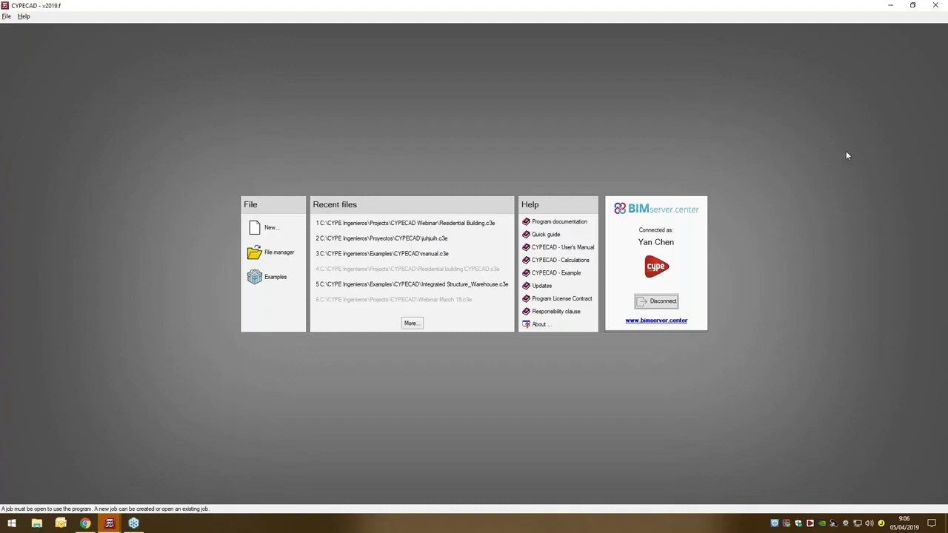
Open the CYPE 2019 program launcher from the system tray and nudge its window up and left
{"action": "left_click", "coordinate": [810, 523]}
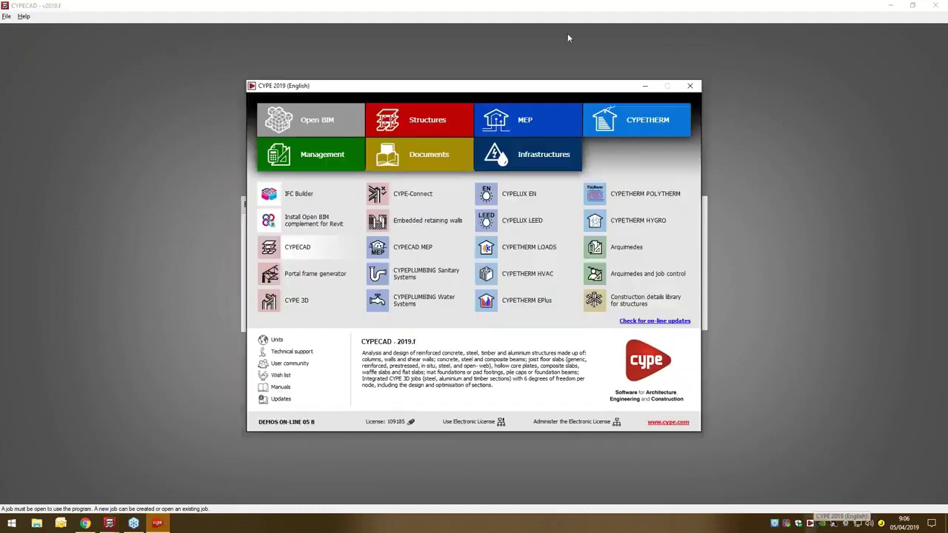
{"action": "left_click_drag", "start_coordinate": [311, 91], "coordinate": [292, 86]}
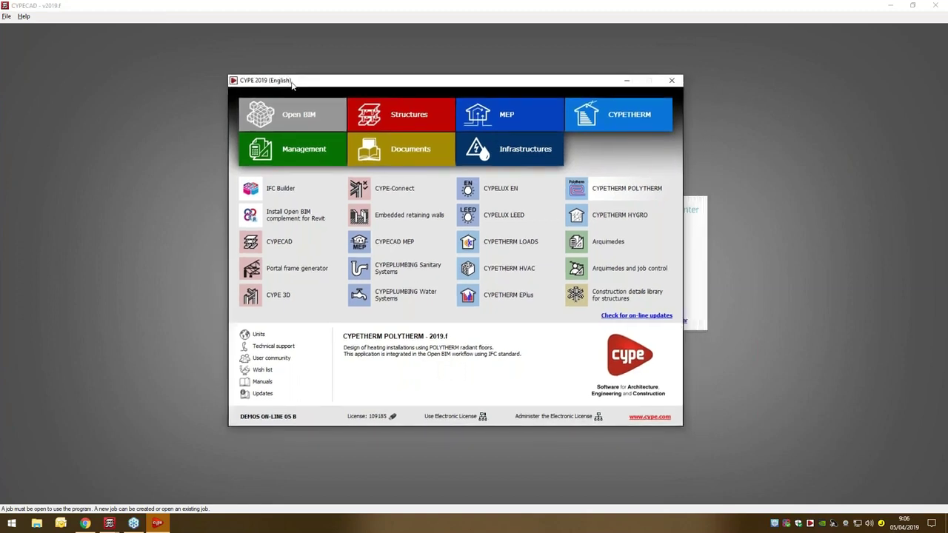
Launch IFC Builder and create empty job 'April 5' with default Ground floor and Roof levels, no templates
{"action": "left_click", "coordinate": [280, 189]}
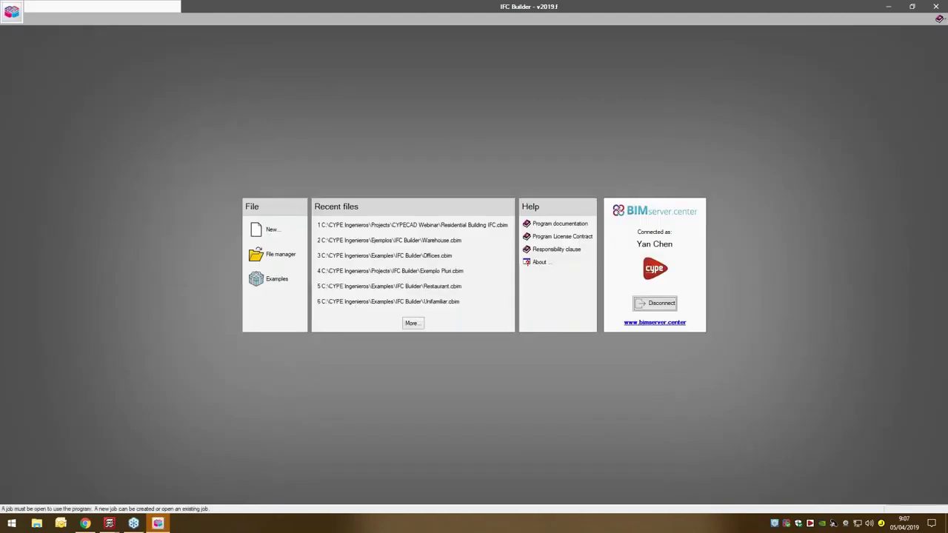
{"action": "left_click", "coordinate": [271, 228]}
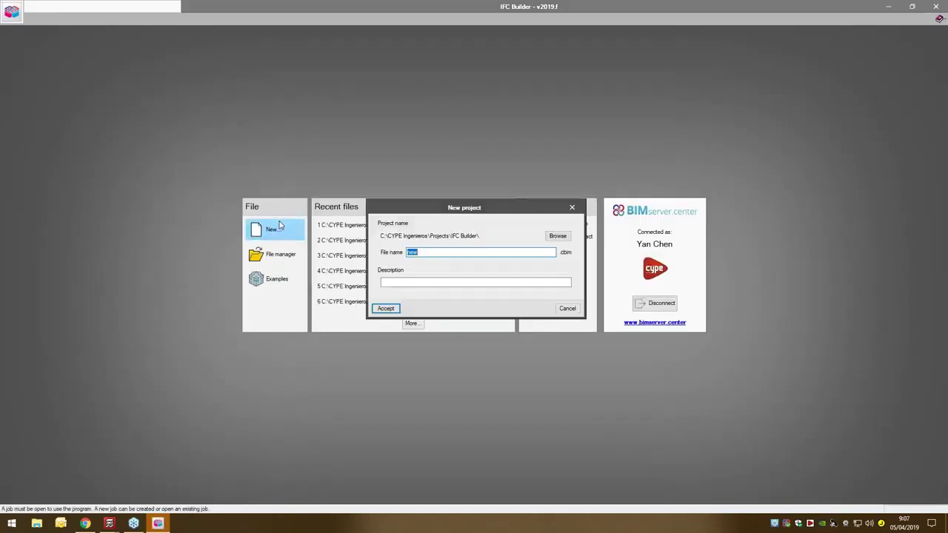
{"action": "type", "text": "A"}
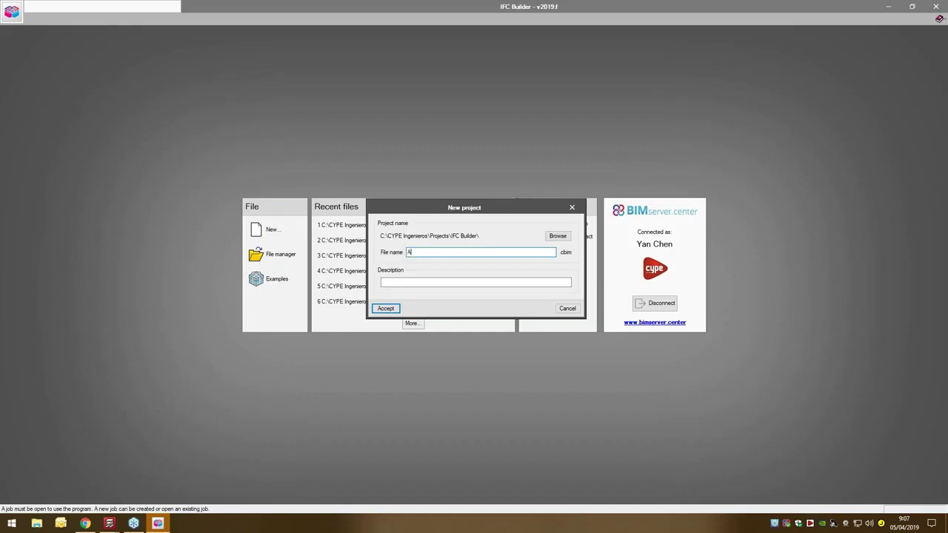
{"action": "type", "text": "pril 5"}
{"action": "left_click", "coordinate": [396, 307]}
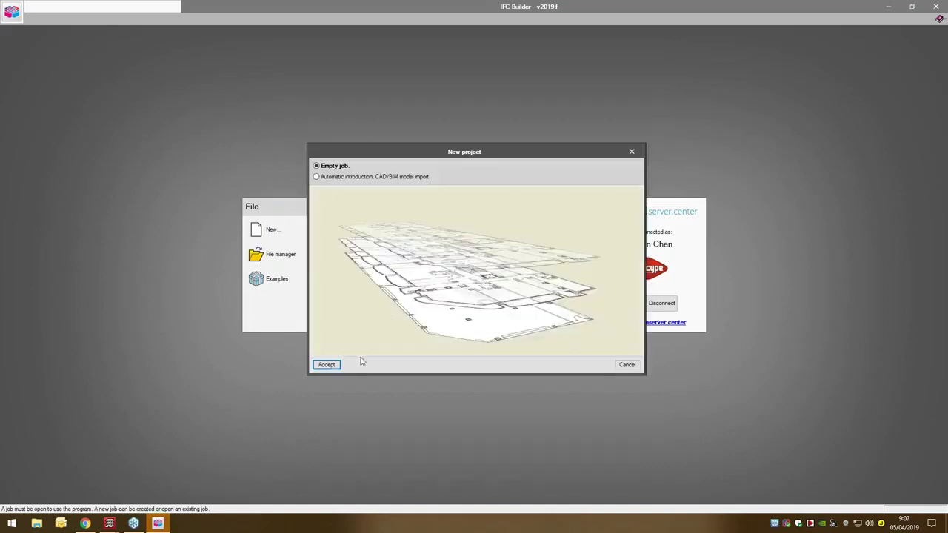
{"action": "left_click", "coordinate": [340, 365]}
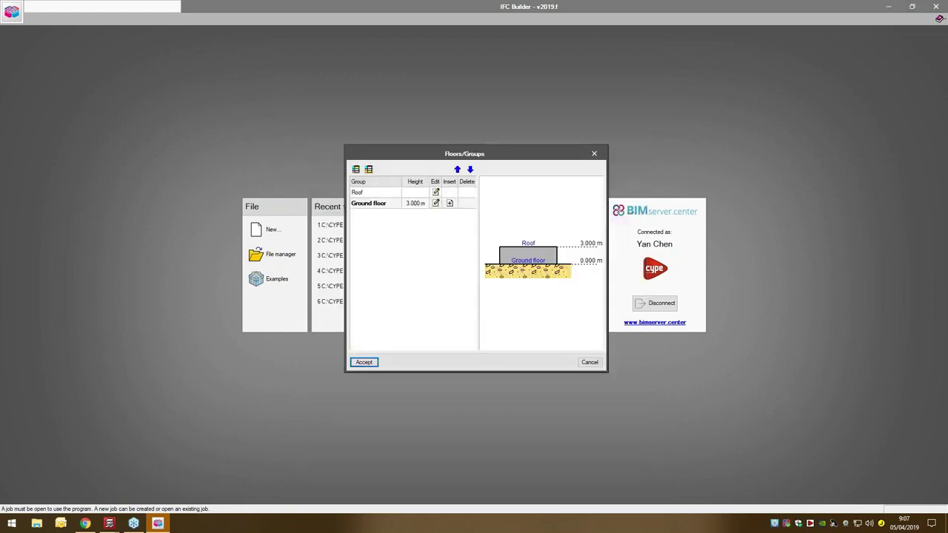
{"action": "left_click", "coordinate": [361, 362]}
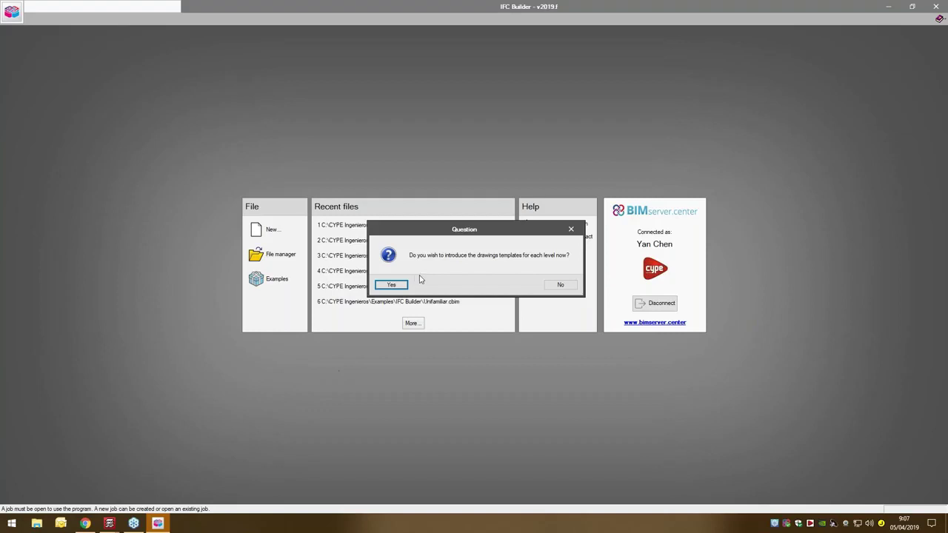
{"action": "left_click", "coordinate": [560, 284]}
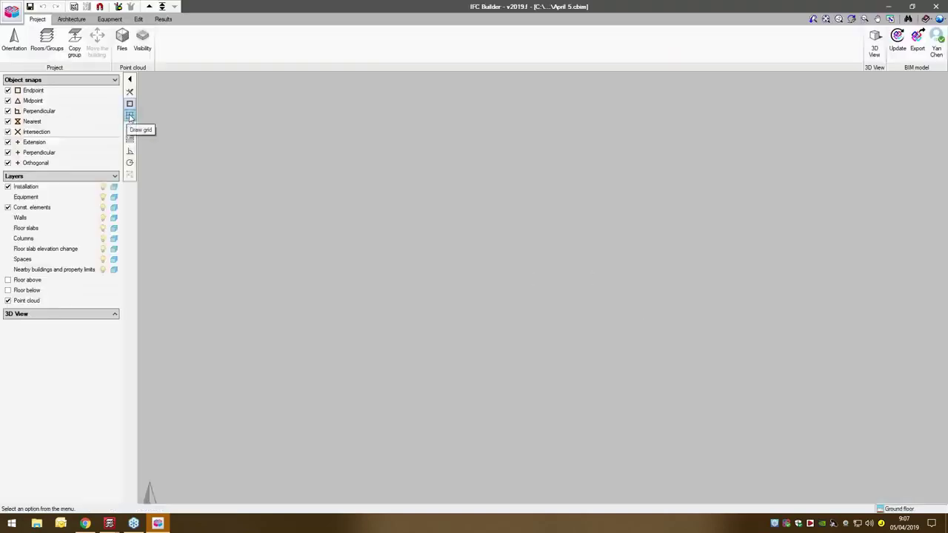
Draw a grid over the plan and define a new façade wall type, reference 1, 0.300 m thick
{"action": "left_click", "coordinate": [129, 116]}
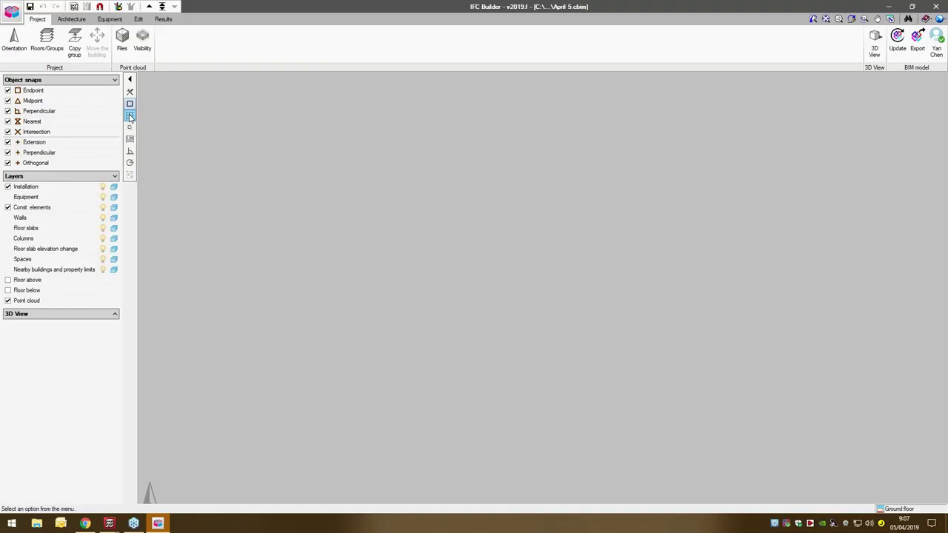
{"action": "left_click", "coordinate": [130, 141]}
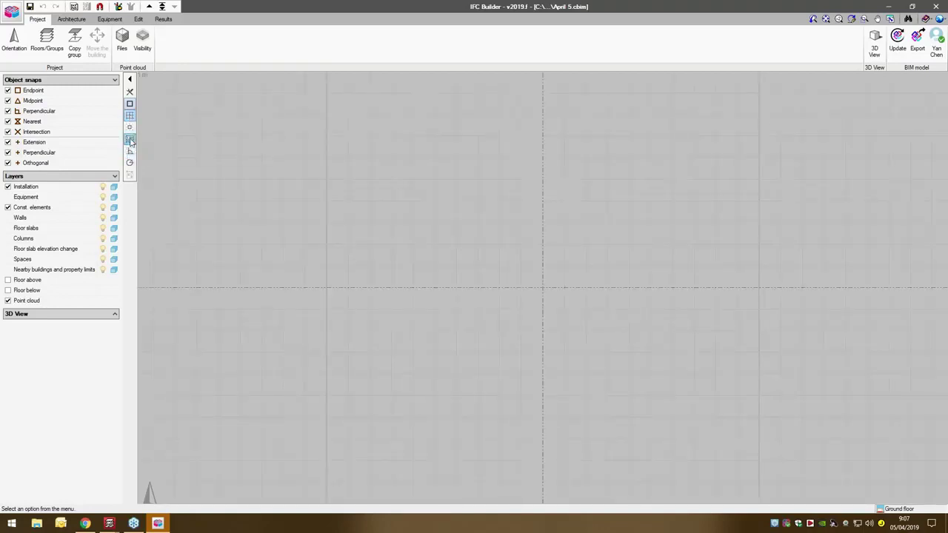
{"action": "left_click", "coordinate": [70, 19]}
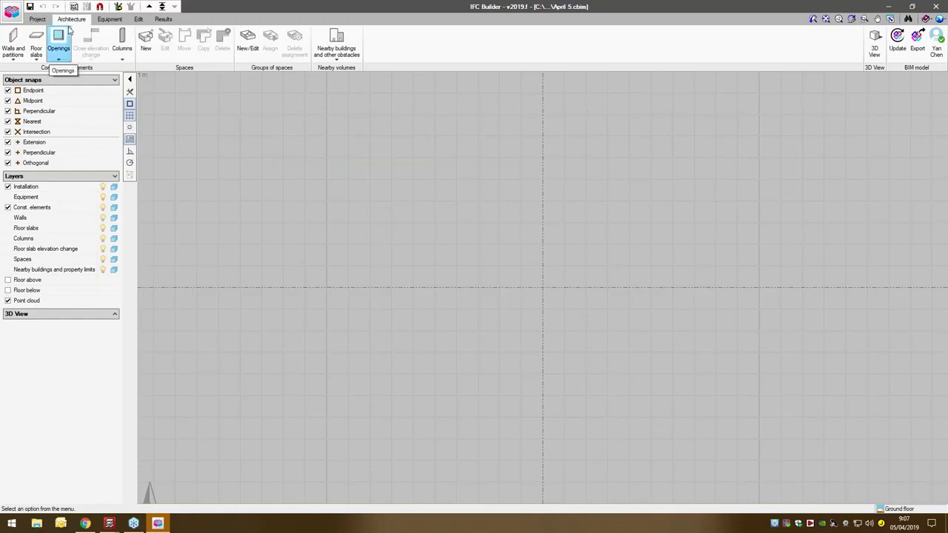
{"action": "left_click", "coordinate": [14, 48]}
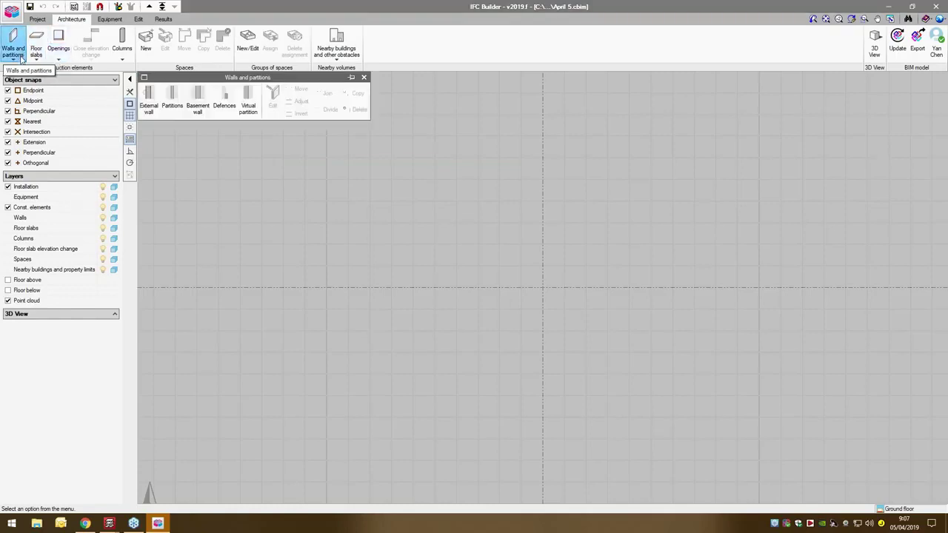
{"action": "left_click", "coordinate": [150, 108]}
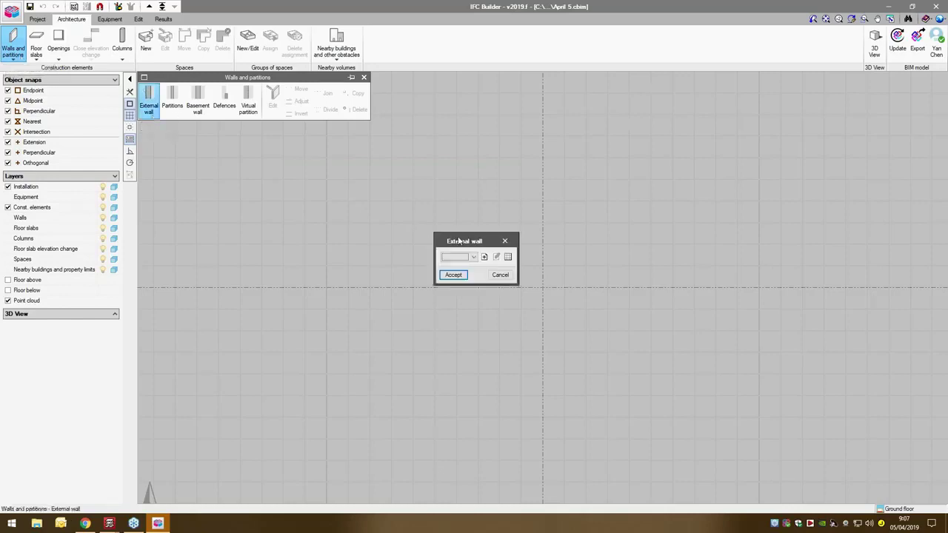
{"action": "left_click", "coordinate": [482, 256]}
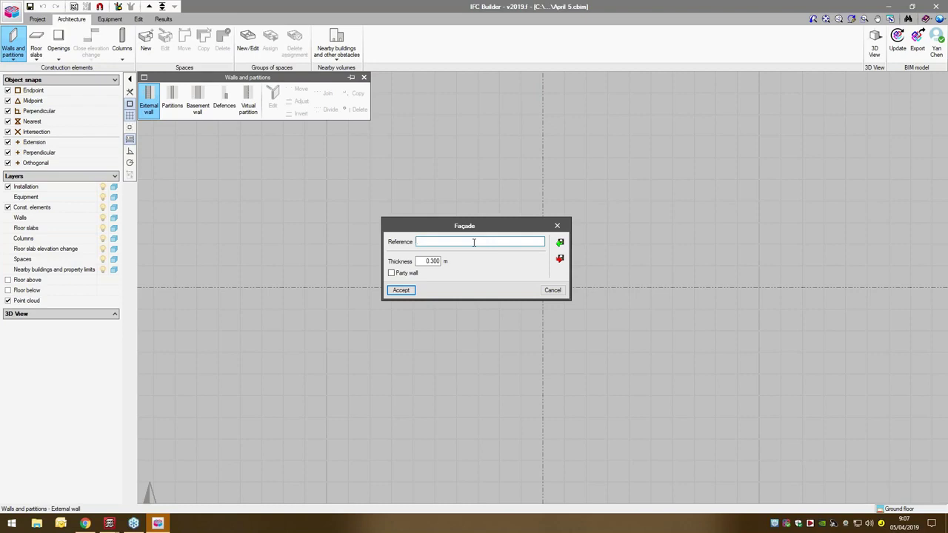
{"action": "type", "text": "1"}
{"action": "left_click", "coordinate": [427, 260]}
{"action": "double_click", "coordinate": [430, 260]}
{"action": "left_click", "coordinate": [410, 291]}
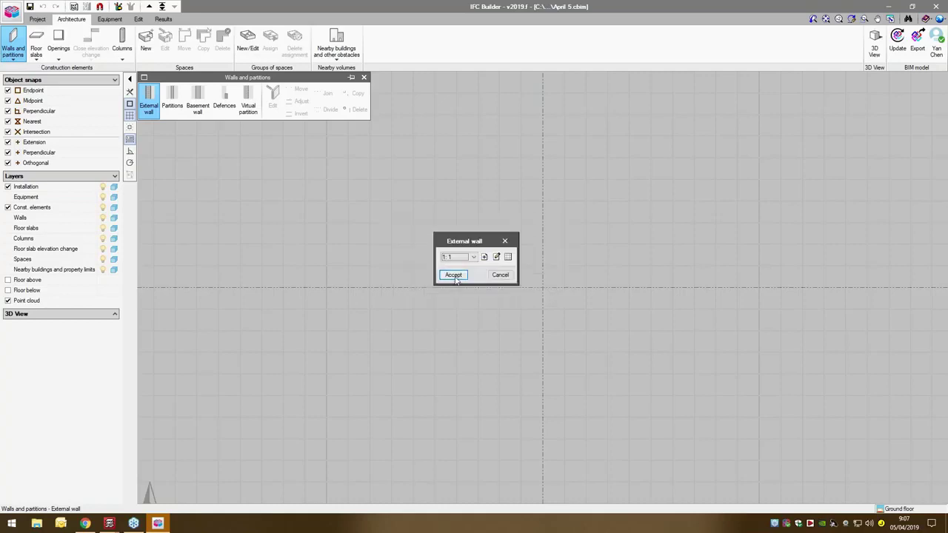
Accept wall type 1 and draw the first two external walls, 14.5 m and 7 m
{"action": "left_click", "coordinate": [453, 274]}
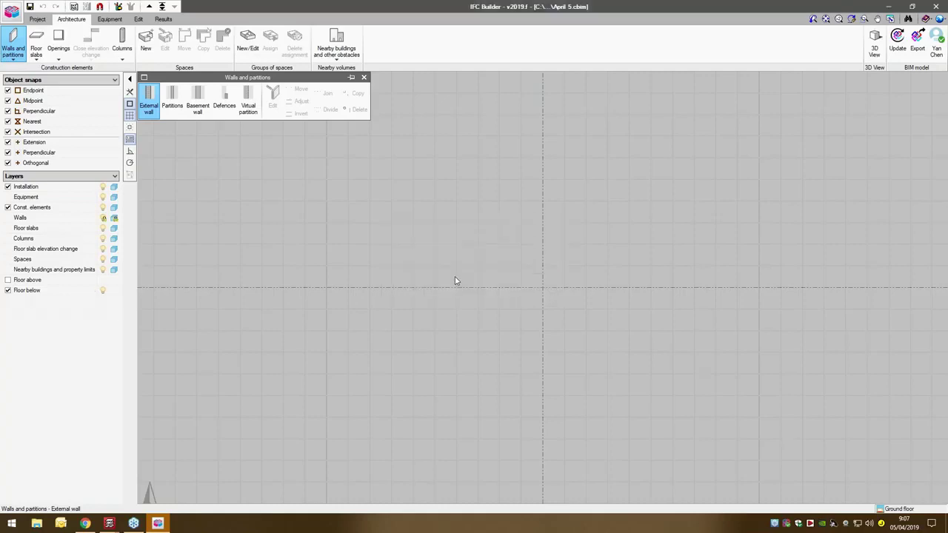
{"action": "left_click", "coordinate": [428, 114]}
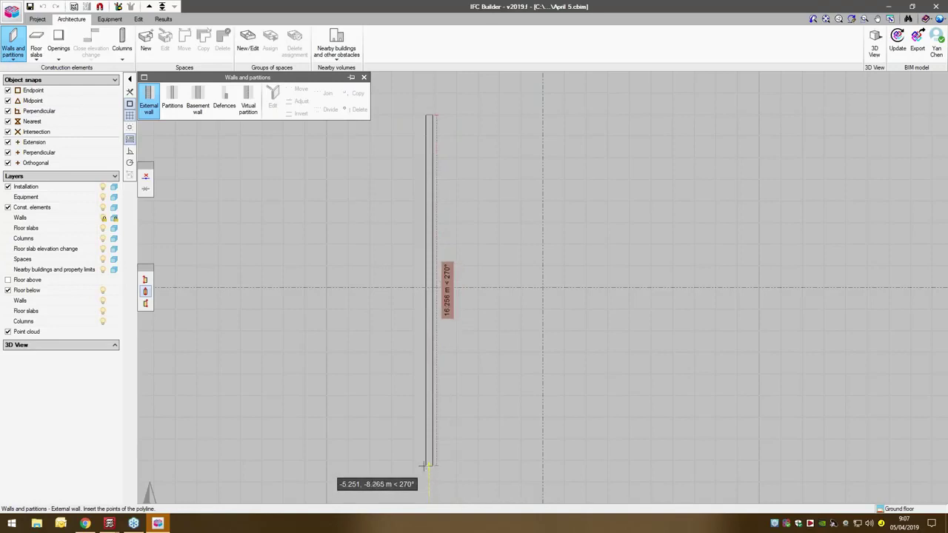
{"action": "type", "text": "14.5"}
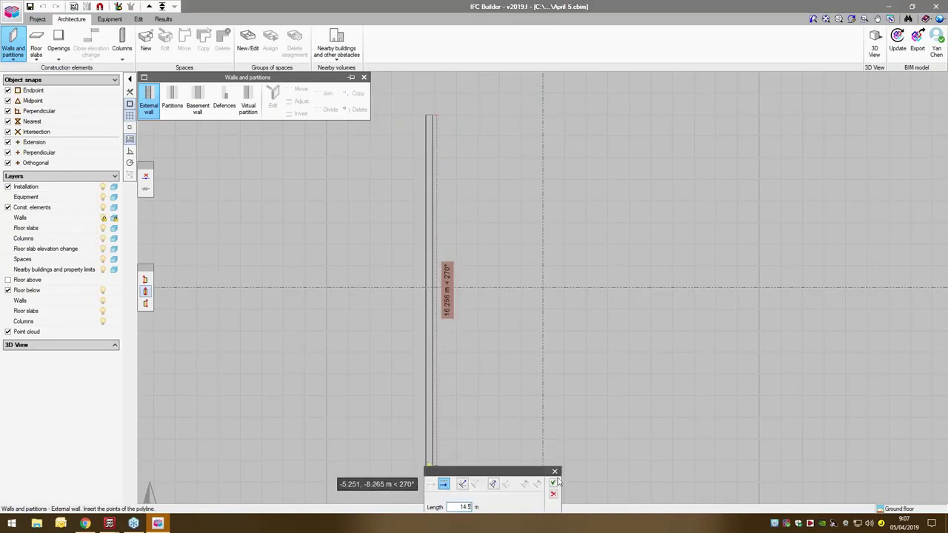
{"action": "left_click", "coordinate": [553, 482]}
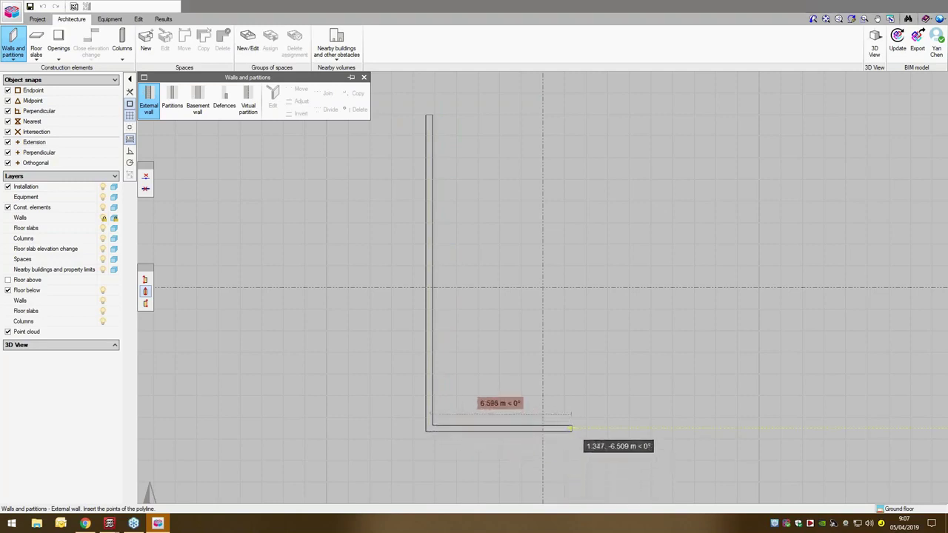
{"action": "type", "text": "77"}
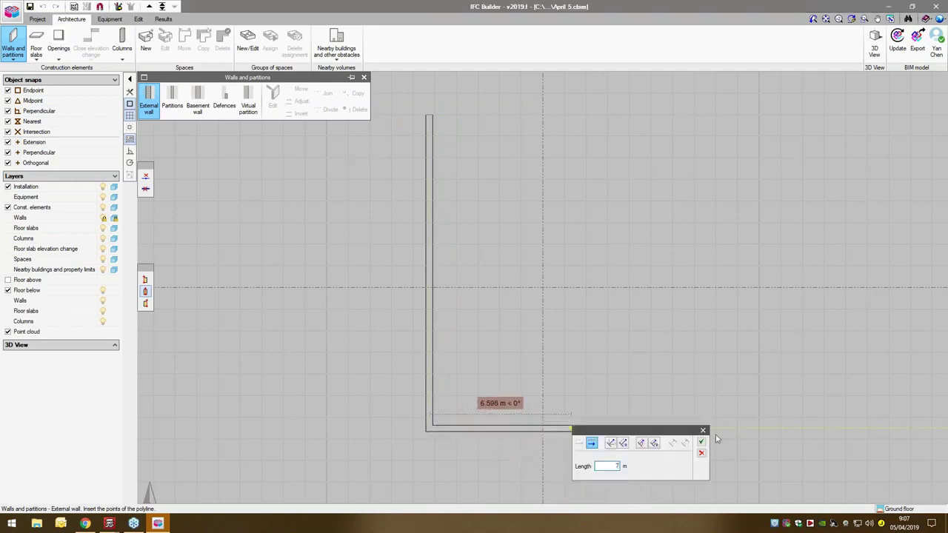
{"action": "left_click", "coordinate": [701, 442]}
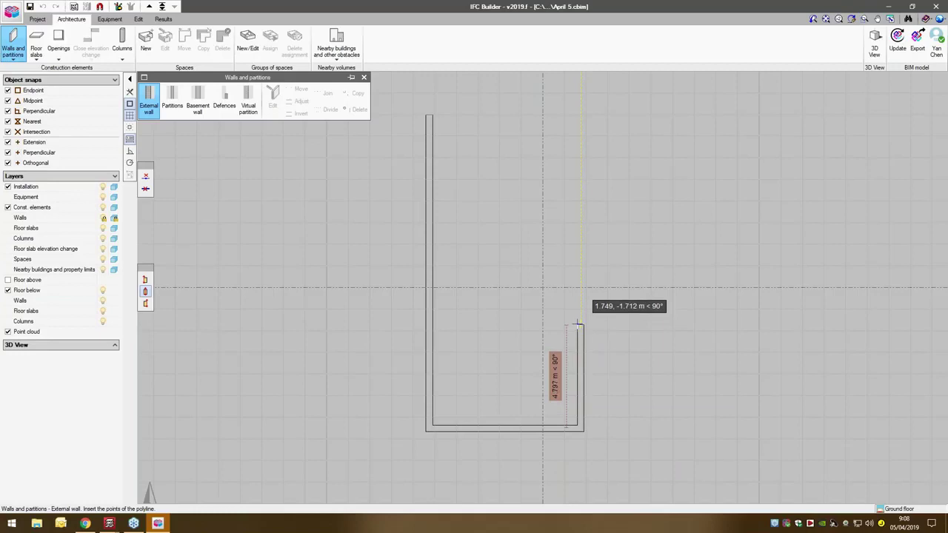
Continue the chain with 4.5 m, 4.5 m and 40.5 m walls, then end it
{"action": "type", "text": "1"}
{"action": "type", "text": "4.5"}
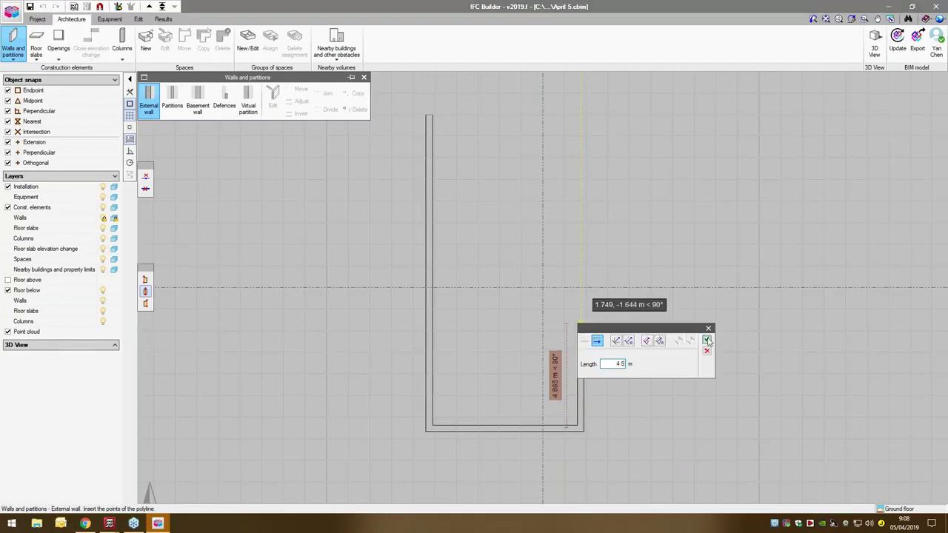
{"action": "left_click", "coordinate": [707, 341]}
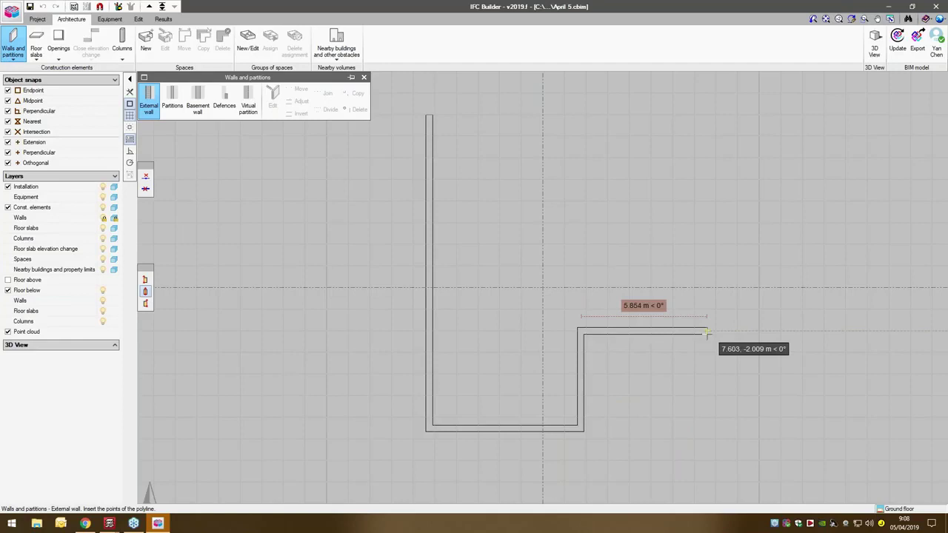
{"action": "type", "text": "44.5"}
{"action": "key", "text": "Return"}
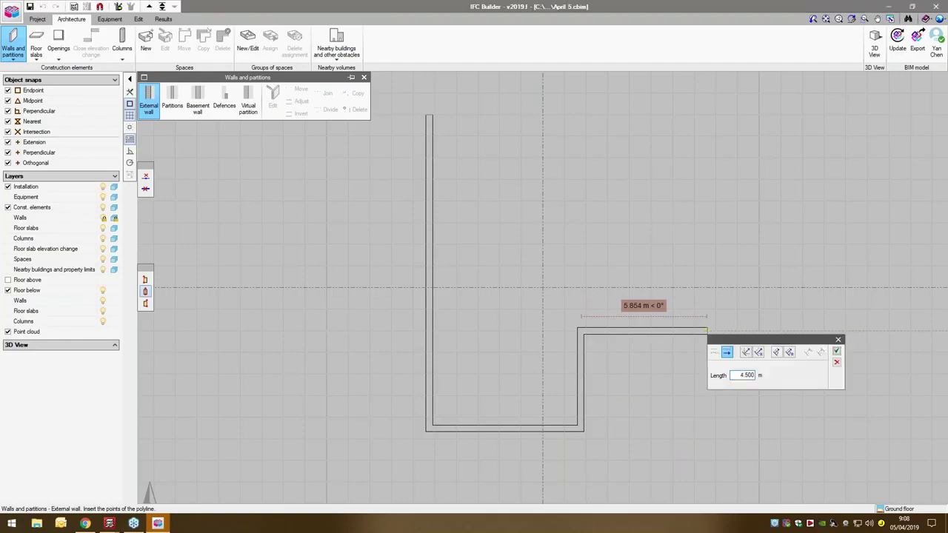
{"action": "left_click", "coordinate": [835, 350]}
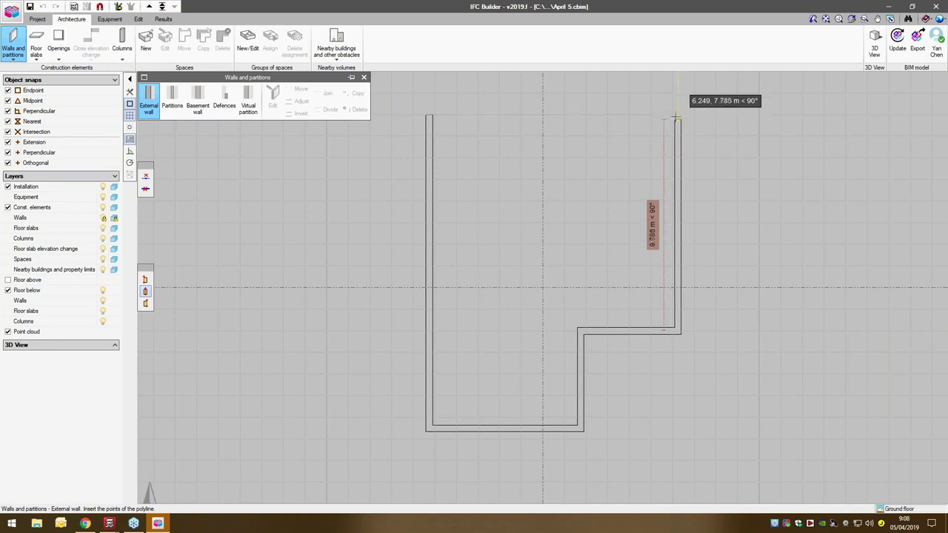
{"action": "type", "text": "1"}
{"action": "type", "text": "40.500"}
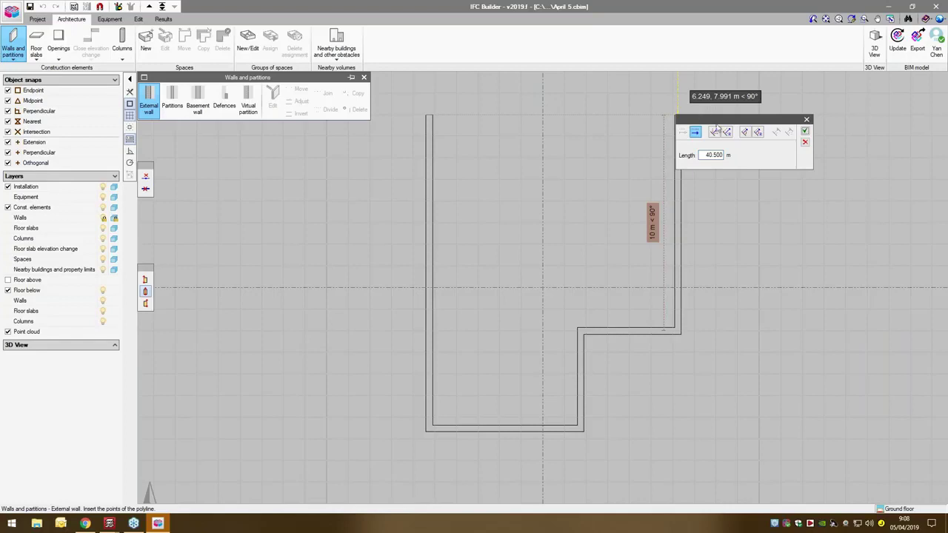
{"action": "left_click", "coordinate": [805, 131]}
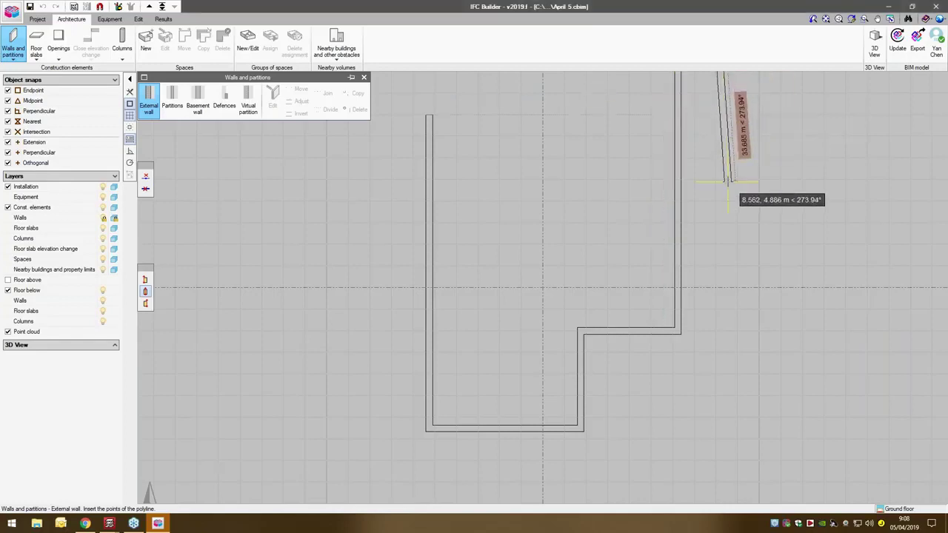
{"action": "right_click", "coordinate": [804, 226]}
{"action": "scroll", "coordinate": [583, 239], "scroll_direction": "up", "scroll_amount": 2}
Restart external walls at the top-left corner with a 14.5 m left wall and 7 m bottom wall
{"action": "scroll", "coordinate": [583, 239], "scroll_direction": "down", "scroll_amount": 2}
{"action": "right_click", "coordinate": [583, 239]}
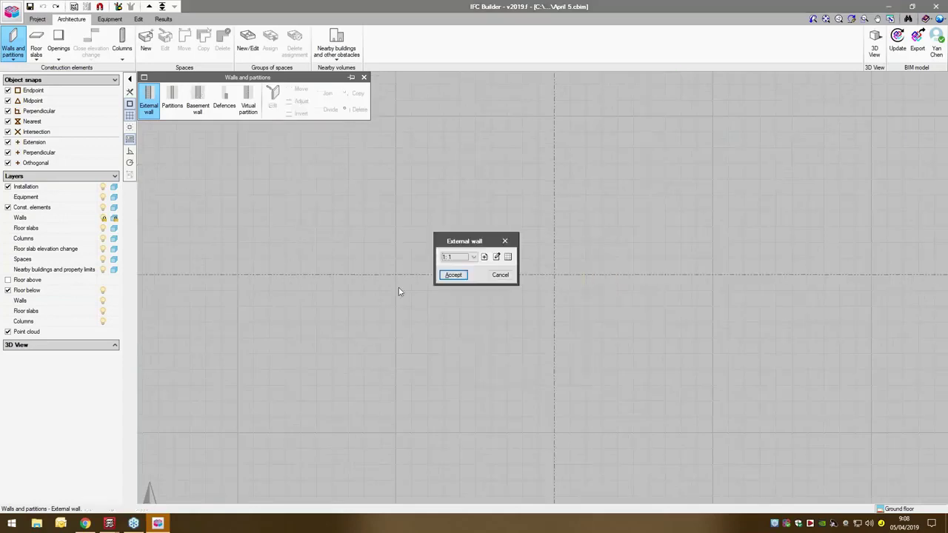
{"action": "left_click", "coordinate": [452, 275]}
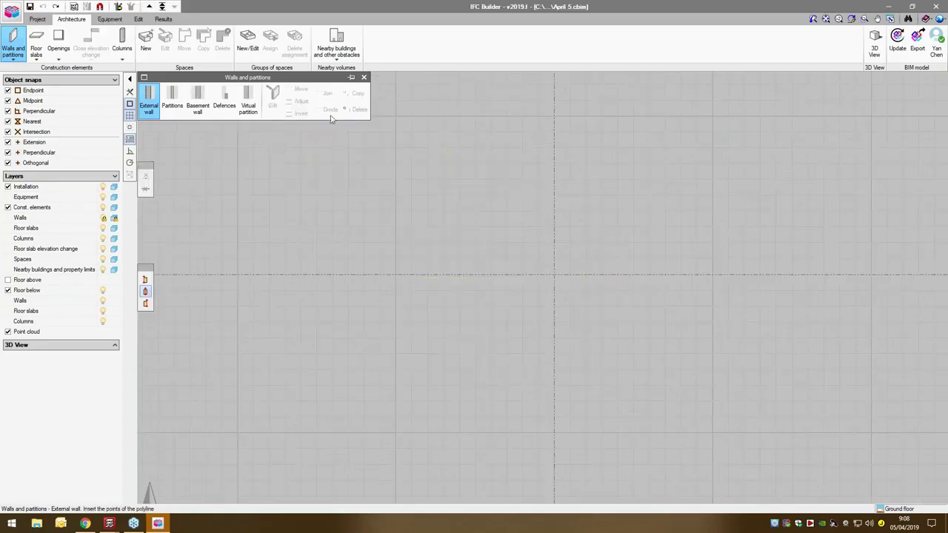
{"action": "left_click", "coordinate": [402, 118]}
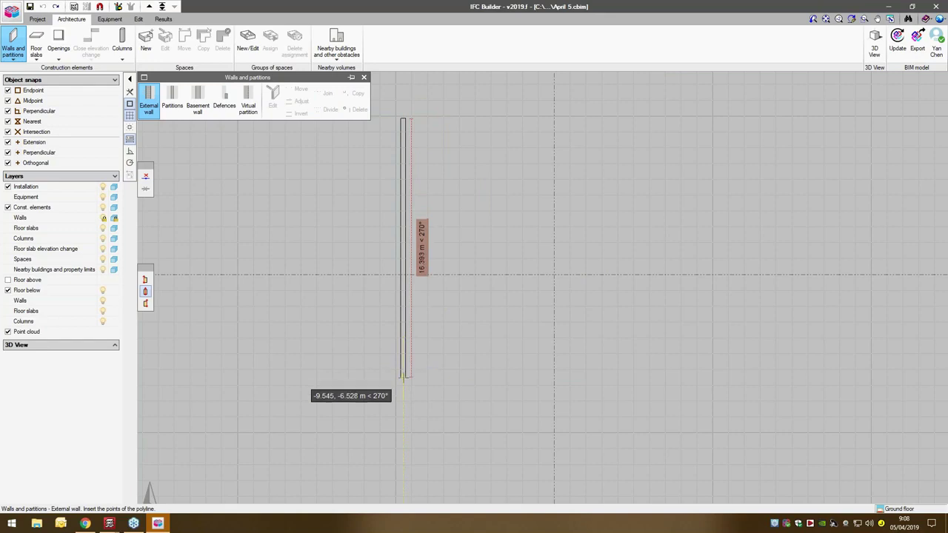
{"action": "type", "text": "14"}
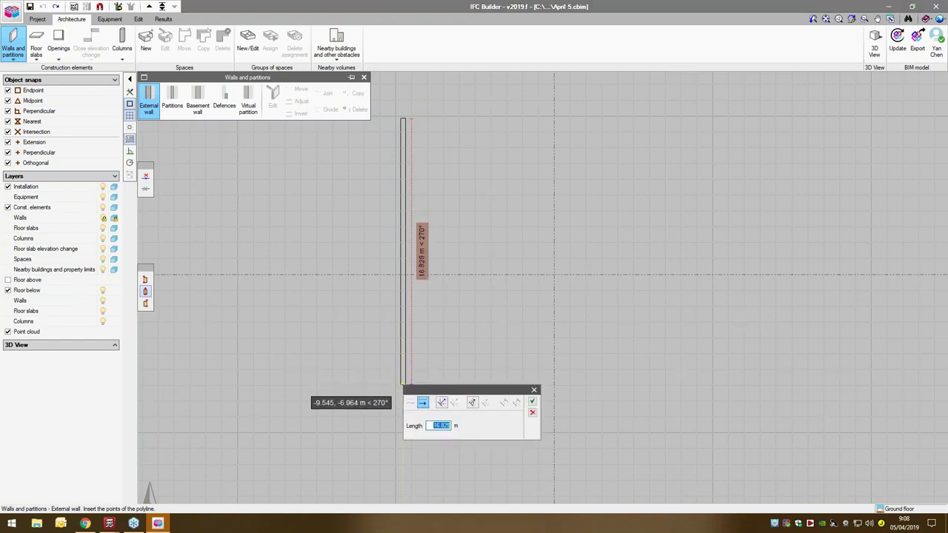
{"action": "type", "text": ".5"}
{"action": "left_click", "coordinate": [532, 403]}
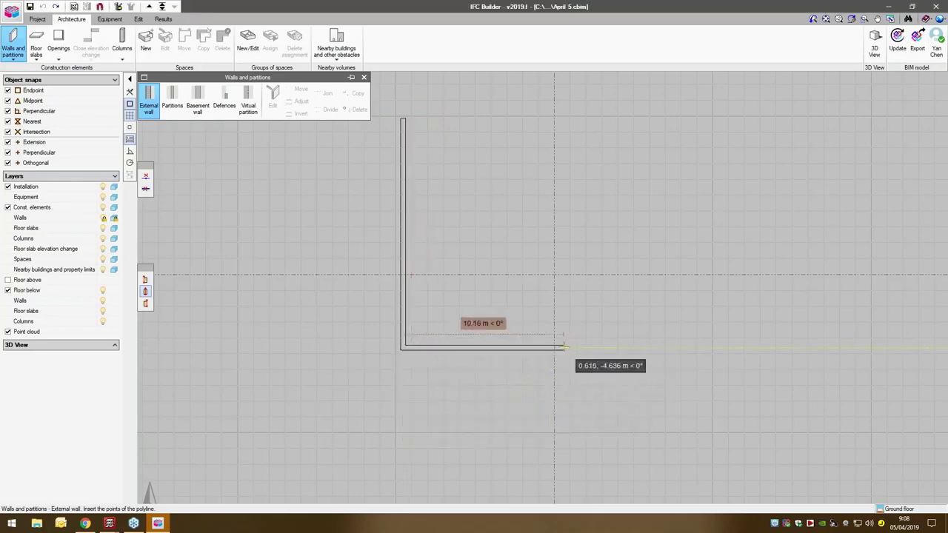
{"action": "type", "text": "7"}
{"action": "key", "text": "Return"}
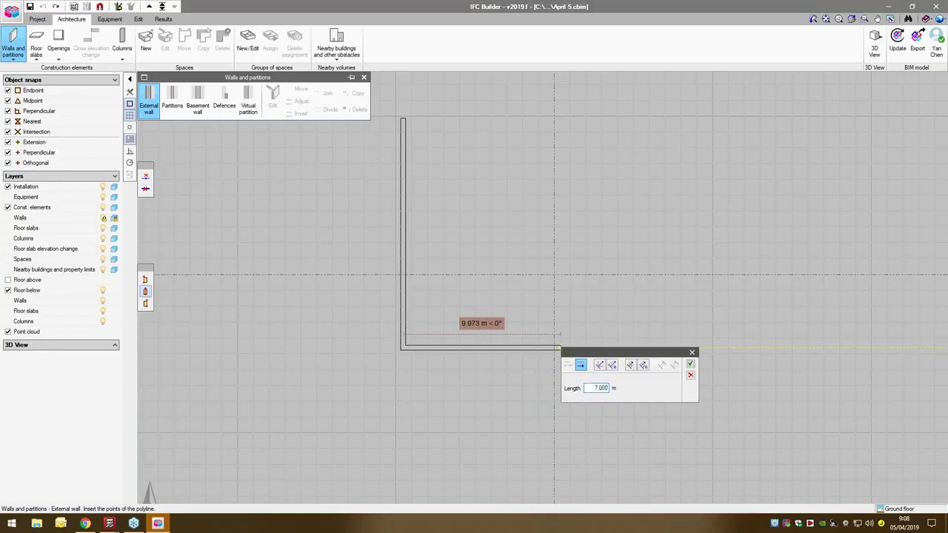
{"action": "left_click", "coordinate": [690, 363]}
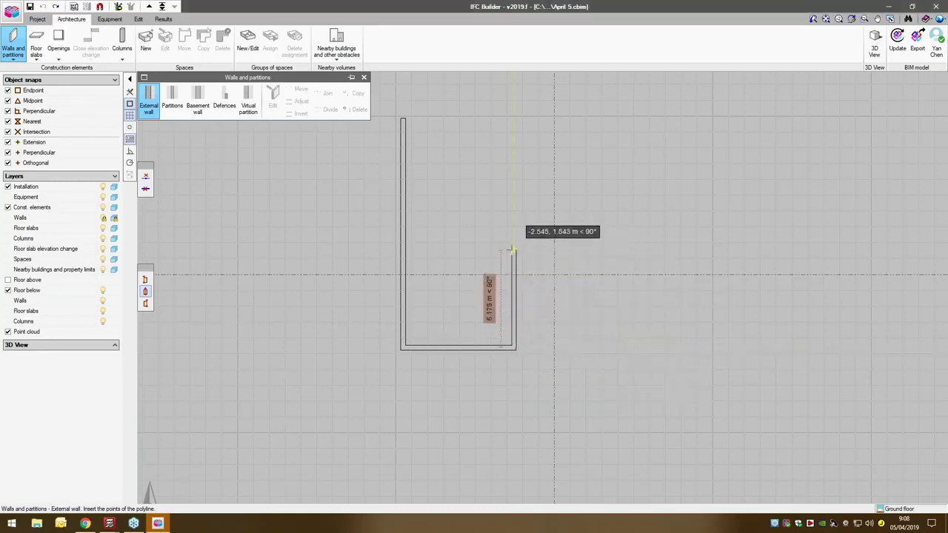
Add the inner step wall, the 4.5 m and 10 m walls, and close the outline with the top wall
{"action": "key", "text": "Return"}
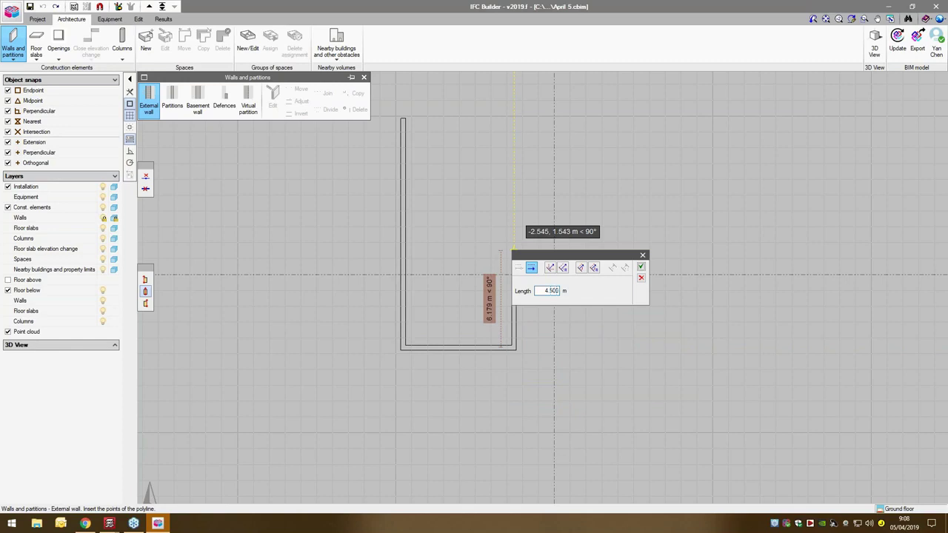
{"action": "left_click", "coordinate": [641, 267]}
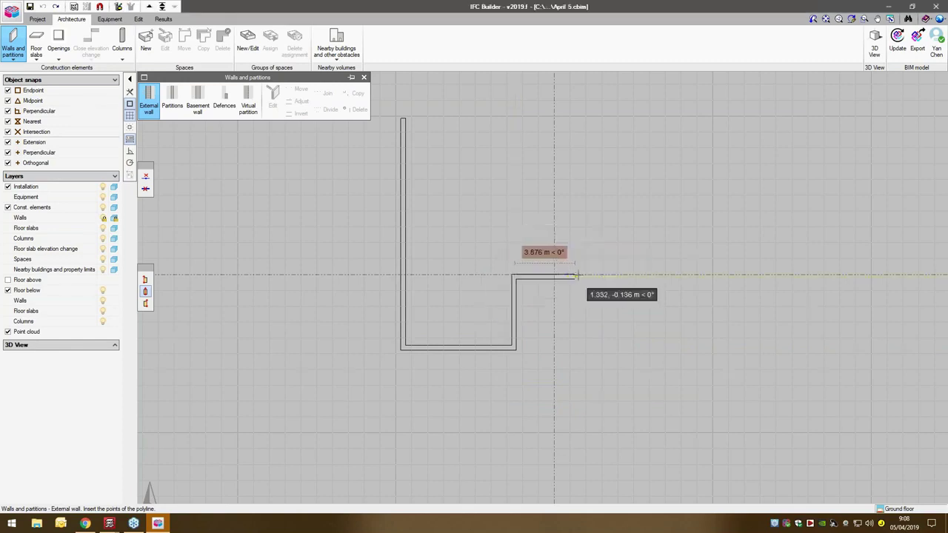
{"action": "key", "text": "Return"}
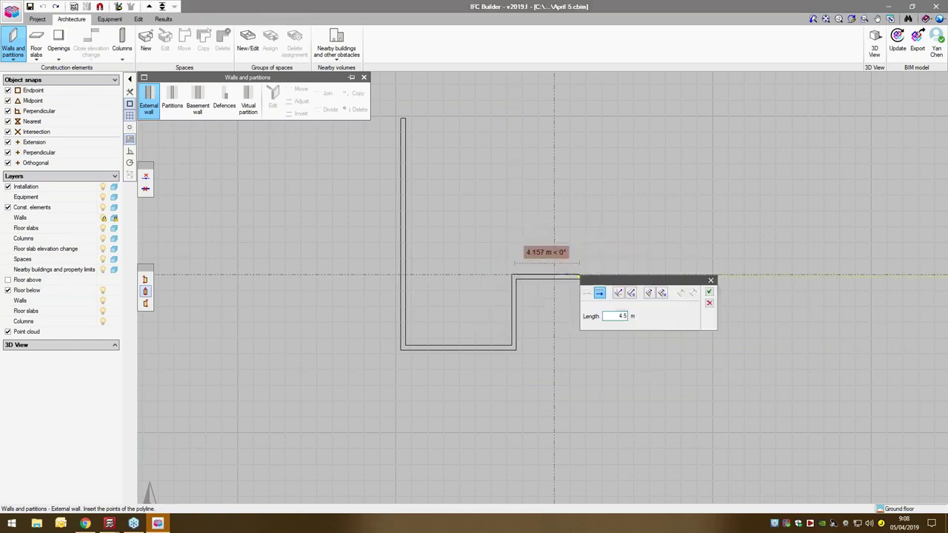
{"action": "left_click", "coordinate": [710, 294]}
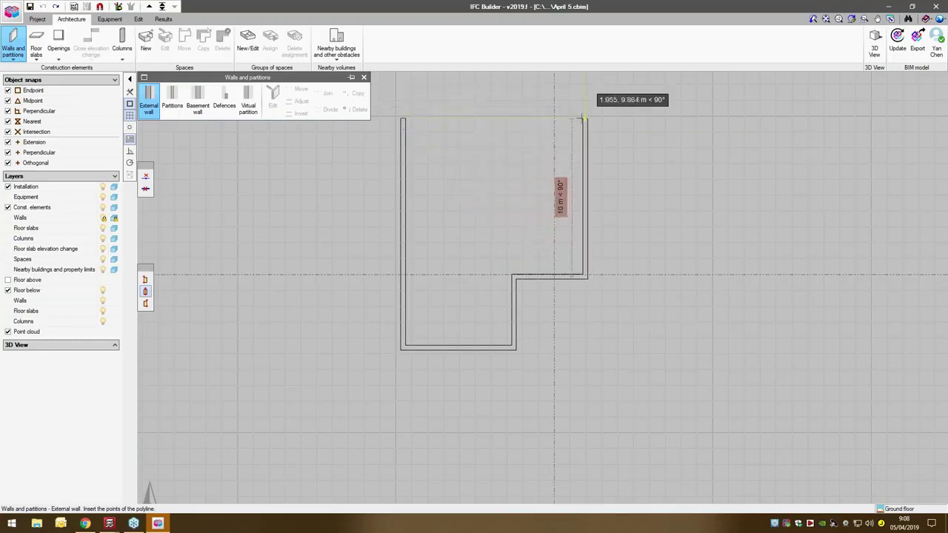
{"action": "left_click", "coordinate": [582, 119]}
{"action": "left_click", "coordinate": [711, 135]}
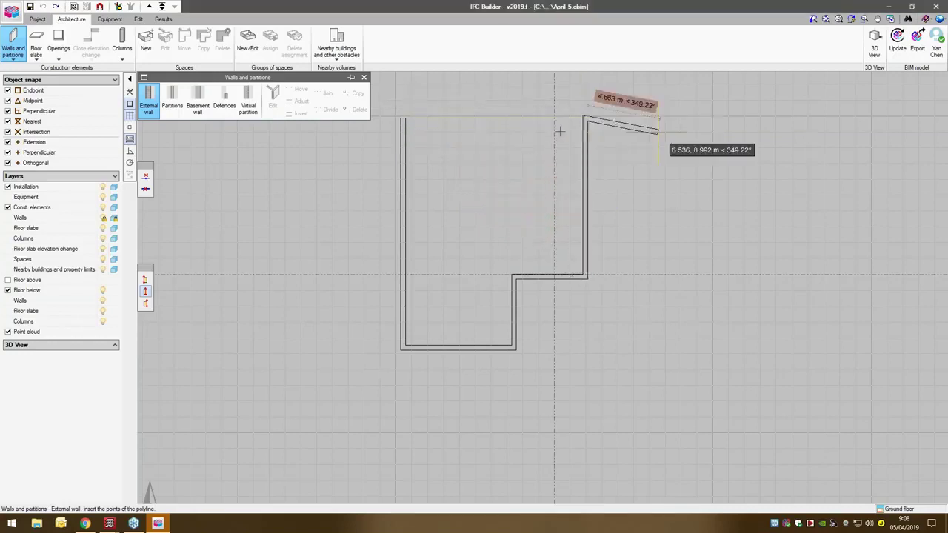
{"action": "left_click", "coordinate": [402, 119]}
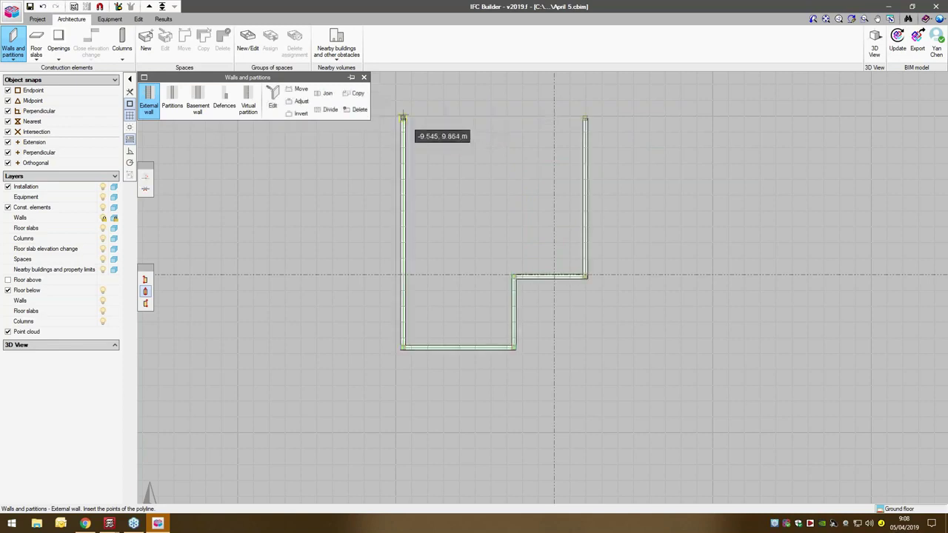
{"action": "left_click", "coordinate": [585, 118]}
{"action": "scroll", "coordinate": [569, 190], "scroll_direction": "up", "scroll_amount": 1}
{"action": "middle_click_drag", "start_coordinate": [568, 190], "coordinate": [589, 242]}
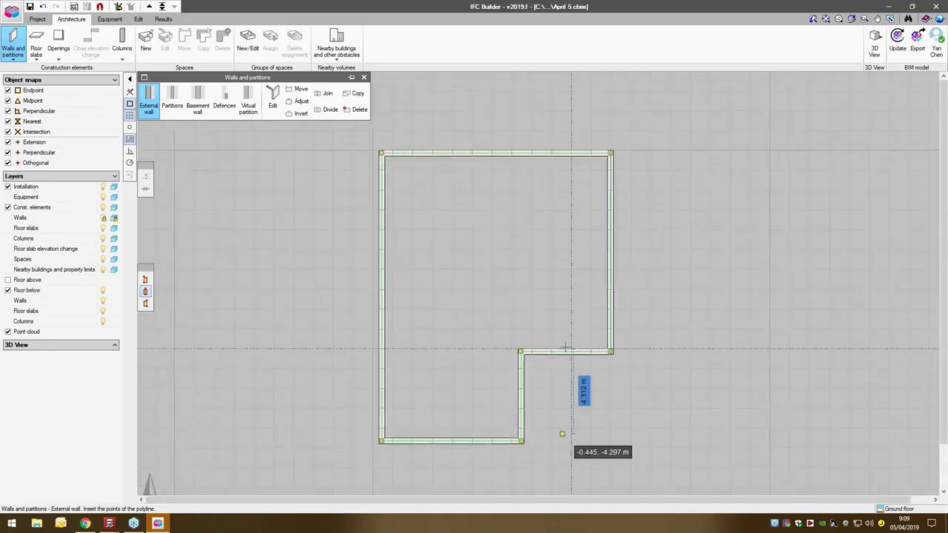
Create a new screed slab type, reference 1, 0.300 m thick
{"action": "left_click", "coordinate": [36, 44]}
{"action": "left_click", "coordinate": [147, 102]}
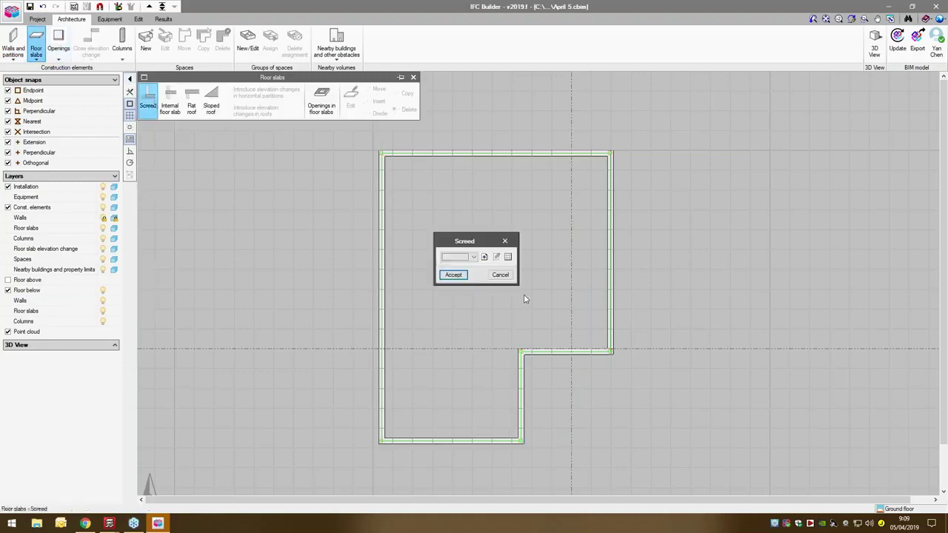
{"action": "left_click", "coordinate": [485, 258]}
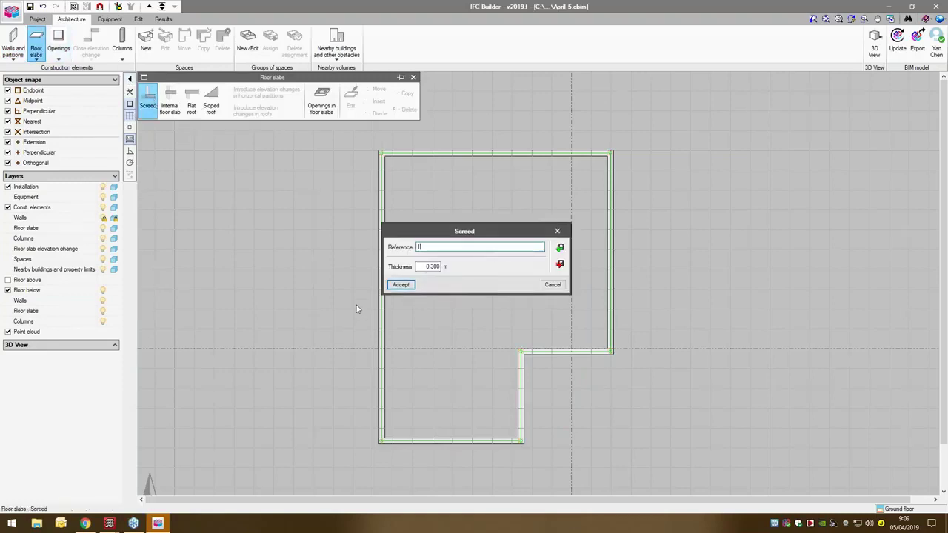
{"action": "left_click", "coordinate": [402, 286]}
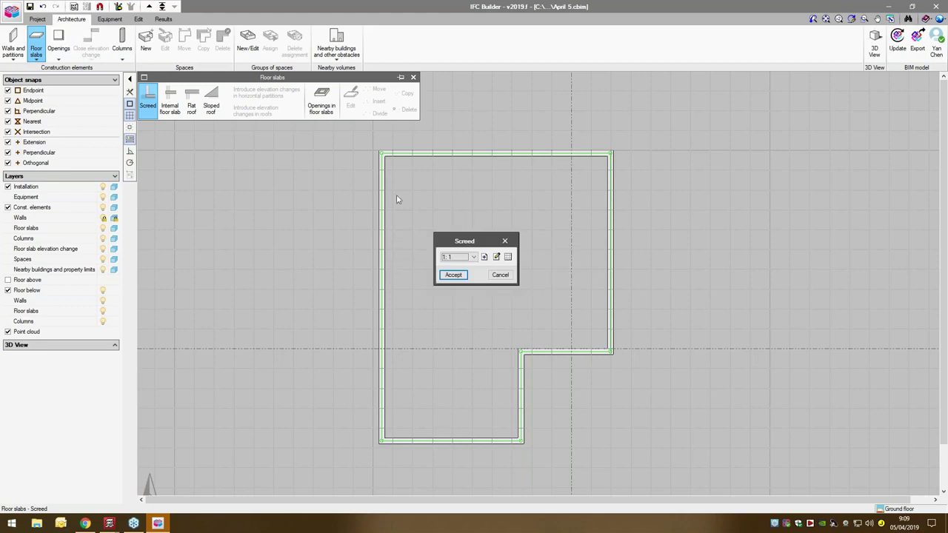
{"action": "left_click", "coordinate": [452, 275]}
Trace the screed slab through the six corners of the wall footprint
{"action": "left_click", "coordinate": [381, 153]}
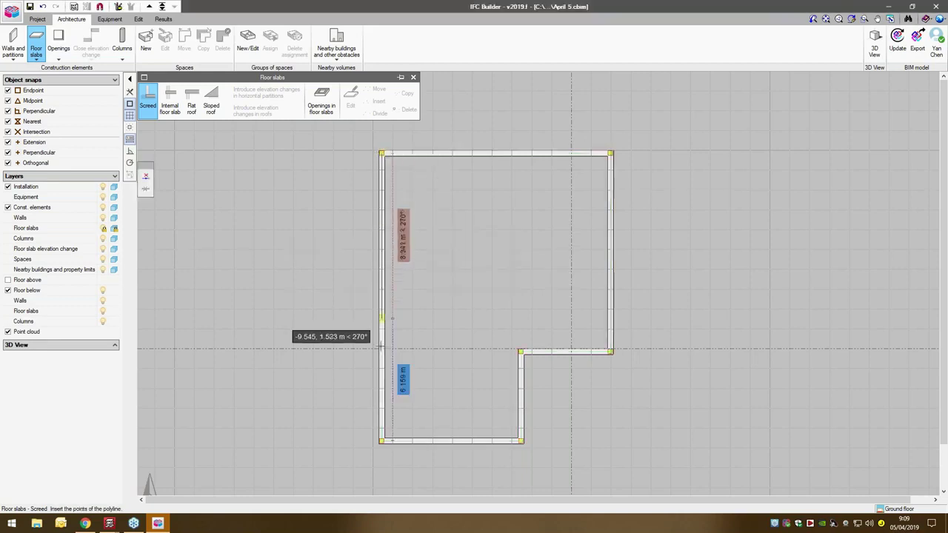
{"action": "left_click", "coordinate": [381, 440]}
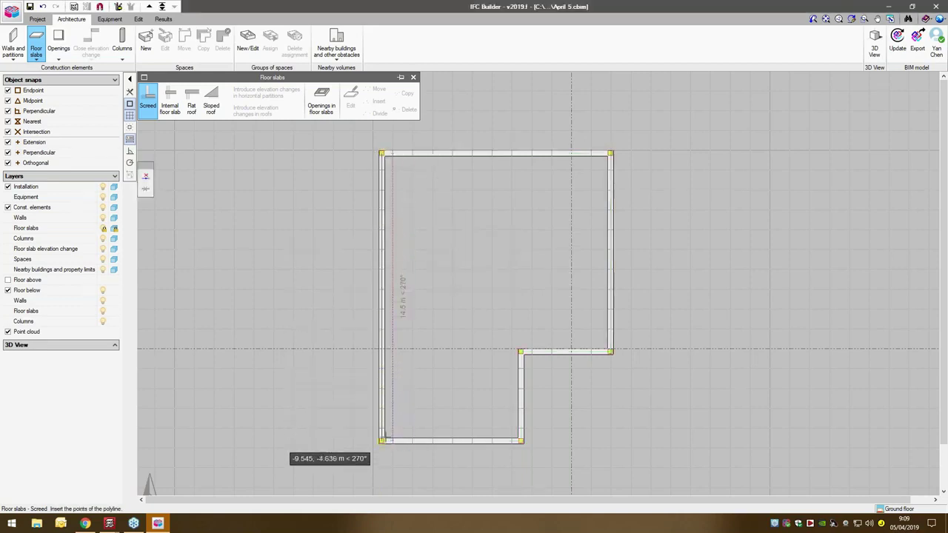
{"action": "left_click", "coordinate": [522, 441]}
{"action": "left_click", "coordinate": [520, 351]}
{"action": "left_click", "coordinate": [610, 351]}
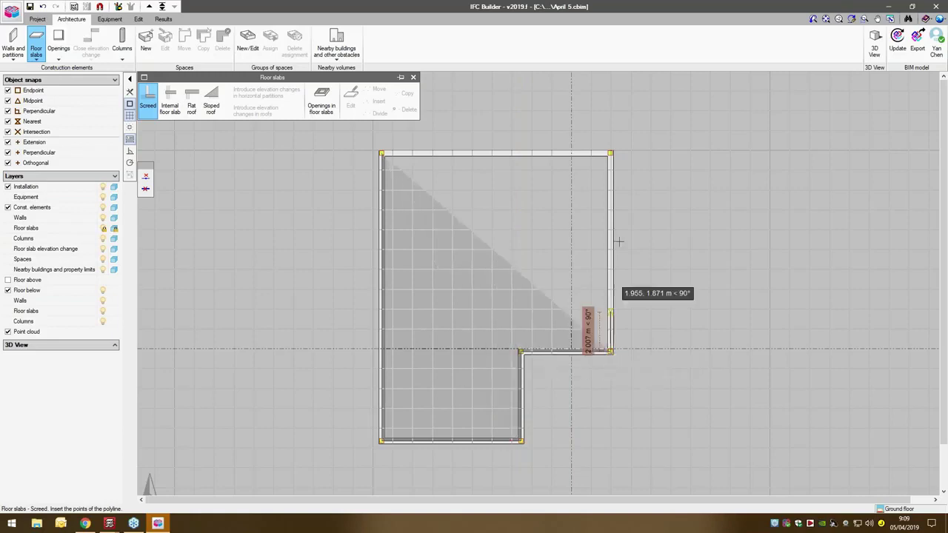
{"action": "left_click", "coordinate": [610, 153]}
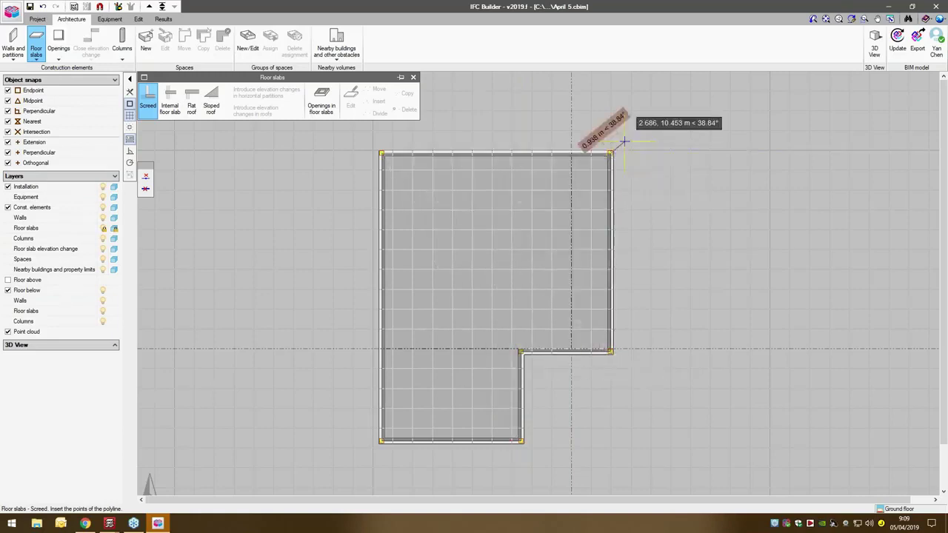
{"action": "right_click", "coordinate": [624, 142]}
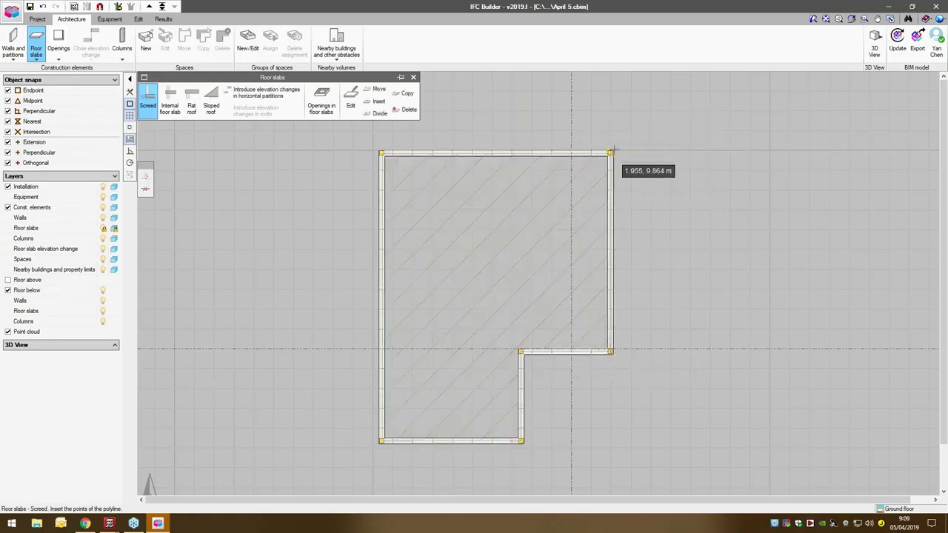
{"action": "left_click", "coordinate": [24, 54]}
Define a new partition type with 0.15 m thickness
{"action": "left_click", "coordinate": [172, 103]}
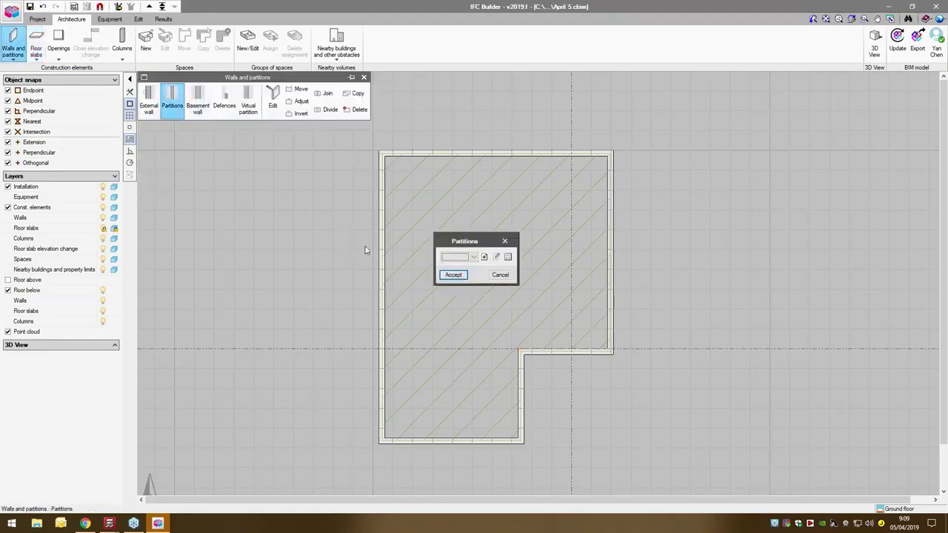
{"action": "left_click", "coordinate": [483, 257]}
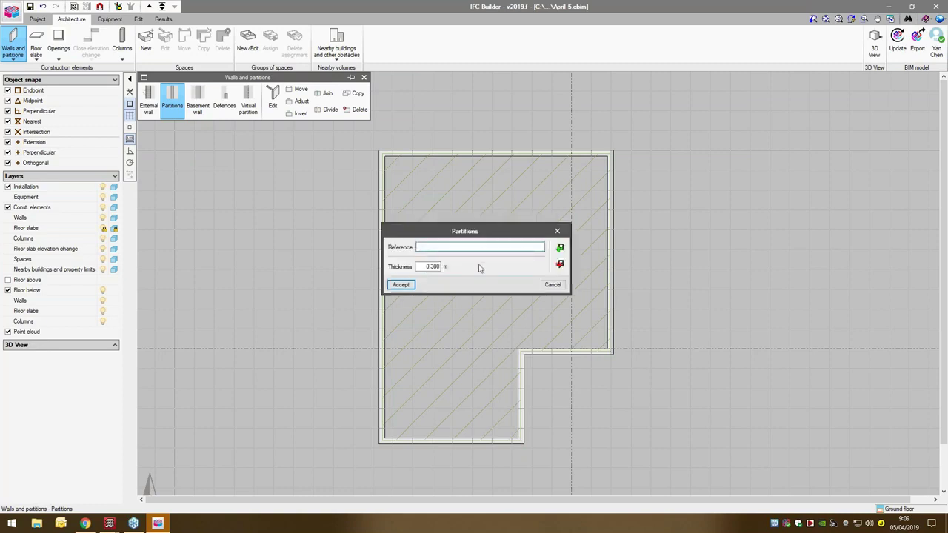
{"action": "double_click", "coordinate": [434, 267]}
{"action": "type", "text": "0.15"}
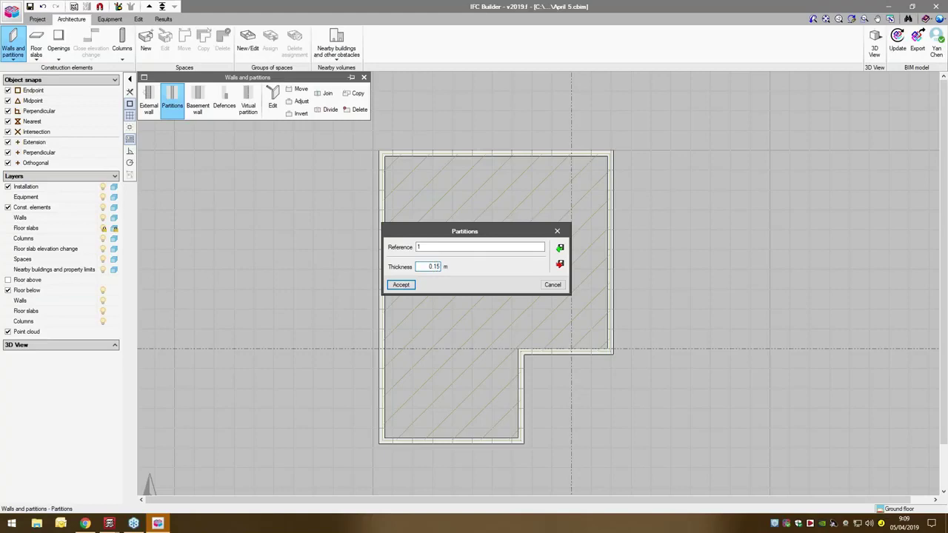
{"action": "left_click", "coordinate": [402, 286]}
{"action": "left_click", "coordinate": [464, 276]}
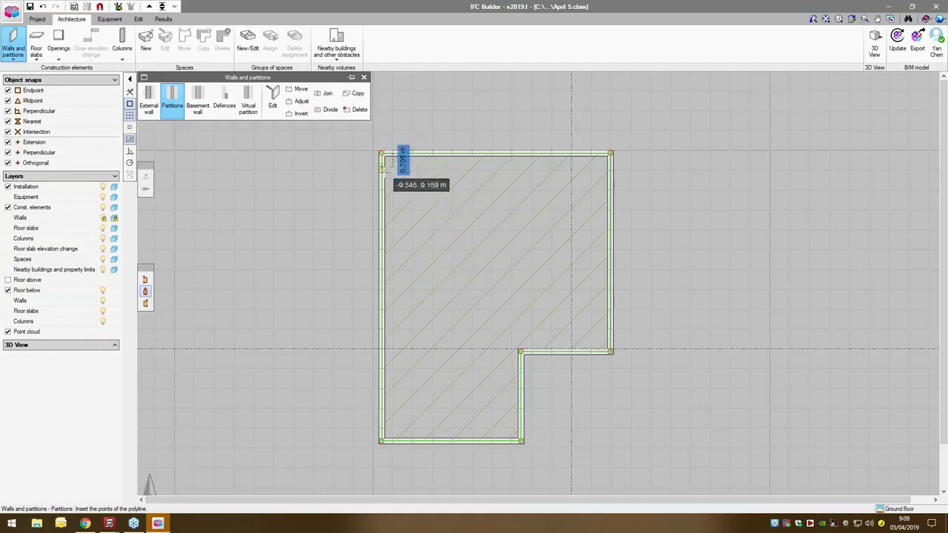
Draw a small room 4 m down the left wall (2.5 m by 2 m) and a partition to the right wall
{"action": "key", "text": "Return"}
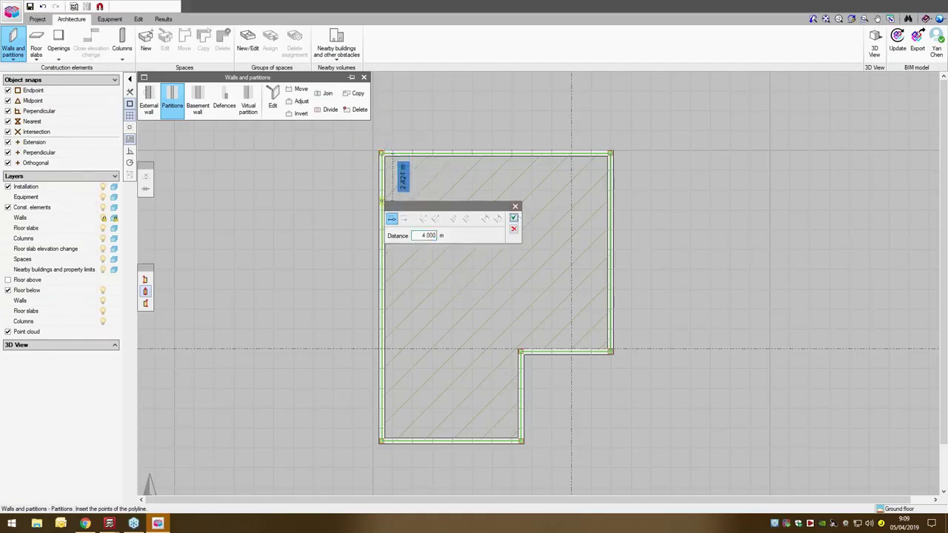
{"action": "left_click", "coordinate": [514, 217]}
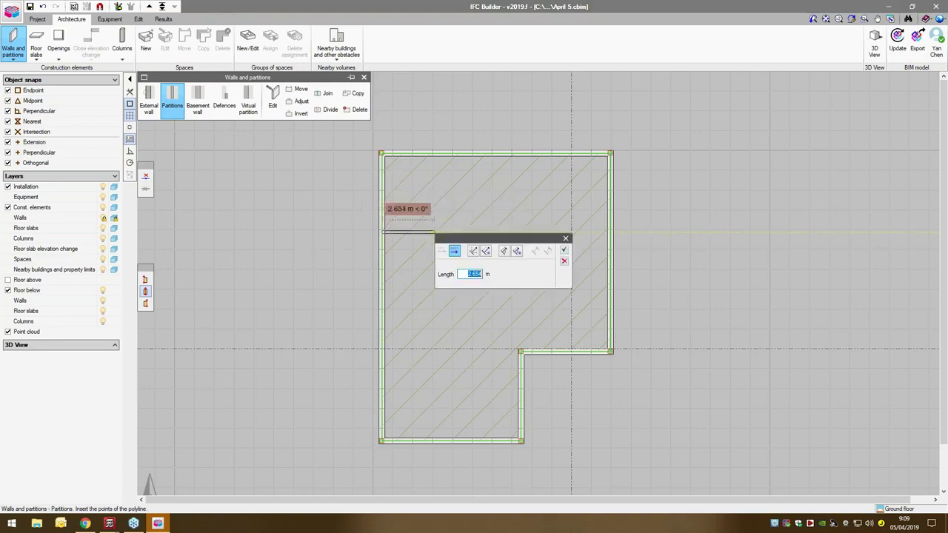
{"action": "left_click", "coordinate": [564, 252]}
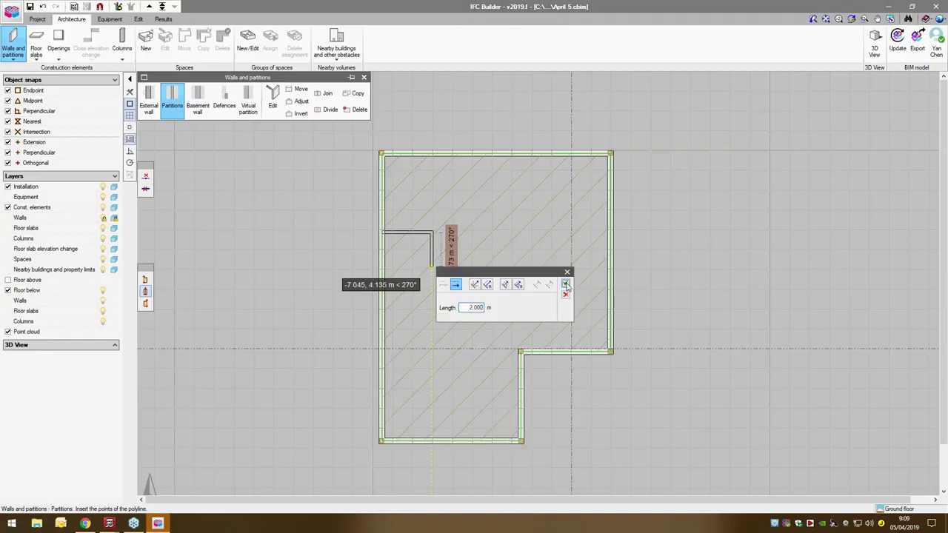
{"action": "key", "text": "Return"}
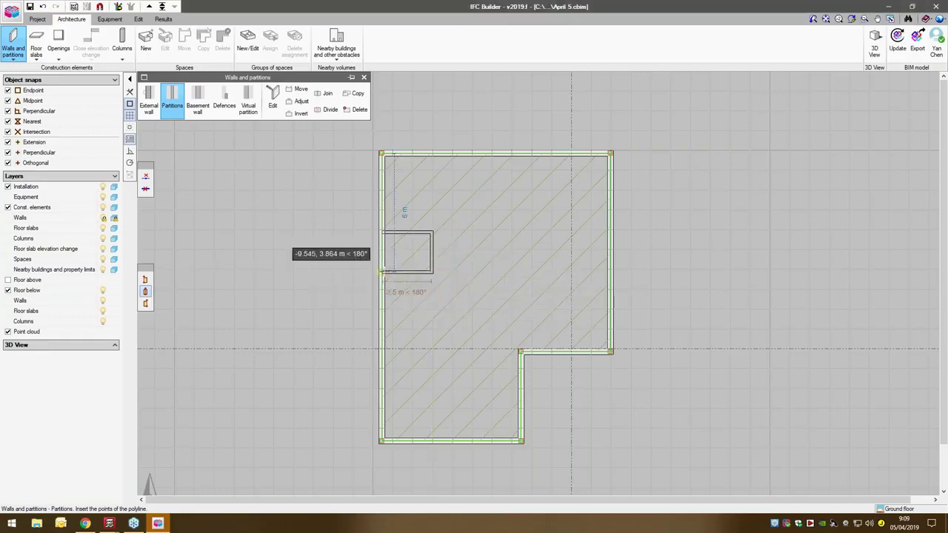
{"action": "left_click", "coordinate": [382, 273]}
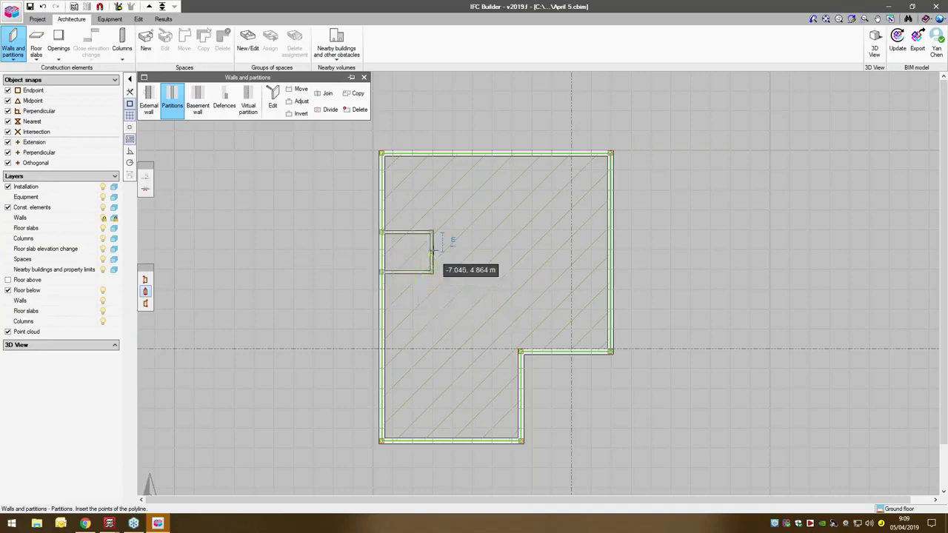
{"action": "left_click", "coordinate": [432, 252]}
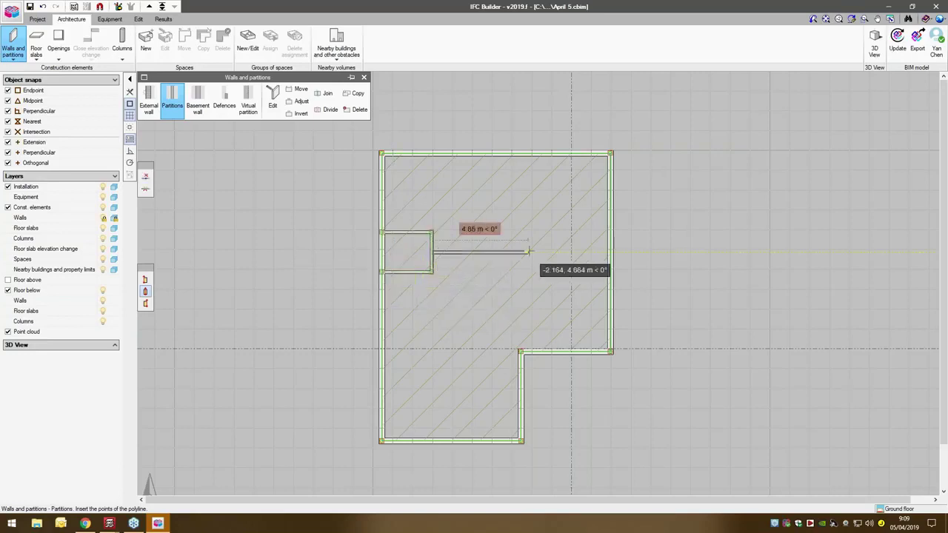
{"action": "left_click", "coordinate": [610, 252]}
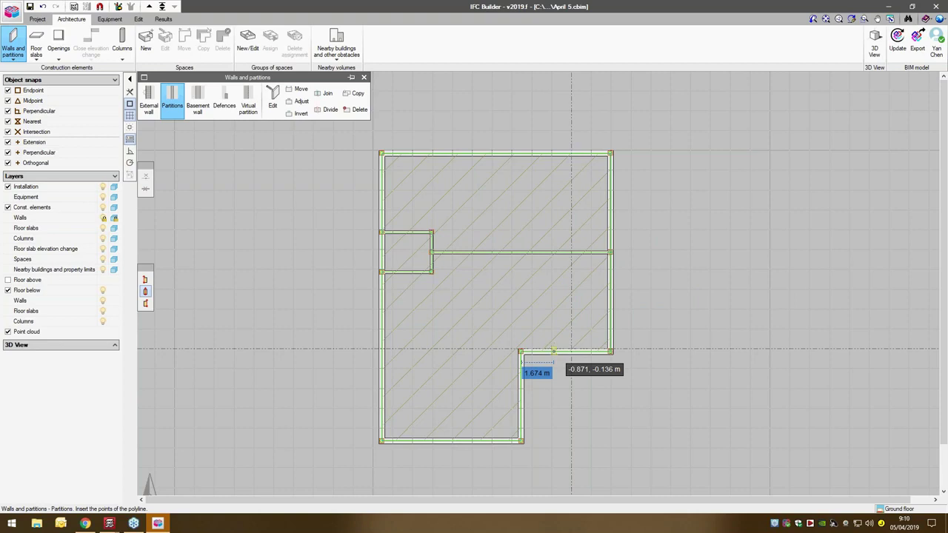
Draw a vertical partition from 1.500 m along the lower wall up to the upper partition
{"action": "left_click", "coordinate": [553, 351]}
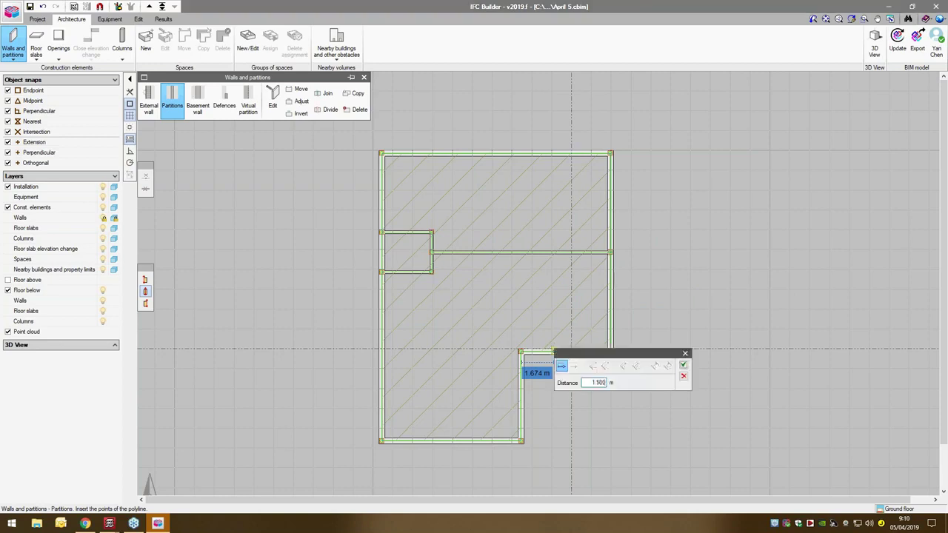
{"action": "type", "text": "1.500"}
{"action": "key", "text": "Return"}
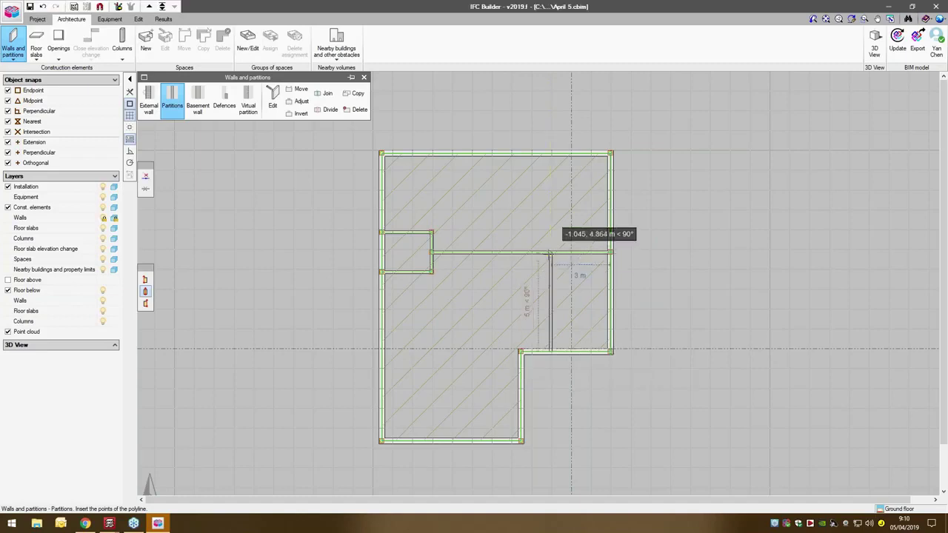
{"action": "left_click", "coordinate": [549, 254]}
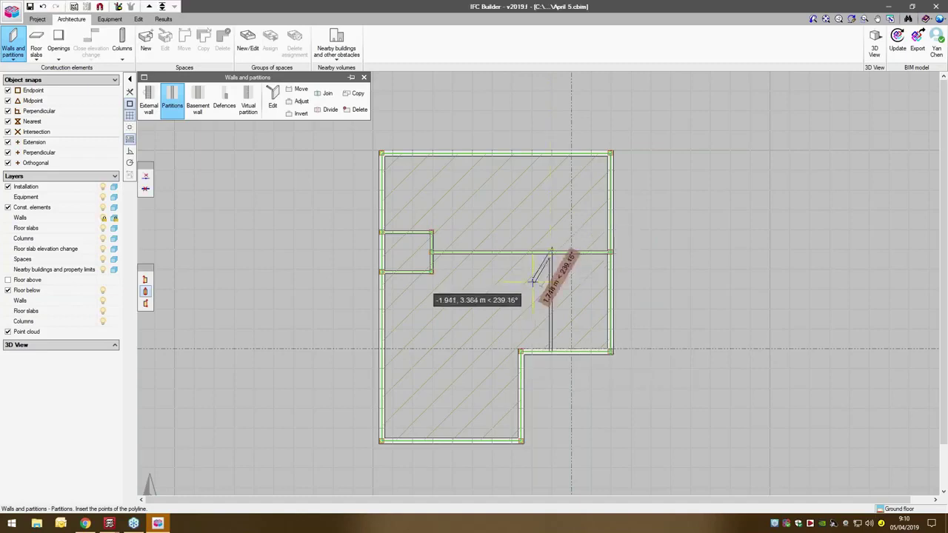
Draw a small rectangular room of partitions starting at the inner wall corner
{"action": "left_click", "coordinate": [520, 351]}
{"action": "key", "text": "Return"}
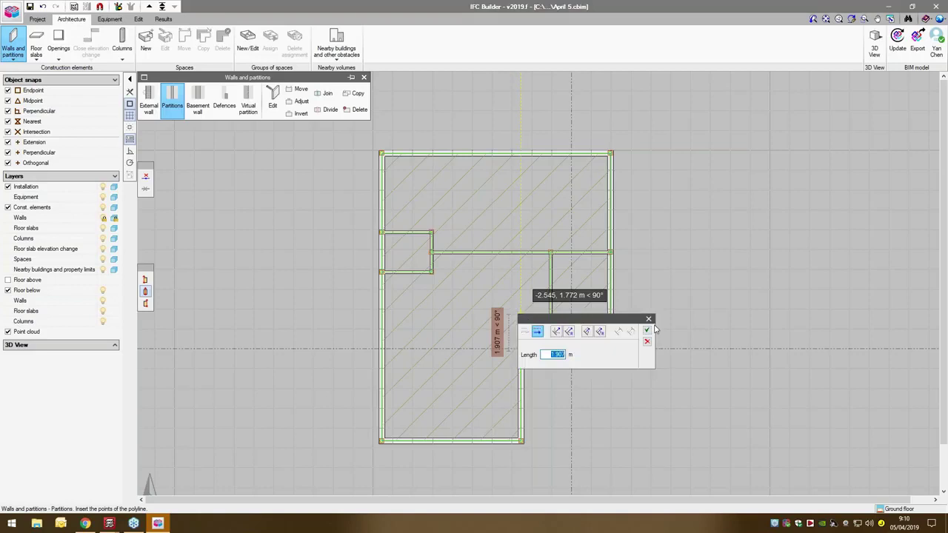
{"action": "left_click", "coordinate": [647, 331]}
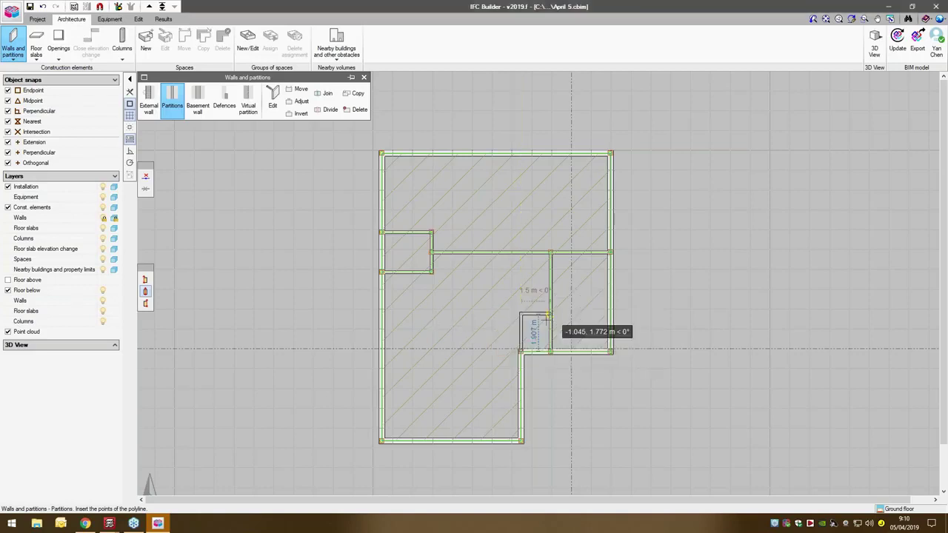
{"action": "key", "text": "Return"}
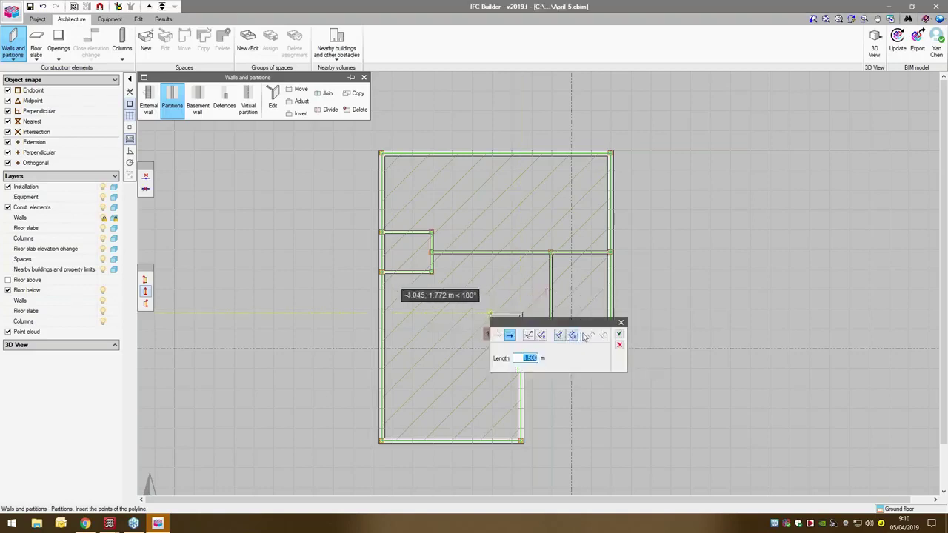
{"action": "left_click", "coordinate": [619, 346]}
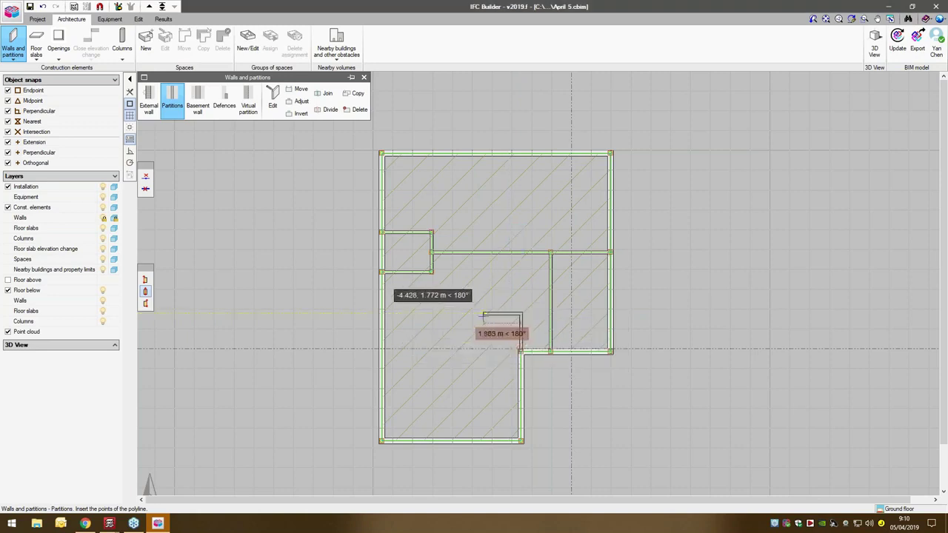
{"action": "key", "text": "Return"}
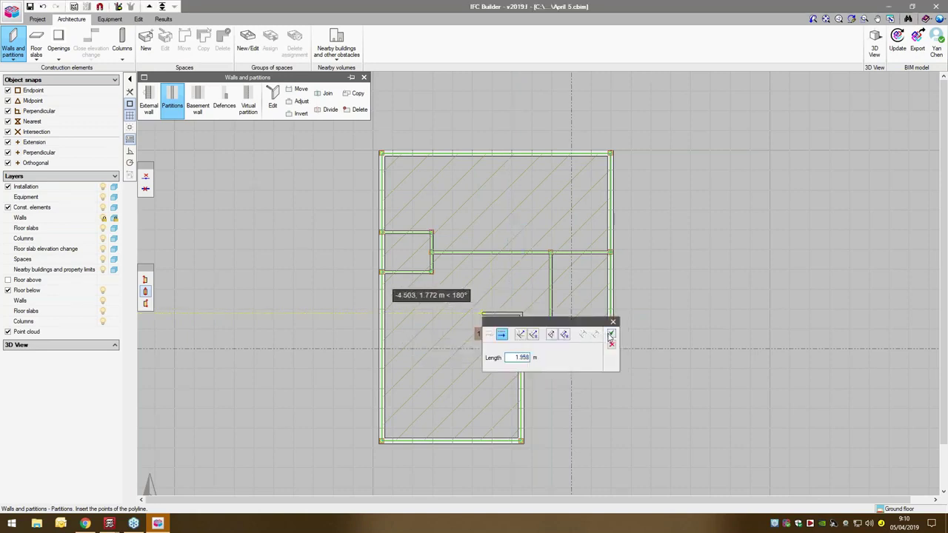
{"action": "left_click", "coordinate": [611, 334]}
{"action": "key", "text": "Return"}
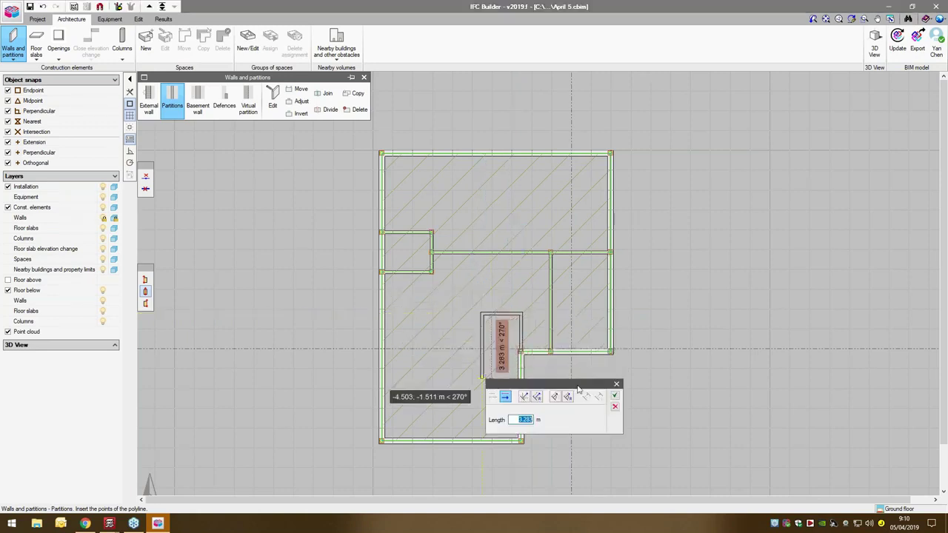
{"action": "left_click", "coordinate": [614, 395]}
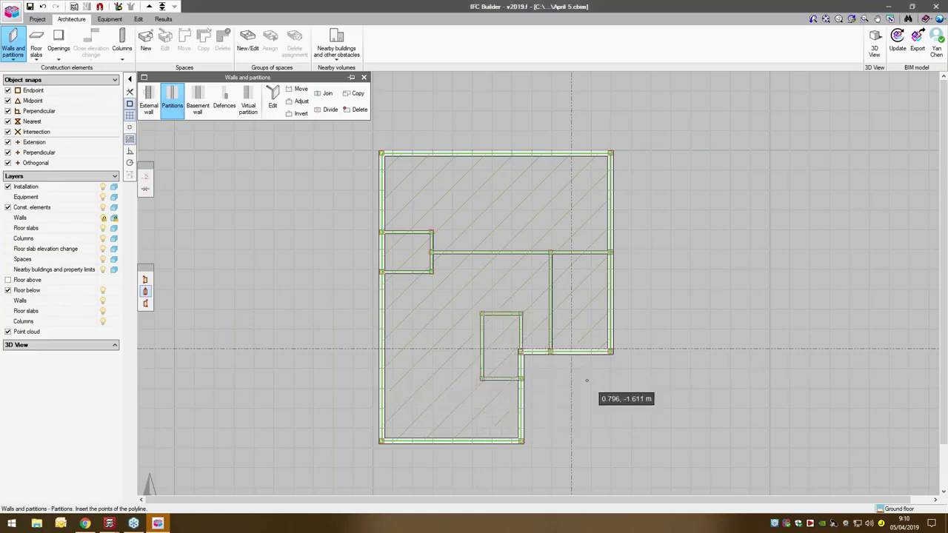
{"action": "right_click", "coordinate": [586, 378]}
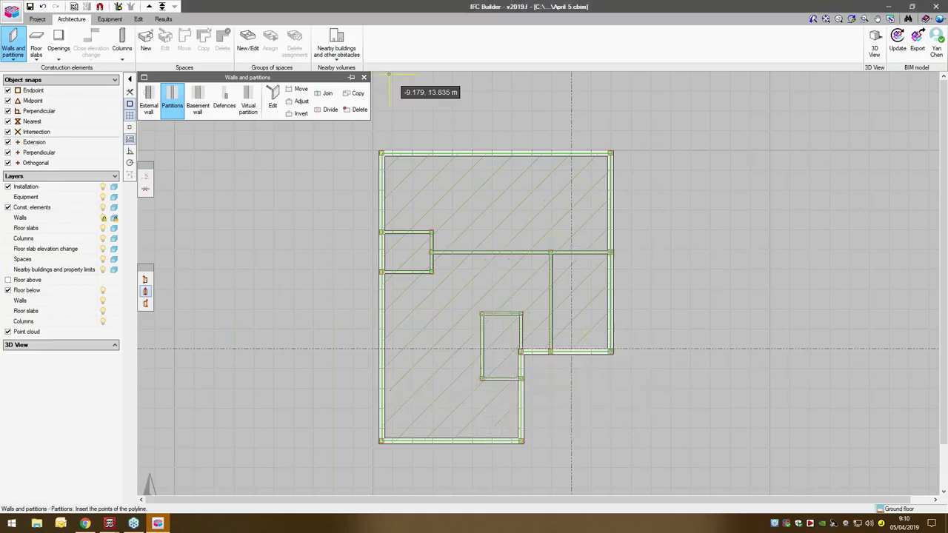
Create opening type w with a 1.200 m height above ground
{"action": "left_click", "coordinate": [58, 41]}
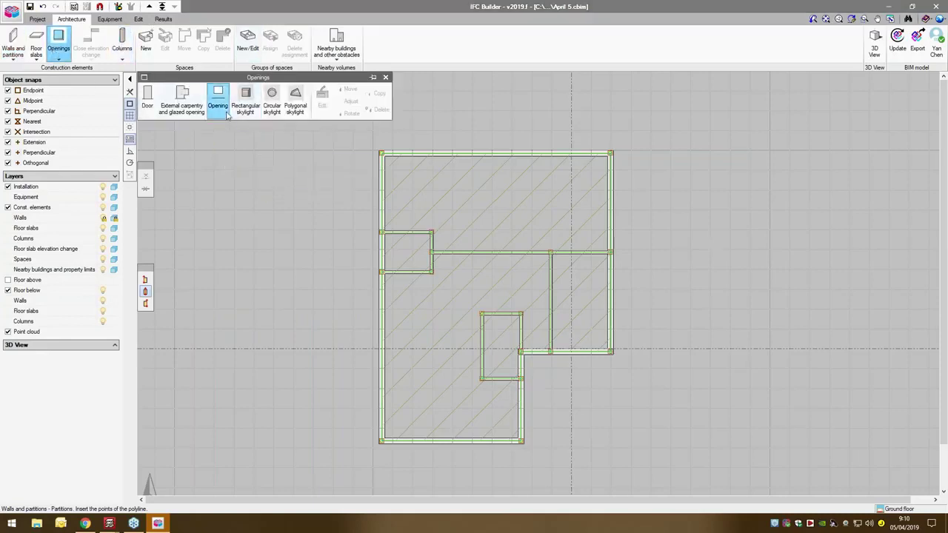
{"action": "left_click", "coordinate": [218, 97]}
{"action": "left_click", "coordinate": [490, 250]}
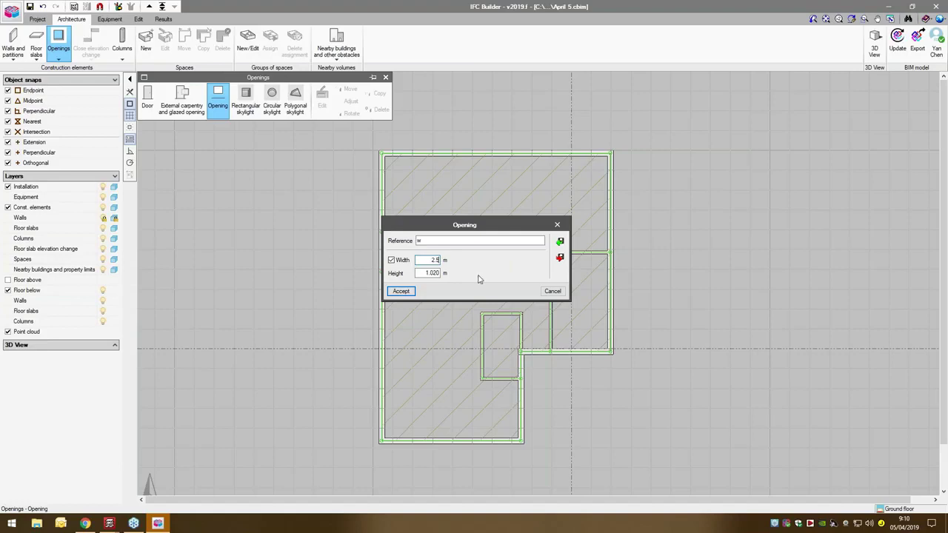
{"action": "left_click", "coordinate": [400, 291]}
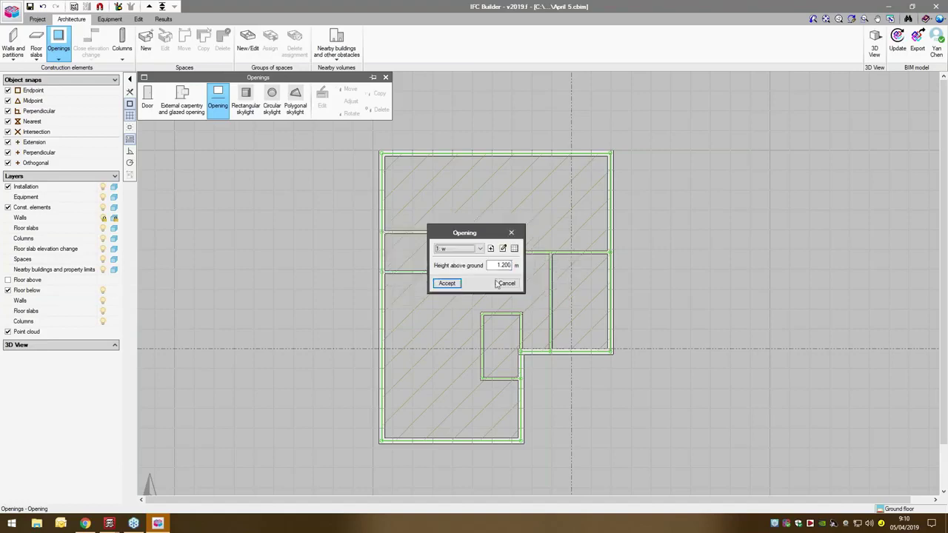
{"action": "left_click", "coordinate": [446, 282]}
Place two type w openings in the top external wall
{"action": "left_click", "coordinate": [403, 156]}
{"action": "key", "text": "Return"}
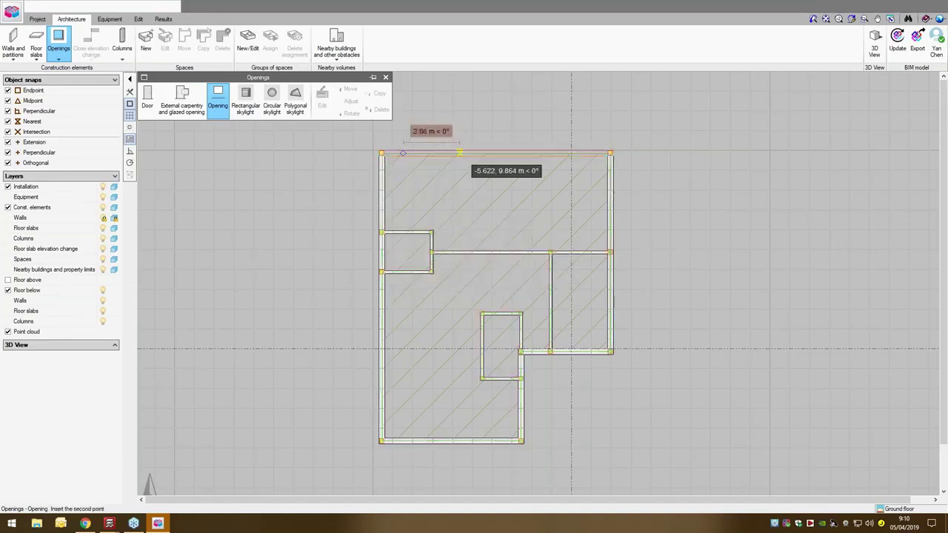
{"action": "left_click", "coordinate": [526, 172]}
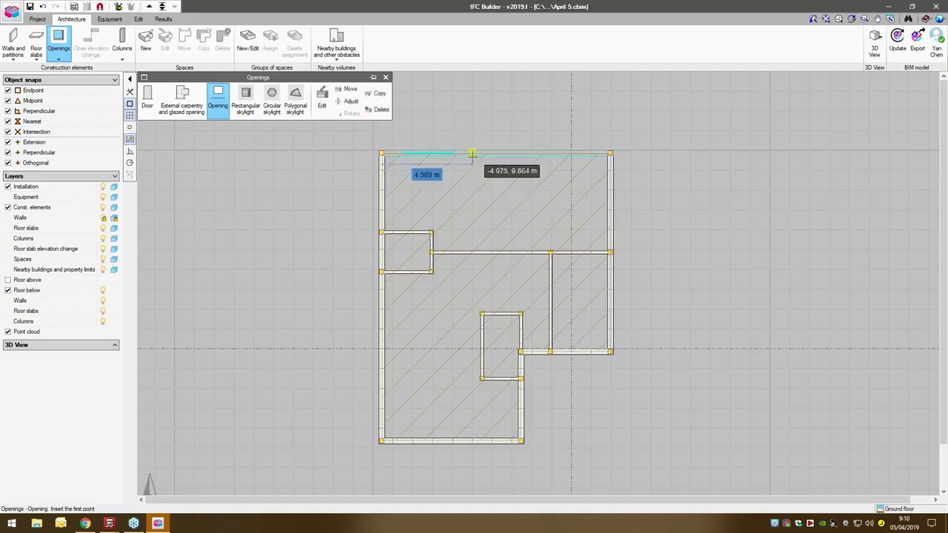
{"action": "key", "text": "Return"}
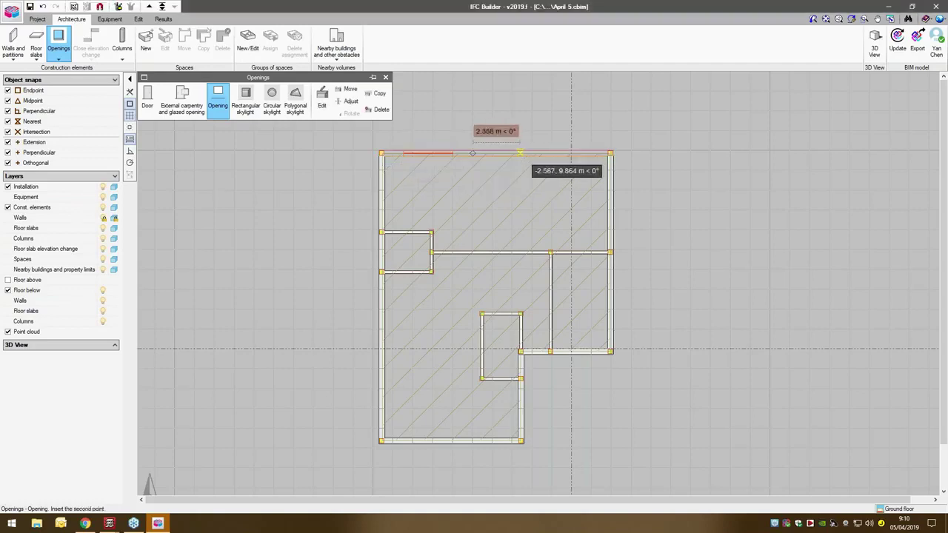
{"action": "left_click", "coordinate": [544, 153]}
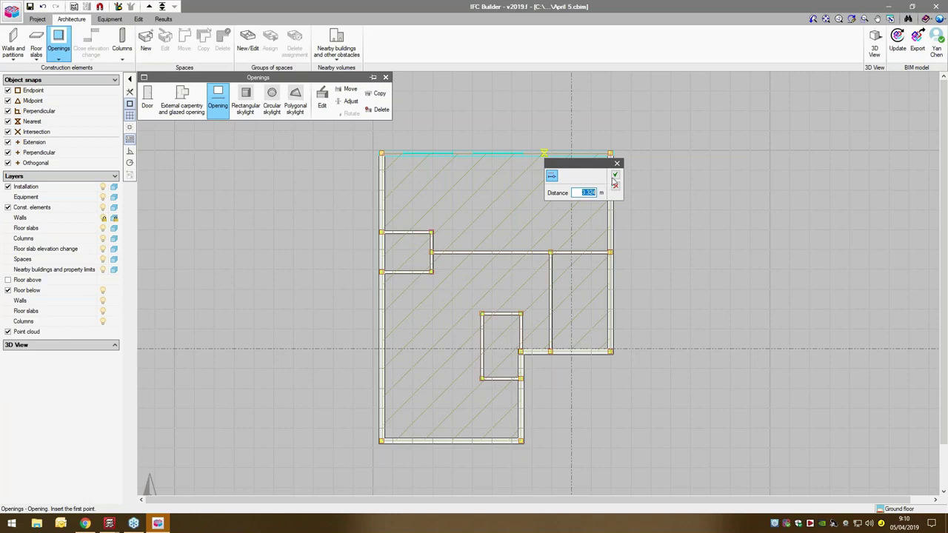
{"action": "left_click", "coordinate": [612, 177]}
{"action": "left_click", "coordinate": [593, 155]}
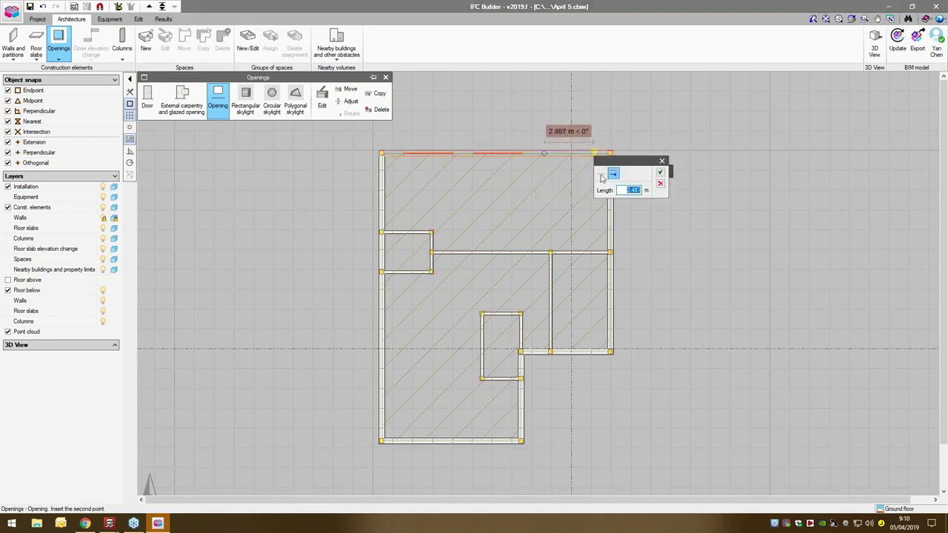
{"action": "left_click", "coordinate": [659, 173]}
Place one more opening each in the right wall and the lower inner-step wall
{"action": "mouse_move", "coordinate": [668, 198]}
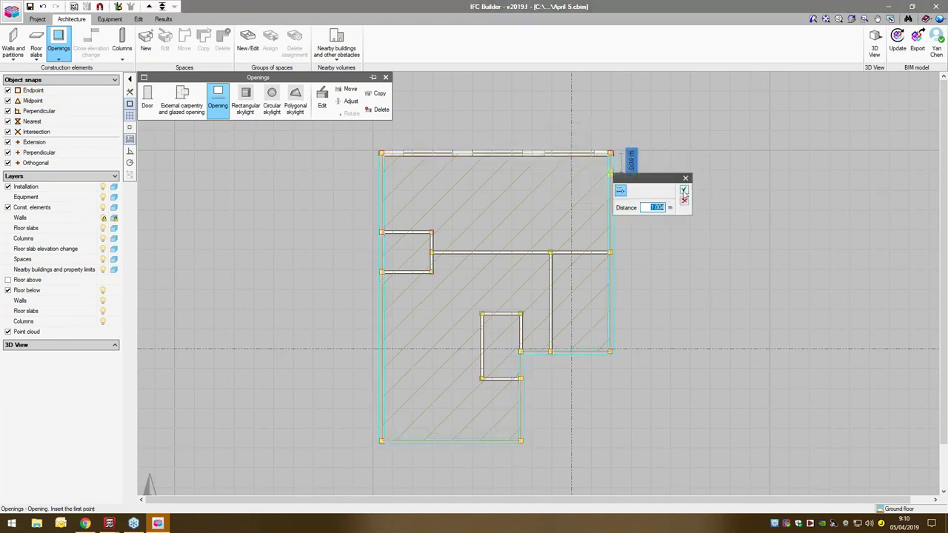
{"action": "left_click", "coordinate": [683, 202]}
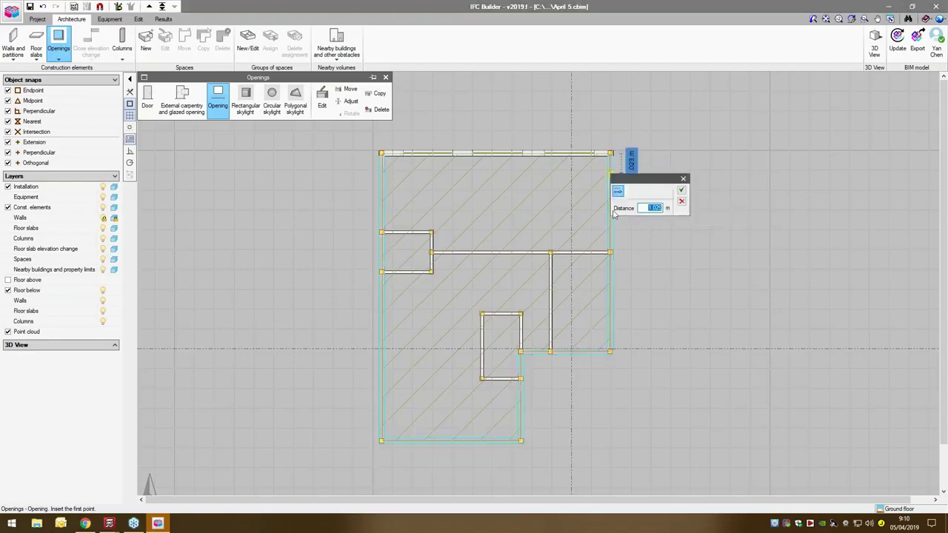
{"action": "left_click", "coordinate": [681, 190]}
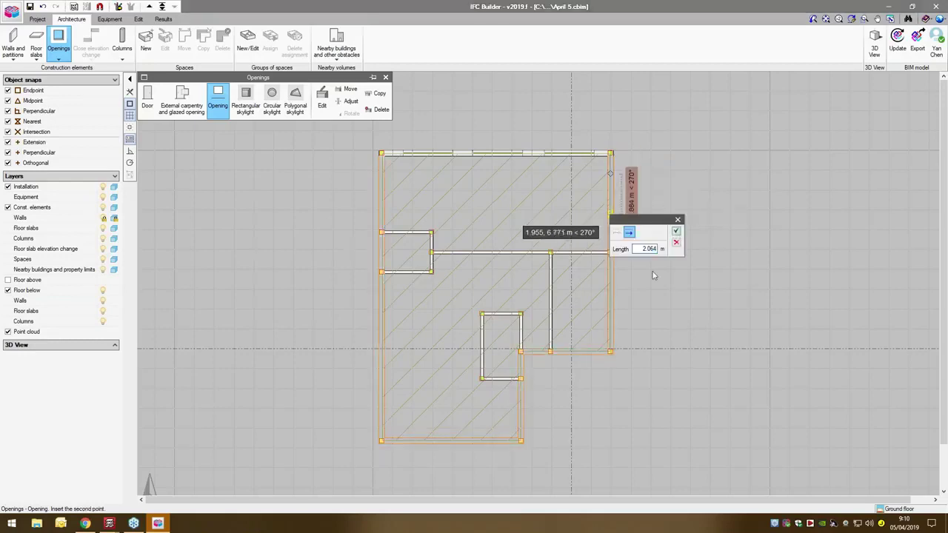
{"action": "key", "text": "Return"}
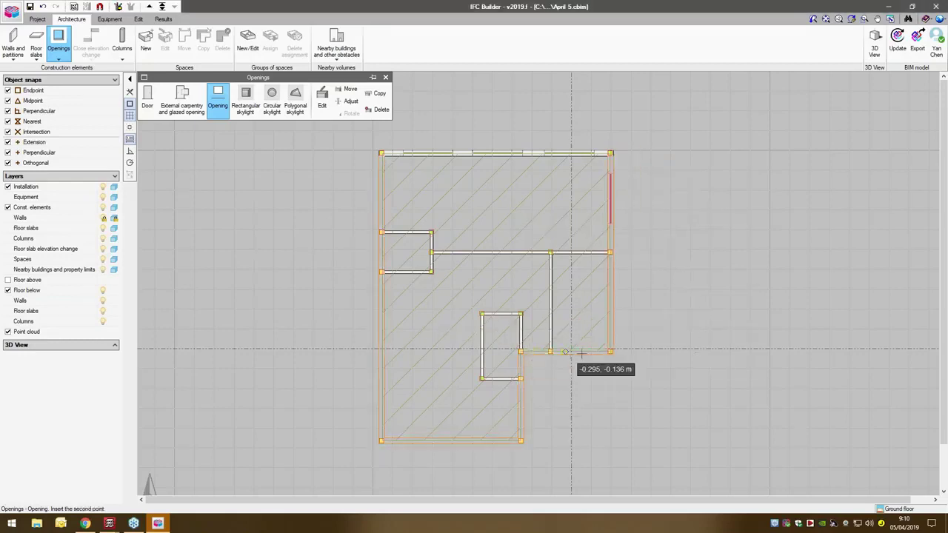
{"action": "mouse_move", "coordinate": [592, 356]}
{"action": "left_click", "coordinate": [659, 369]}
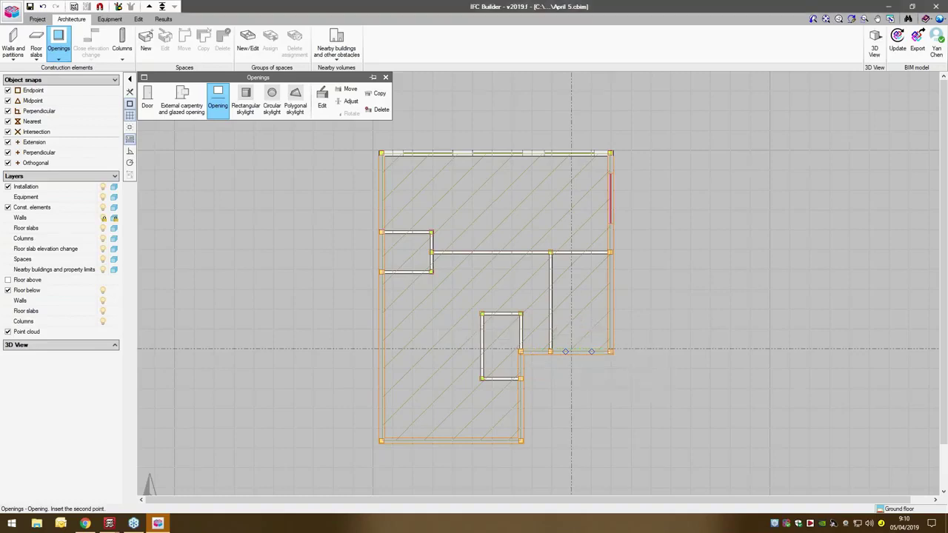
{"action": "left_click", "coordinate": [147, 98]}
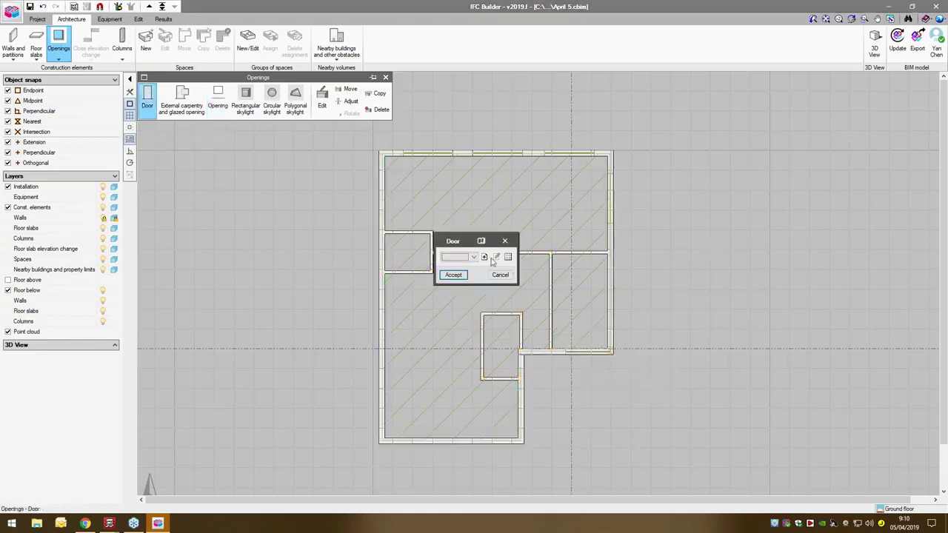
Create a new door type named 'd', 0.800 × 2.030 m
{"action": "left_click", "coordinate": [484, 256]}
{"action": "type", "text": "d"}
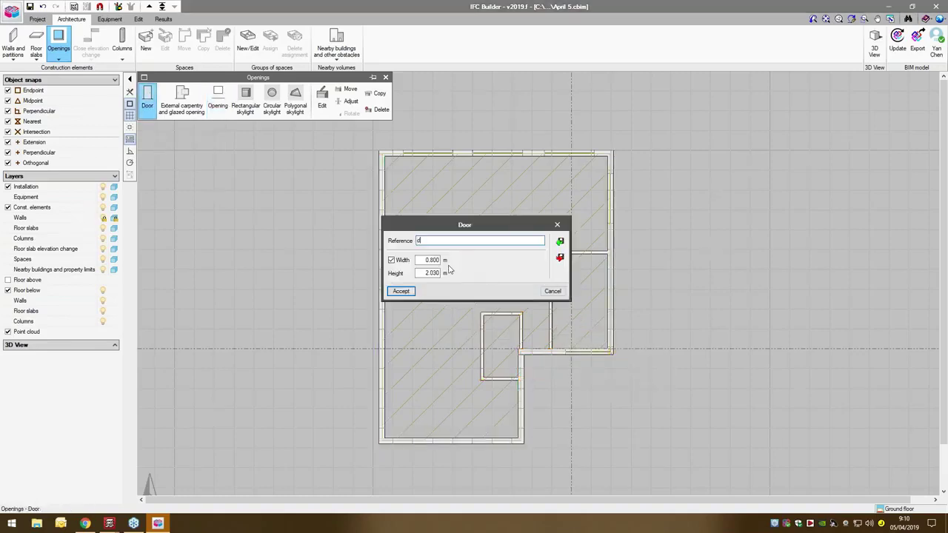
{"action": "left_click", "coordinate": [396, 292]}
{"action": "left_click", "coordinate": [452, 274]}
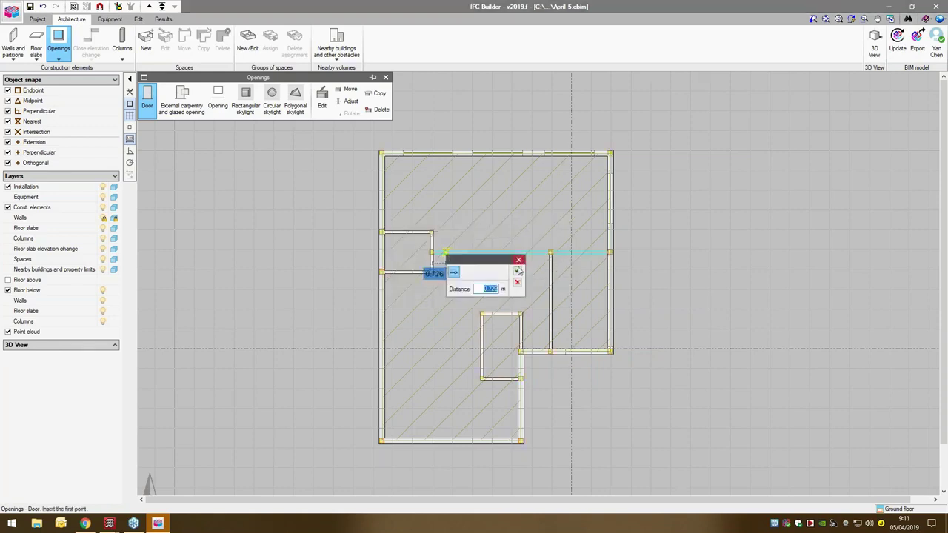
Place four doors: in the cross partition, the right-side divider, and the small room's two walls
{"action": "left_click", "coordinate": [444, 253]}
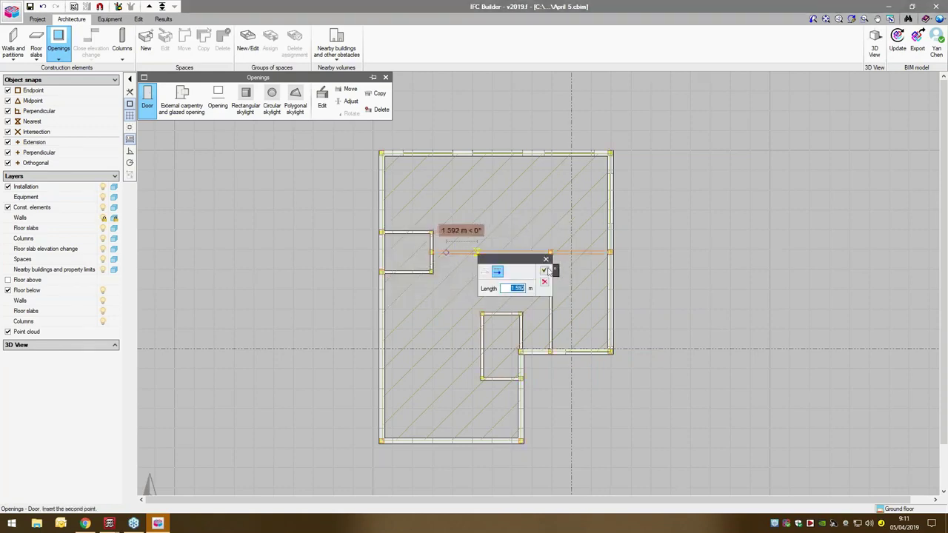
{"action": "left_click", "coordinate": [544, 271]}
{"action": "left_click", "coordinate": [623, 281]}
{"action": "left_click", "coordinate": [620, 308]}
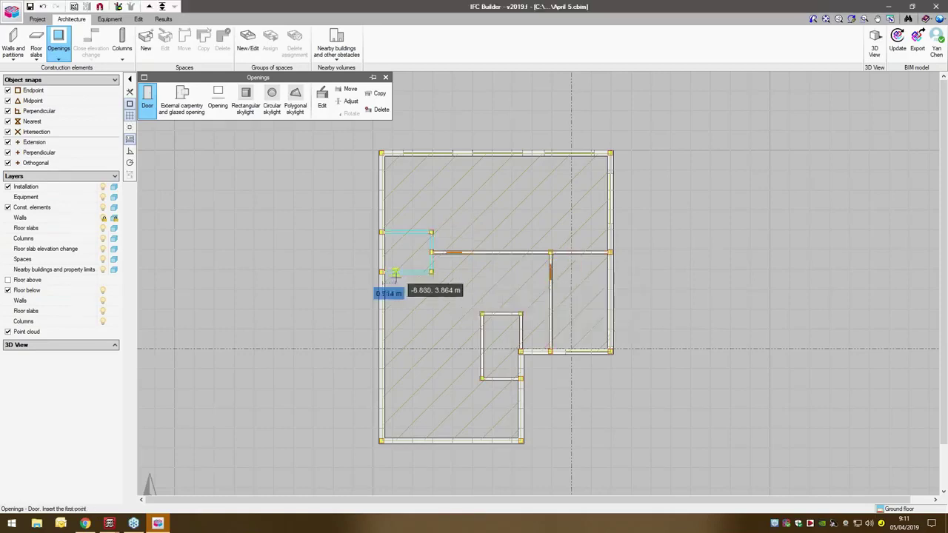
{"action": "mouse_move", "coordinate": [396, 275]}
{"action": "left_click", "coordinate": [464, 296]}
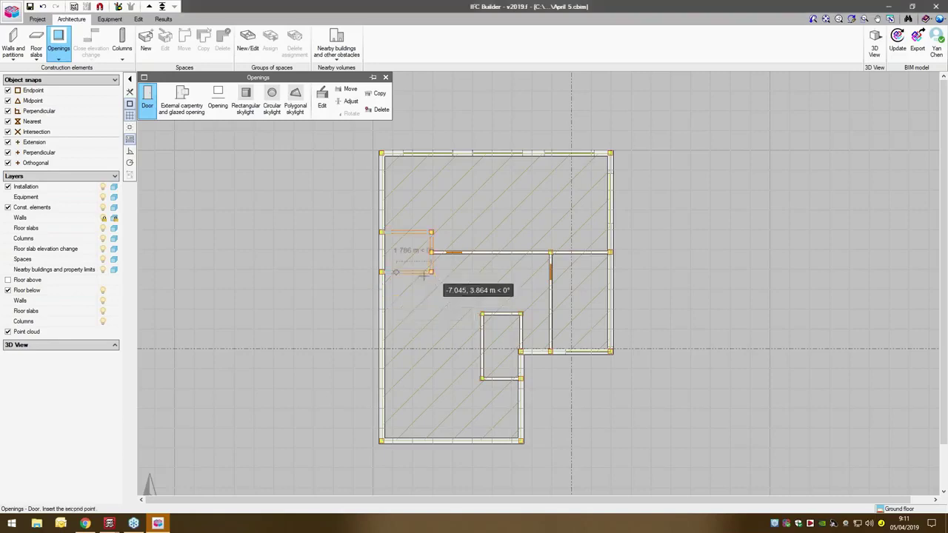
{"action": "left_click", "coordinate": [489, 292]}
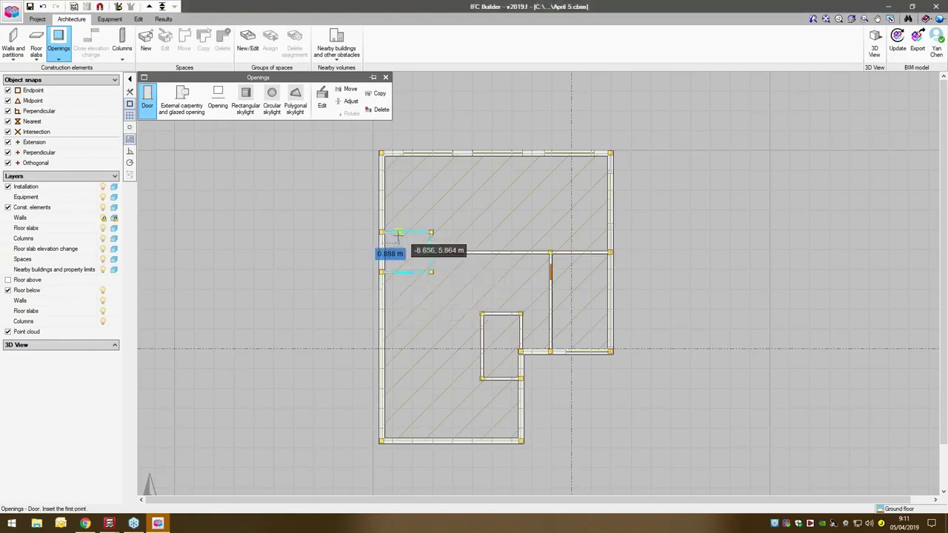
{"action": "mouse_move", "coordinate": [419, 242]}
{"action": "left_click", "coordinate": [468, 252]}
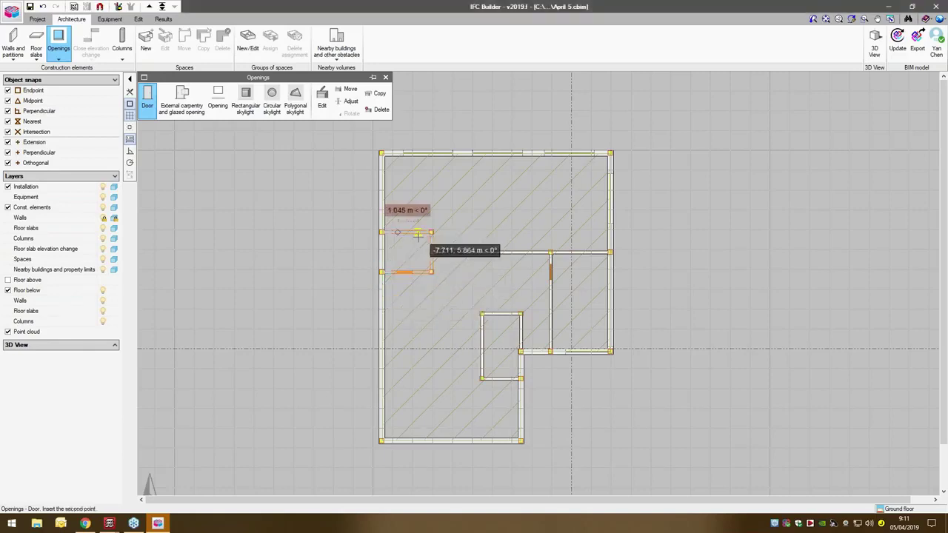
{"action": "left_click", "coordinate": [483, 252]}
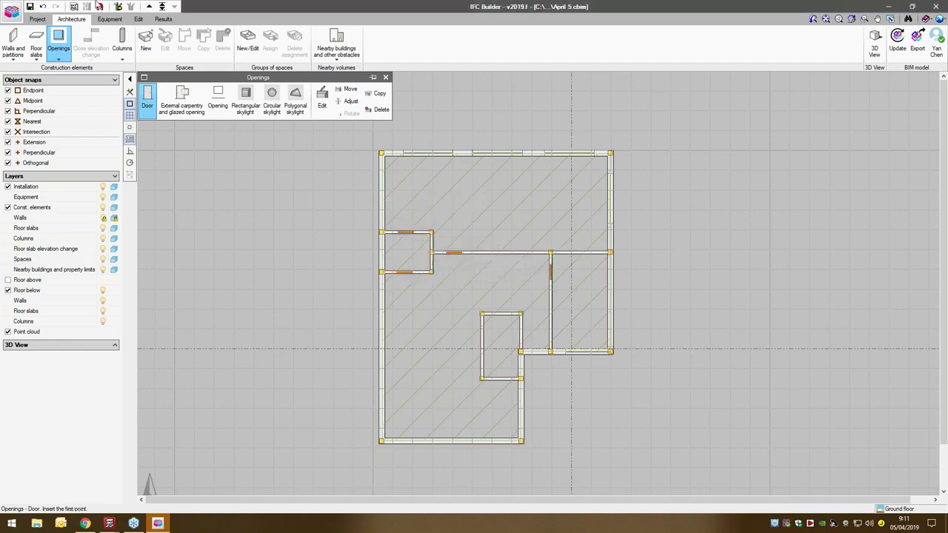
{"action": "left_click", "coordinate": [30, 7]}
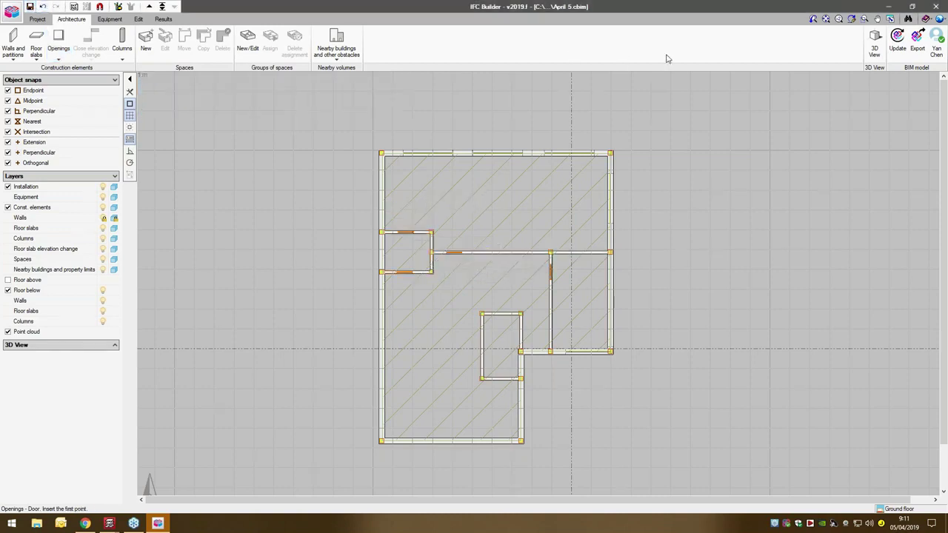
{"action": "left_click", "coordinate": [872, 51]}
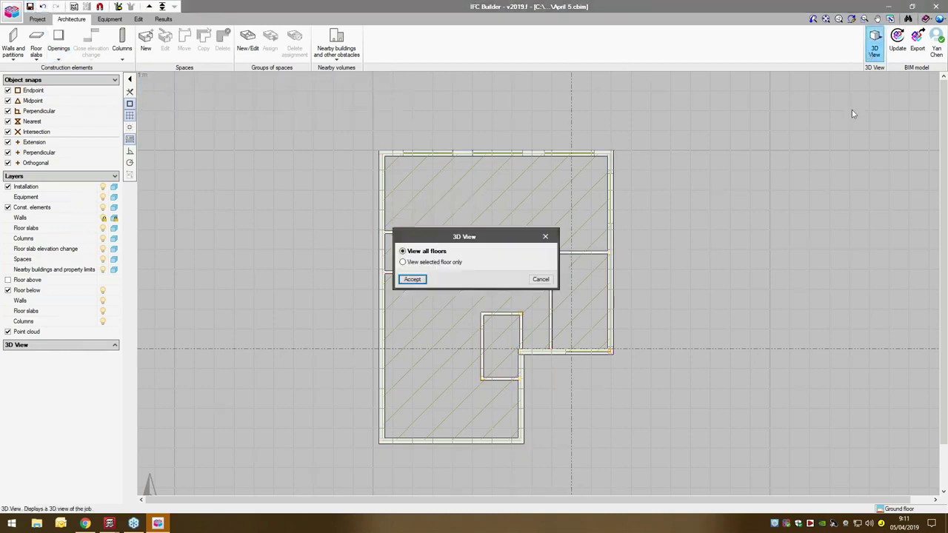
{"action": "left_click", "coordinate": [412, 279]}
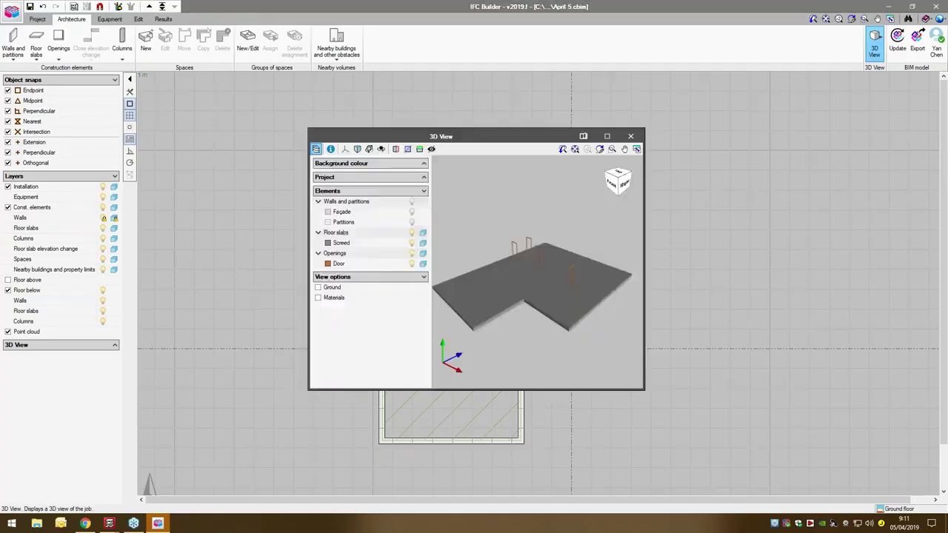
{"action": "left_click", "coordinate": [411, 222]}
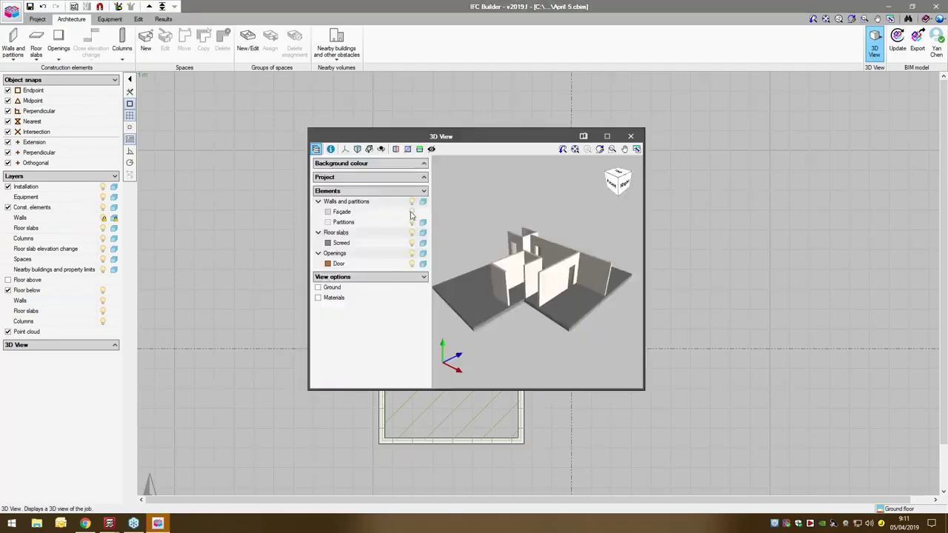
{"action": "left_click", "coordinate": [411, 212]}
{"action": "middle_click_drag", "start_coordinate": [512, 312], "coordinate": [551, 220]}
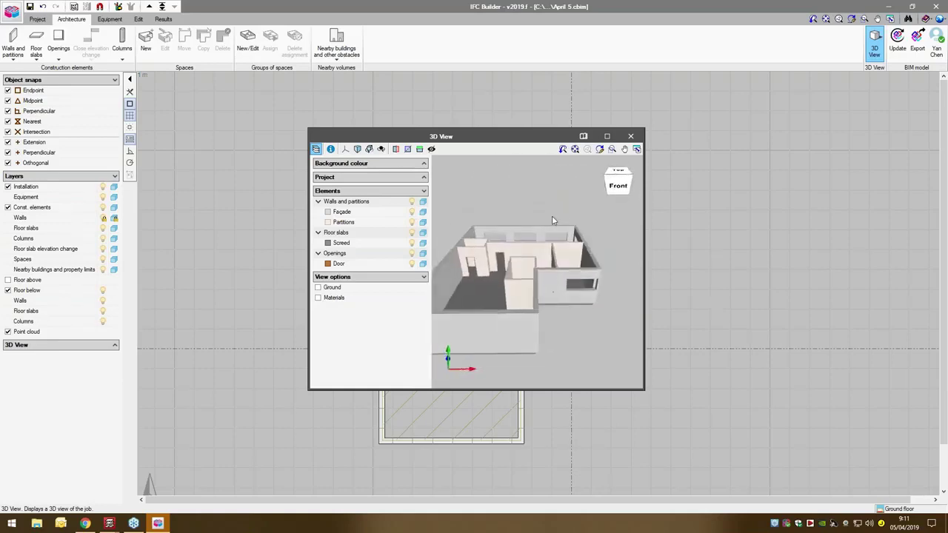
{"action": "left_click", "coordinate": [607, 136]}
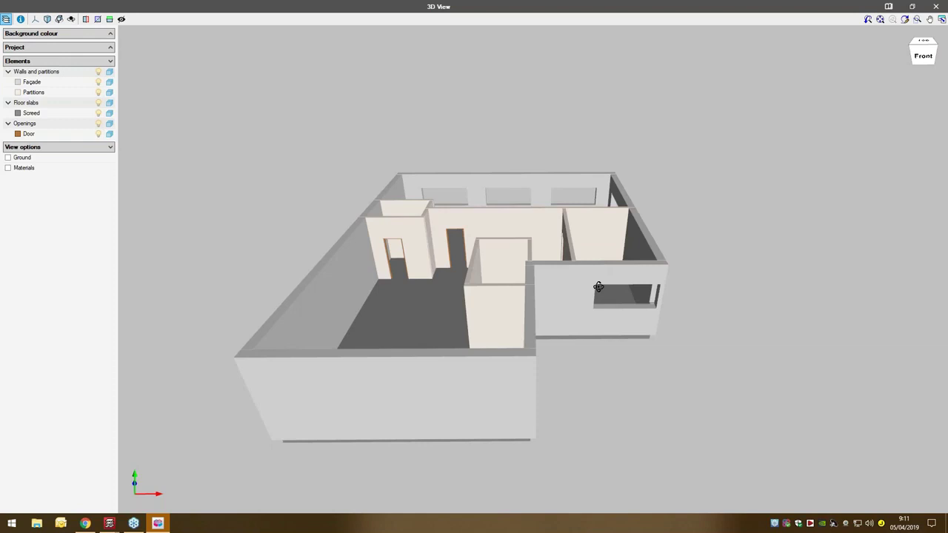
{"action": "middle_click_drag", "start_coordinate": [506, 273], "coordinate": [785, 370]}
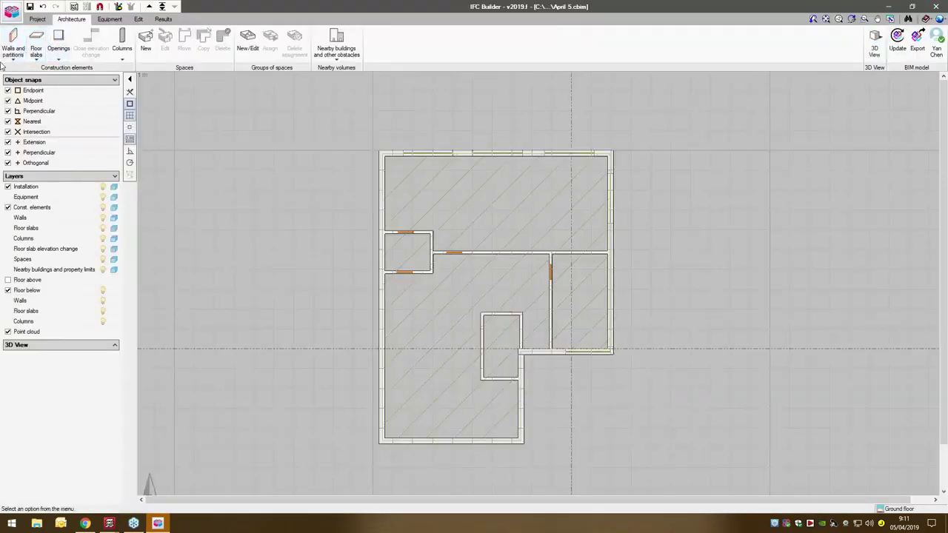
Start a flat roof using a new roof type 'r', 0.300 m thick
{"action": "left_click", "coordinate": [35, 46]}
{"action": "left_click", "coordinate": [191, 105]}
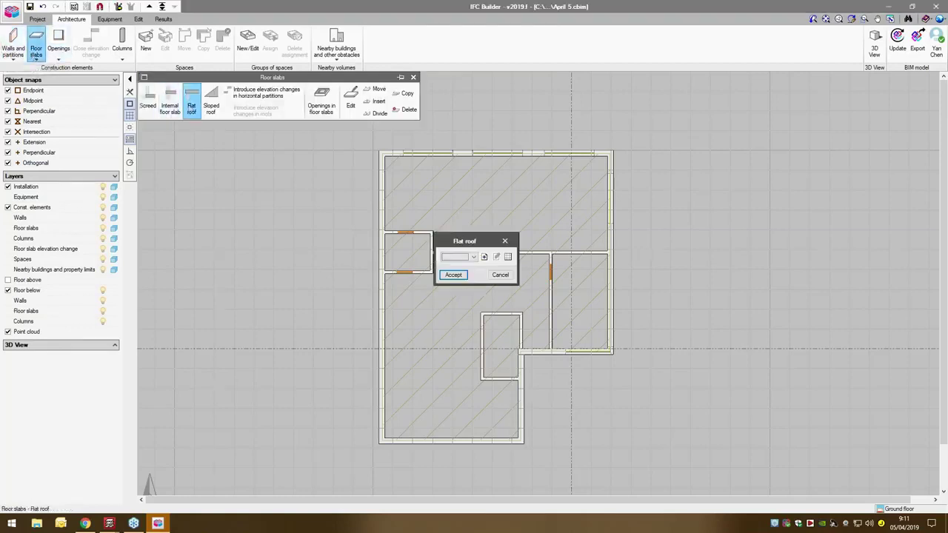
{"action": "left_click", "coordinate": [484, 256]}
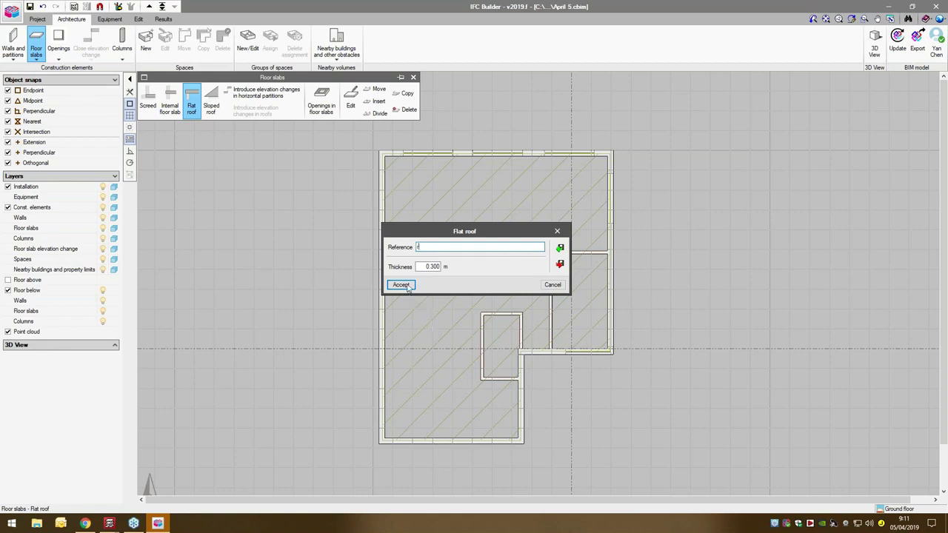
{"action": "left_click", "coordinate": [401, 285]}
{"action": "left_click", "coordinate": [451, 275]}
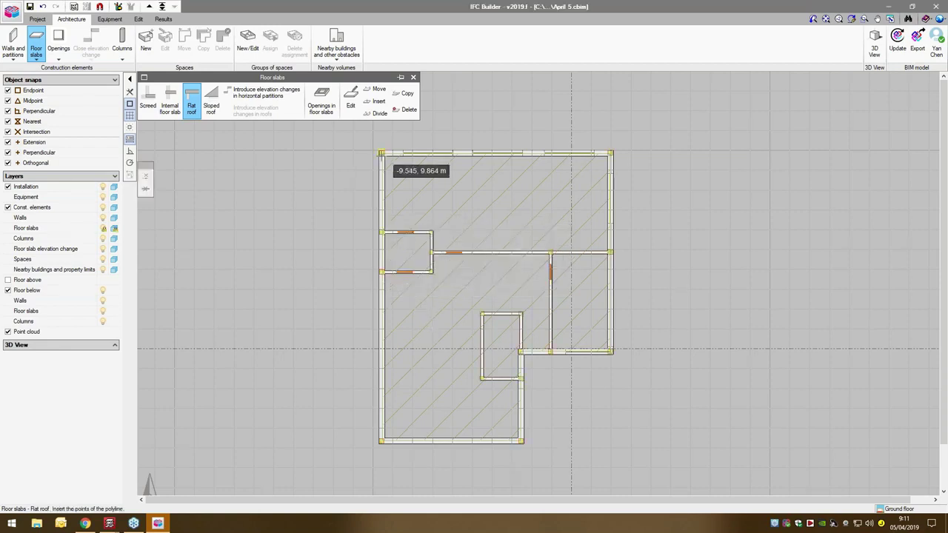
Outline the roof through the six outer corners of the L-shaped plan
{"action": "left_click", "coordinate": [381, 154]}
{"action": "left_click", "coordinate": [379, 442]}
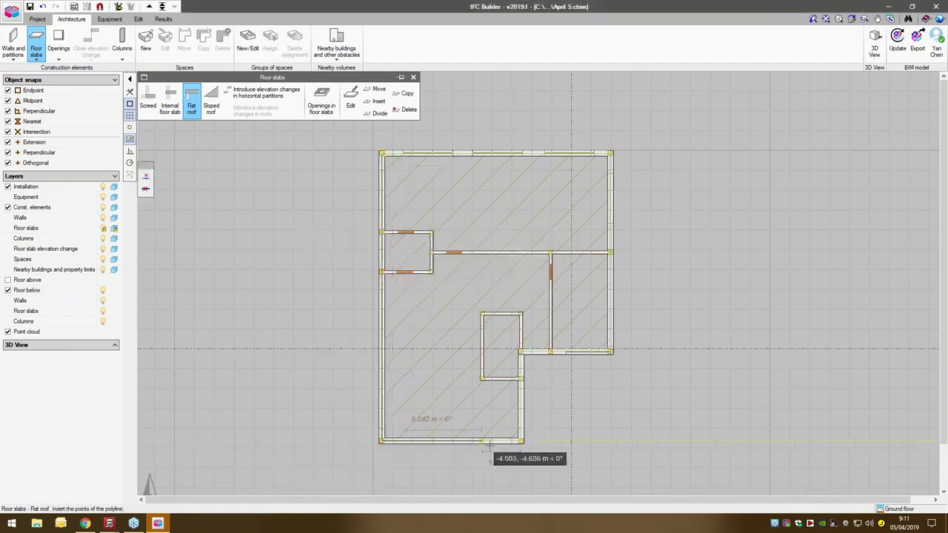
{"action": "left_click", "coordinate": [522, 442]}
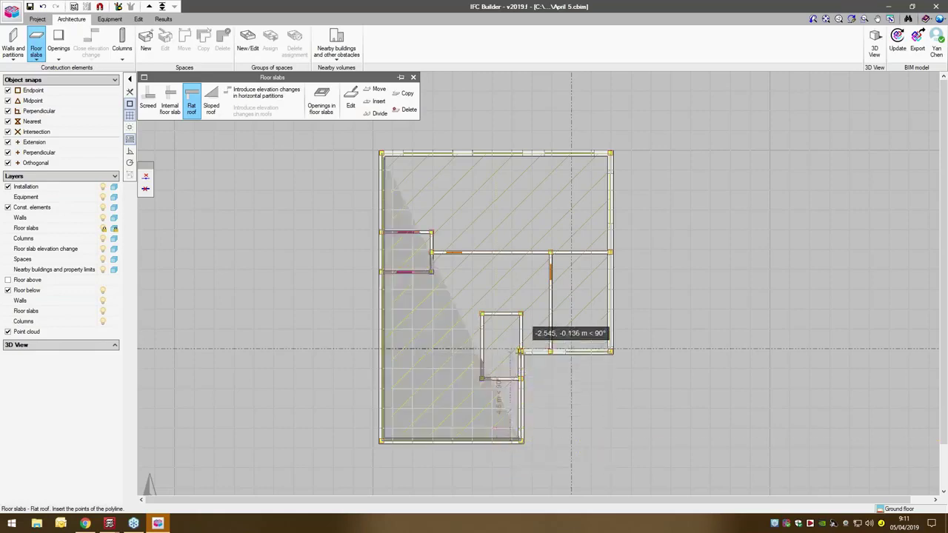
{"action": "left_click", "coordinate": [522, 351]}
{"action": "left_click", "coordinate": [620, 352]}
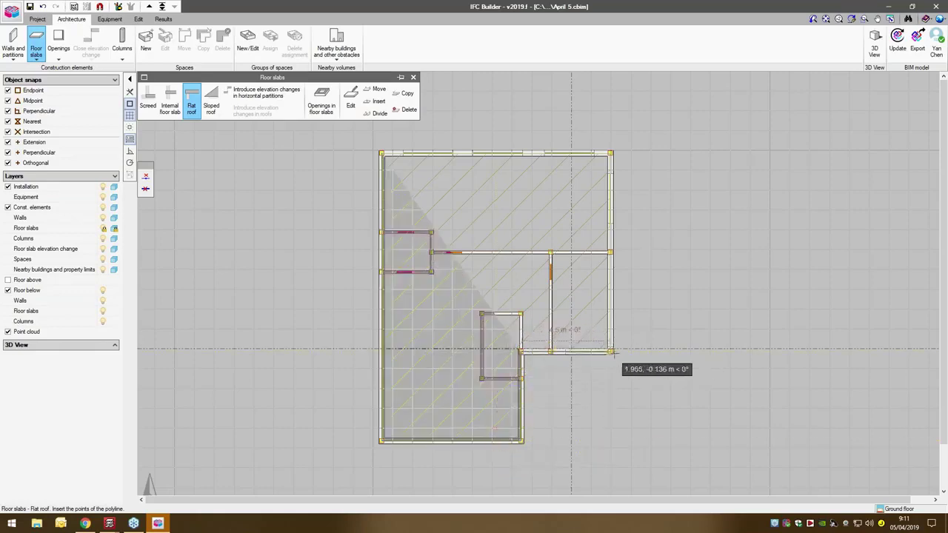
{"action": "left_click", "coordinate": [616, 154]}
{"action": "right_click", "coordinate": [632, 155]}
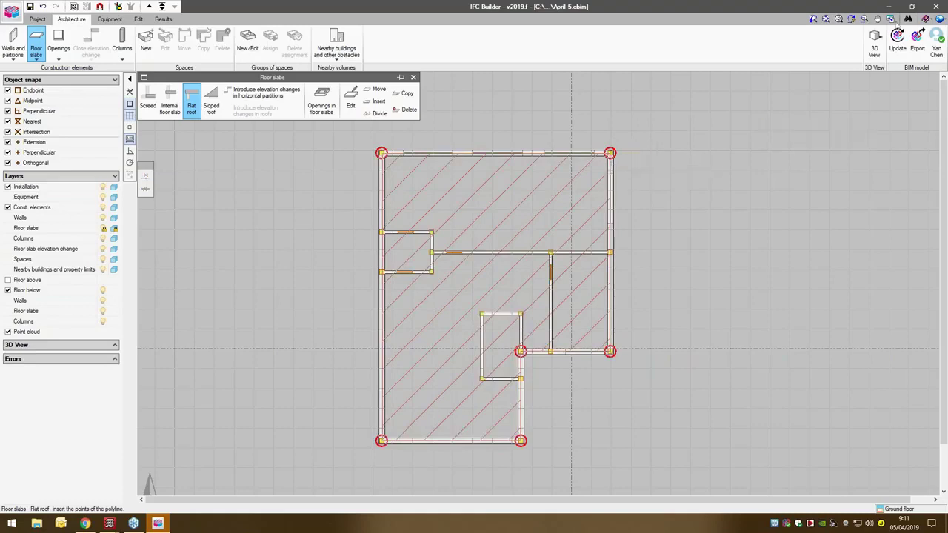
Check the new roof in a 3D view of the whole house
{"action": "left_click", "coordinate": [876, 40]}
{"action": "left_click", "coordinate": [416, 282]}
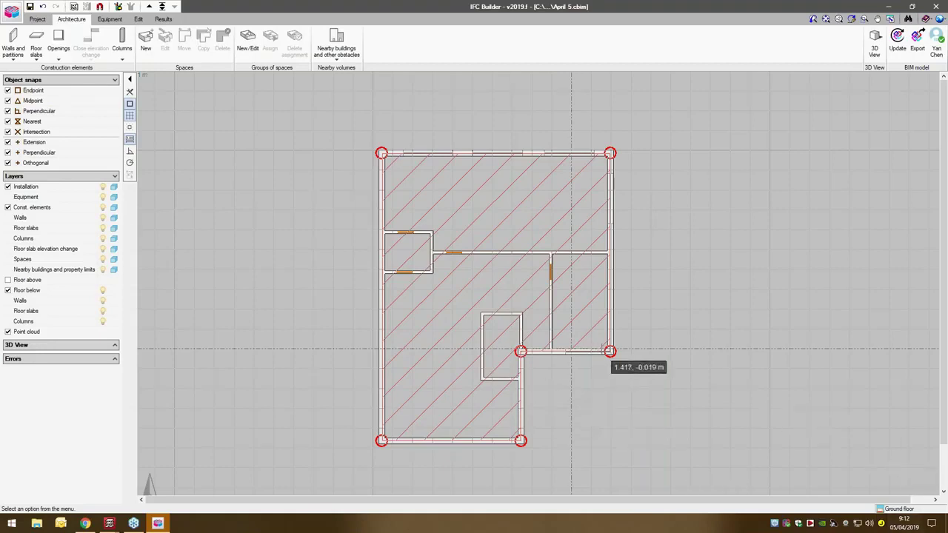
{"action": "mouse_move", "coordinate": [608, 353]}
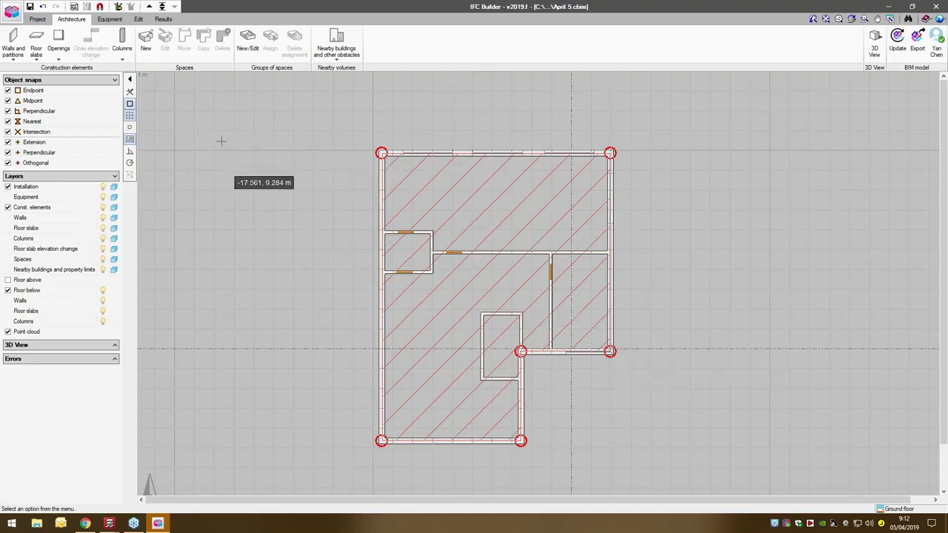
Abandon a floor slab deletion and undo the last change
{"action": "left_click", "coordinate": [35, 45]}
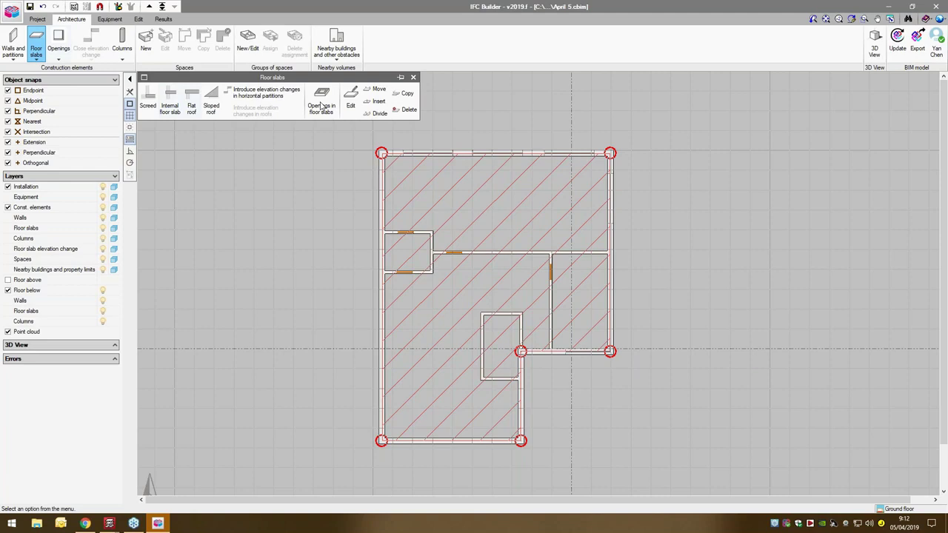
{"action": "left_click", "coordinate": [400, 112]}
{"action": "left_click", "coordinate": [413, 169]}
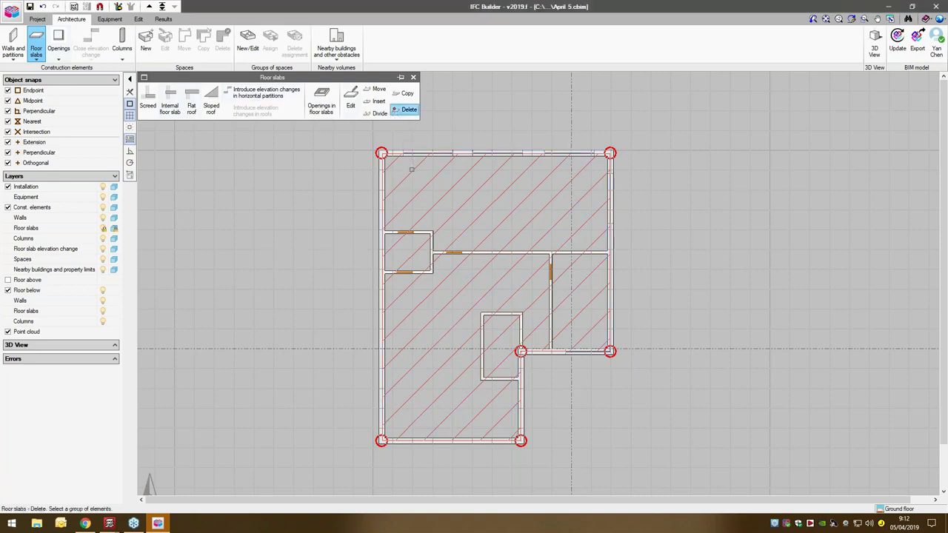
{"action": "right_click", "coordinate": [403, 177]}
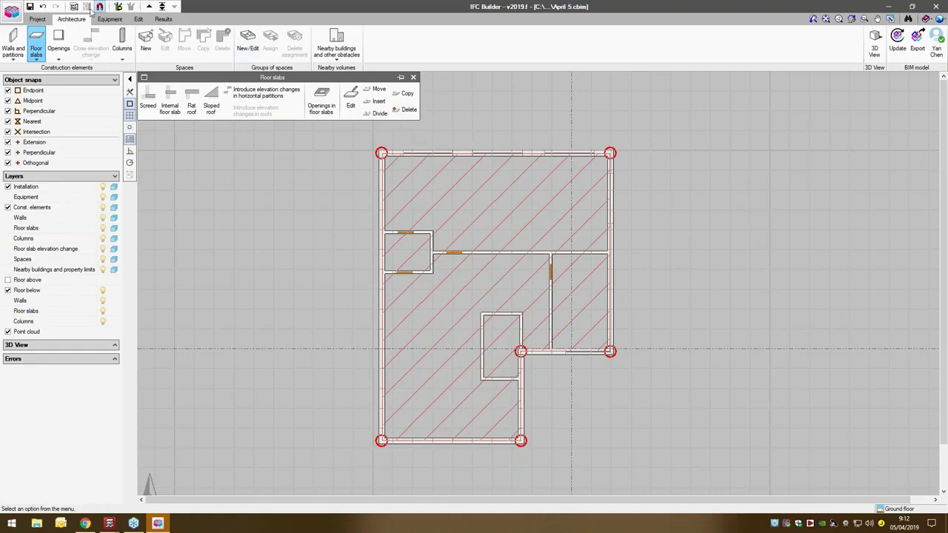
{"action": "left_click", "coordinate": [43, 7]}
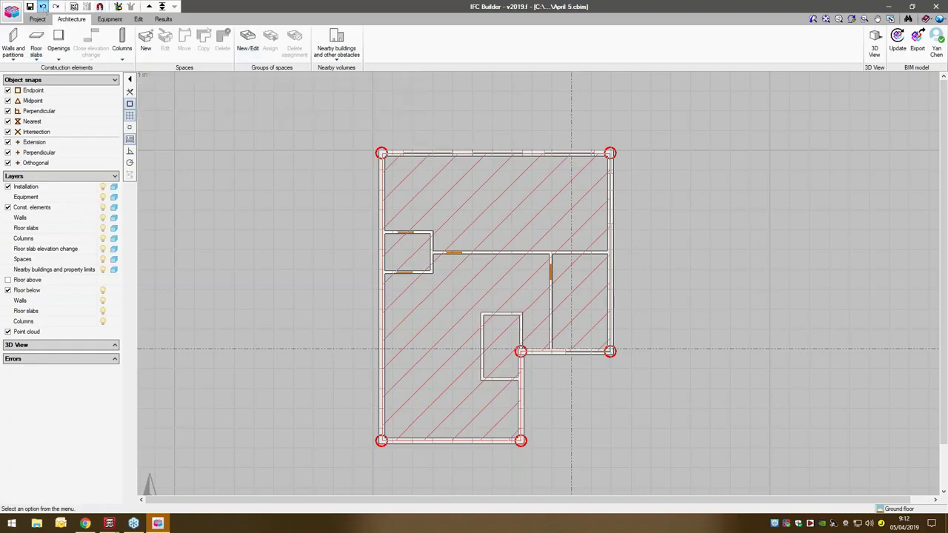
Switch the active floor from Ground floor to the Roof level
{"action": "left_click", "coordinate": [148, 6]}
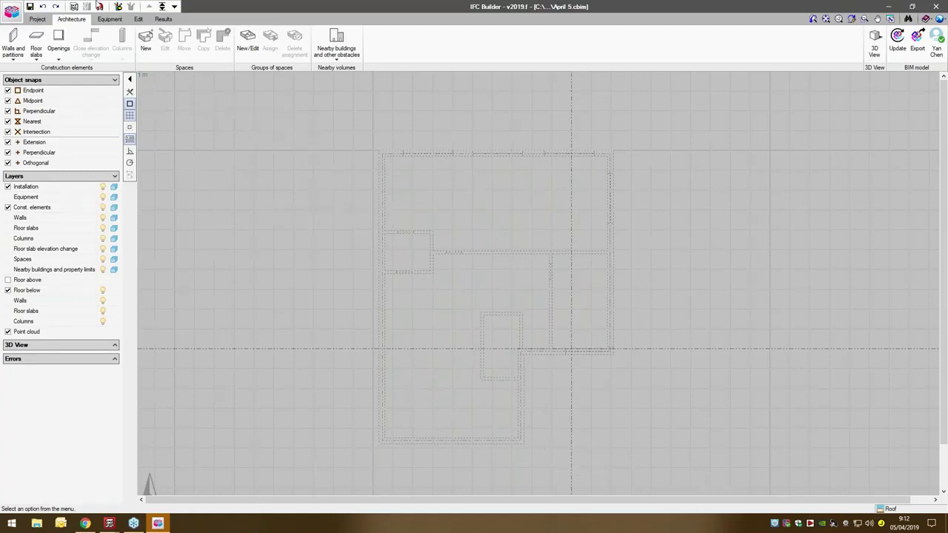
{"action": "left_click", "coordinate": [163, 5]}
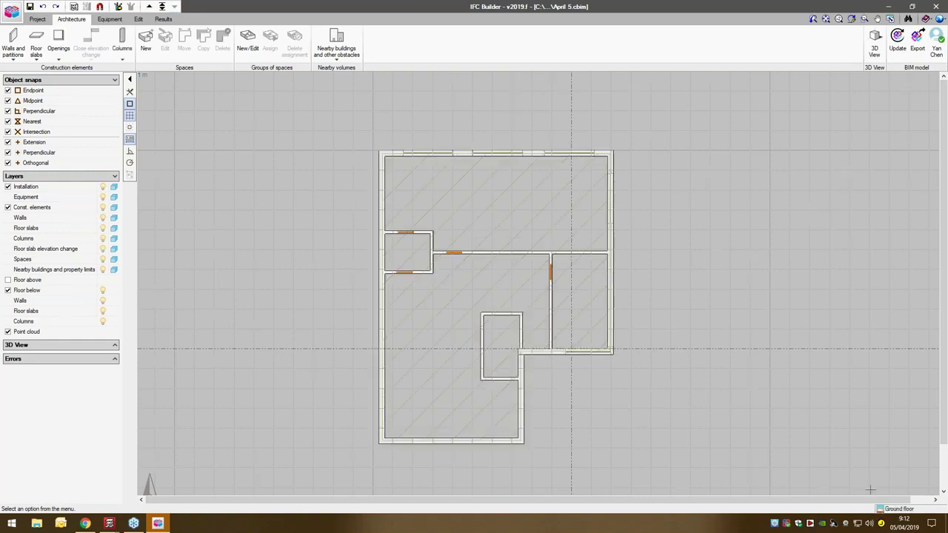
{"action": "left_click", "coordinate": [148, 6]}
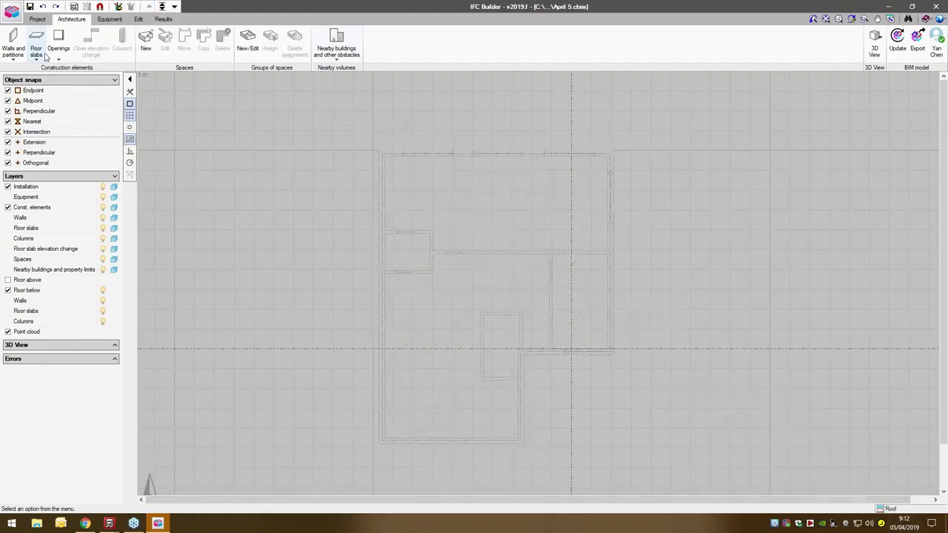
Start a flat roof slab with a newly defined 0.300 m roof type
{"action": "left_click", "coordinate": [11, 53]}
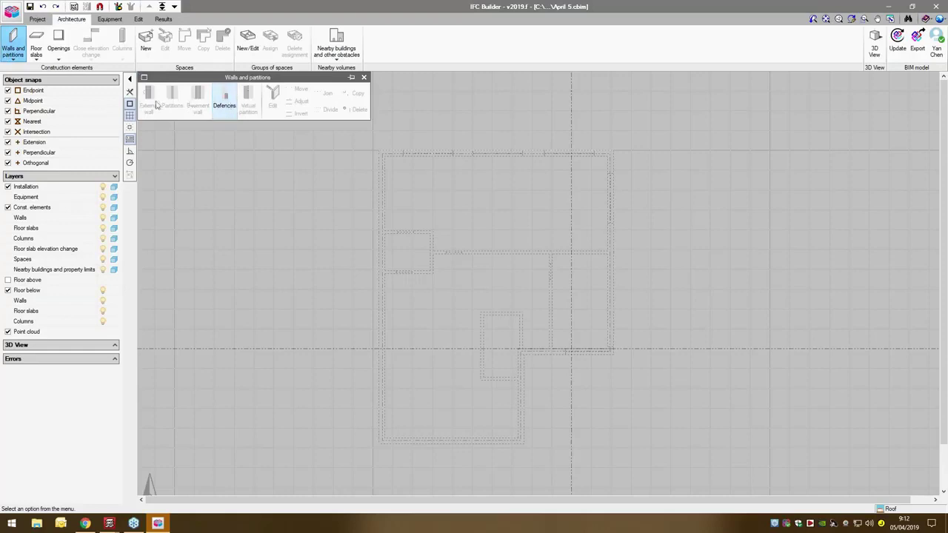
{"action": "left_click", "coordinate": [12, 46]}
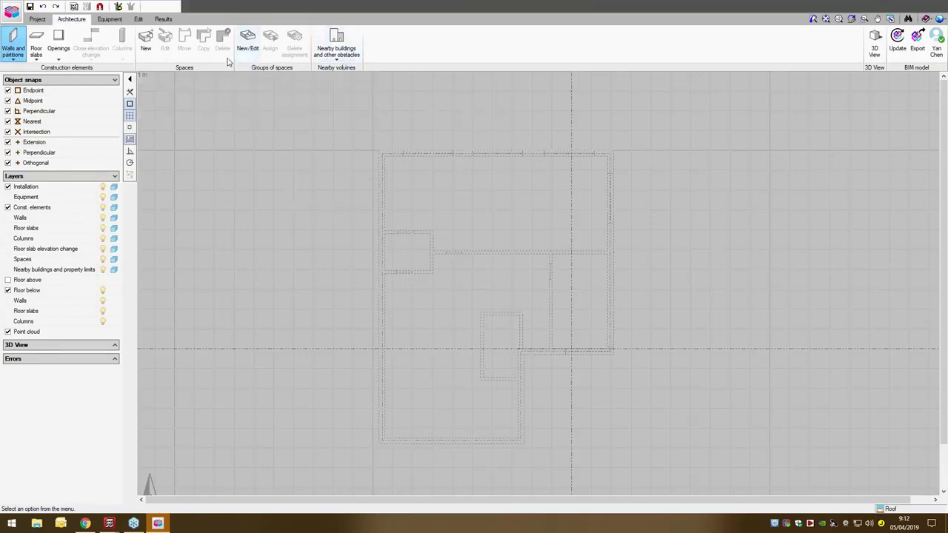
{"action": "left_click", "coordinate": [36, 46]}
{"action": "left_click", "coordinate": [191, 104]}
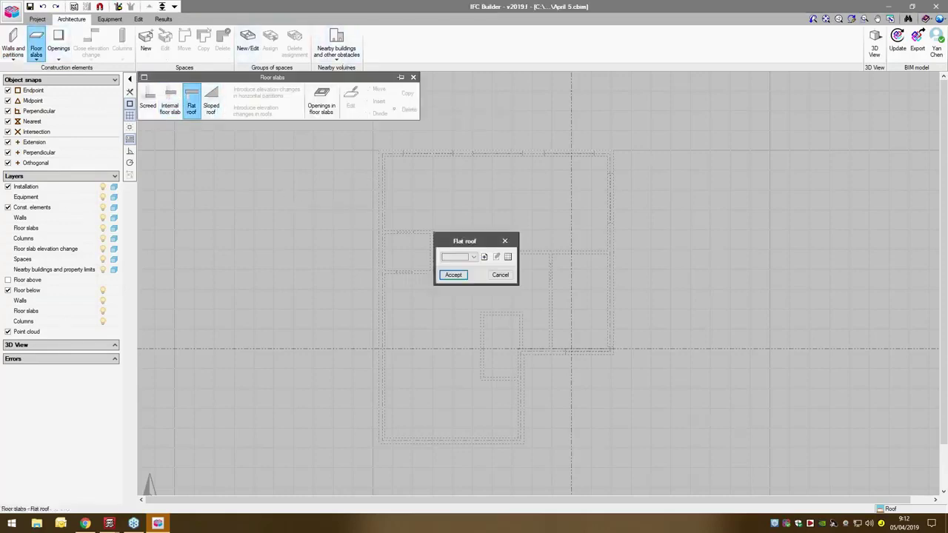
{"action": "left_click", "coordinate": [483, 256]}
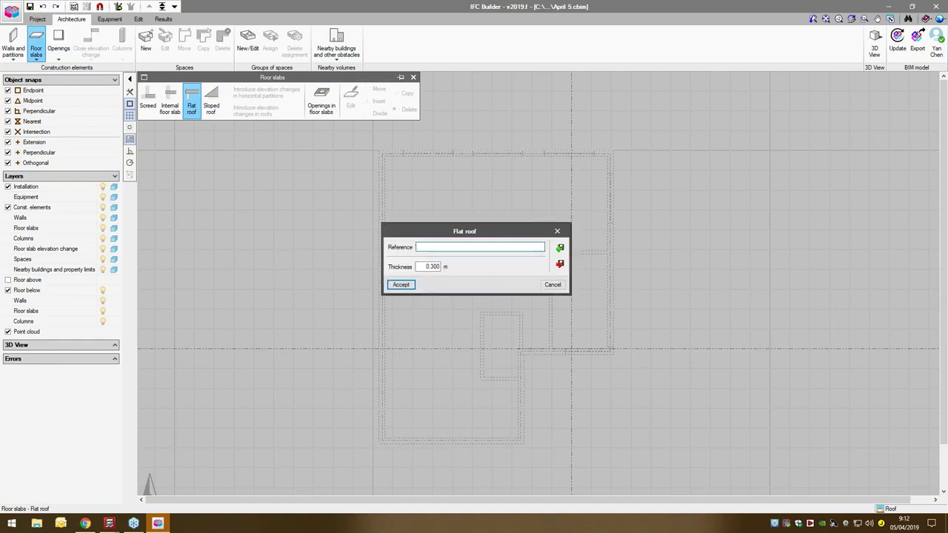
{"action": "left_click", "coordinate": [405, 285]}
{"action": "left_click", "coordinate": [451, 275]}
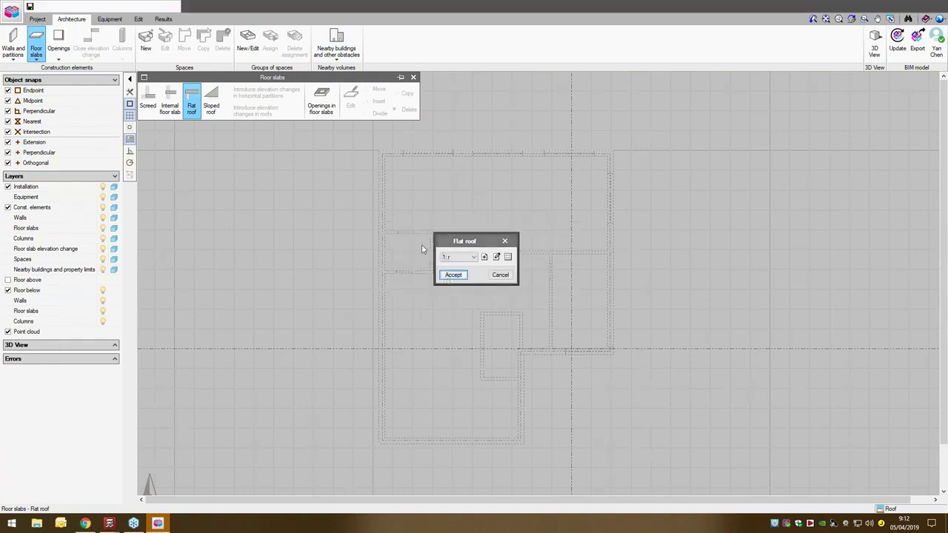
Trace the roof outline around the six corners of the L-shaped footprint
{"action": "left_click", "coordinate": [380, 153]}
{"action": "left_click", "coordinate": [382, 439]}
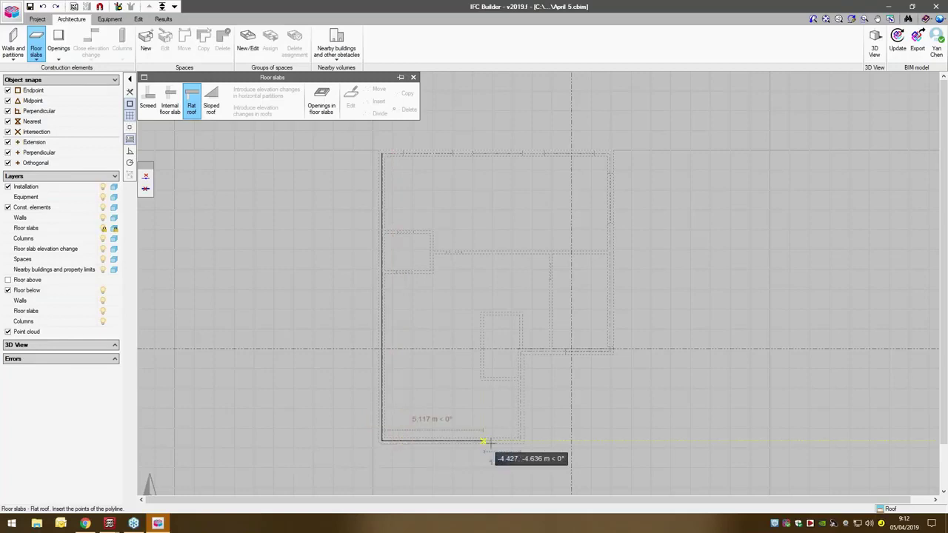
{"action": "left_click", "coordinate": [520, 440]}
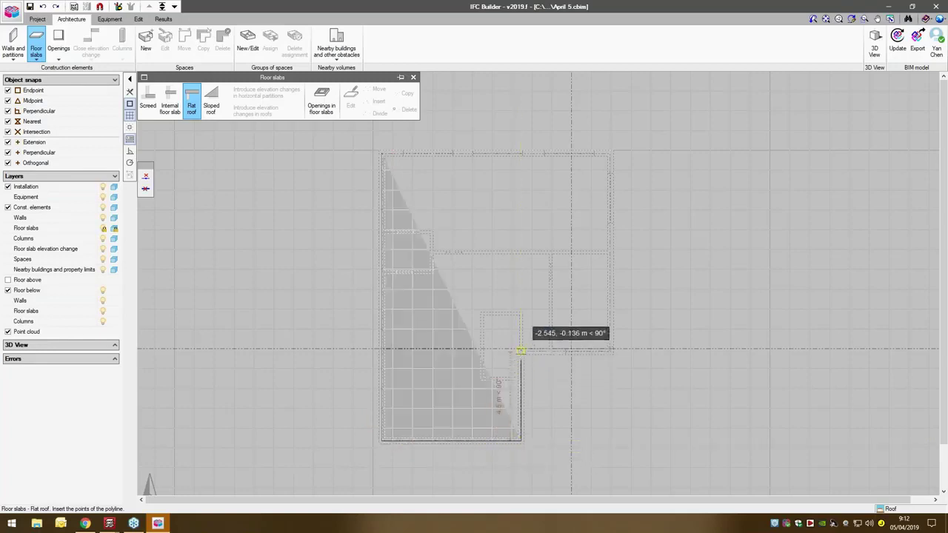
{"action": "left_click", "coordinate": [520, 351]}
{"action": "left_click", "coordinate": [610, 351]}
{"action": "left_click", "coordinate": [610, 154]}
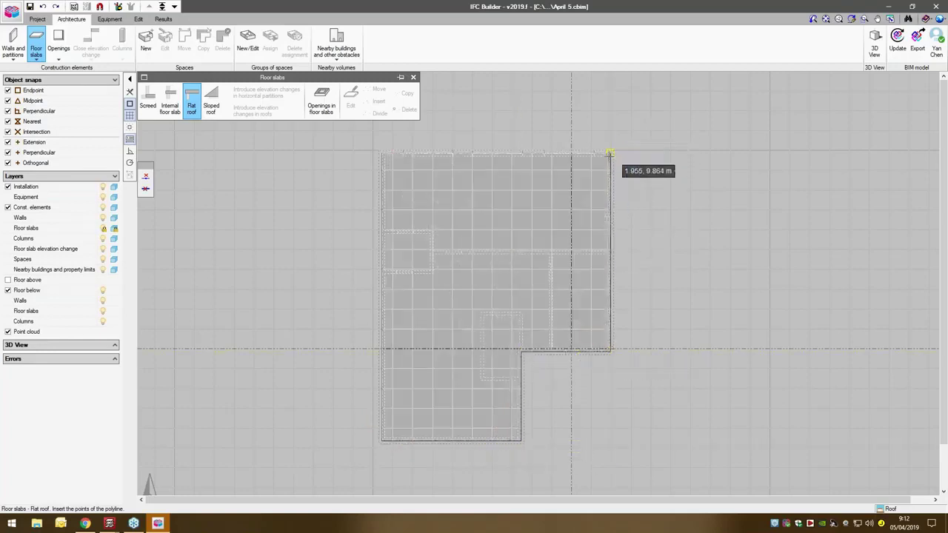
{"action": "right_click", "coordinate": [635, 224]}
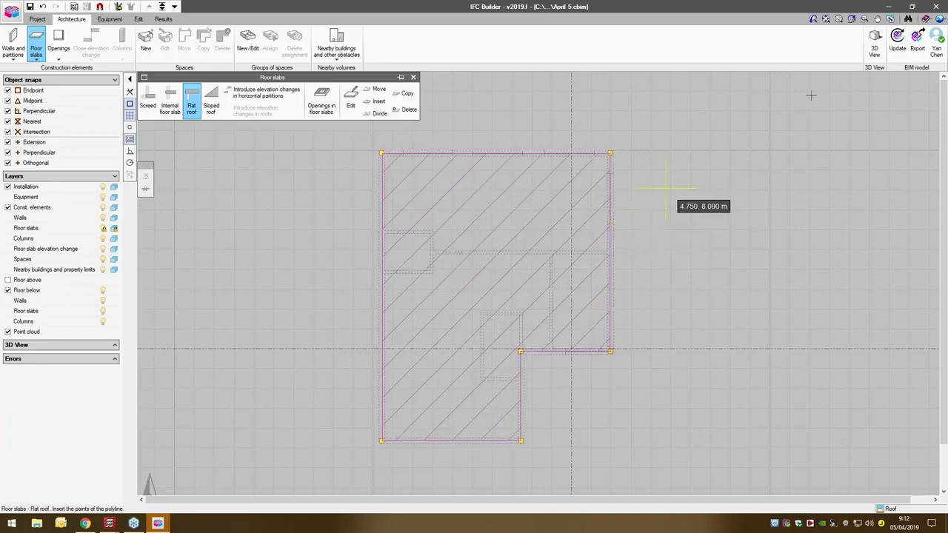
Orbit an all-floors 3D view to check the roof, then return to Ground floor
{"action": "left_click", "coordinate": [874, 43]}
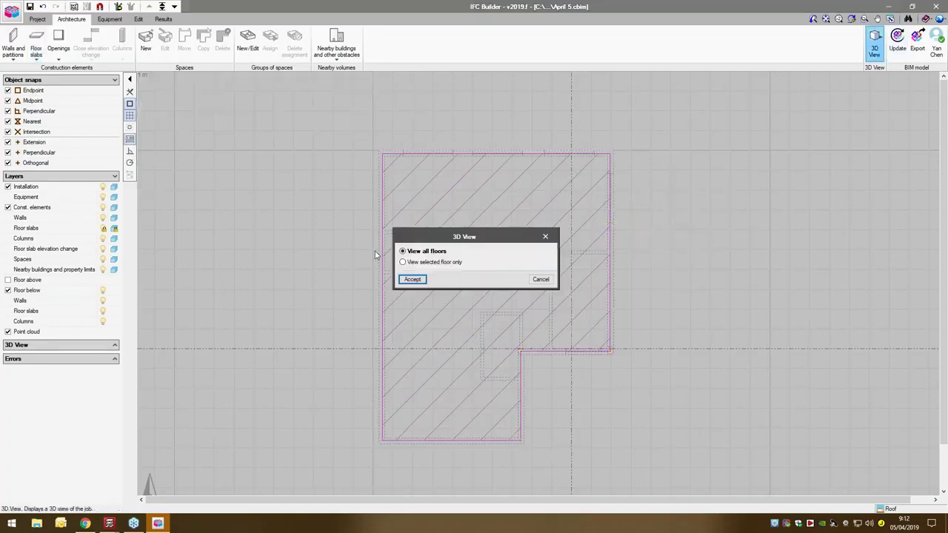
{"action": "left_click", "coordinate": [412, 279]}
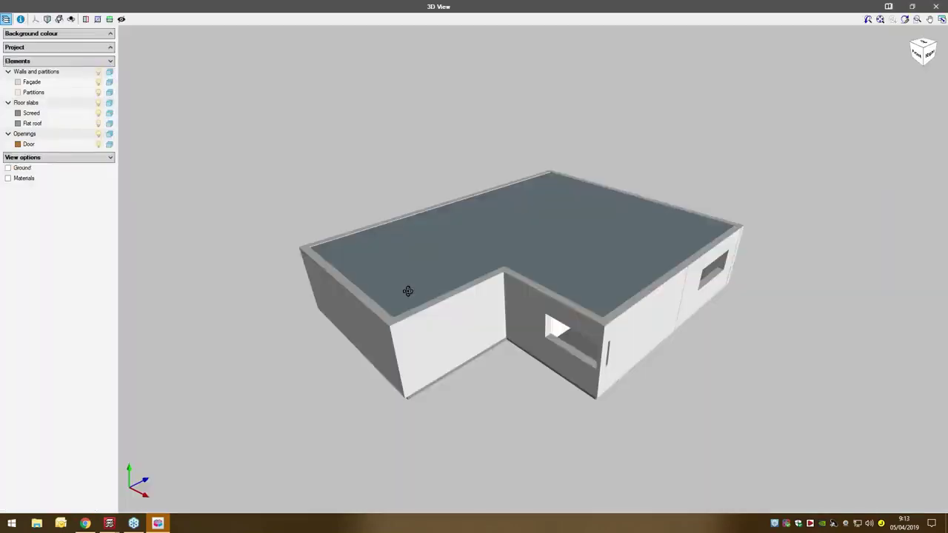
{"action": "left_click_drag", "start_coordinate": [533, 277], "coordinate": [611, 288]}
{"action": "left_click", "coordinate": [935, 6]}
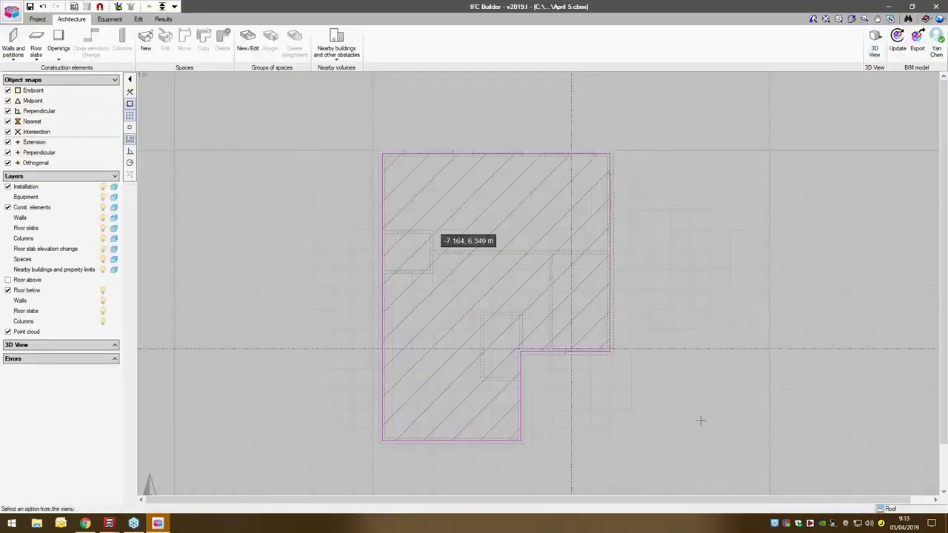
{"action": "left_click", "coordinate": [162, 6]}
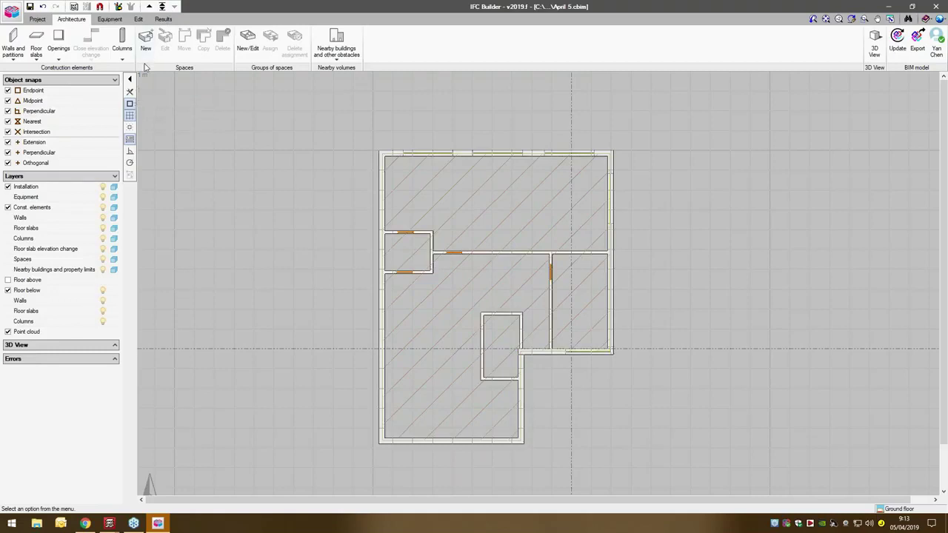
Create a new Office space type and use it for new spaces
{"action": "left_click", "coordinate": [145, 41]}
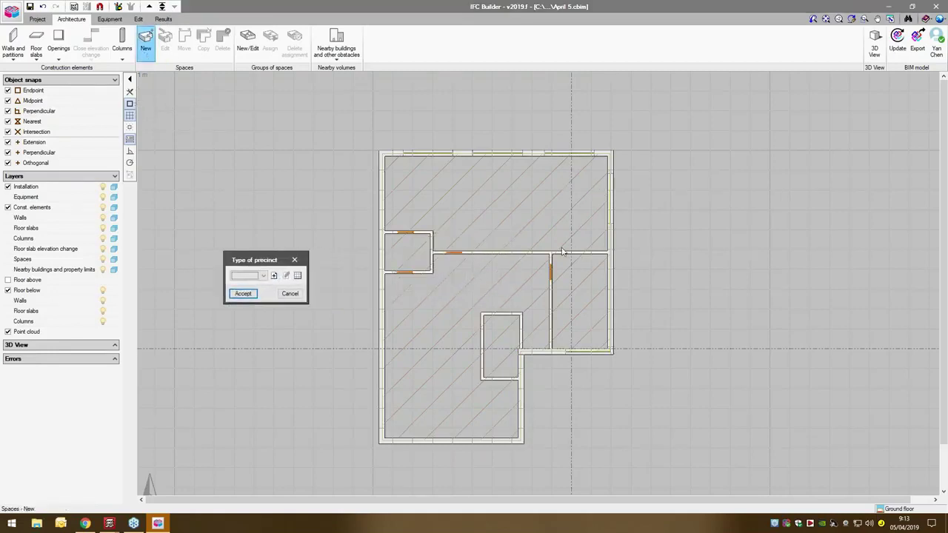
{"action": "left_click", "coordinate": [274, 276]}
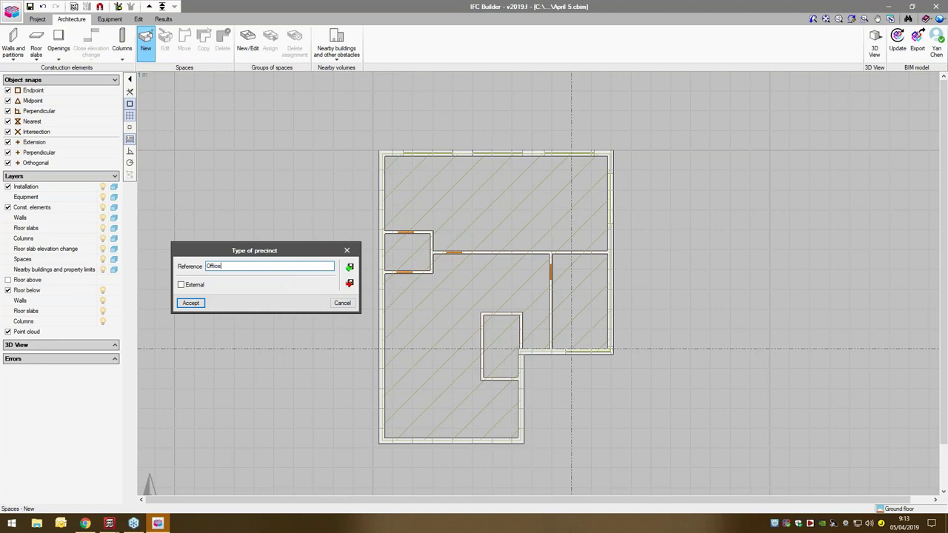
{"action": "left_click", "coordinate": [189, 304]}
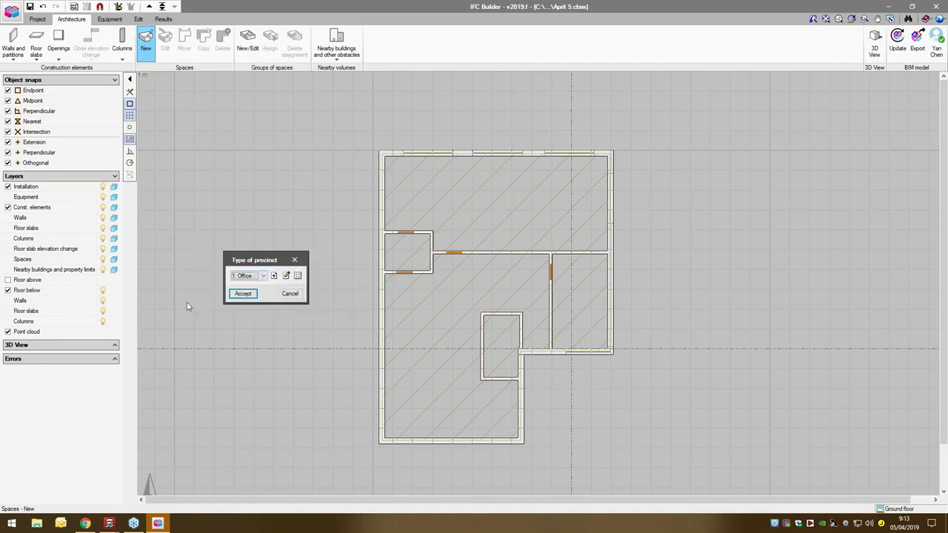
{"action": "left_click", "coordinate": [243, 294]}
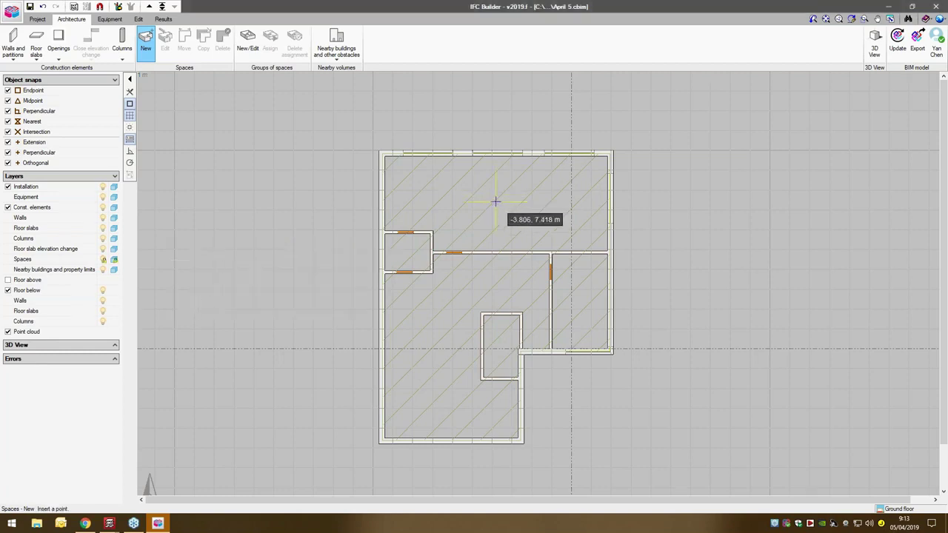
Place spaces named Office 1, Bathroom, Meeting room and Common Area in their rooms
{"action": "left_click", "coordinate": [500, 206]}
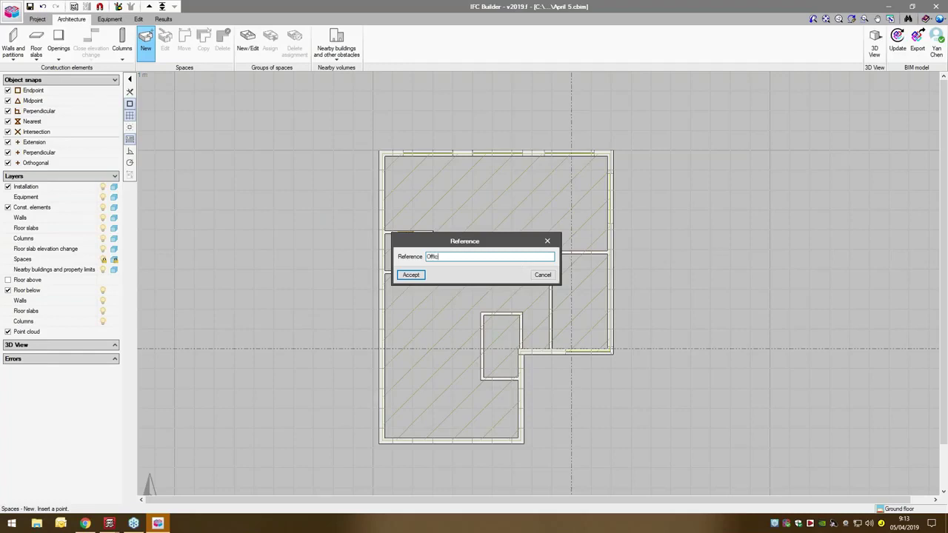
{"action": "left_click", "coordinate": [422, 277]}
{"action": "left_click", "coordinate": [393, 258]}
{"action": "type", "text": "Bathroom"}
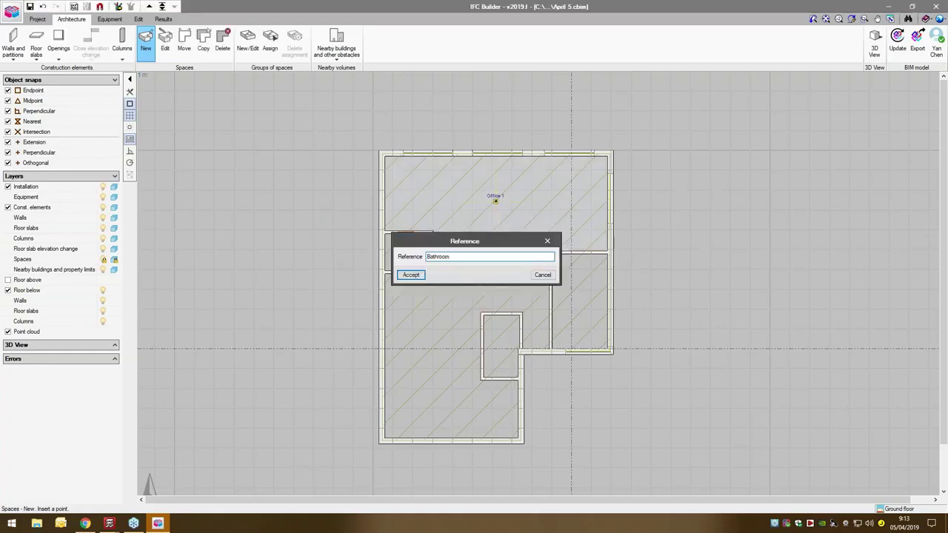
{"action": "left_click", "coordinate": [412, 274]}
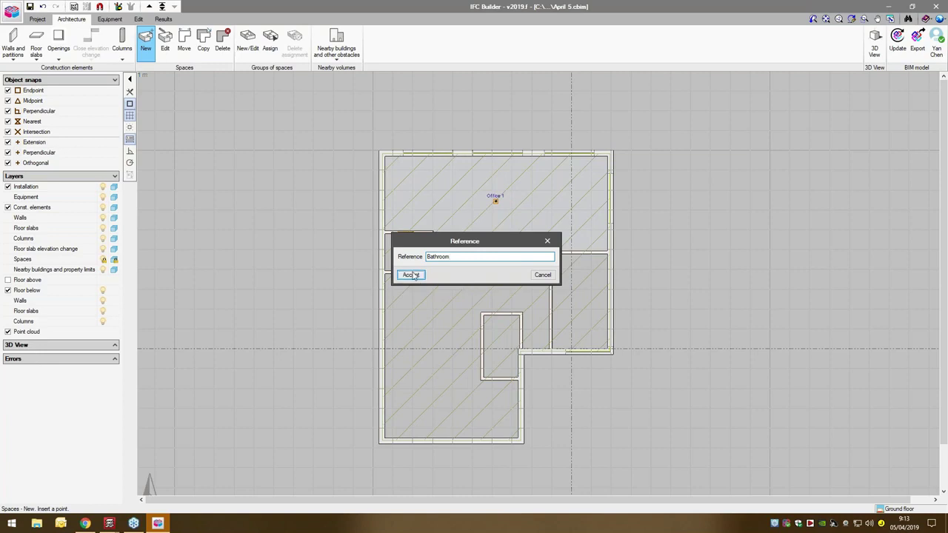
{"action": "left_click", "coordinate": [567, 290]}
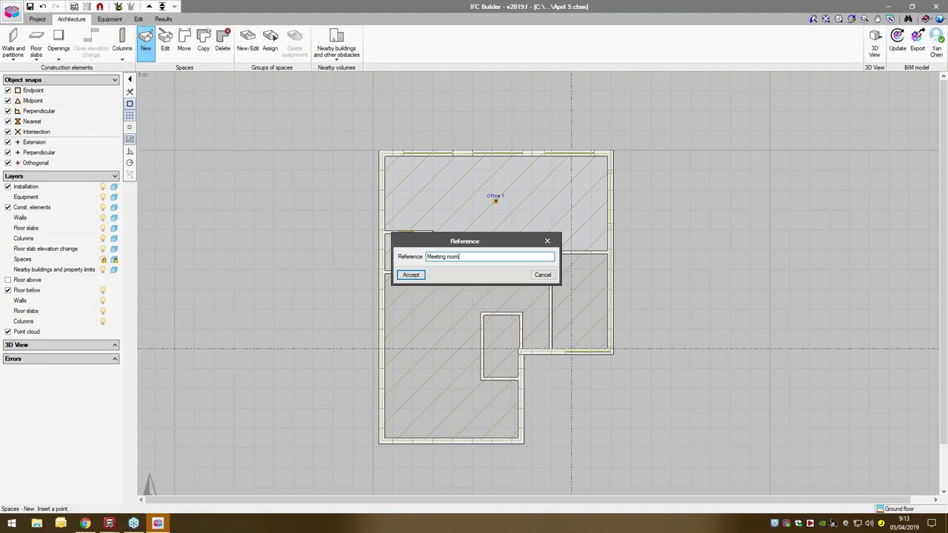
{"action": "left_click", "coordinate": [411, 277]}
{"action": "left_click", "coordinate": [445, 302]}
{"action": "type", "text": "Common Area"}
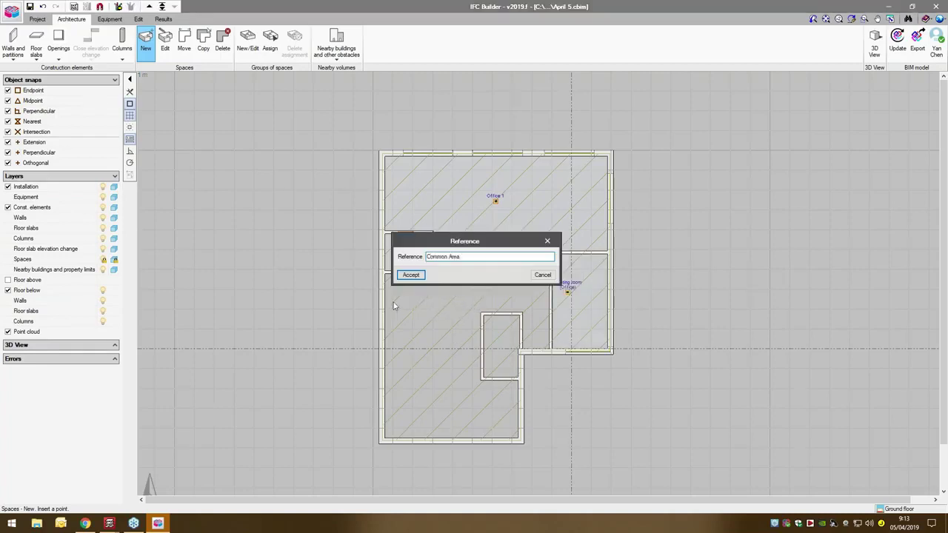
{"action": "left_click", "coordinate": [410, 275]}
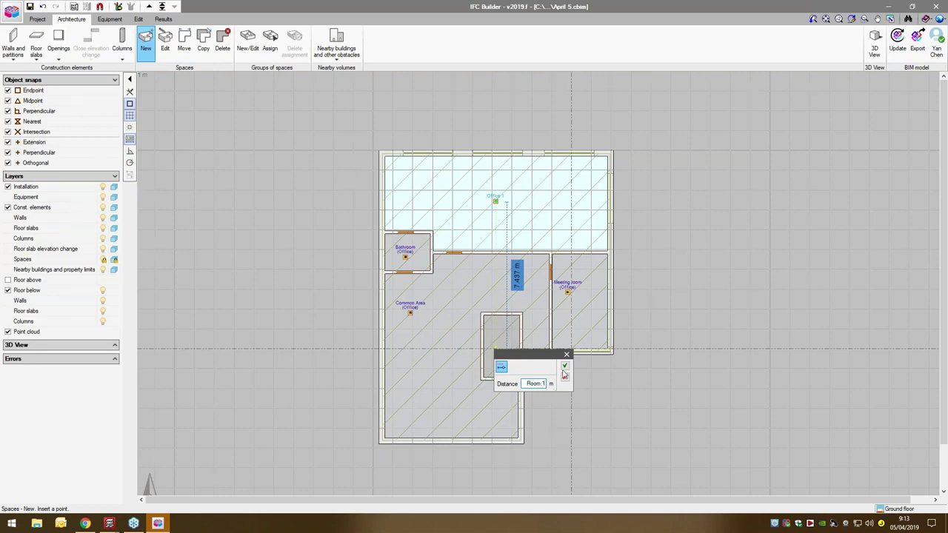
Cancel a stray distance entry and add the central room's space as 'Room 1'
{"action": "left_click", "coordinate": [564, 365]}
{"action": "left_click", "coordinate": [534, 397]}
{"action": "left_click", "coordinate": [566, 354]}
{"action": "left_click", "coordinate": [501, 359]}
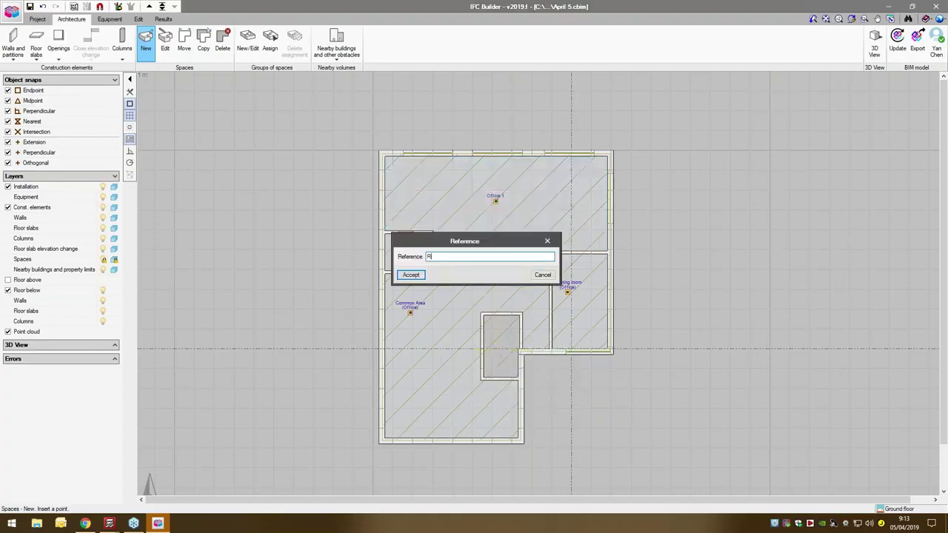
{"action": "type", "text": "Room 1"}
{"action": "left_click", "coordinate": [411, 275]}
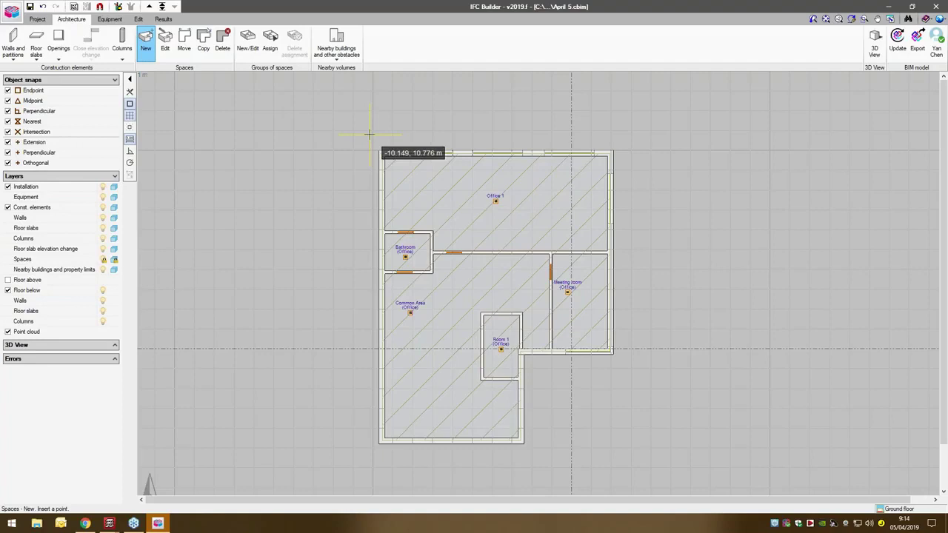
Open the Residential Building IFC project from the CYPECAD Webinar folder
{"action": "left_click", "coordinate": [11, 10]}
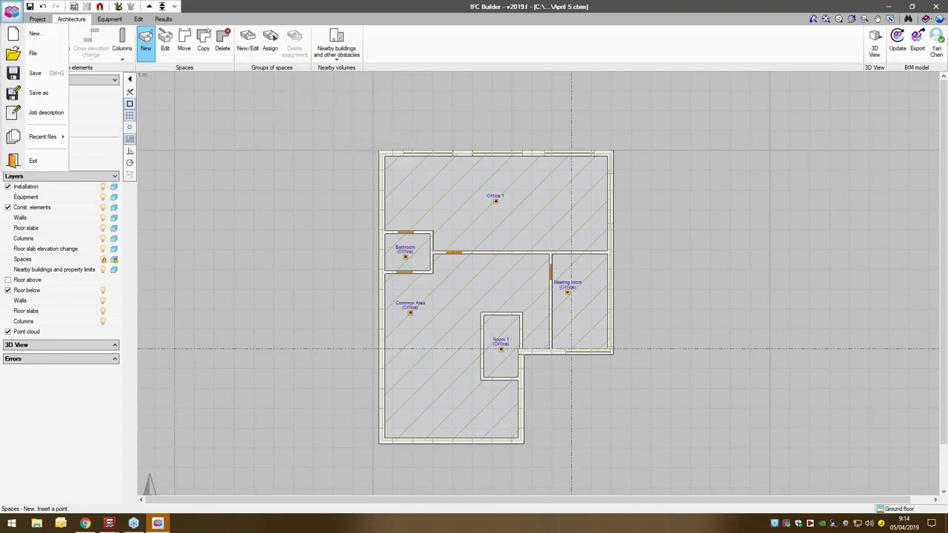
{"action": "left_click", "coordinate": [10, 10]}
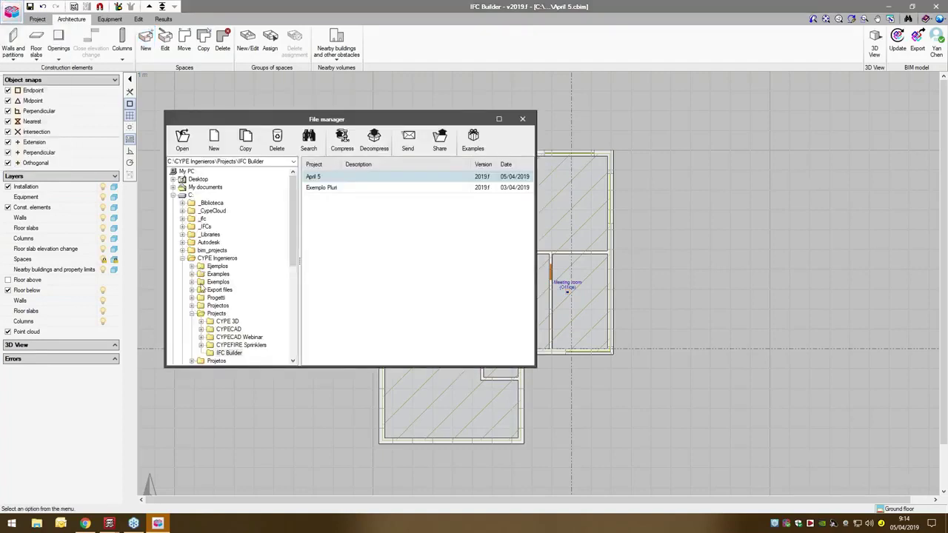
{"action": "left_click", "coordinate": [226, 329]}
{"action": "left_click", "coordinate": [226, 338]}
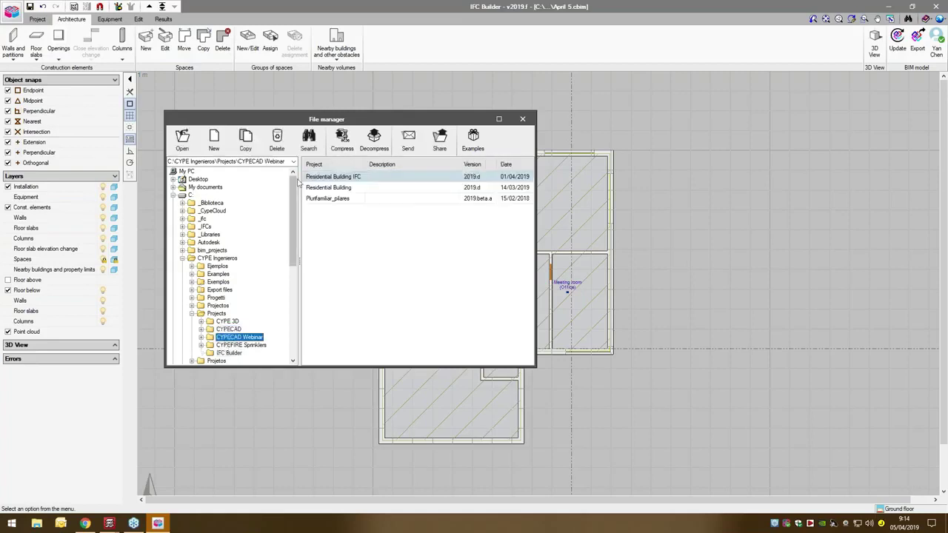
{"action": "double_click", "coordinate": [330, 178]}
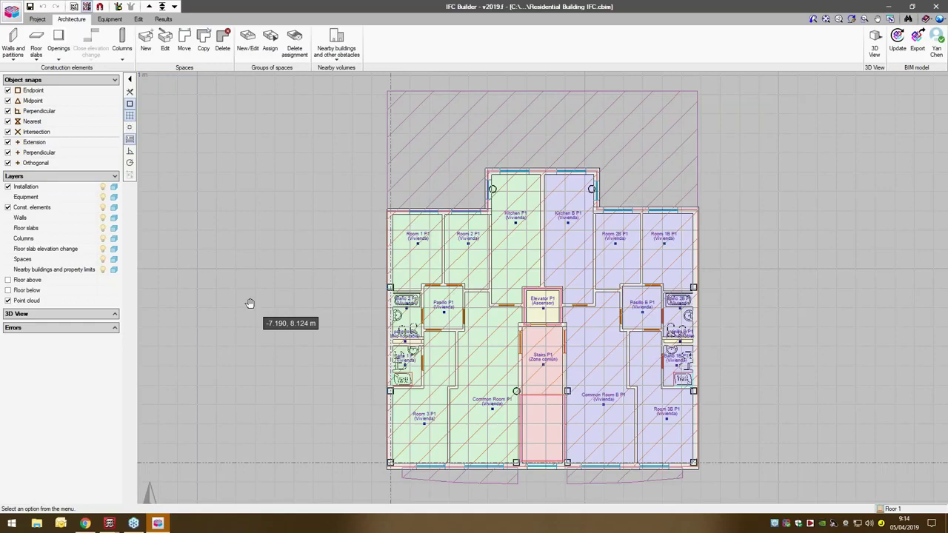
{"action": "middle_click_drag", "start_coordinate": [234, 308], "coordinate": [176, 300]}
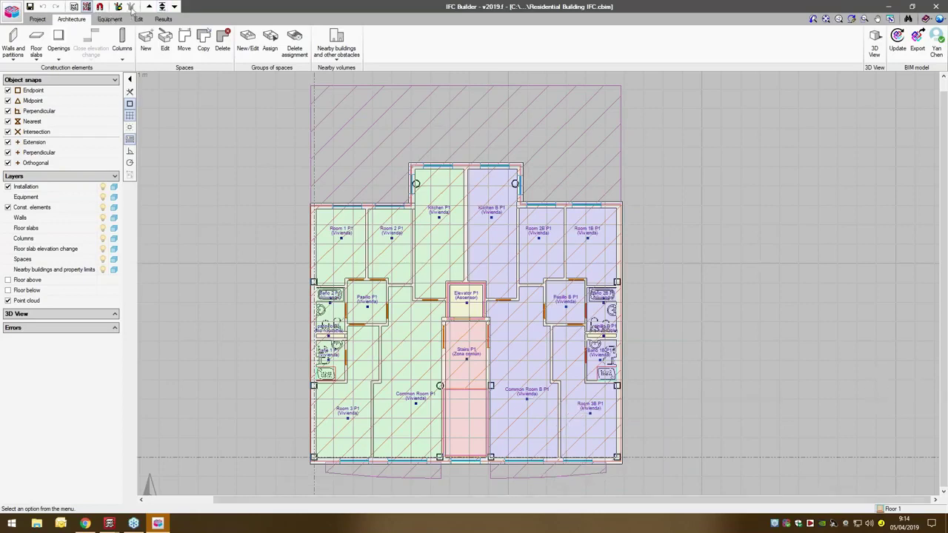
Step up through the floors to the roof and back down to the ground-floor garage plan
{"action": "left_click", "coordinate": [149, 7]}
{"action": "left_click", "coordinate": [149, 7]}
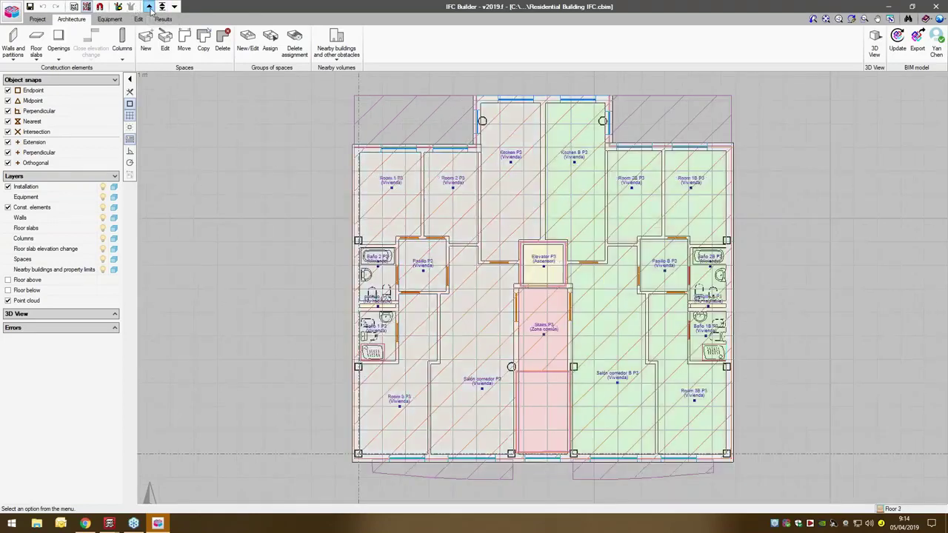
{"action": "left_click", "coordinate": [149, 7]}
{"action": "left_click", "coordinate": [149, 7]}
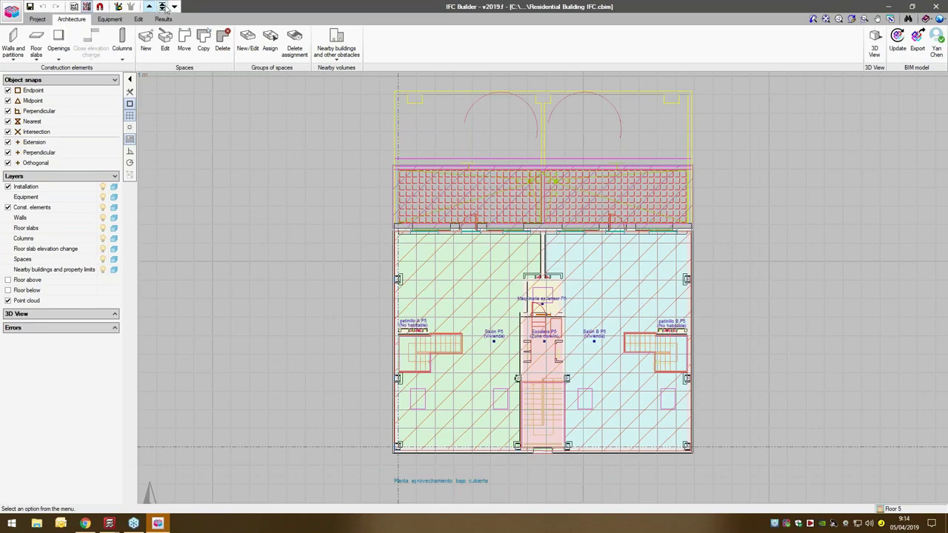
{"action": "left_click", "coordinate": [149, 6]}
{"action": "left_click", "coordinate": [175, 8]}
{"action": "left_click", "coordinate": [176, 9]}
{"action": "left_click", "coordinate": [176, 8]}
{"action": "left_click", "coordinate": [175, 8]}
{"action": "left_click", "coordinate": [175, 8]}
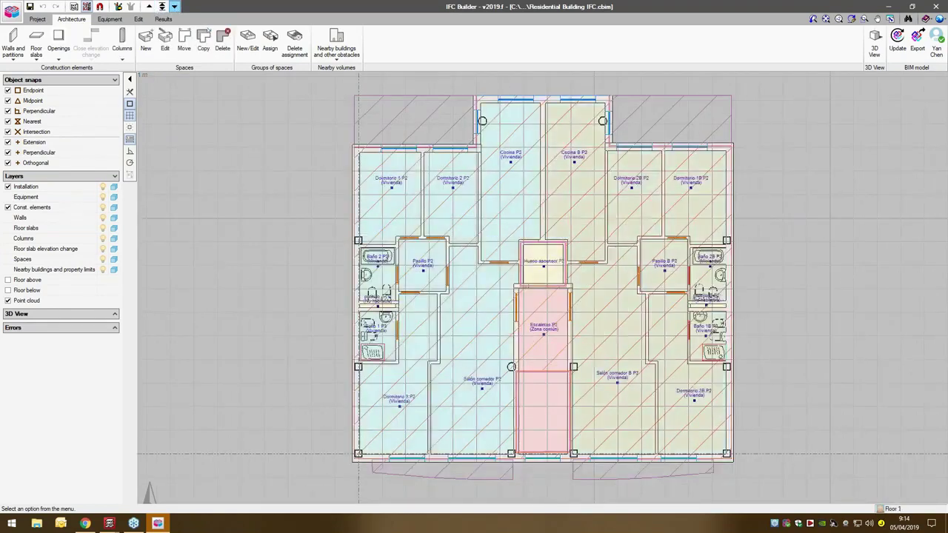
{"action": "left_click", "coordinate": [176, 8]}
{"action": "left_click", "coordinate": [174, 6]}
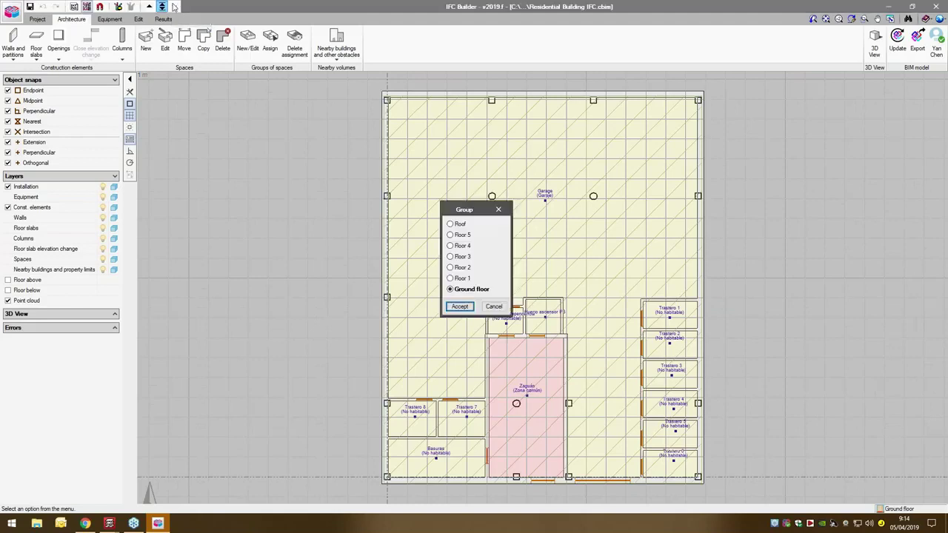
{"action": "left_click", "coordinate": [500, 210]}
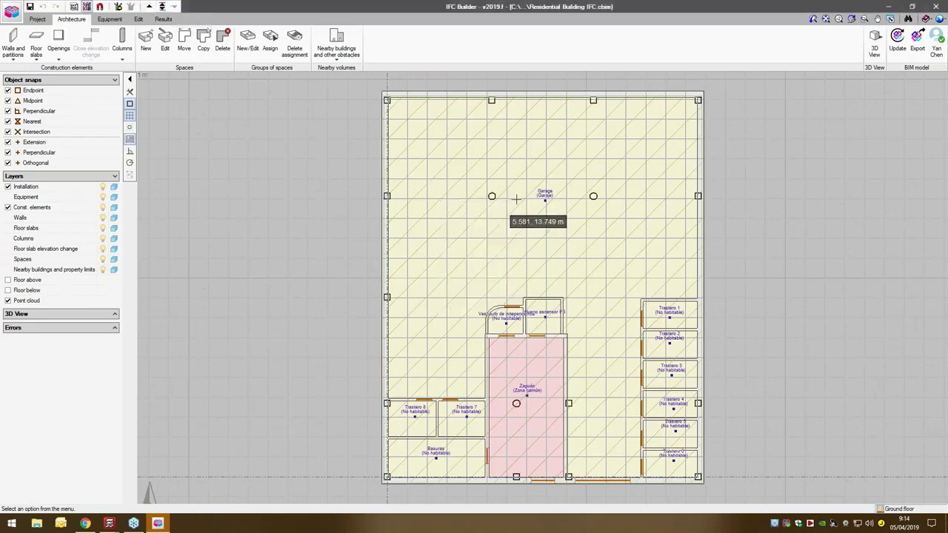
{"action": "left_click", "coordinate": [874, 43]}
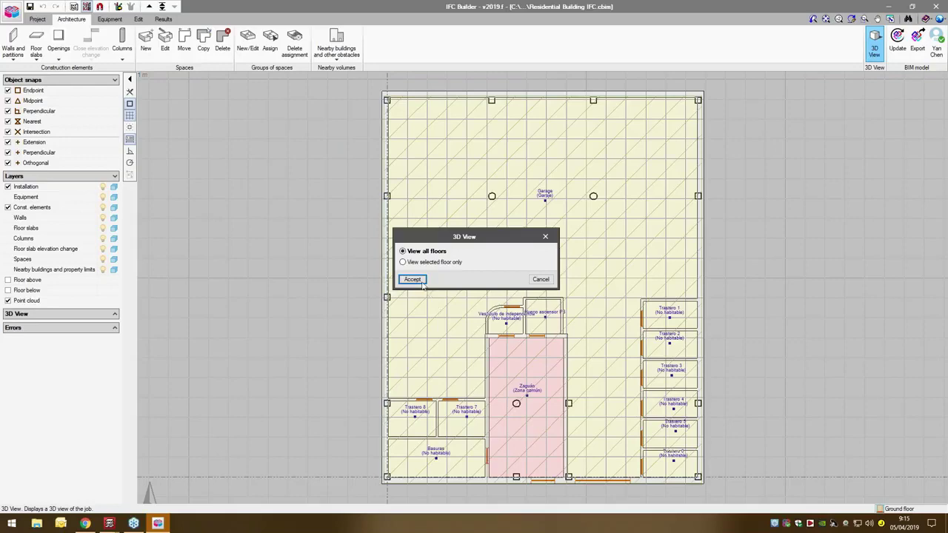
{"action": "left_click", "coordinate": [413, 279]}
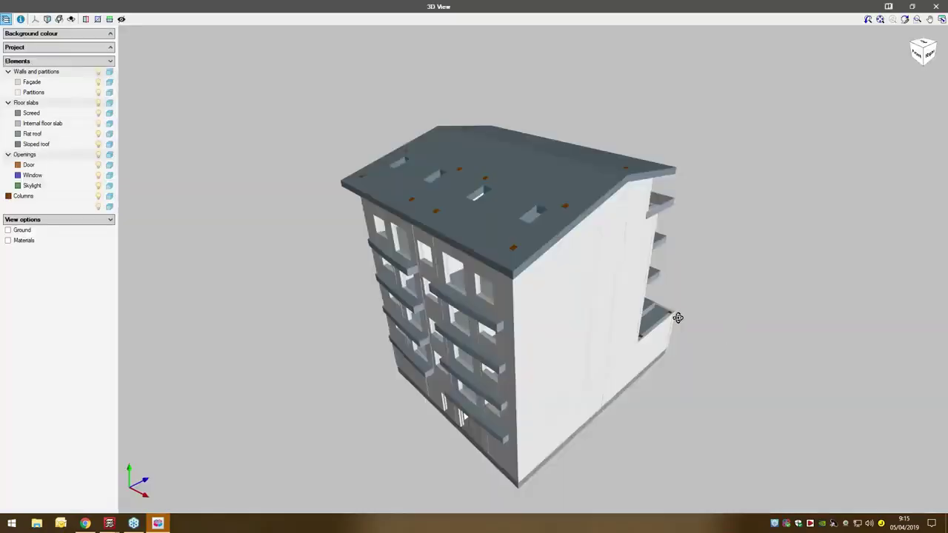
{"action": "left_click_drag", "start_coordinate": [678, 317], "coordinate": [651, 325]}
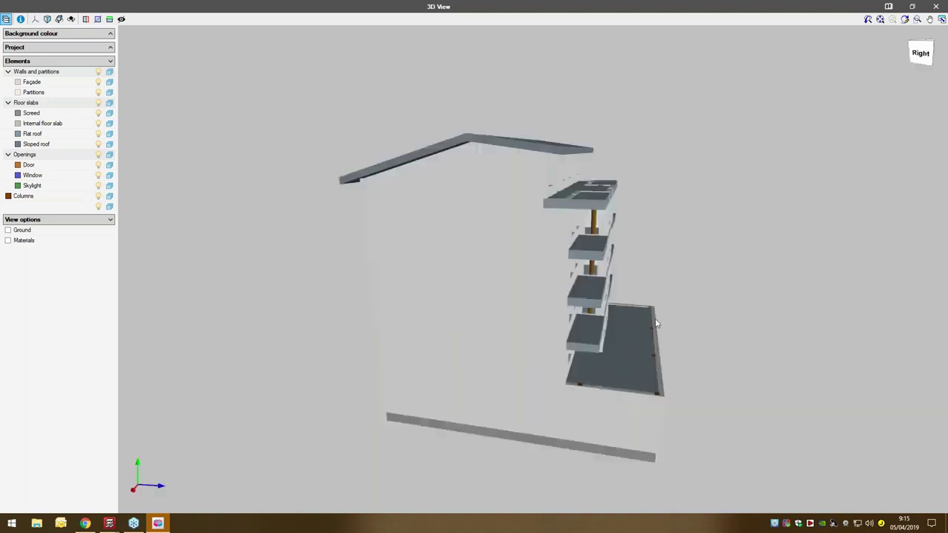
{"action": "left_click_drag", "start_coordinate": [503, 333], "coordinate": [725, 299]}
{"action": "left_click_drag", "start_coordinate": [646, 337], "coordinate": [645, 339]}
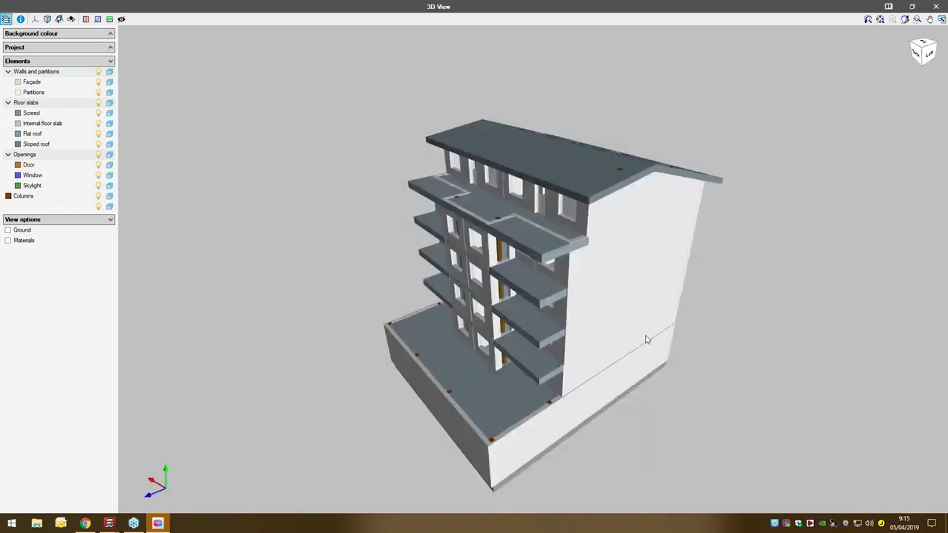
{"action": "left_click", "coordinate": [935, 6]}
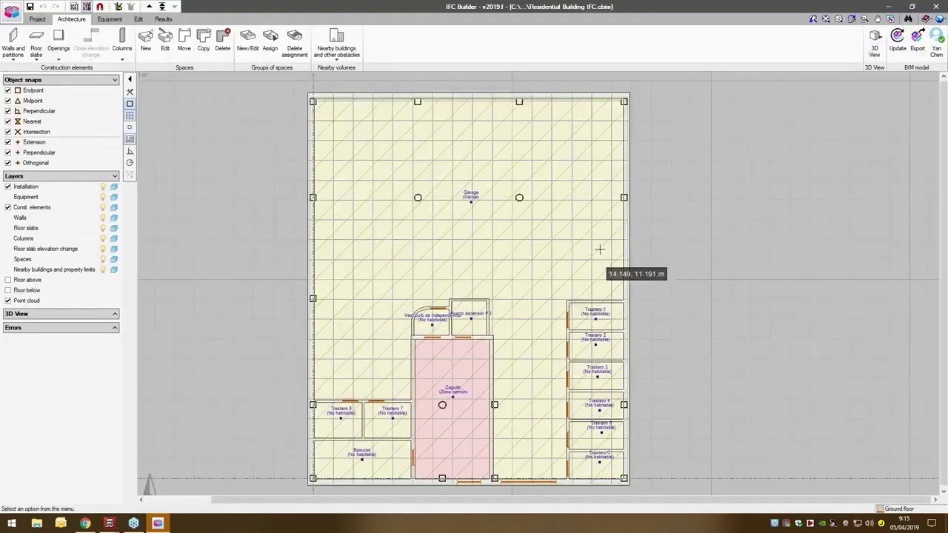
Start the IFC export and create a new BIMserver.center project named 'Webinar April 5'
{"action": "left_click", "coordinate": [918, 38]}
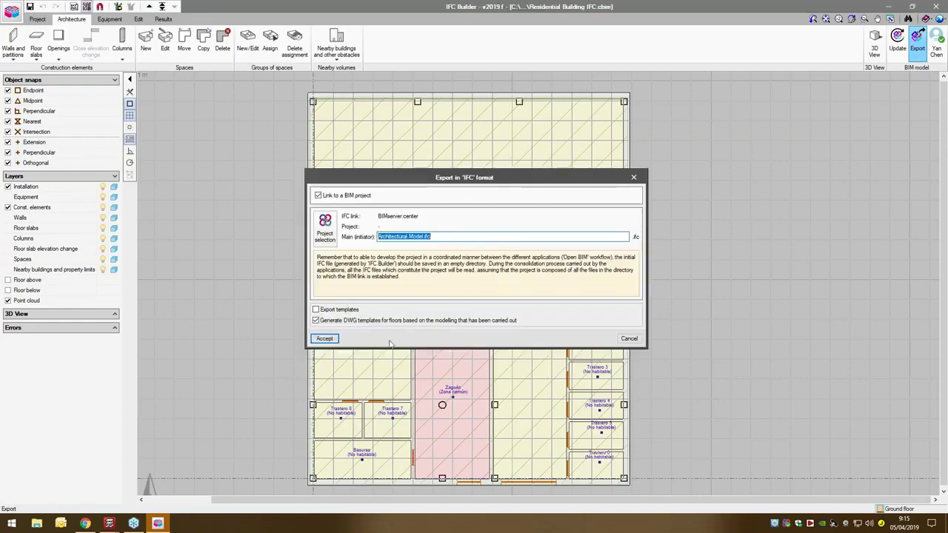
{"action": "left_click", "coordinate": [324, 339]}
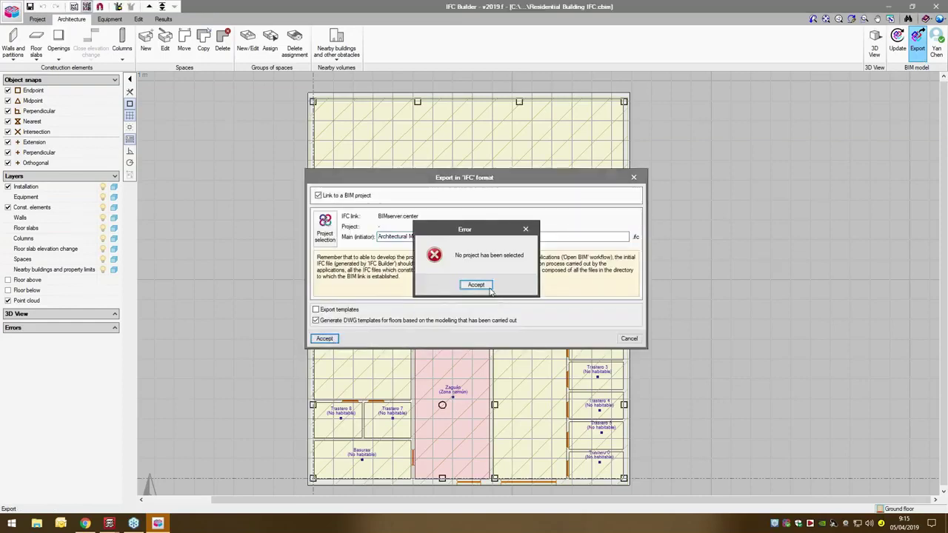
{"action": "left_click", "coordinate": [478, 285]}
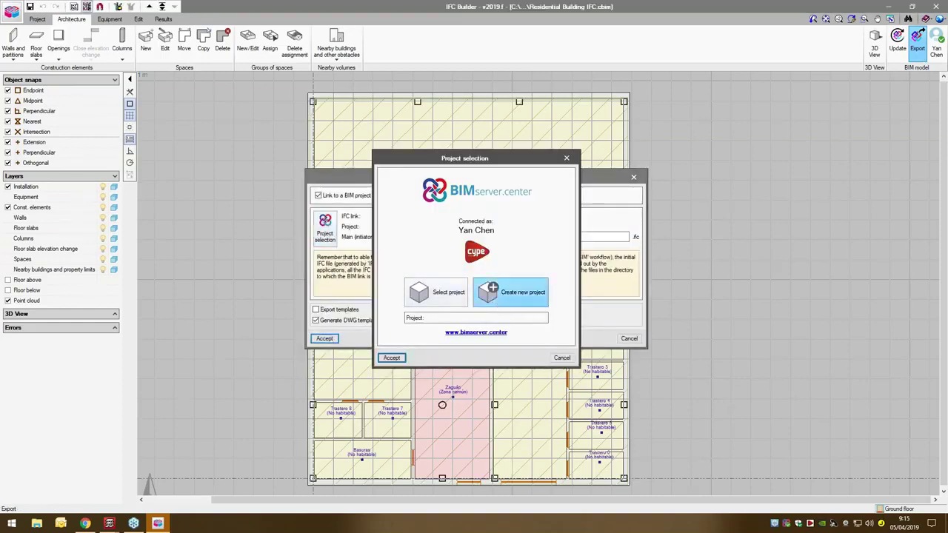
{"action": "left_click", "coordinate": [509, 292]}
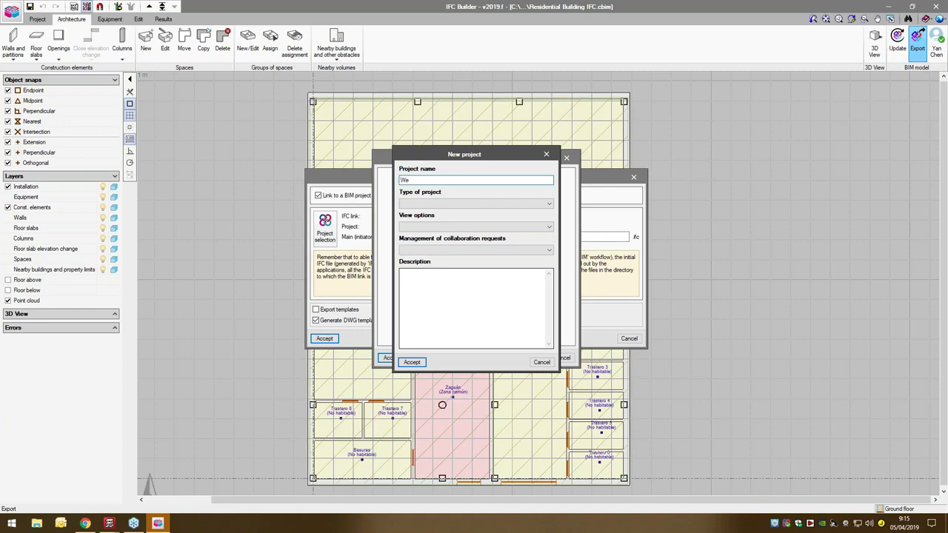
{"action": "type", "text": "Webh"}
{"action": "key", "text": "BackSpace"}
{"action": "type", "text": "inar April 5"}
Set type Courses and seminars, visible to contacts with collaboration requests, and finish the export
{"action": "left_click", "coordinate": [498, 205]}
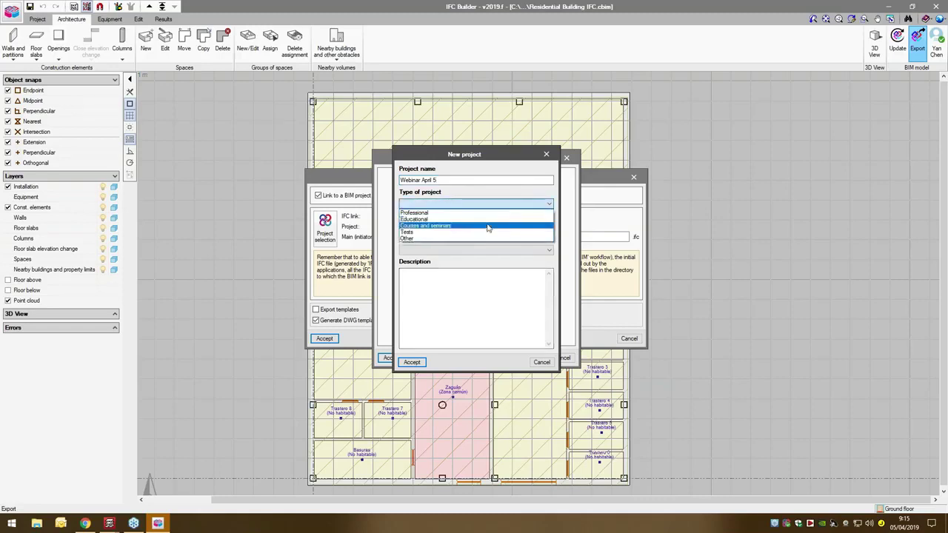
{"action": "left_click", "coordinate": [488, 226]}
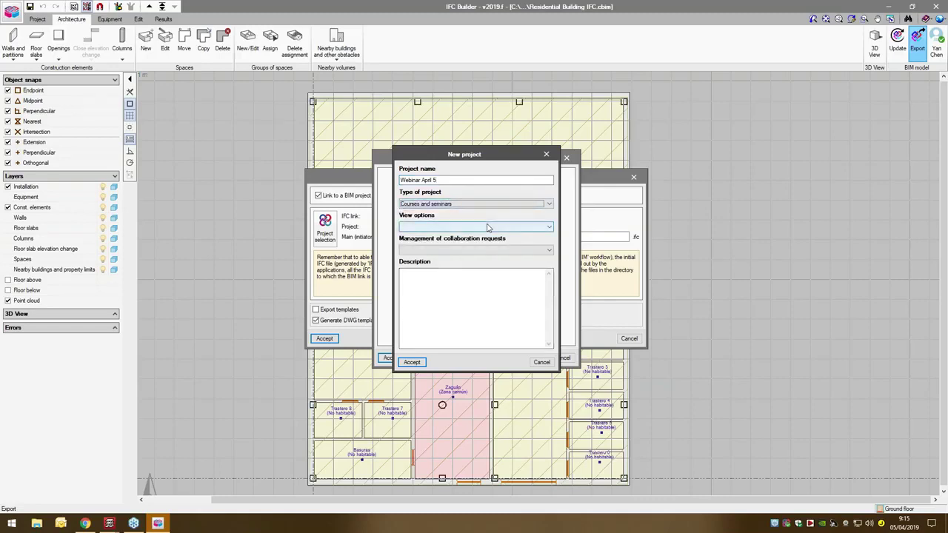
{"action": "left_click", "coordinate": [481, 232]}
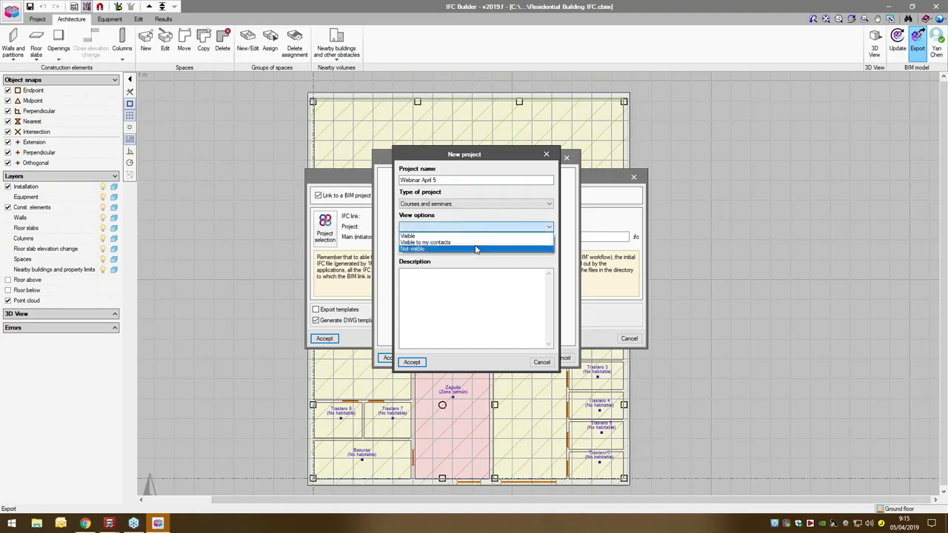
{"action": "left_click", "coordinate": [477, 245]}
{"action": "left_click", "coordinate": [437, 251]}
{"action": "left_click", "coordinate": [435, 258]}
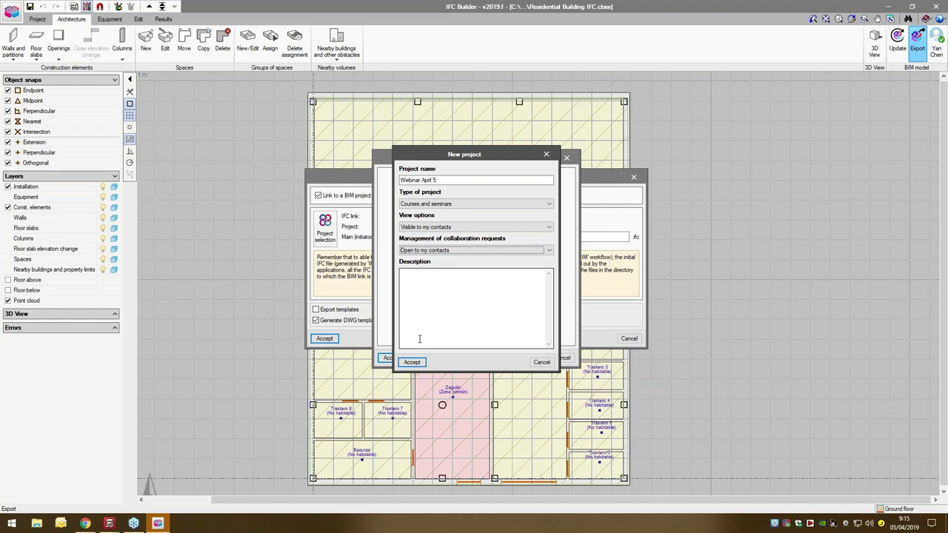
{"action": "left_click", "coordinate": [412, 362]}
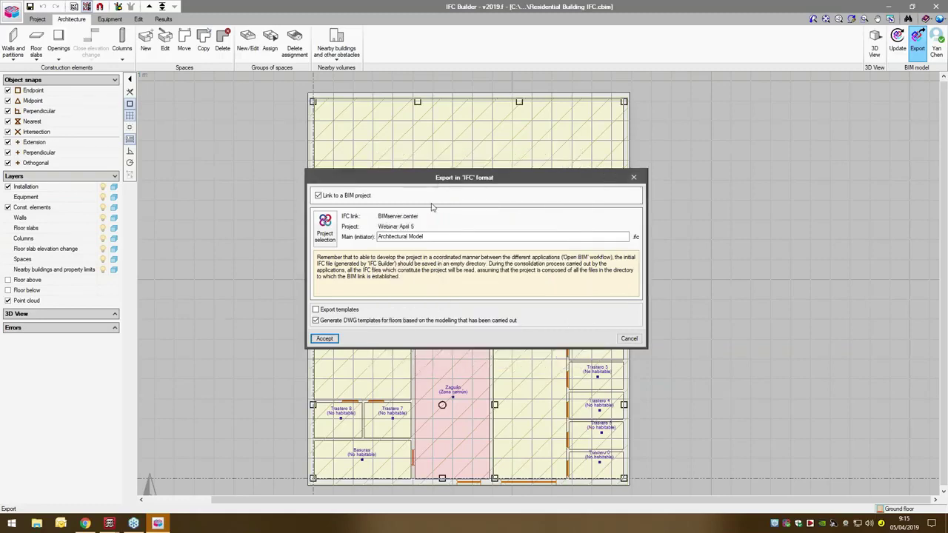
{"action": "left_click", "coordinate": [325, 339]}
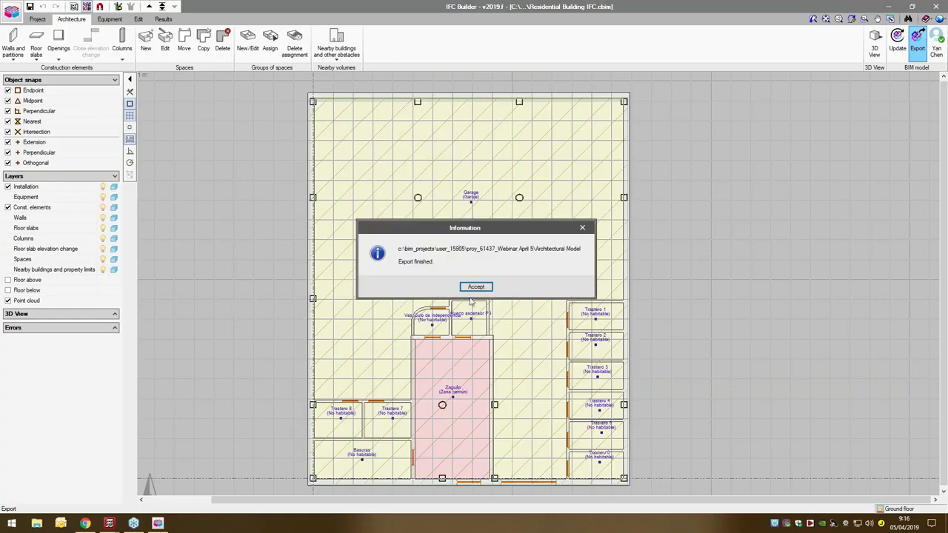
{"action": "left_click", "coordinate": [468, 286]}
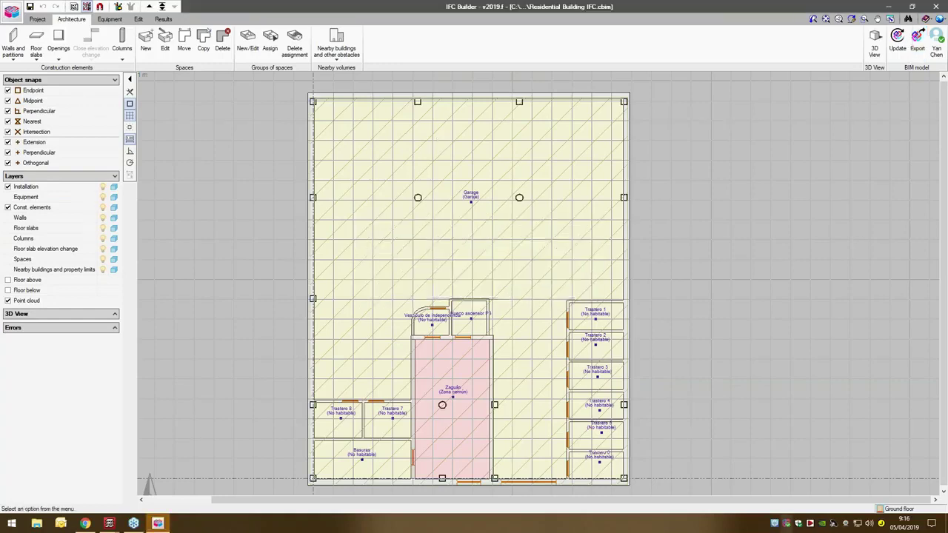
Confirm Webinar April 5 is synchronised, then go back to IFC Builder and the BIMserver.center projects page
{"action": "left_click", "coordinate": [887, 6]}
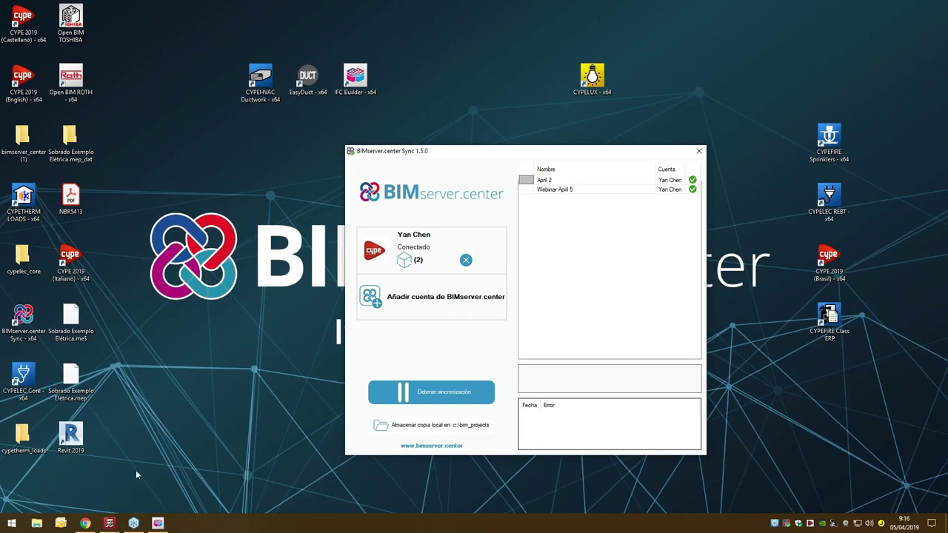
{"action": "mouse_move", "coordinate": [109, 523]}
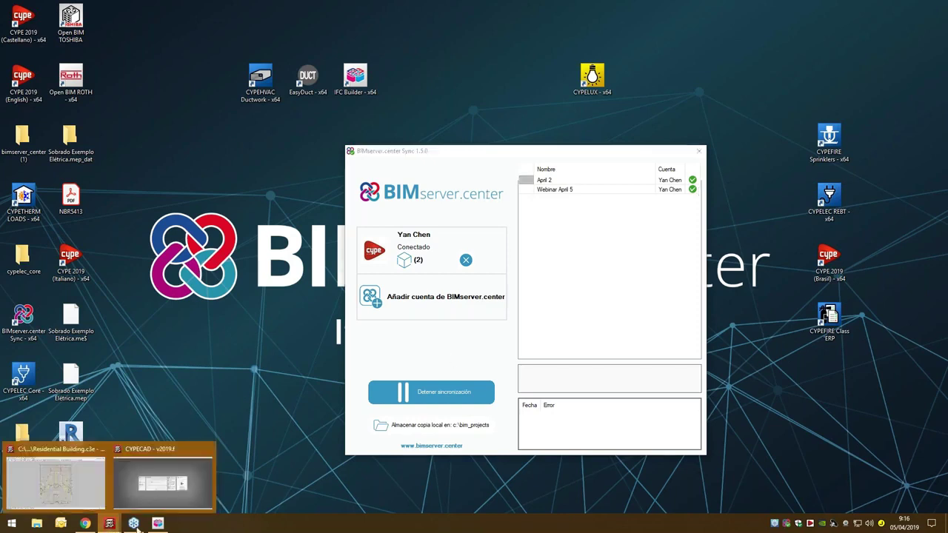
{"action": "left_click", "coordinate": [53, 482]}
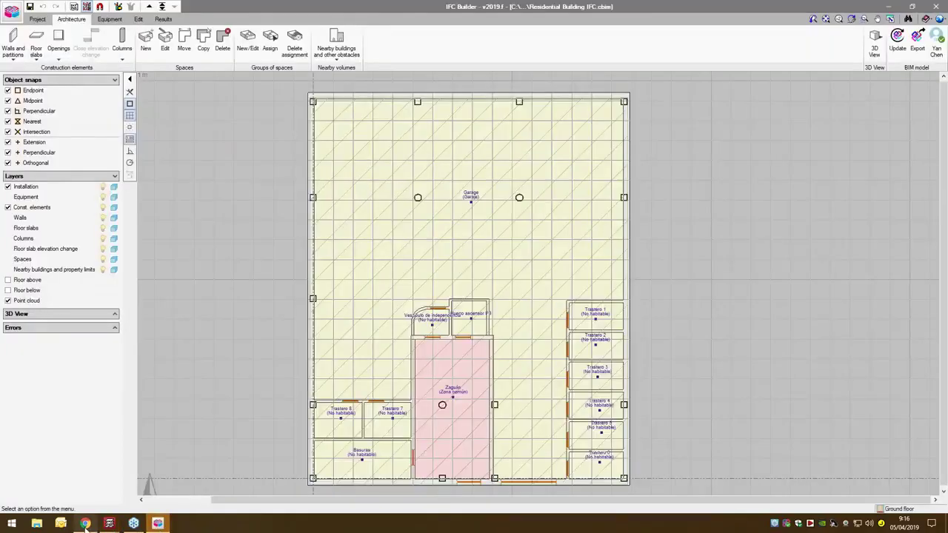
{"action": "left_click", "coordinate": [86, 523]}
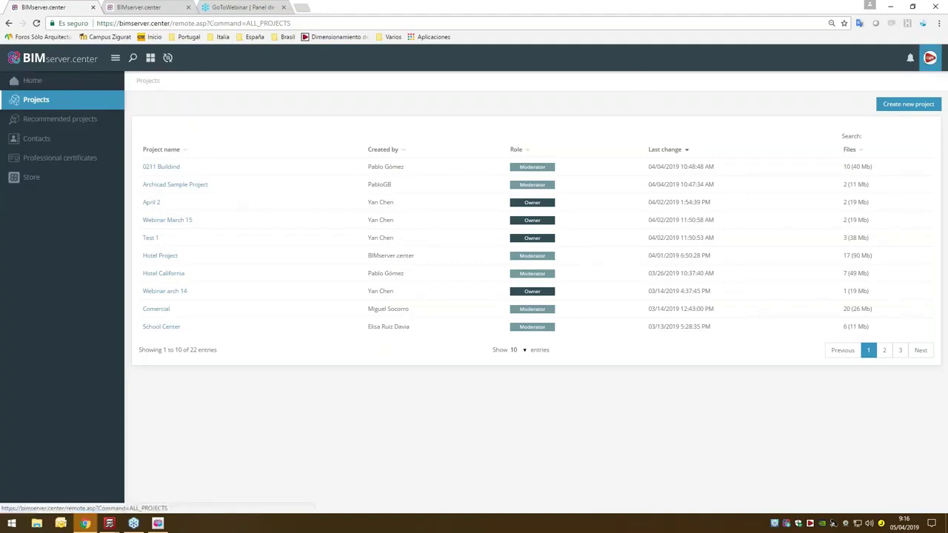
Open the Webinar April 5 project from the projects list and orbit its 3D model
{"action": "left_click", "coordinate": [930, 58]}
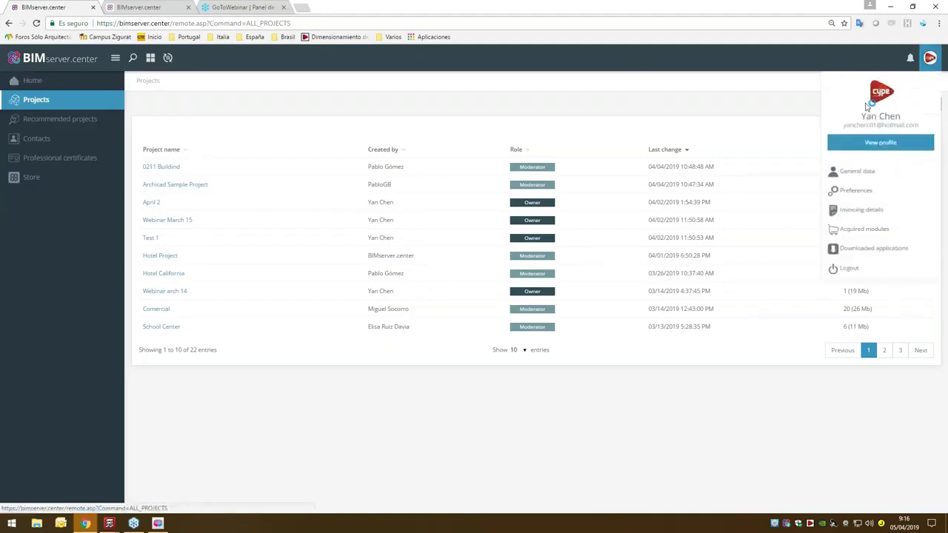
{"action": "left_click", "coordinate": [651, 77]}
{"action": "left_click", "coordinate": [45, 101]}
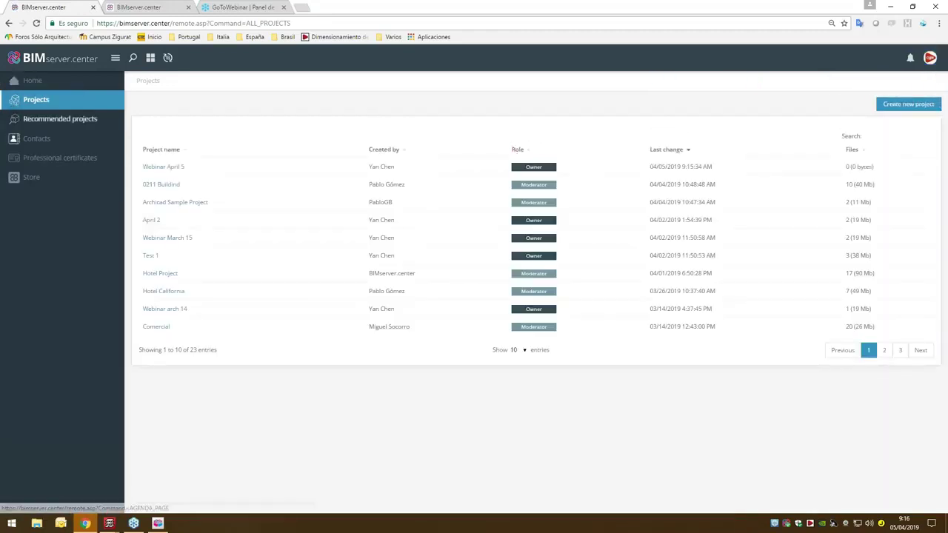
{"action": "left_click", "coordinate": [148, 168]}
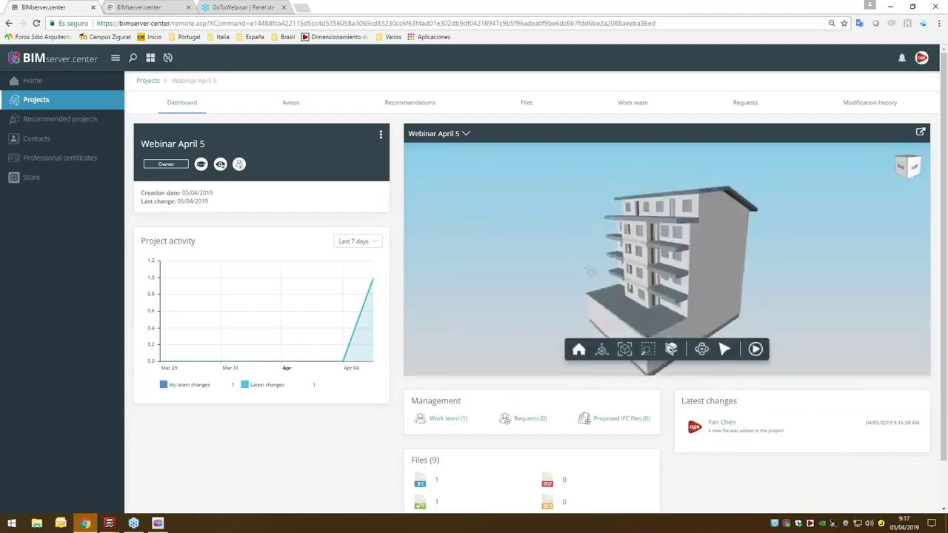
{"action": "left_click_drag", "start_coordinate": [583, 263], "coordinate": [585, 266]}
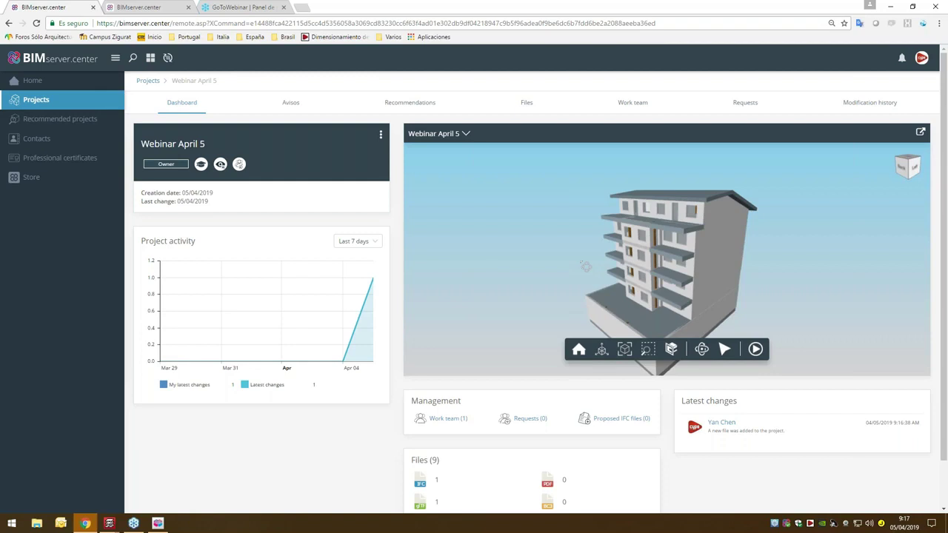
{"action": "left_click_drag", "start_coordinate": [590, 264], "coordinate": [712, 255]}
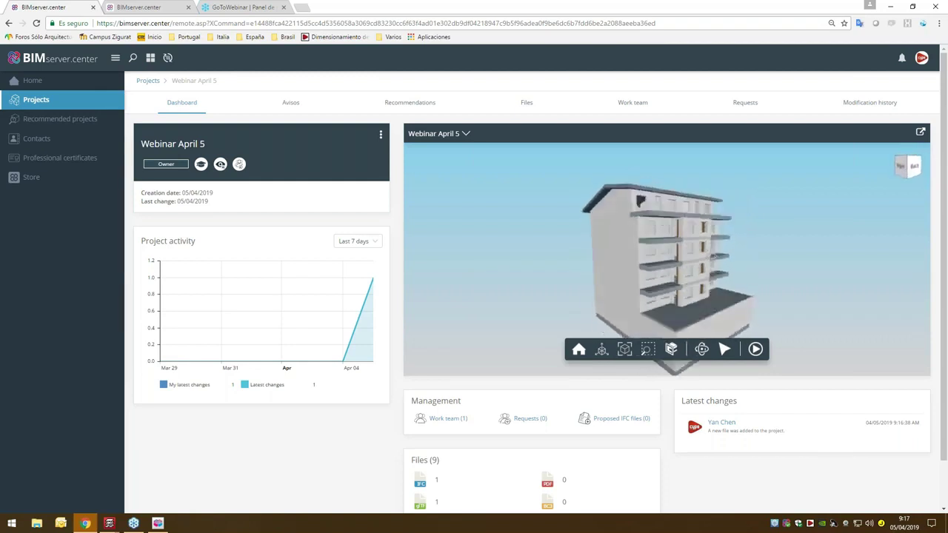
Inspect the 6 Mb Architectural Model entry in the project's Files list
{"action": "left_click", "coordinate": [528, 100]}
{"action": "left_click", "coordinate": [219, 179]}
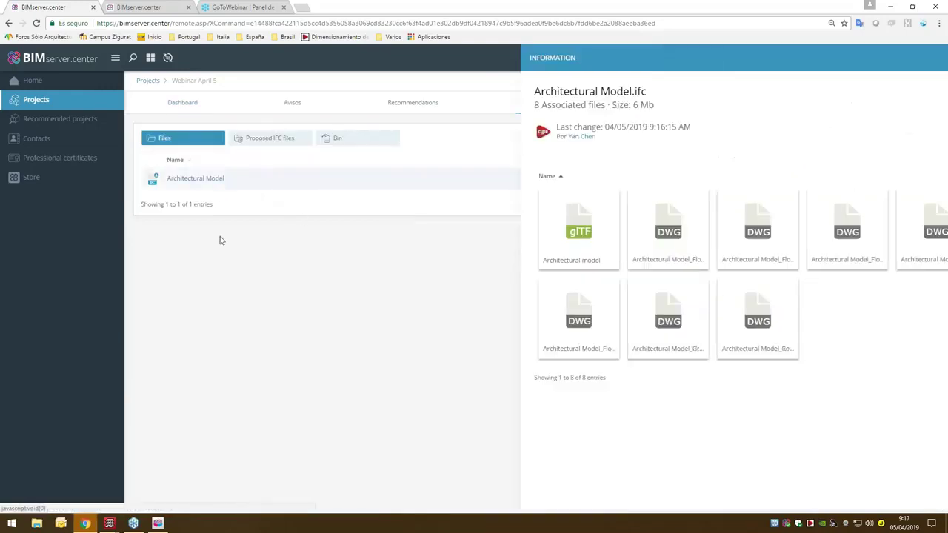
{"action": "left_click", "coordinate": [309, 278]}
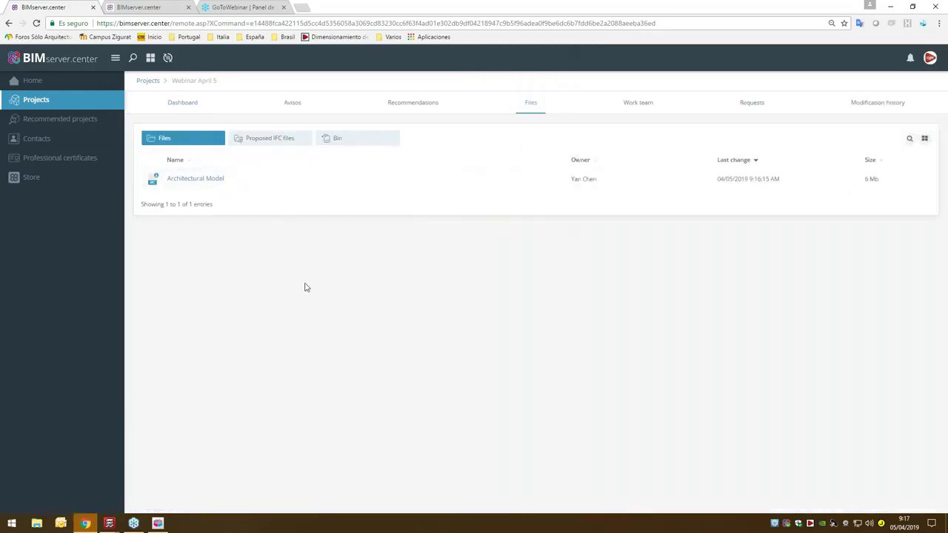
{"action": "mouse_move", "coordinate": [87, 521]}
{"action": "mouse_move", "coordinate": [157, 524]}
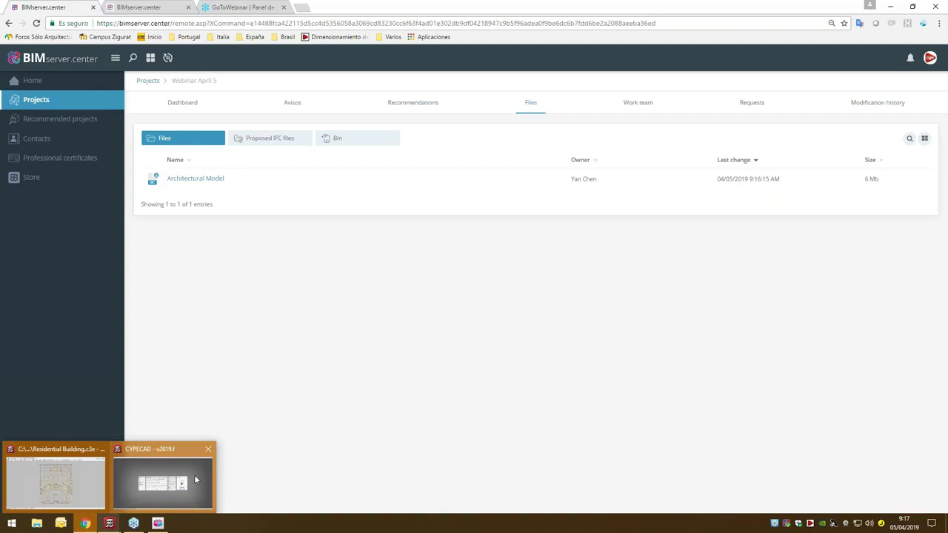
Start a CYPECAD job 'Webinar April' importing the Webinar April 5 BIM project
{"action": "left_click", "coordinate": [195, 479]}
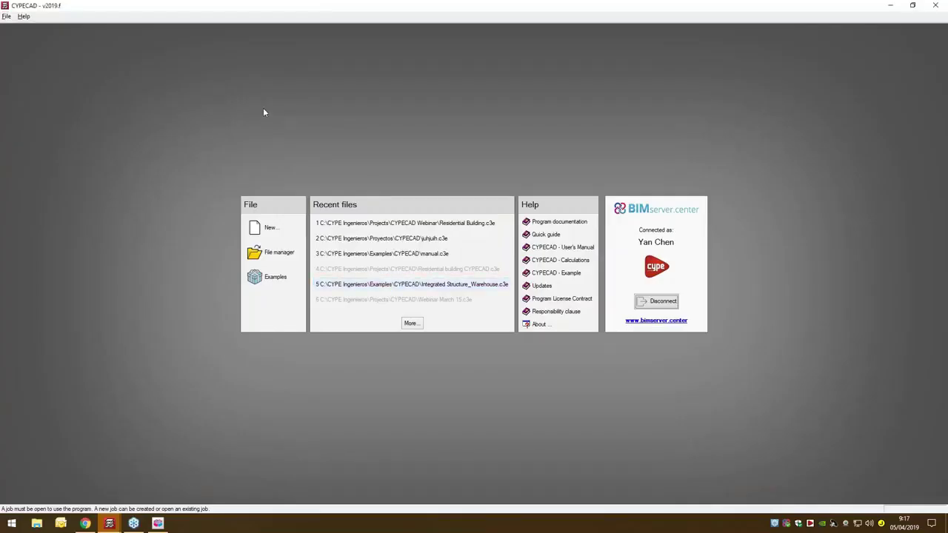
{"action": "left_click", "coordinate": [271, 227]}
{"action": "type", "text": "Webinar"}
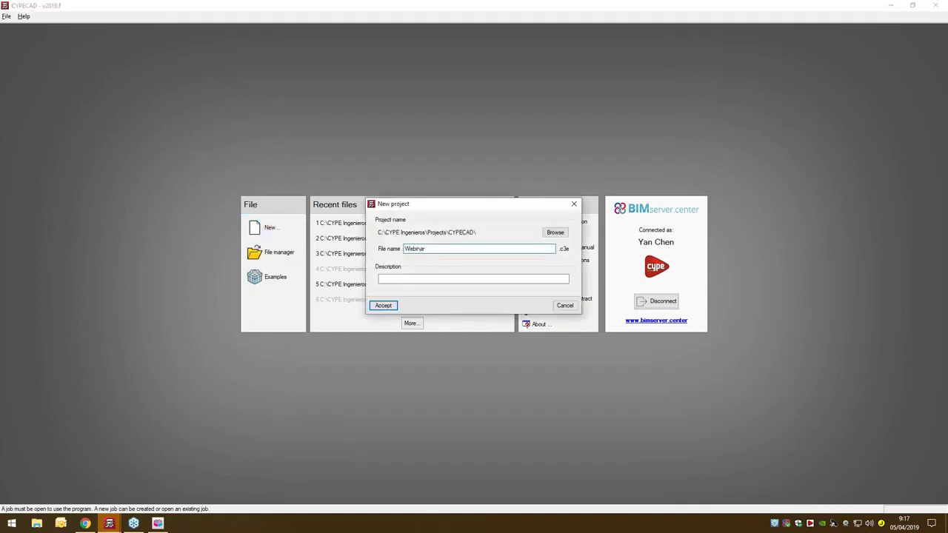
{"action": "type", "text": " April 5"}
{"action": "left_click", "coordinate": [382, 306]}
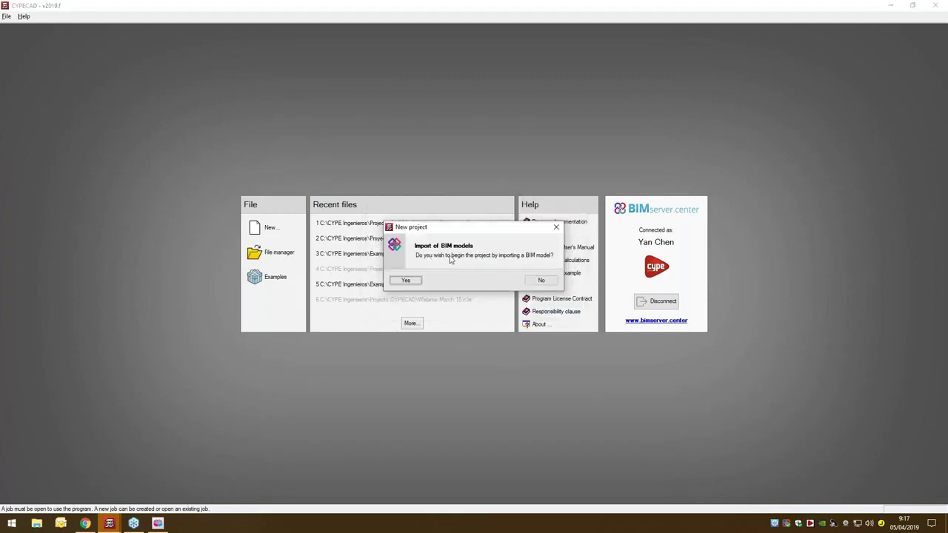
{"action": "left_click", "coordinate": [411, 280]}
{"action": "left_click", "coordinate": [477, 294]}
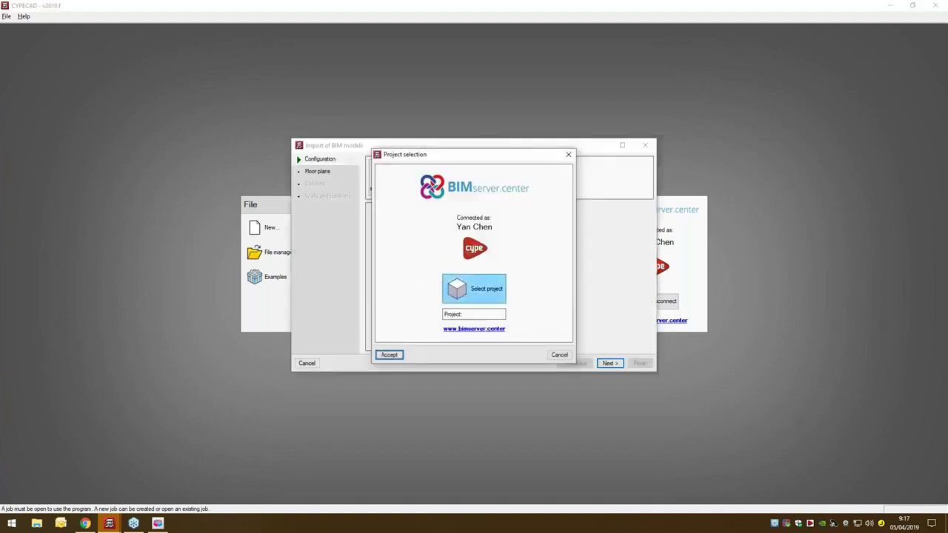
{"action": "left_click", "coordinate": [192, 410]}
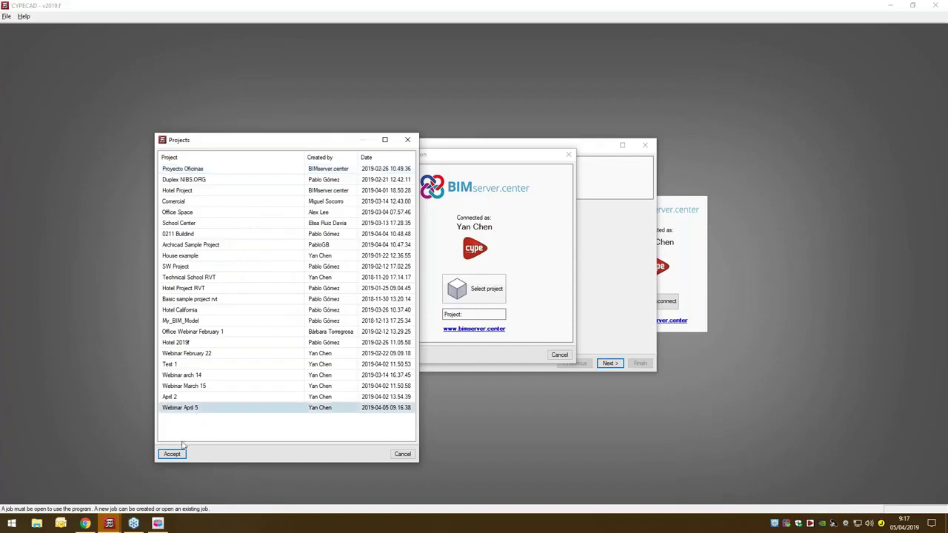
{"action": "left_click", "coordinate": [171, 454]}
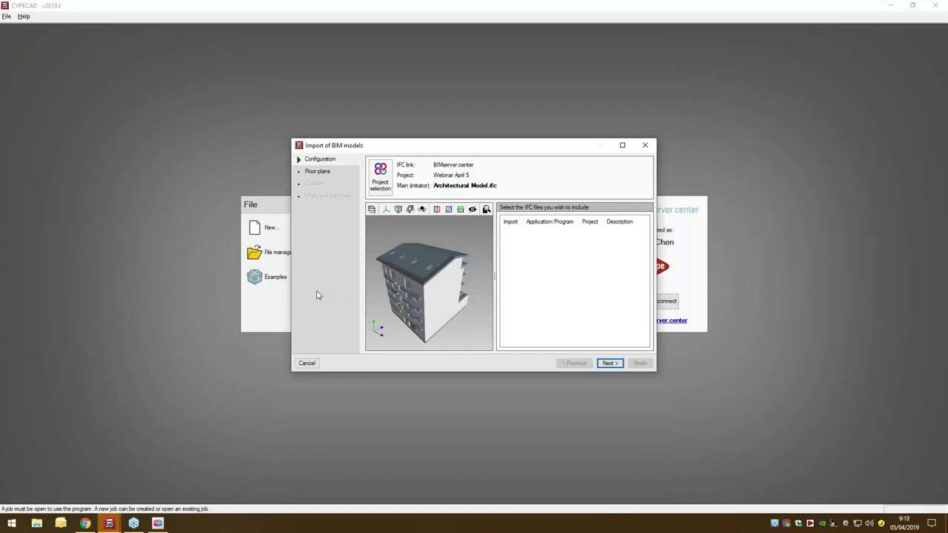
Accept all floors, columns and walls in the import wizard to build the structure
{"action": "left_click_drag", "start_coordinate": [457, 311], "coordinate": [436, 282]}
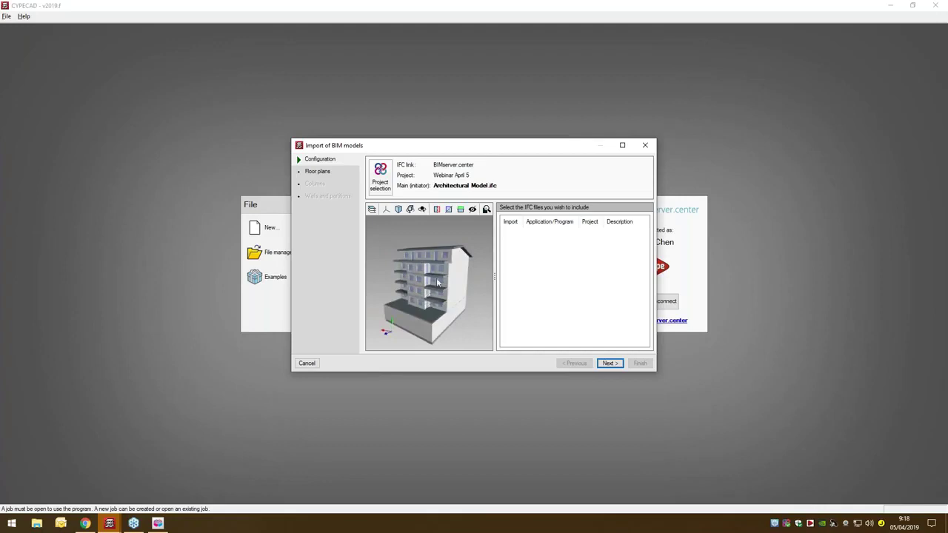
{"action": "left_click", "coordinate": [607, 363]}
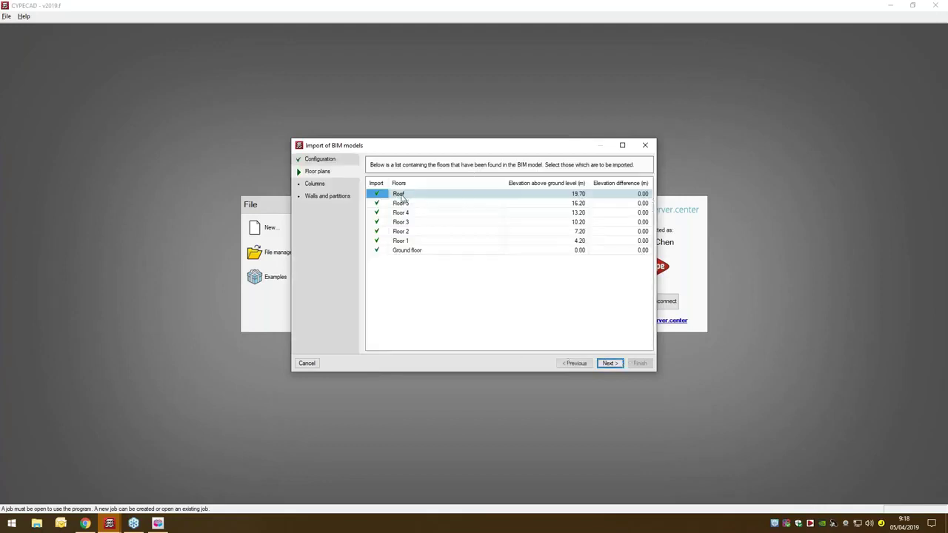
{"action": "left_click", "coordinate": [607, 362]}
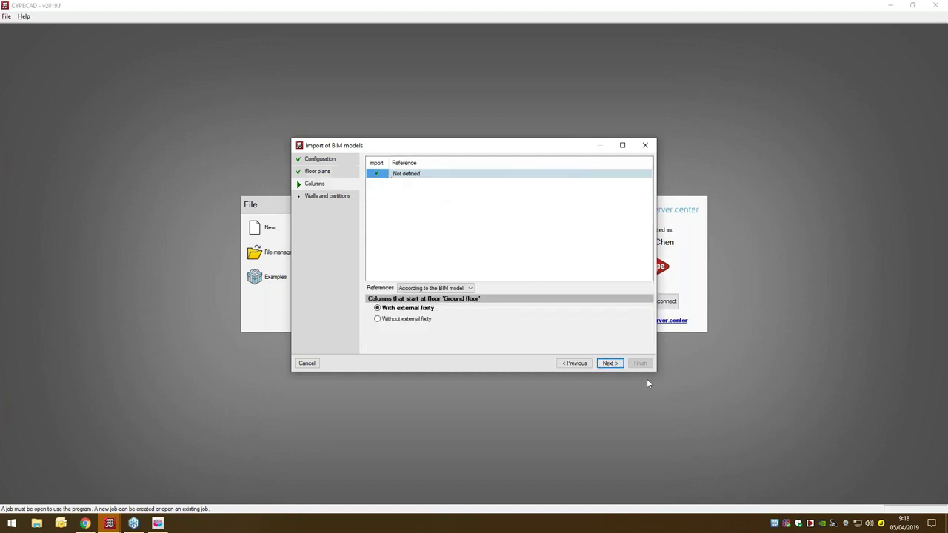
{"action": "left_click", "coordinate": [617, 365]}
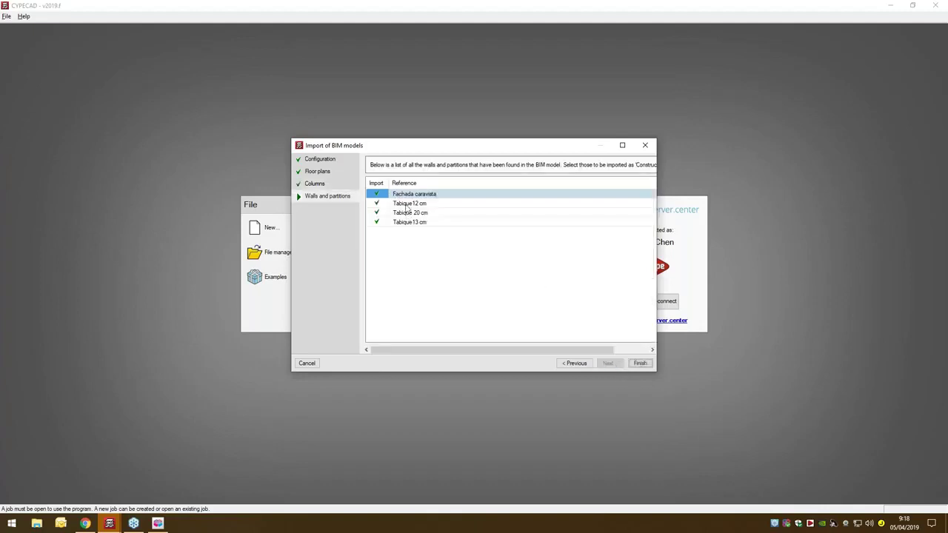
{"action": "left_click", "coordinate": [638, 364]}
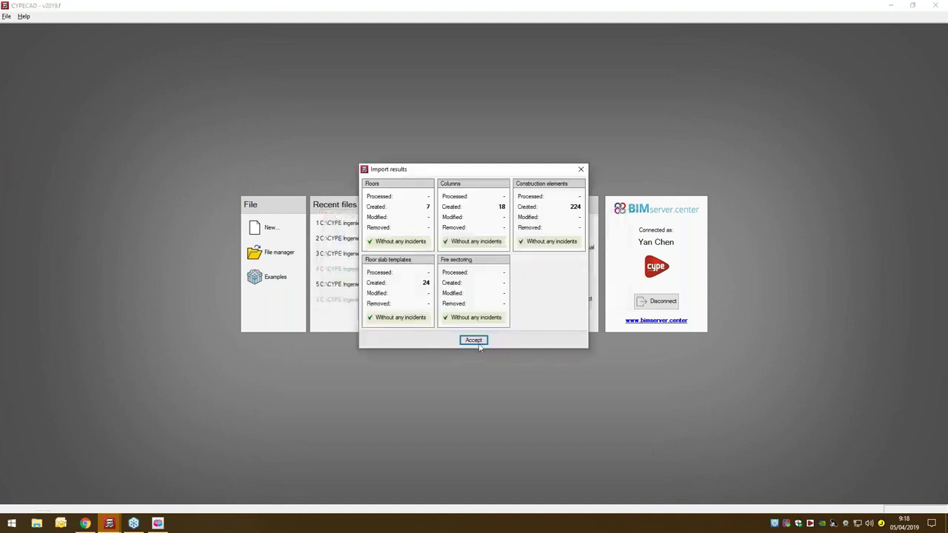
Set the design codes: Eurocode 2 for concrete, Eurocodes 3 and 4 for steel, and Eurocode 5 for timber
{"action": "left_click", "coordinate": [478, 342]}
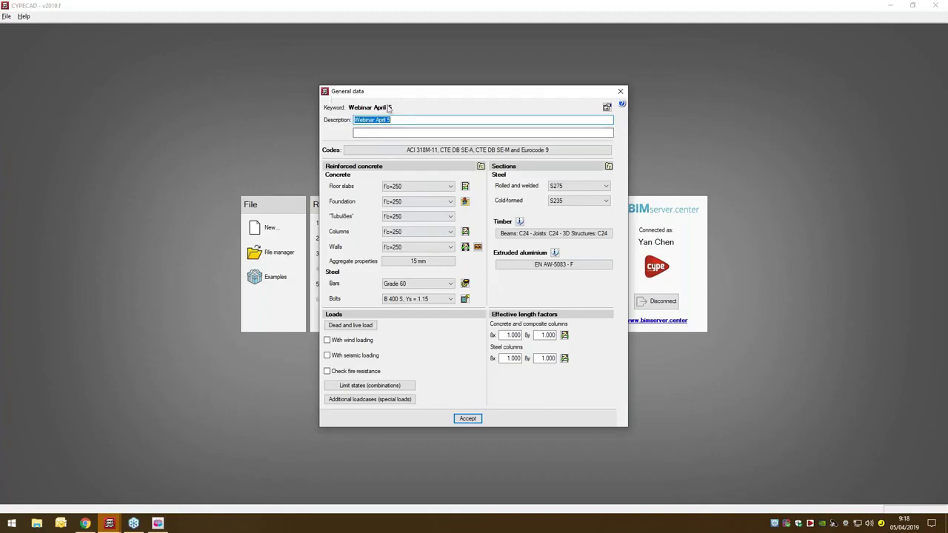
{"action": "left_click", "coordinate": [424, 151]}
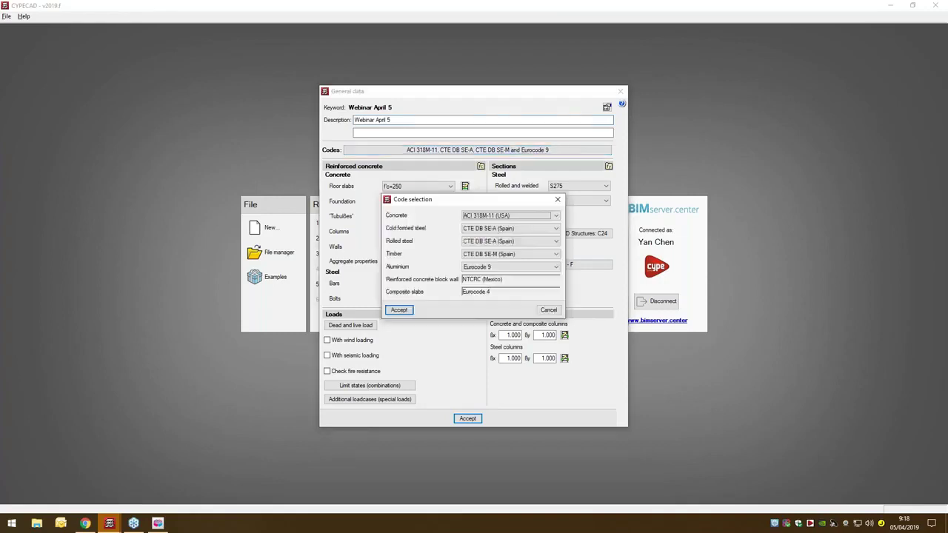
{"action": "left_click_drag", "start_coordinate": [426, 202], "coordinate": [414, 201]}
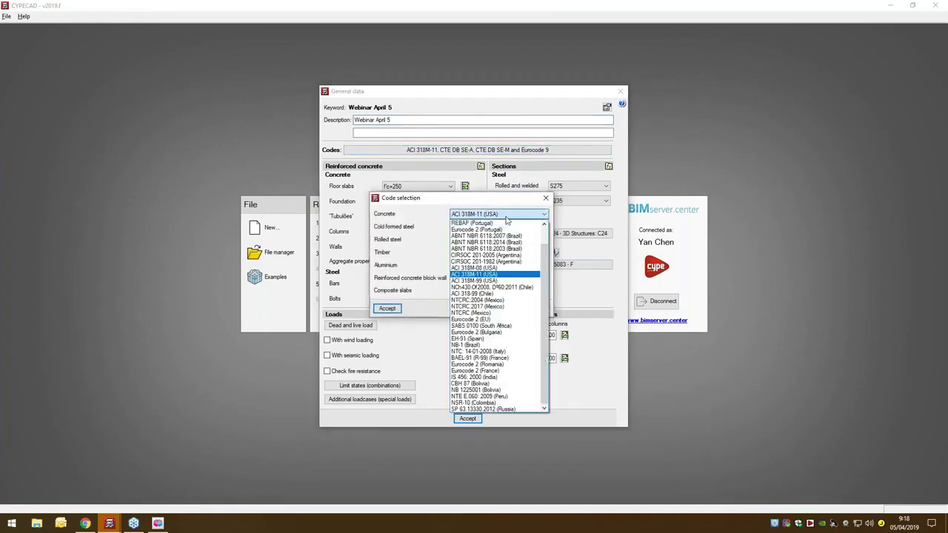
{"action": "left_click", "coordinate": [513, 319]}
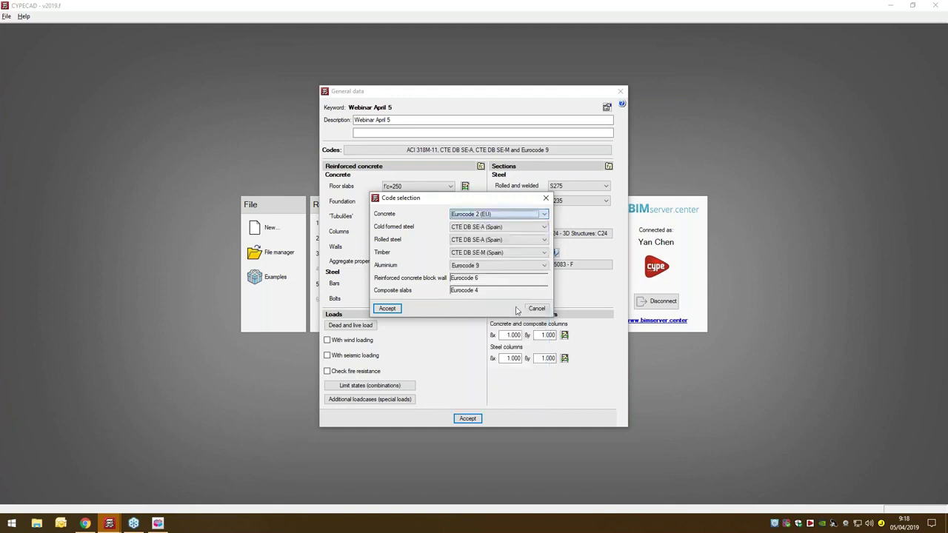
{"action": "left_click", "coordinate": [514, 228]}
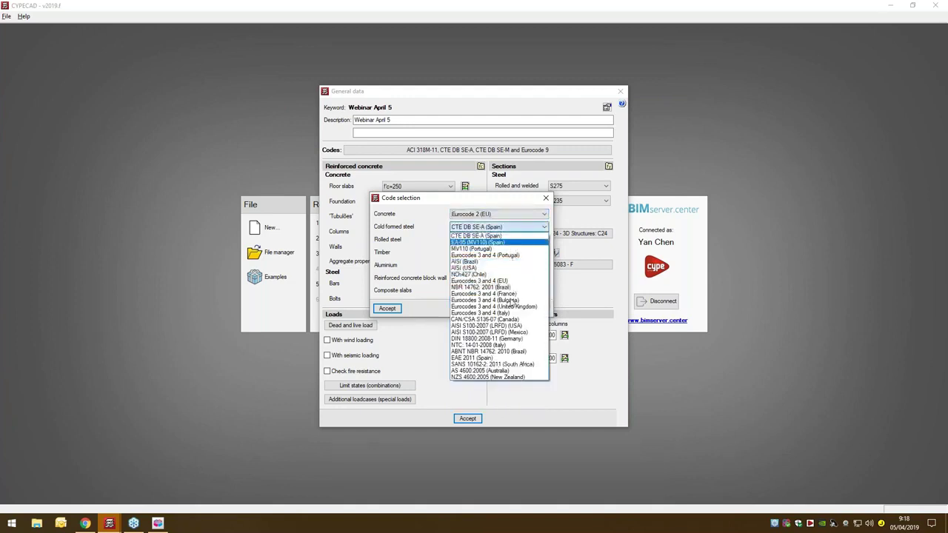
{"action": "left_click", "coordinate": [510, 281]}
{"action": "left_click", "coordinate": [514, 240]}
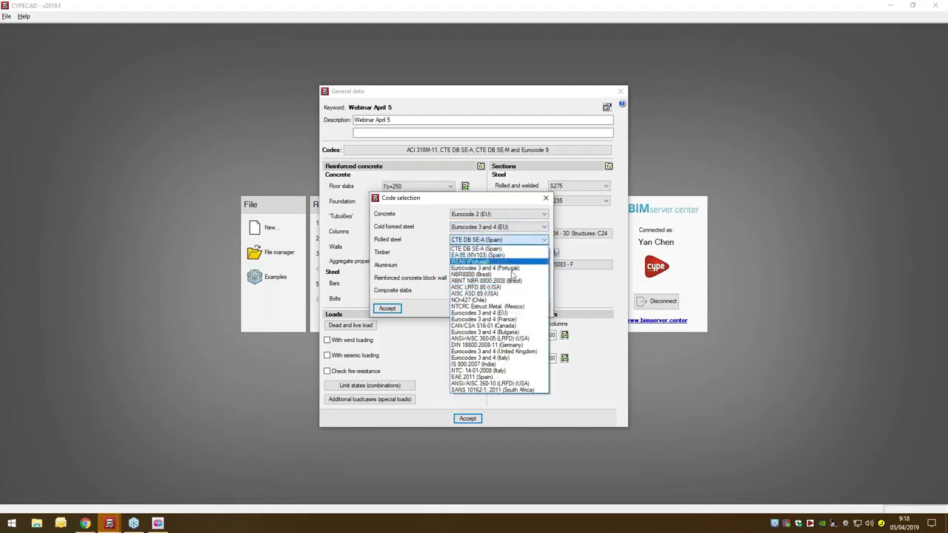
{"action": "left_click", "coordinate": [513, 313]}
{"action": "left_click", "coordinate": [511, 257]}
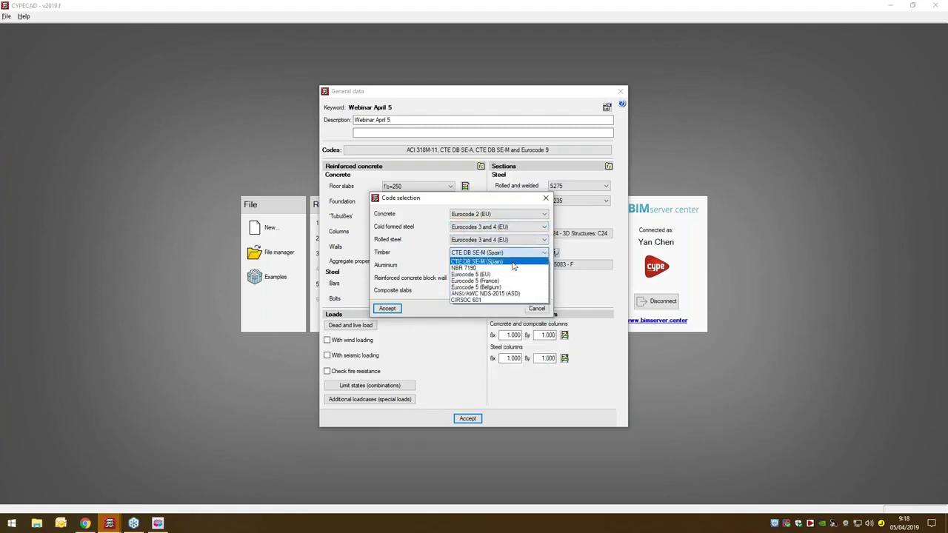
{"action": "left_click", "coordinate": [512, 269]}
{"action": "left_click", "coordinate": [388, 308]}
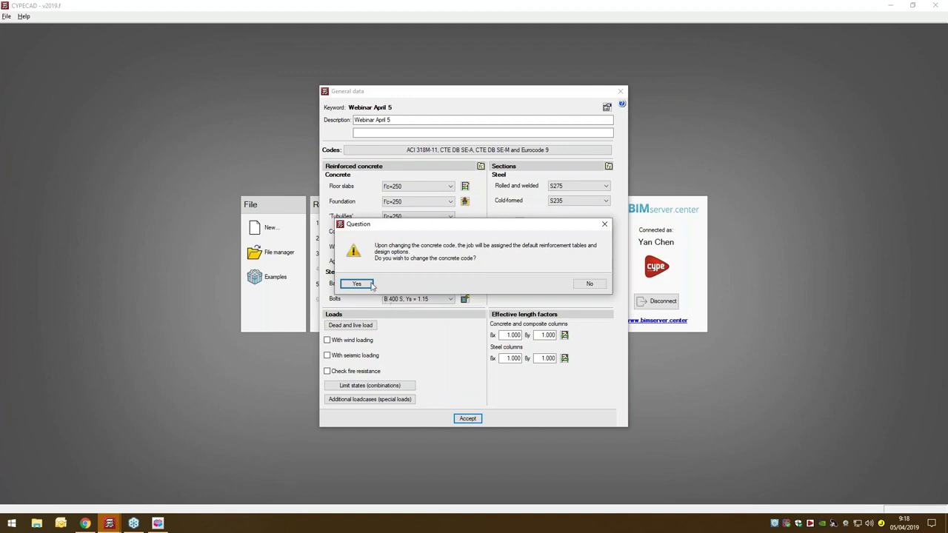
Apply the new concrete code, keep S-400 rebar and Fe360 steel, and open the floor loads
{"action": "left_click", "coordinate": [367, 286]}
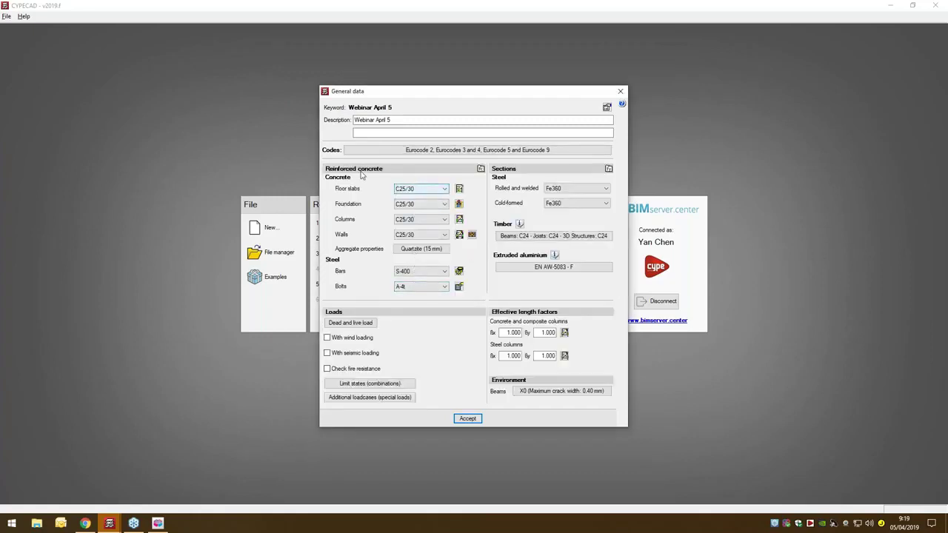
{"action": "left_click", "coordinate": [418, 190]}
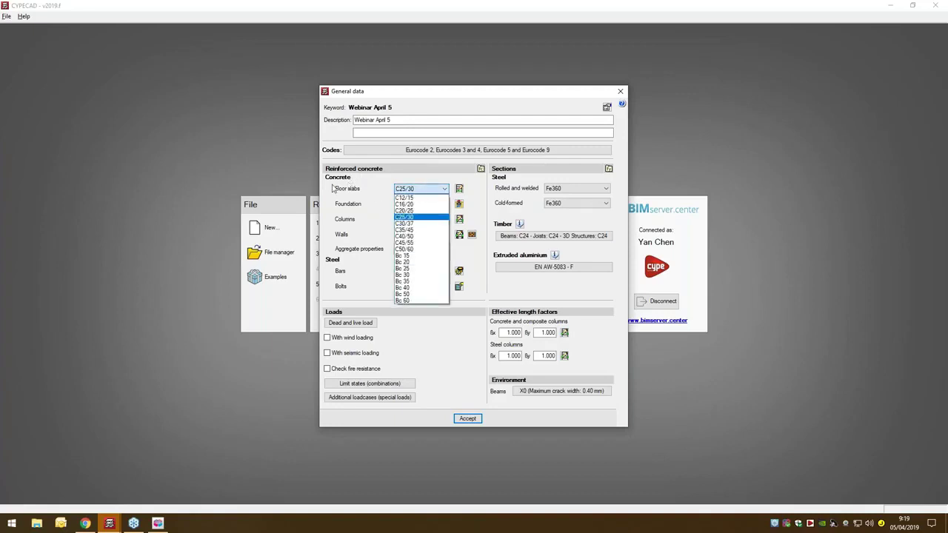
{"action": "left_click", "coordinate": [333, 258]}
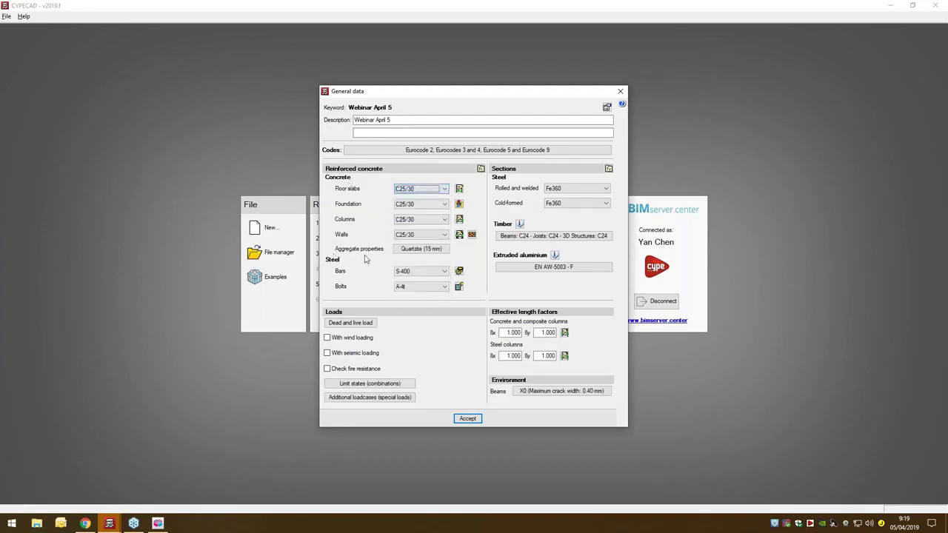
{"action": "left_click", "coordinate": [429, 272]}
{"action": "left_click", "coordinate": [466, 313]}
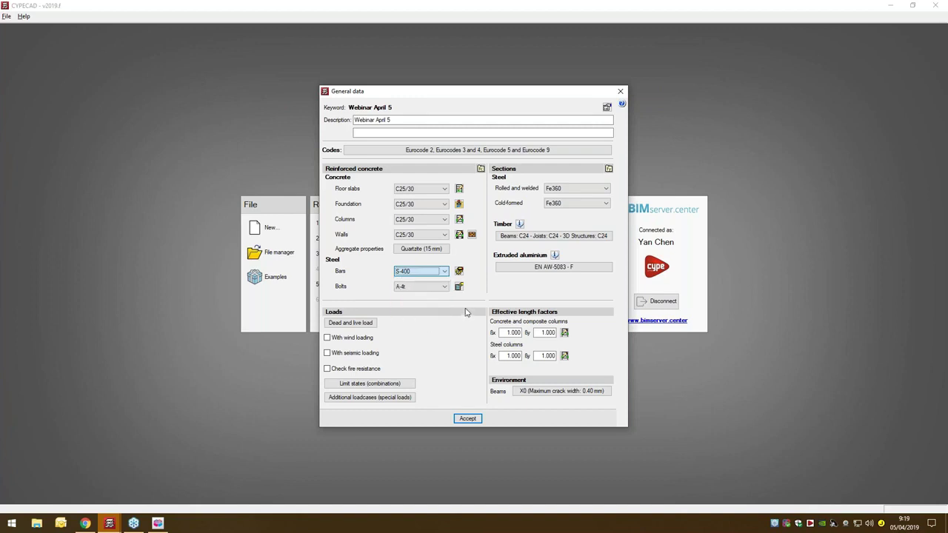
{"action": "left_click", "coordinate": [567, 189]}
{"action": "left_click", "coordinate": [567, 191]}
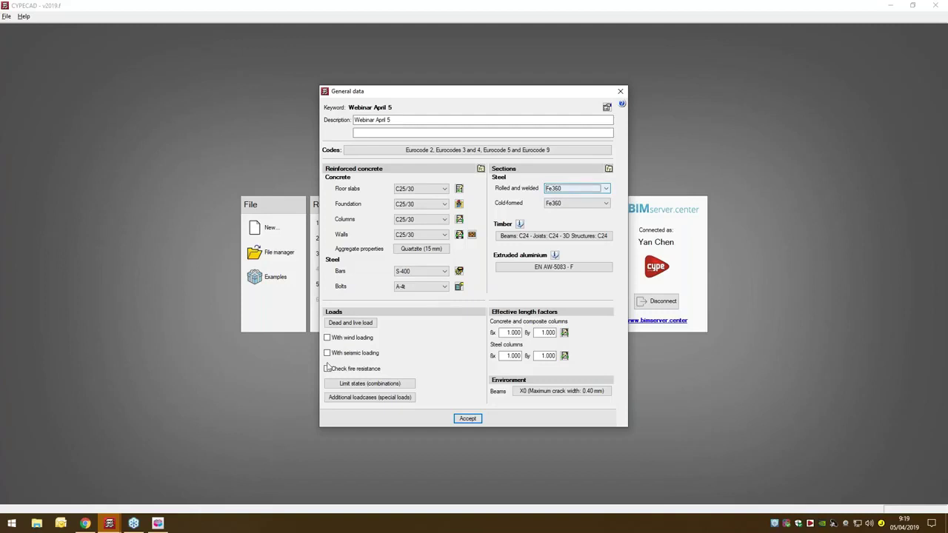
{"action": "left_click", "coordinate": [338, 326]}
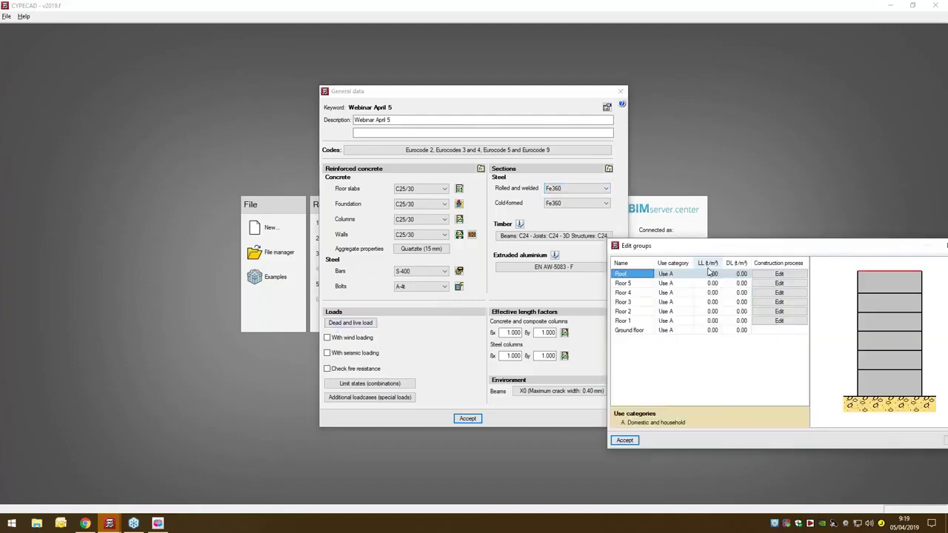
Give all seven floor groups a 0.1 t/m² live load and a 0.2 t/m² dead load
{"action": "left_click_drag", "start_coordinate": [663, 250], "coordinate": [374, 176]}
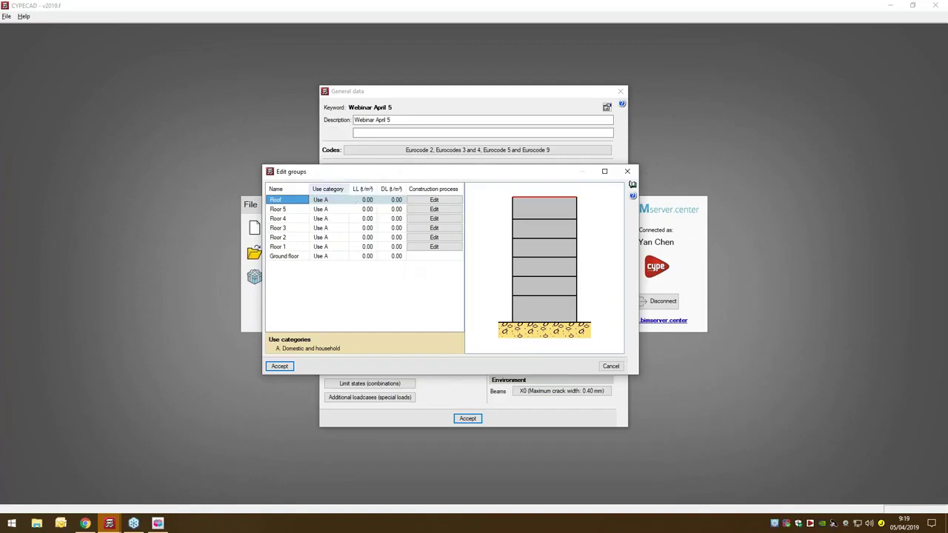
{"action": "left_click_drag", "start_coordinate": [356, 200], "coordinate": [357, 260]}
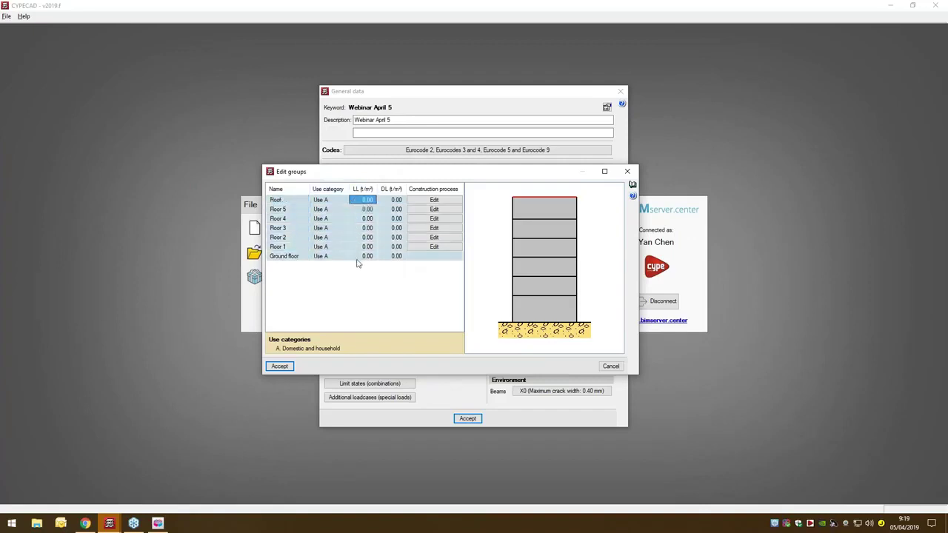
{"action": "type", "text": "0.1"}
{"action": "key", "text": "Tab"}
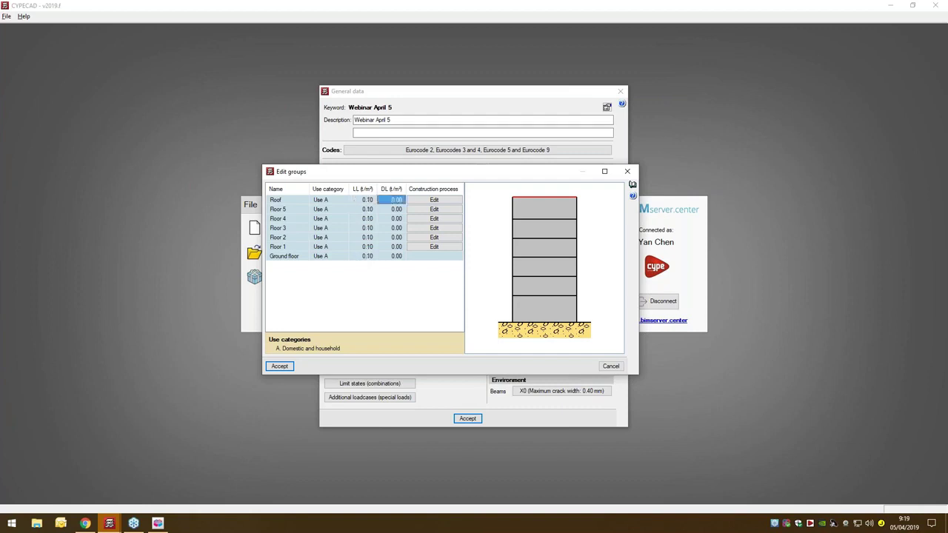
{"action": "key", "text": "BackSpace"}
{"action": "type", "text": ".2"}
{"action": "key", "text": "Tab"}
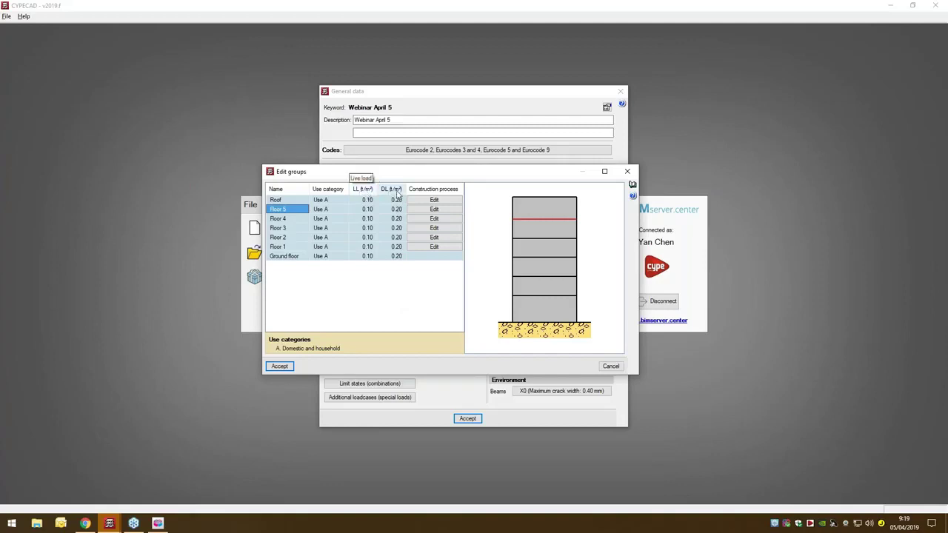
{"action": "left_click", "coordinate": [280, 366]}
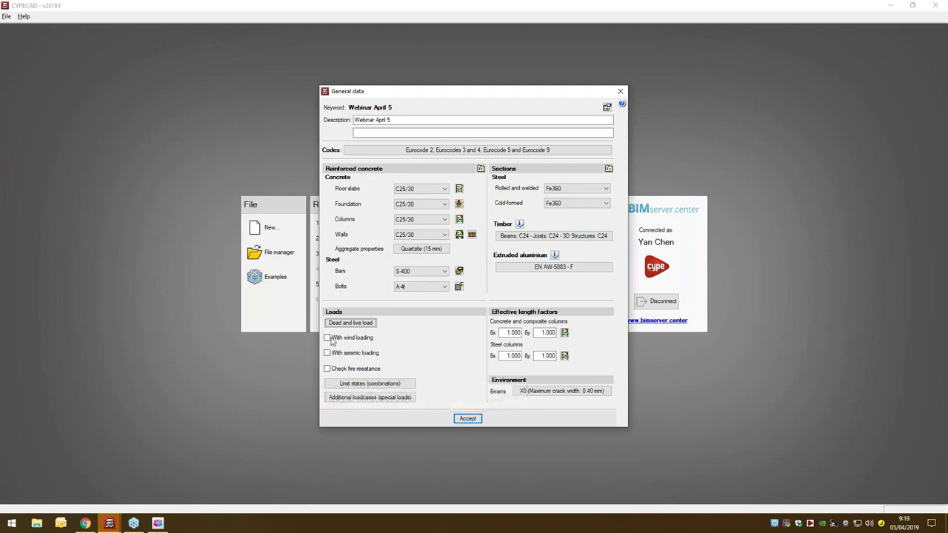
Enable wind loading under Eurocode 1 (EU) with tributary widths 19.00 (Y) and 15.00 (X)
{"action": "left_click", "coordinate": [330, 341]}
{"action": "left_click", "coordinate": [330, 337]}
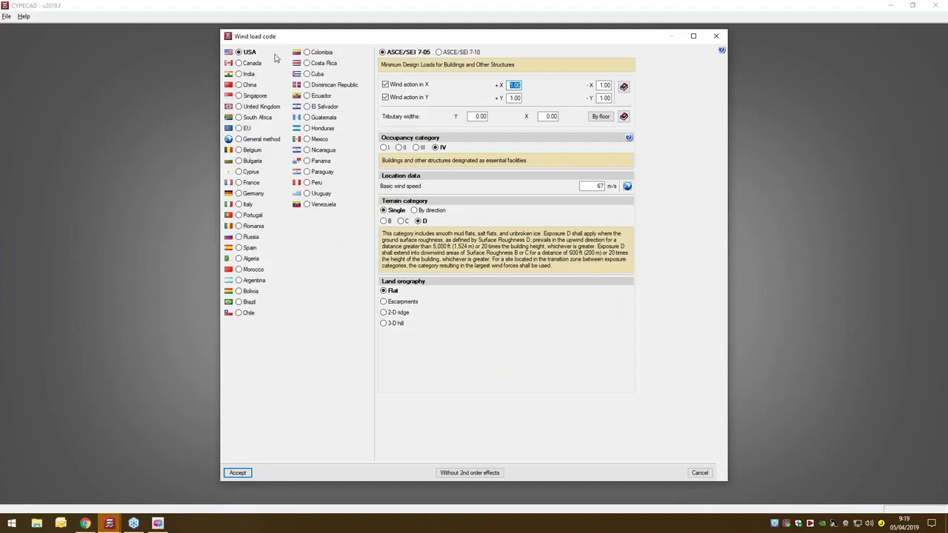
{"action": "left_click", "coordinate": [240, 130]}
{"action": "left_click", "coordinate": [243, 131]}
{"action": "left_click", "coordinate": [473, 128]}
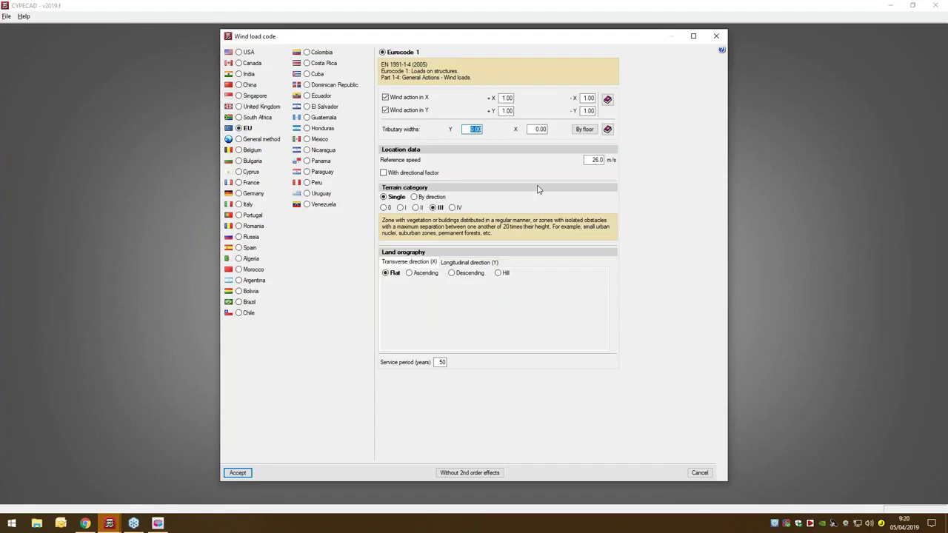
{"action": "left_click", "coordinate": [539, 129]}
{"action": "left_click", "coordinate": [231, 474]}
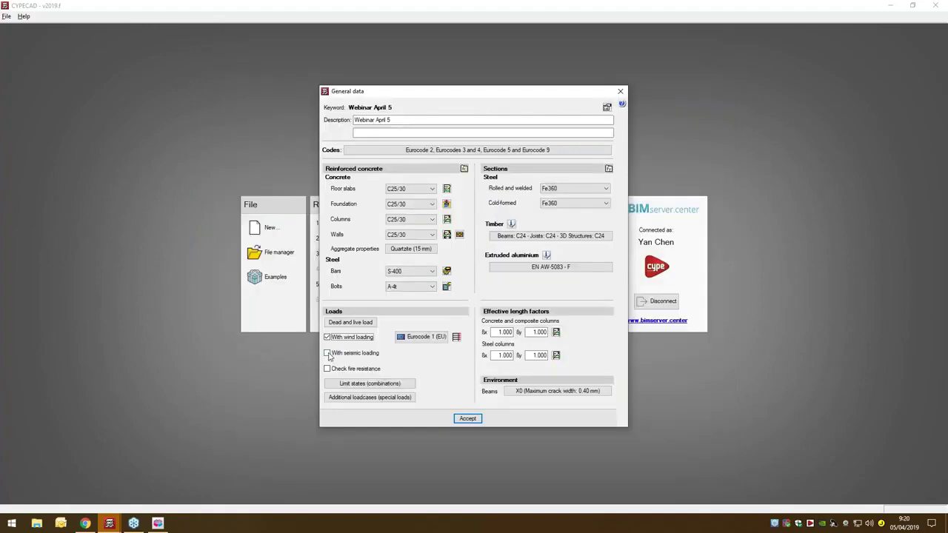
{"action": "left_click", "coordinate": [328, 354]}
Enable seismic loading under Eurocode 8 (EU), with 0.05 g peak acceleration and soil type C
{"action": "left_click", "coordinate": [328, 354]}
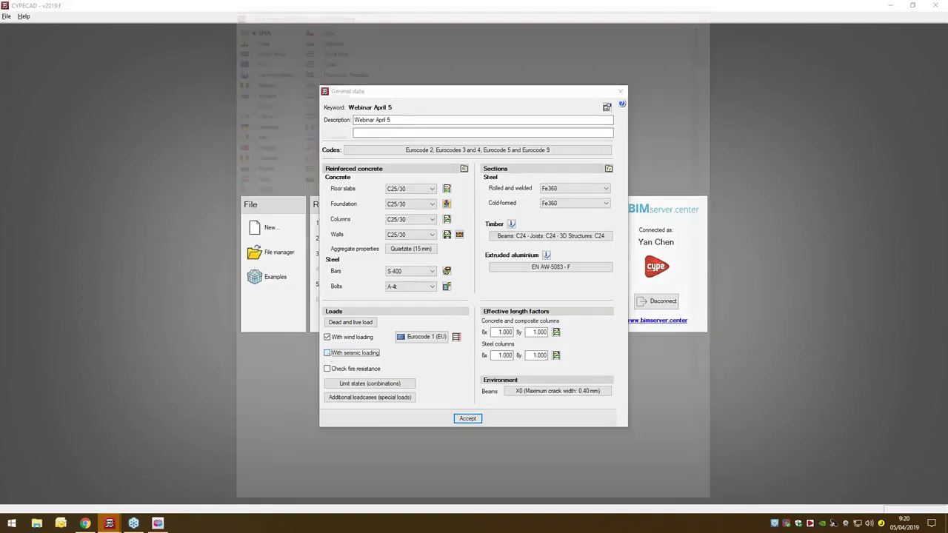
{"action": "left_click", "coordinate": [245, 57]}
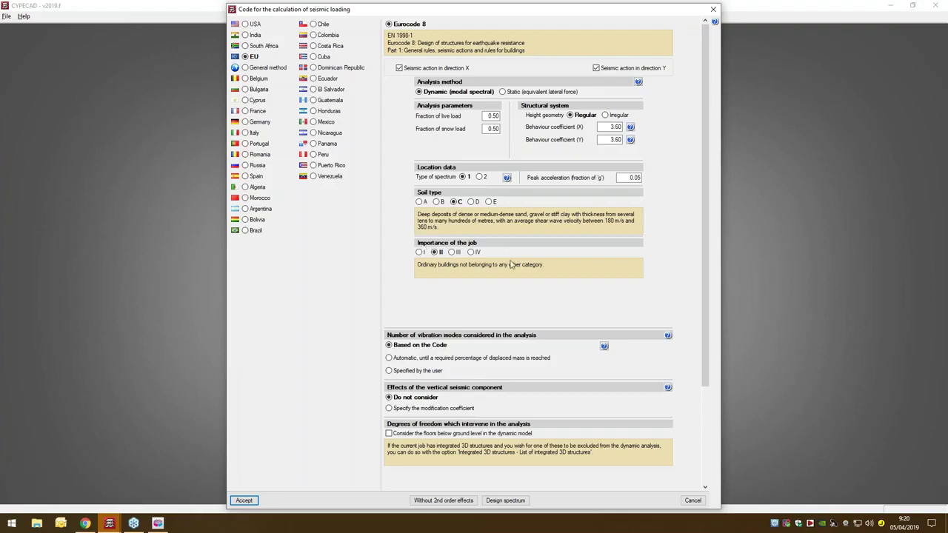
{"action": "left_click", "coordinate": [248, 502]}
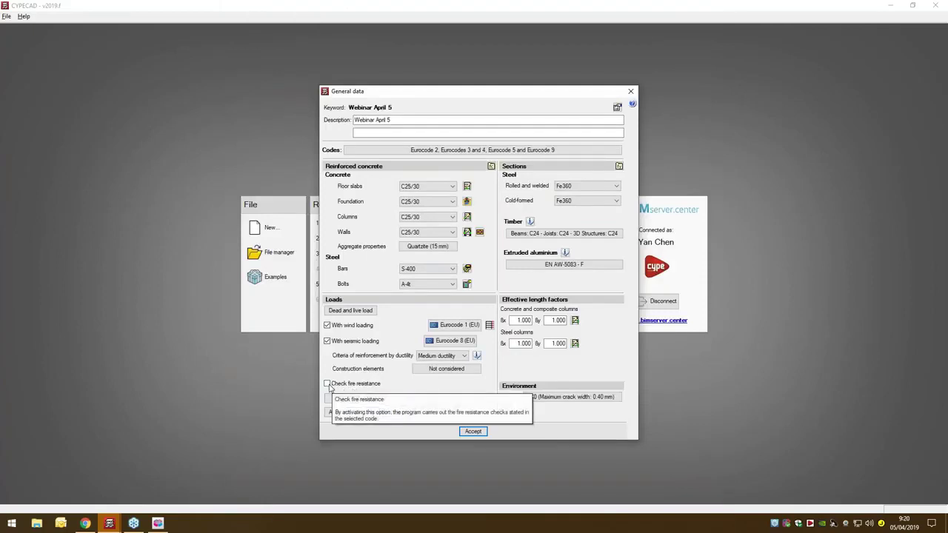
Turn on fire resistance checking and give the Roof's concrete columns and walls a Generic coating
{"action": "left_click", "coordinate": [326, 384]}
{"action": "left_click", "coordinate": [463, 382]}
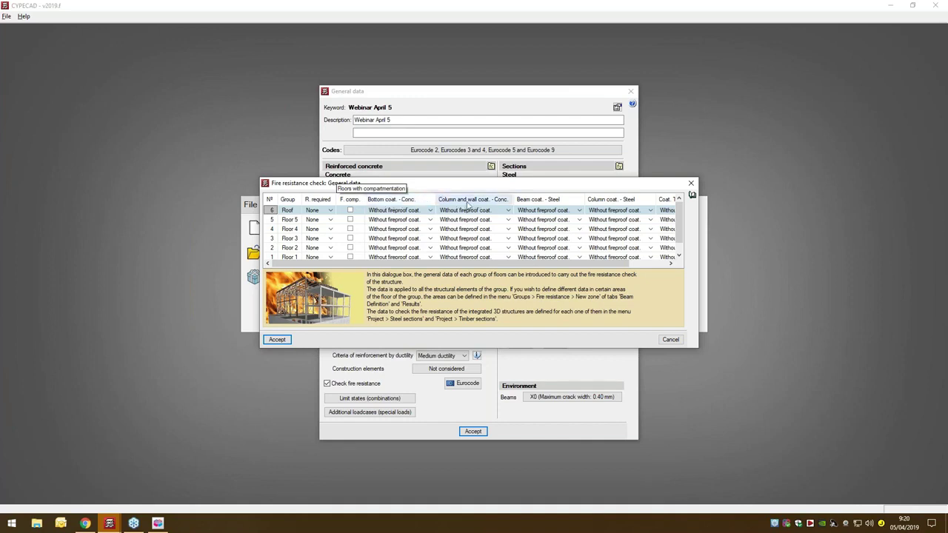
{"action": "left_click", "coordinate": [430, 210]}
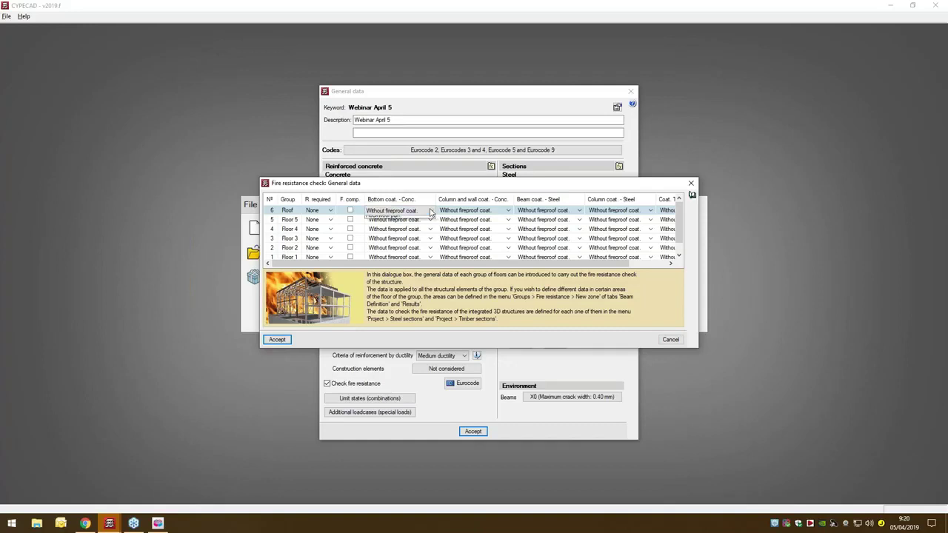
{"action": "left_click", "coordinate": [432, 213]}
{"action": "left_click", "coordinate": [508, 211]}
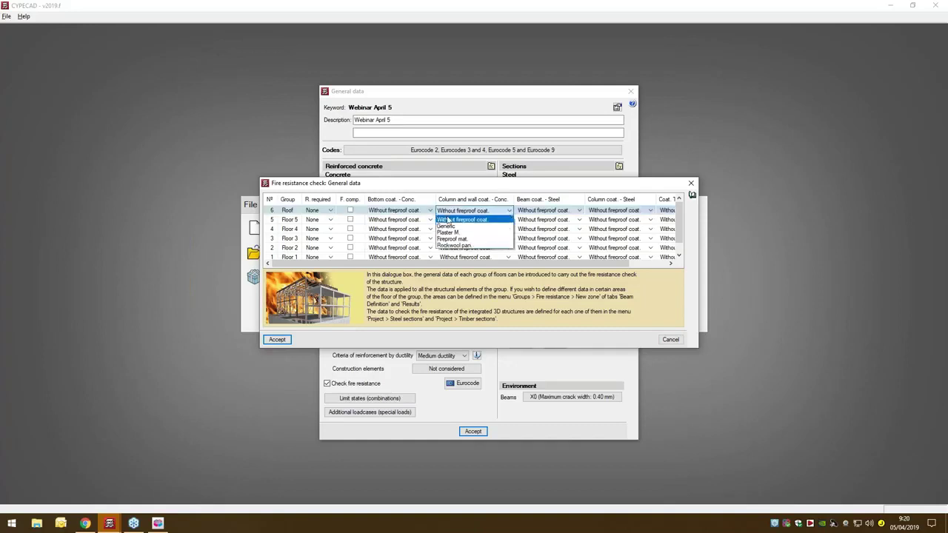
{"action": "left_click", "coordinate": [447, 226]}
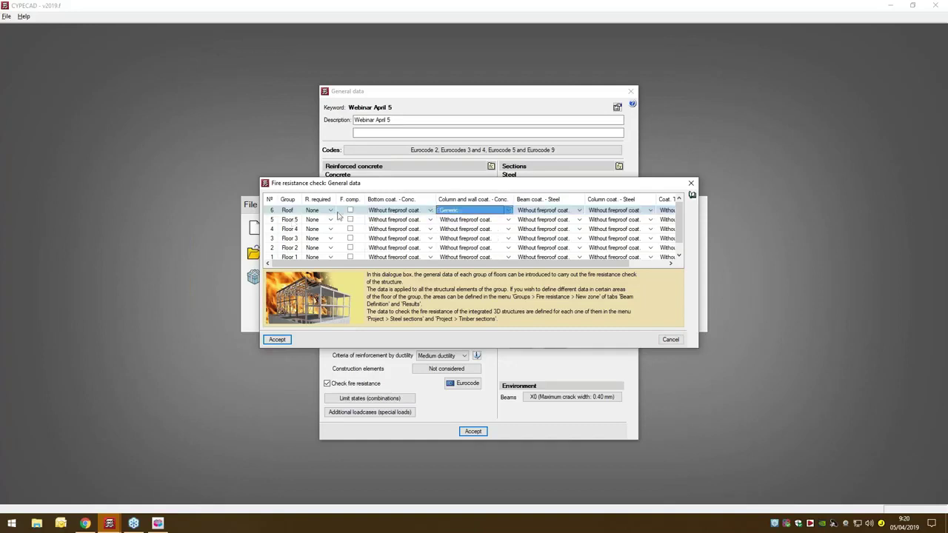
{"action": "left_click", "coordinate": [275, 339]}
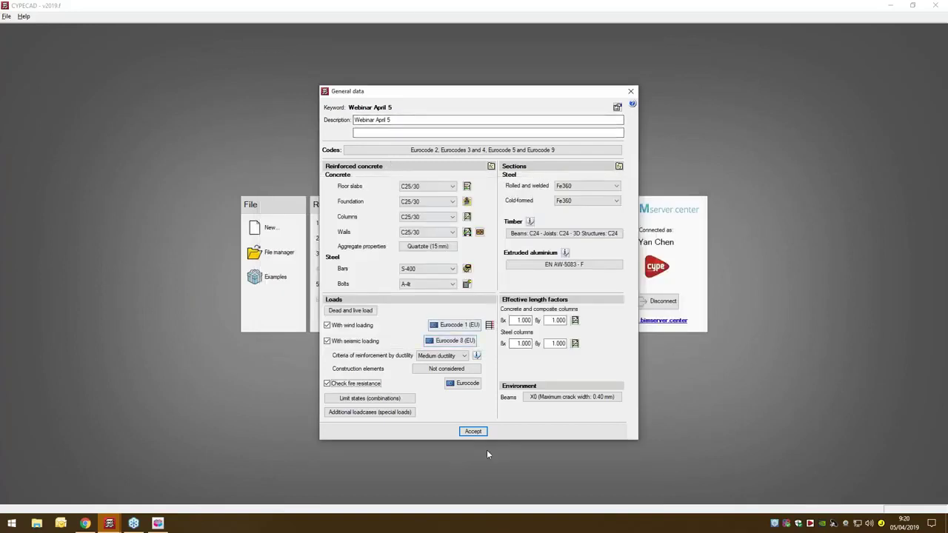
Accept the general data, the P-delta and limit state dialogs, floor loads and fire data
{"action": "left_click", "coordinate": [473, 431]}
{"action": "left_click", "coordinate": [478, 296]}
{"action": "left_click", "coordinate": [474, 289]}
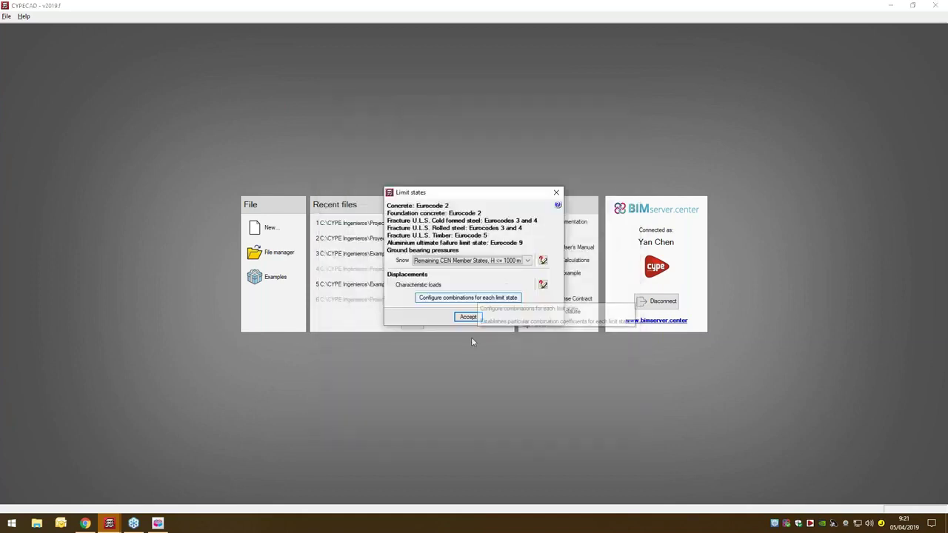
{"action": "left_click", "coordinate": [468, 317]}
{"action": "left_click", "coordinate": [33, 278]}
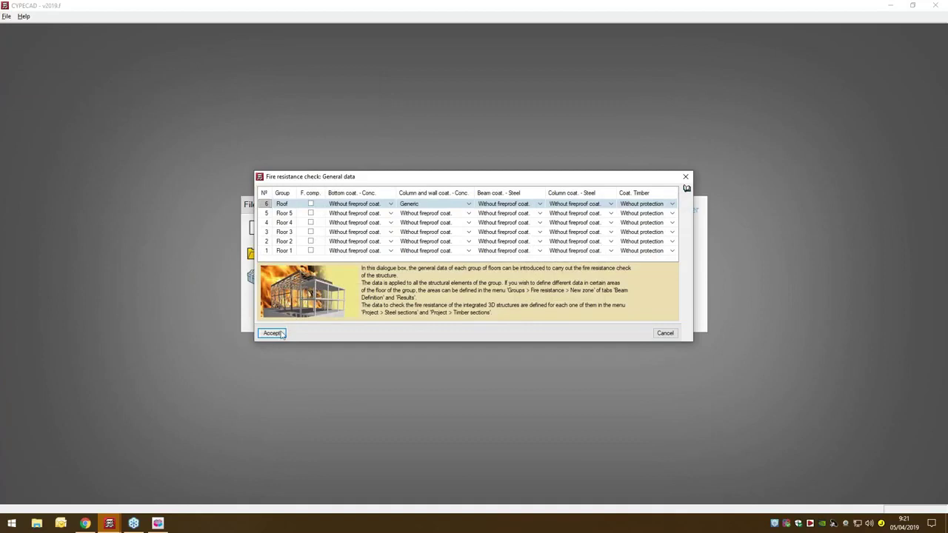
{"action": "left_click", "coordinate": [272, 333]}
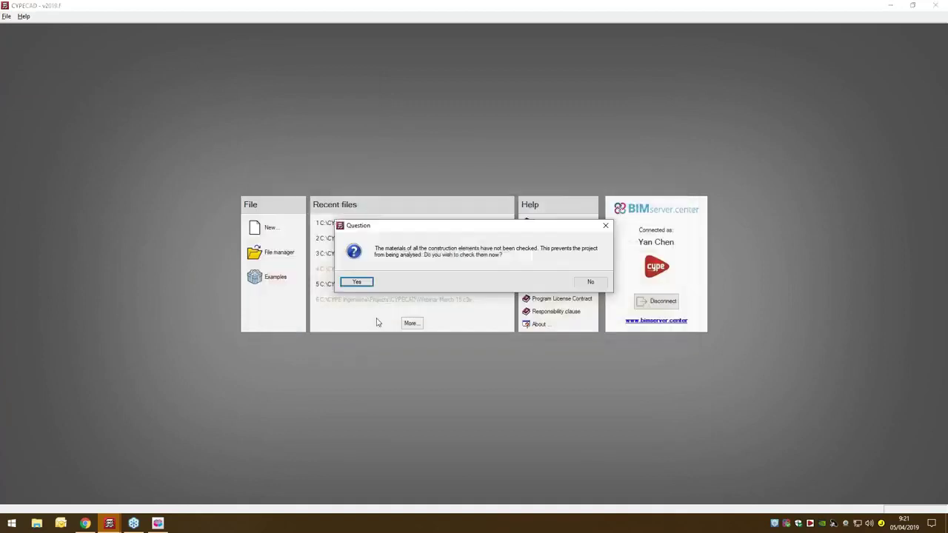
Mark masonry types 1 to 4 as checked and open the job's column plan, P2 to P19
{"action": "left_click", "coordinate": [357, 282]}
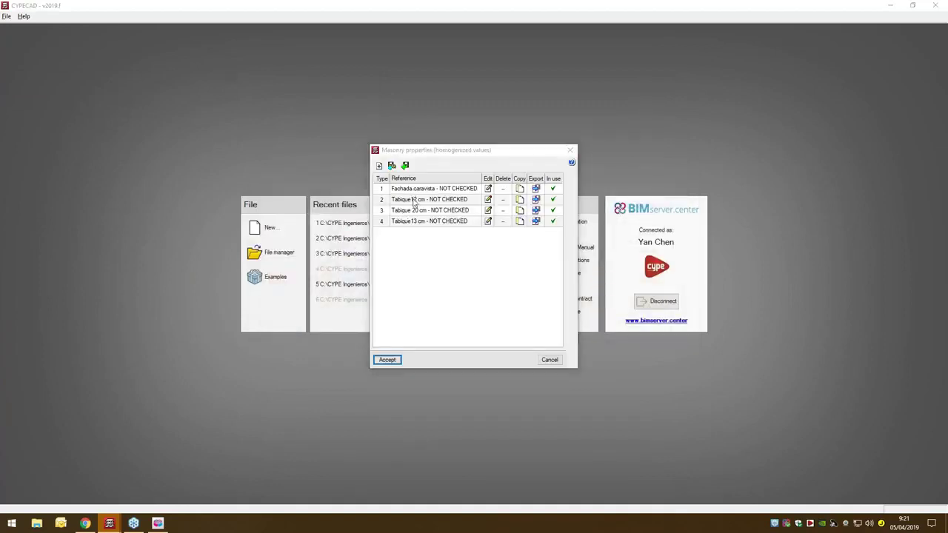
{"action": "left_click", "coordinate": [399, 363]}
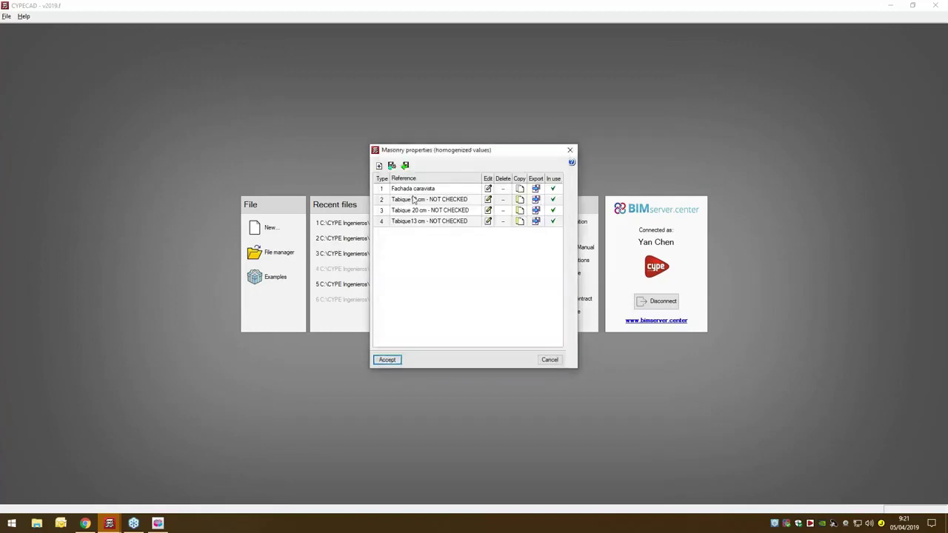
{"action": "double_click", "coordinate": [413, 198]}
{"action": "left_click", "coordinate": [401, 362]}
{"action": "double_click", "coordinate": [424, 211]}
{"action": "left_click", "coordinate": [389, 362]}
{"action": "double_click", "coordinate": [435, 221]}
{"action": "left_click", "coordinate": [393, 362]}
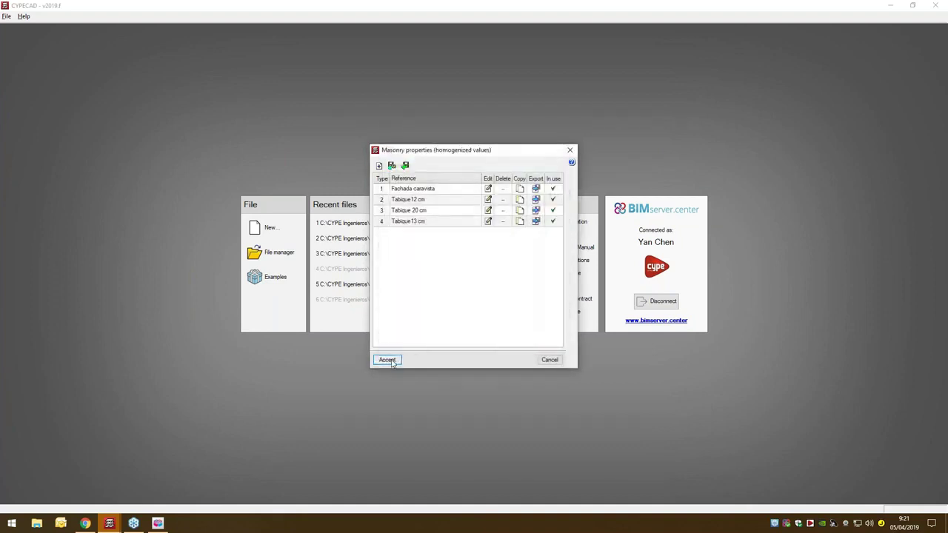
{"action": "left_click", "coordinate": [389, 361]}
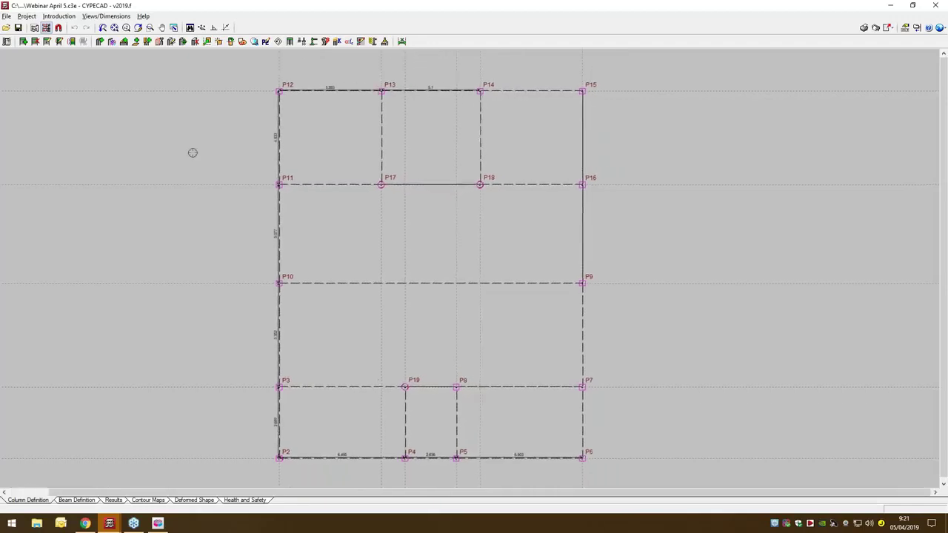
{"action": "middle_click_drag", "start_coordinate": [200, 376], "coordinate": [221, 370]}
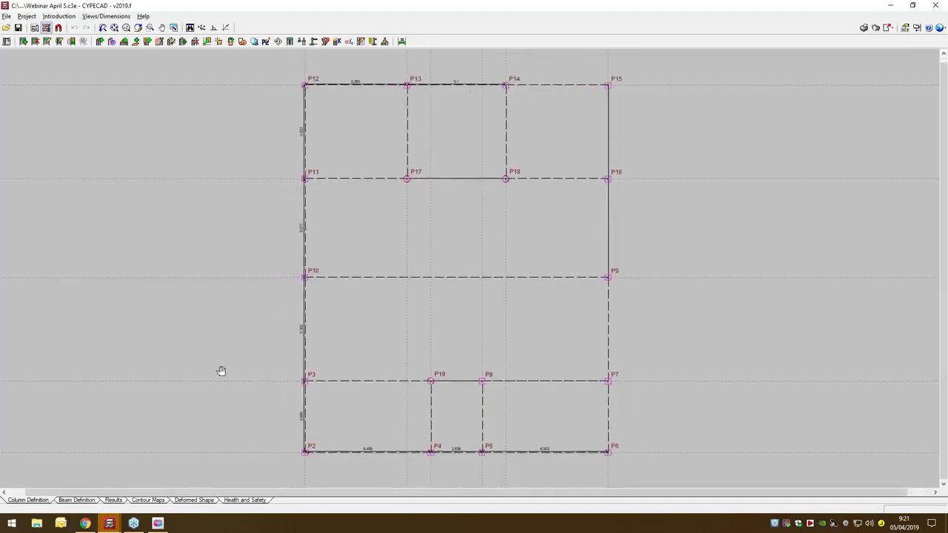
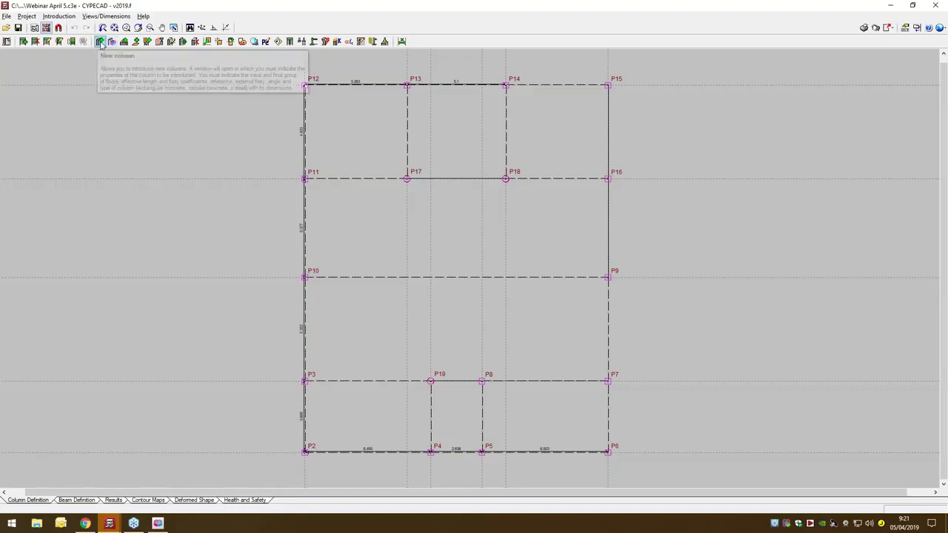
Open column P17 for editing with the Columns, shear walls and starts Edit tool
{"action": "left_click", "coordinate": [61, 16]}
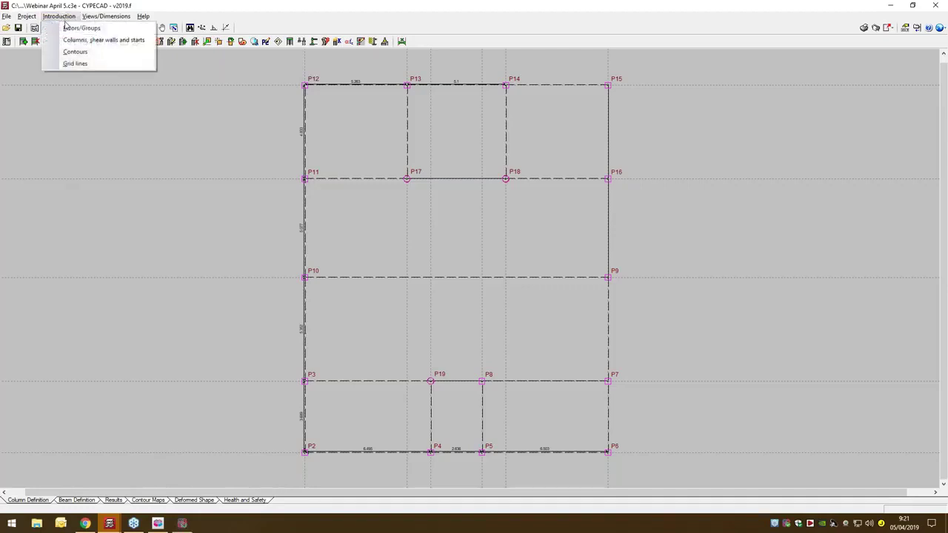
{"action": "left_click", "coordinate": [68, 41]}
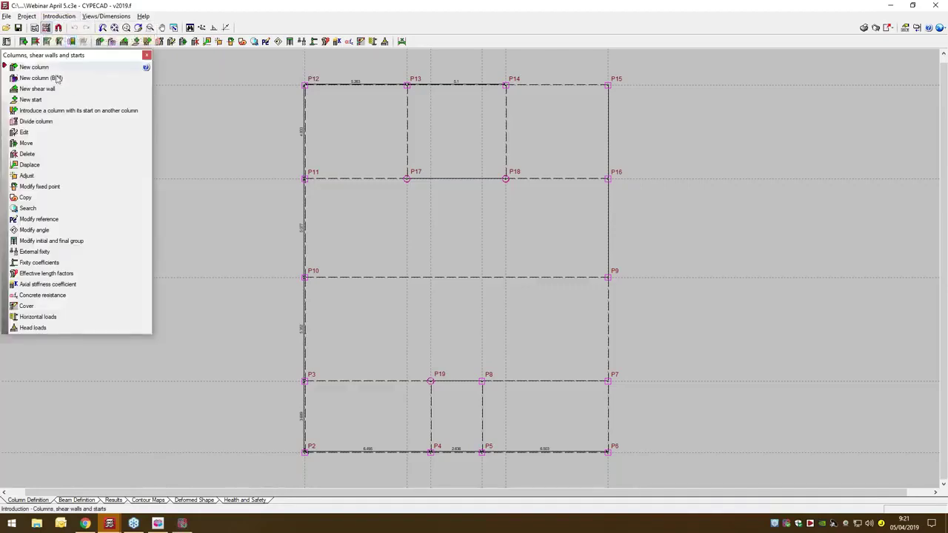
{"action": "left_click", "coordinate": [74, 132]}
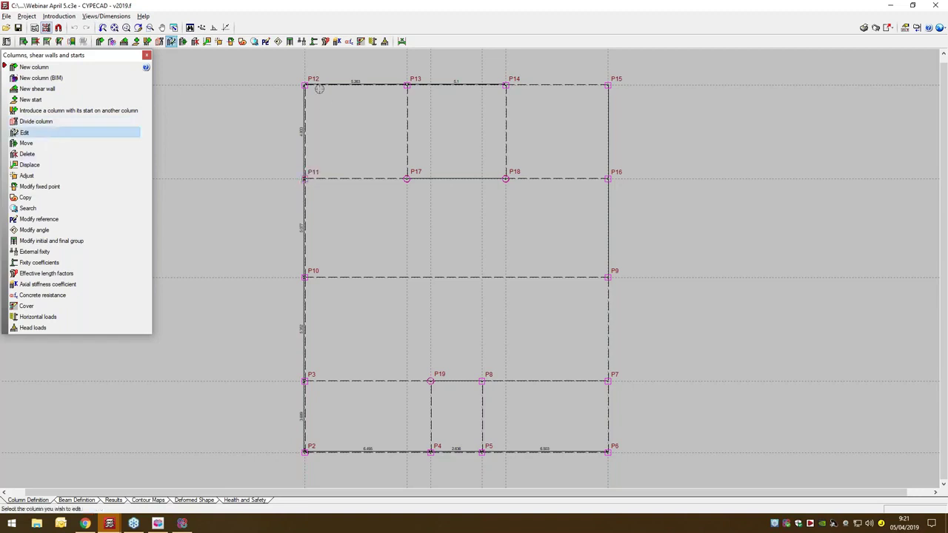
{"action": "left_click", "coordinate": [408, 179]}
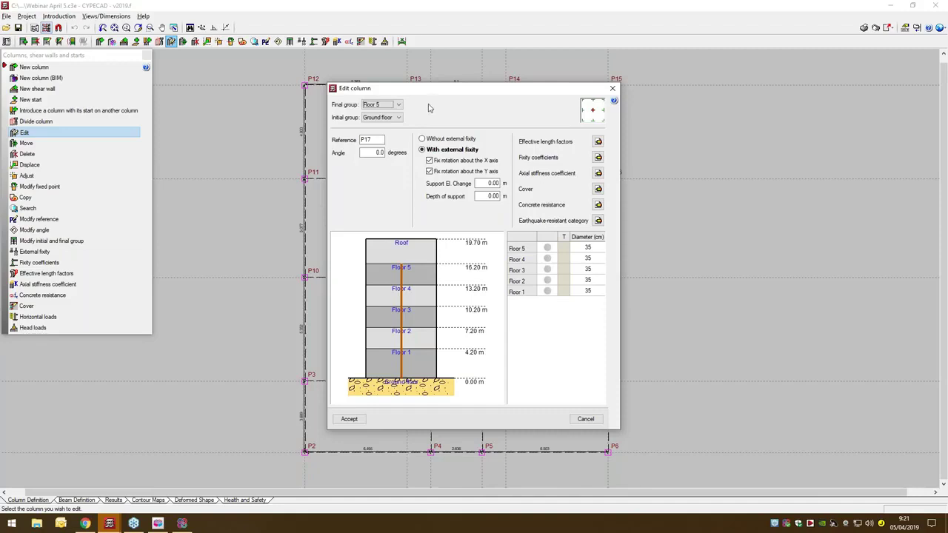
{"action": "left_click_drag", "start_coordinate": [429, 95], "coordinate": [405, 98]}
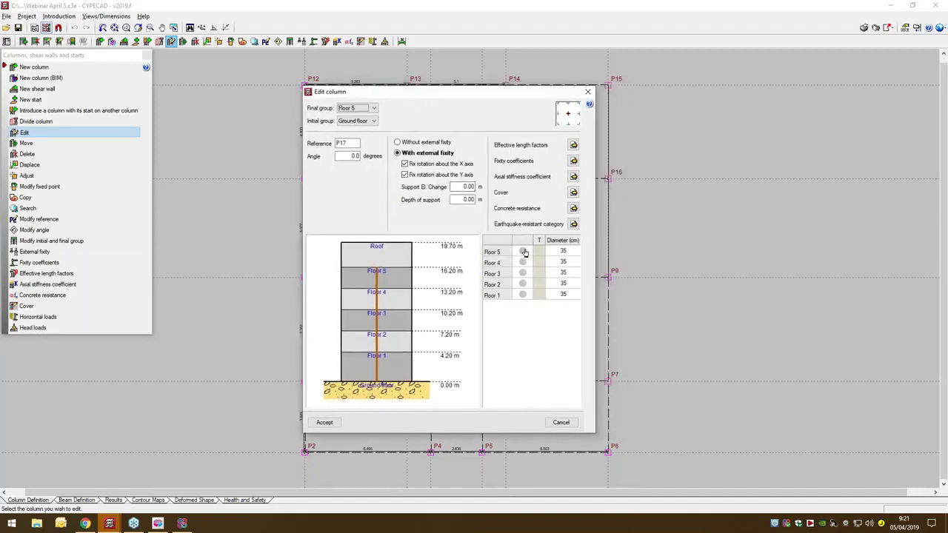
Try rectangular and steel for P17's Floor 5 section, then keep circular 35 cm concrete
{"action": "left_click", "coordinate": [524, 253]}
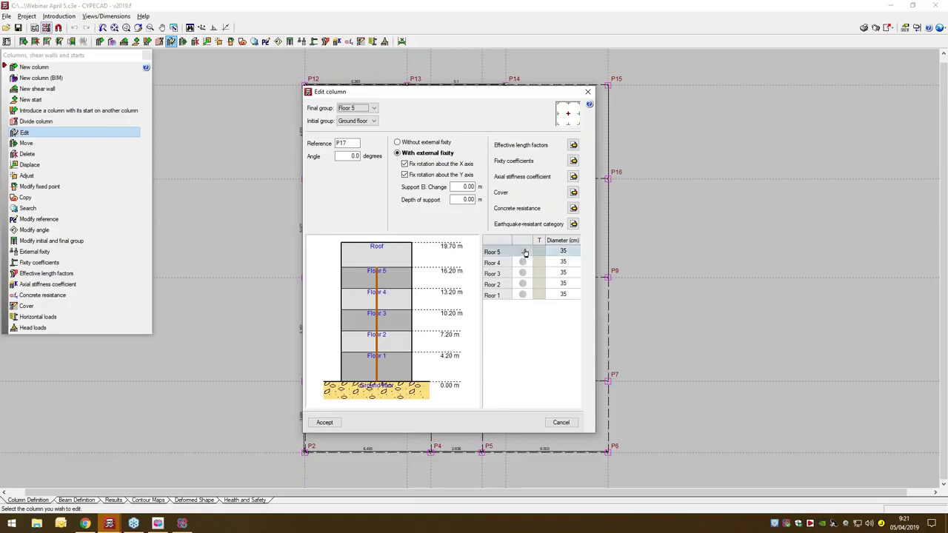
{"action": "left_click", "coordinate": [524, 253]}
{"action": "left_click_drag", "start_coordinate": [326, 91], "coordinate": [331, 151]}
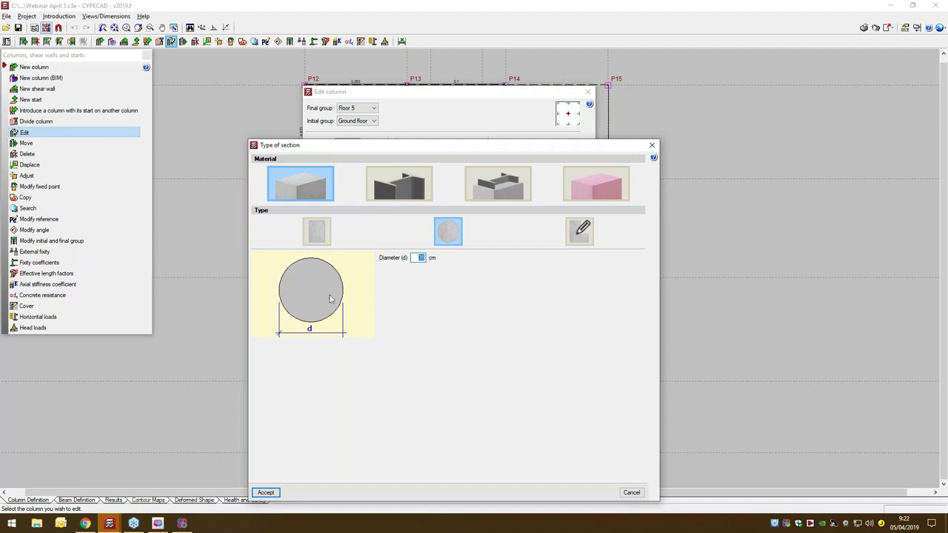
{"action": "left_click", "coordinate": [317, 233]}
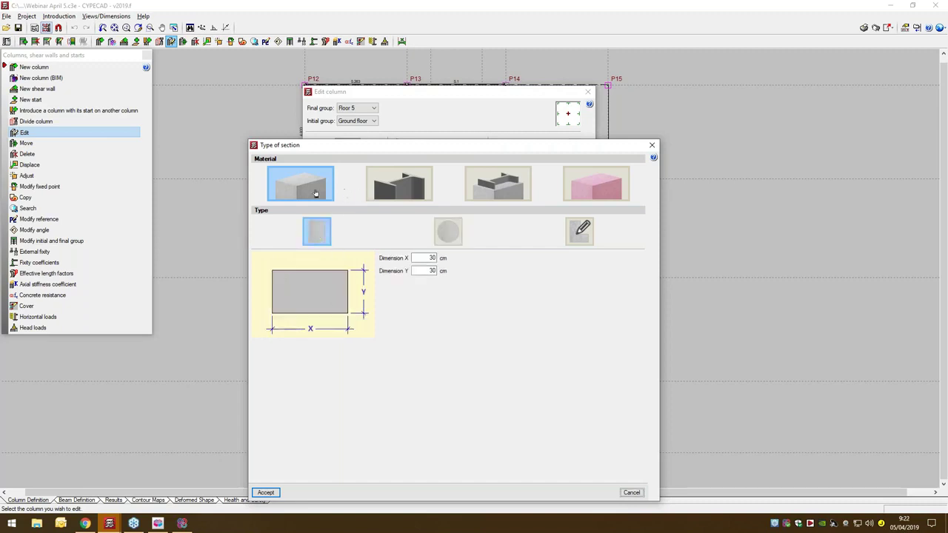
{"action": "left_click", "coordinate": [418, 189]}
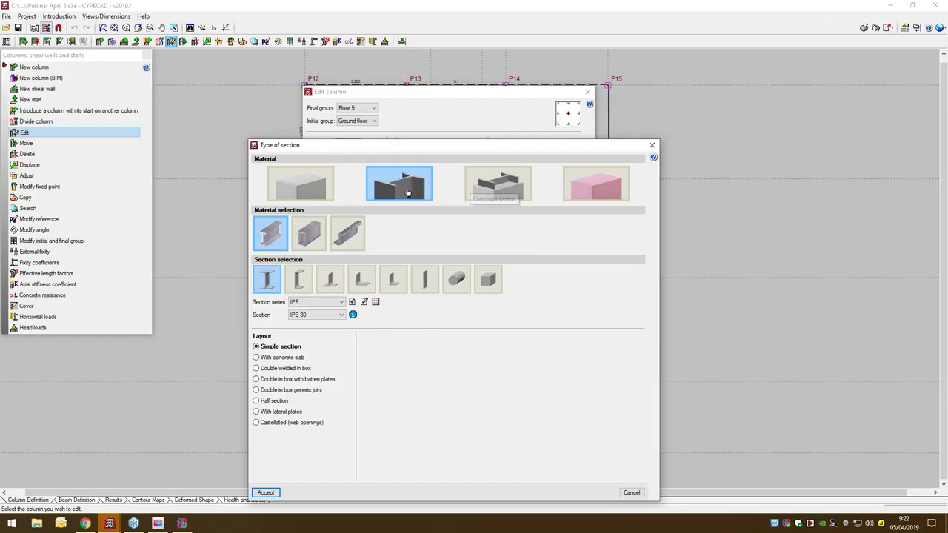
{"action": "left_click", "coordinate": [320, 194]}
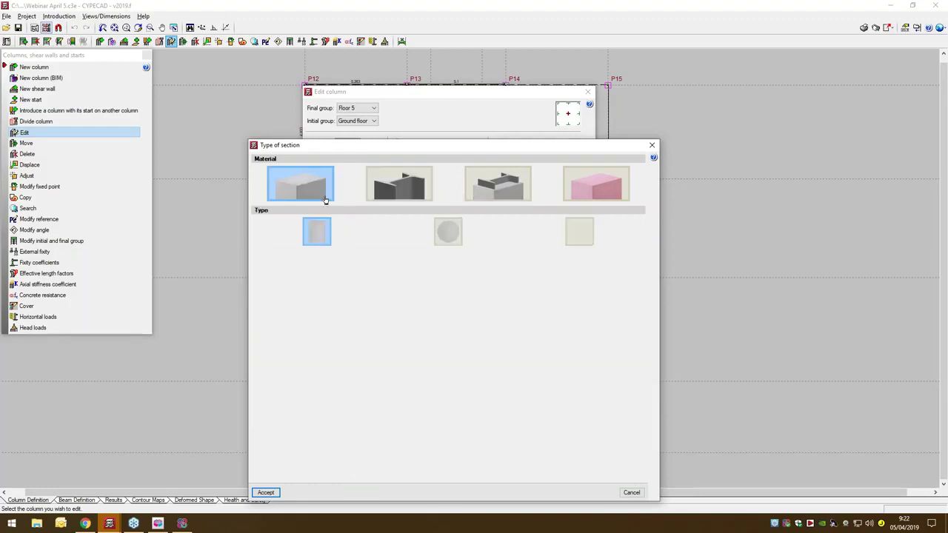
{"action": "left_click", "coordinate": [444, 232]}
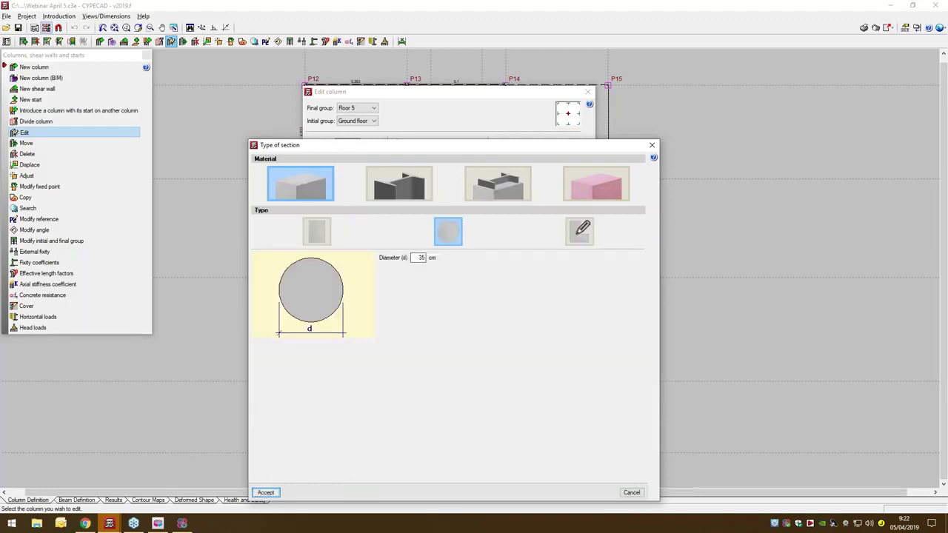
{"action": "left_click", "coordinate": [265, 493]}
{"action": "left_click", "coordinate": [326, 422]}
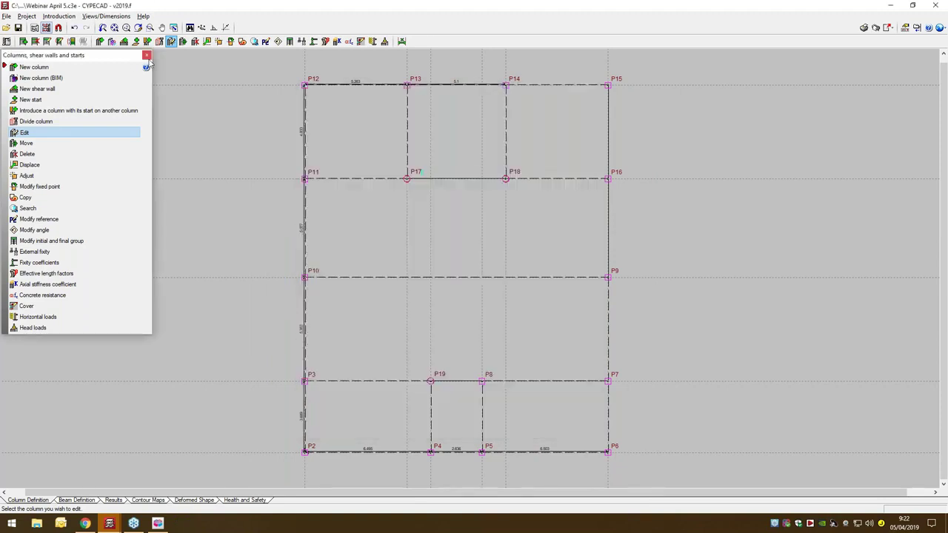
Switch to Beam Definition and inspect the building's columns in an orbited 3D view
{"action": "left_click", "coordinate": [147, 55]}
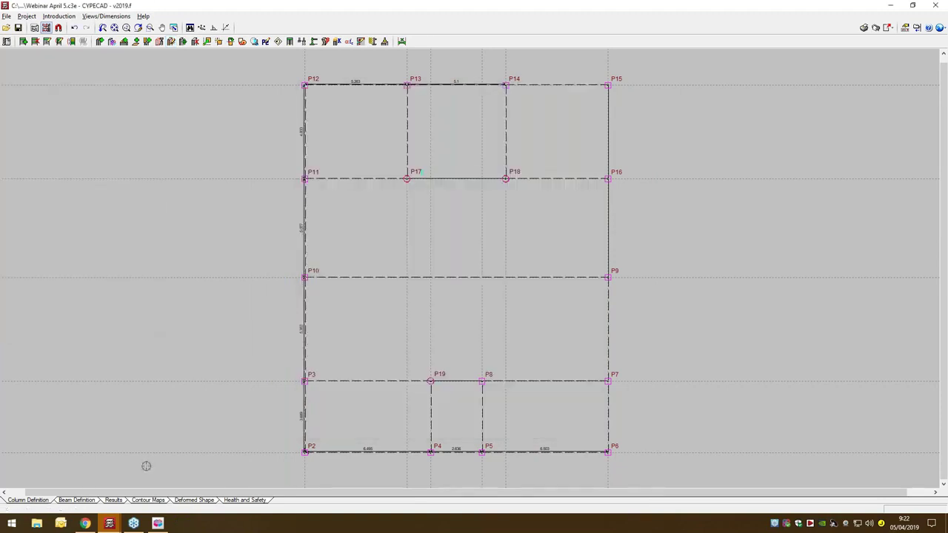
{"action": "left_click", "coordinate": [66, 500]}
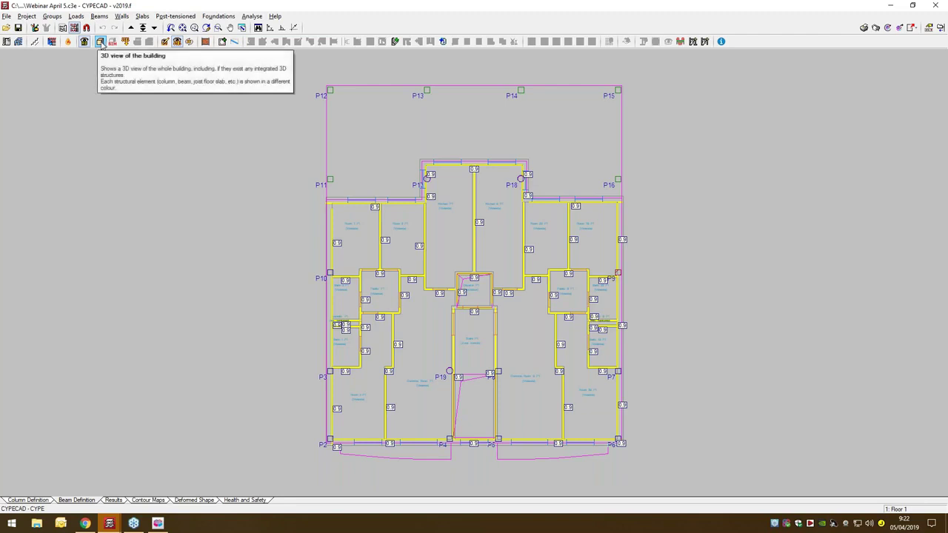
{"action": "left_click", "coordinate": [101, 42]}
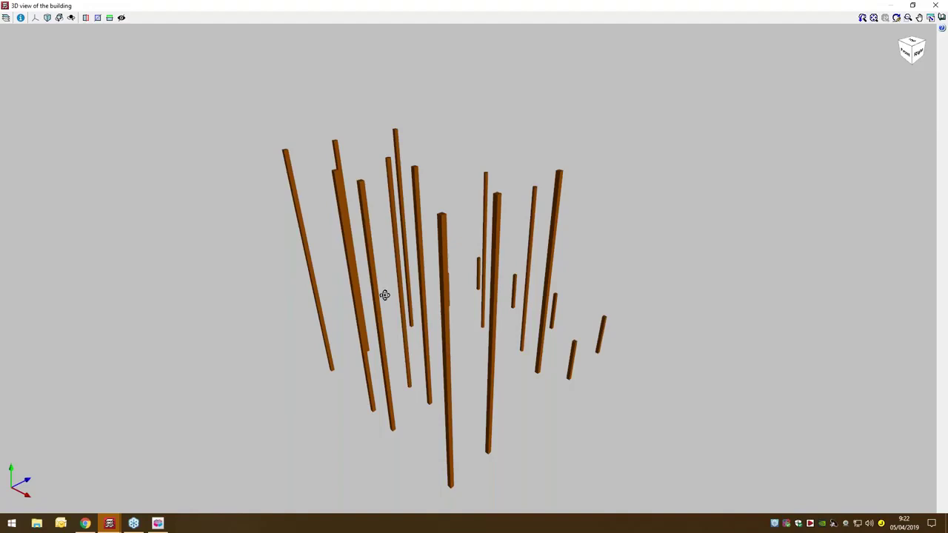
{"action": "left_click_drag", "start_coordinate": [385, 295], "coordinate": [592, 333]}
{"action": "left_click", "coordinate": [935, 5]}
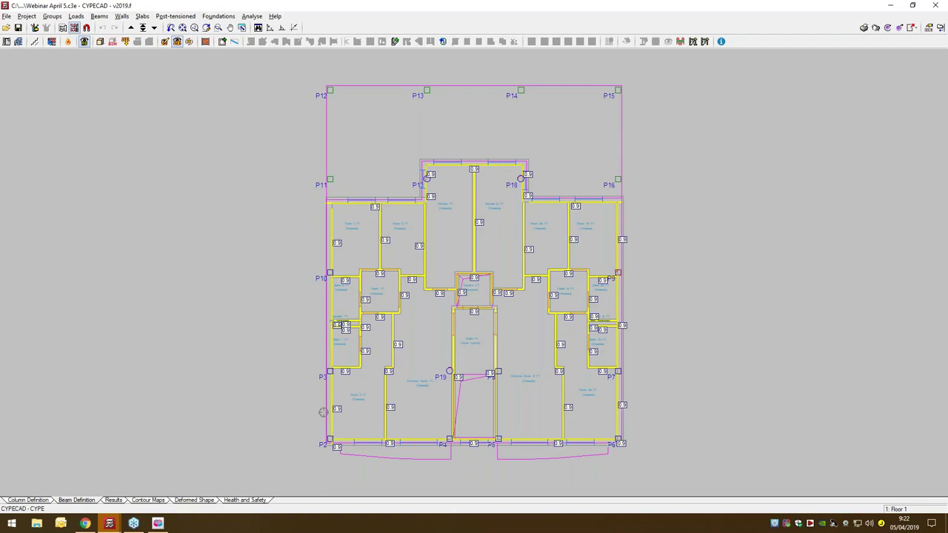
Start Walls > Define wall to list the available wall types
{"action": "middle_click_drag", "start_coordinate": [528, 360], "coordinate": [494, 368]}
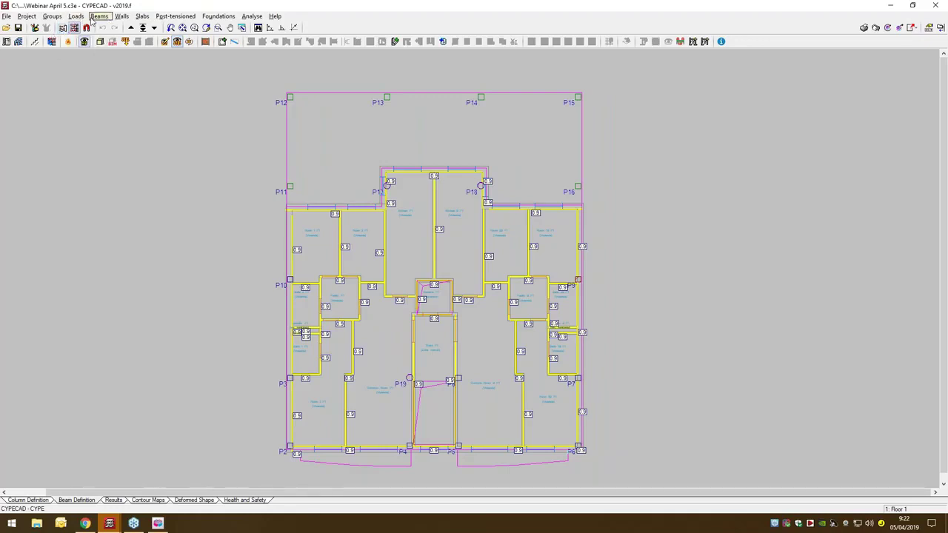
{"action": "left_click", "coordinate": [121, 16]}
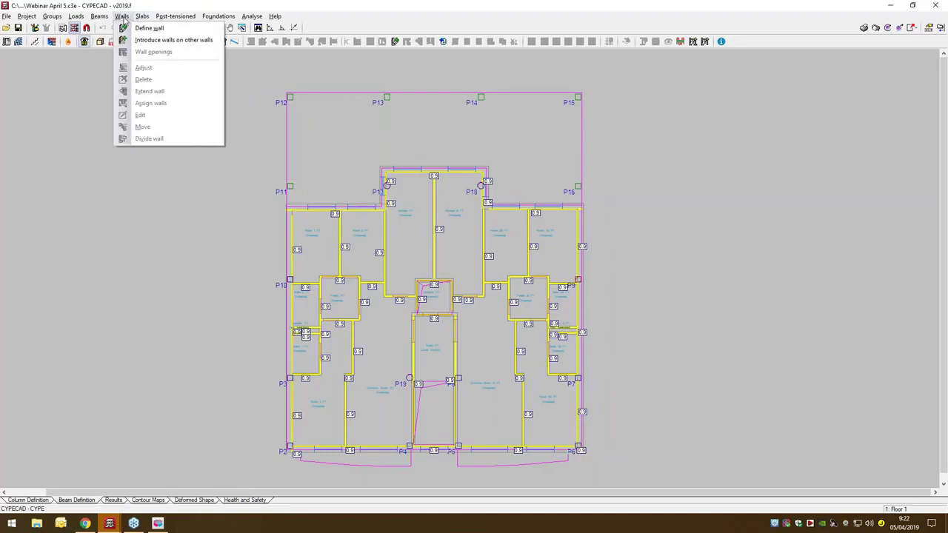
{"action": "left_click", "coordinate": [148, 27]}
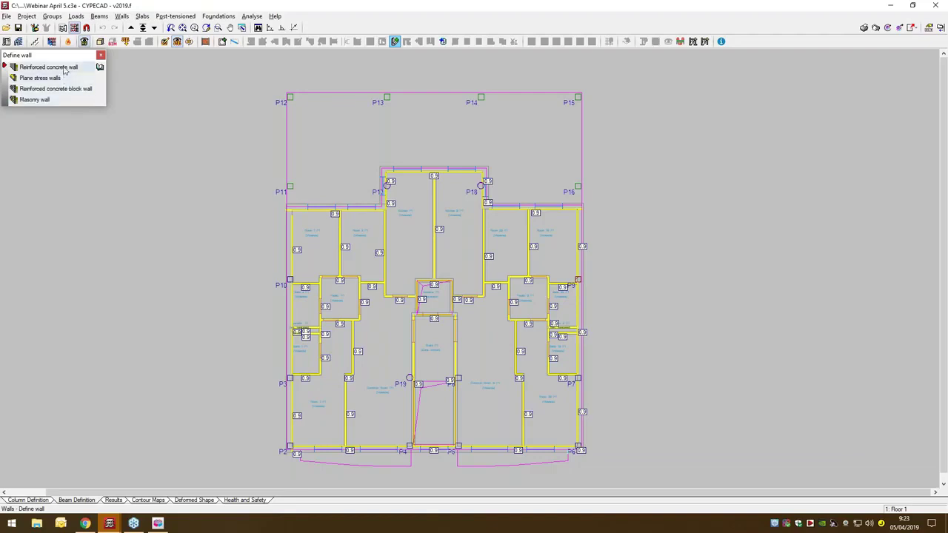
Make reinforced concrete wall W1 reach Floor 5 with 0.1 left and right thickness throughout
{"action": "left_click", "coordinate": [65, 70]}
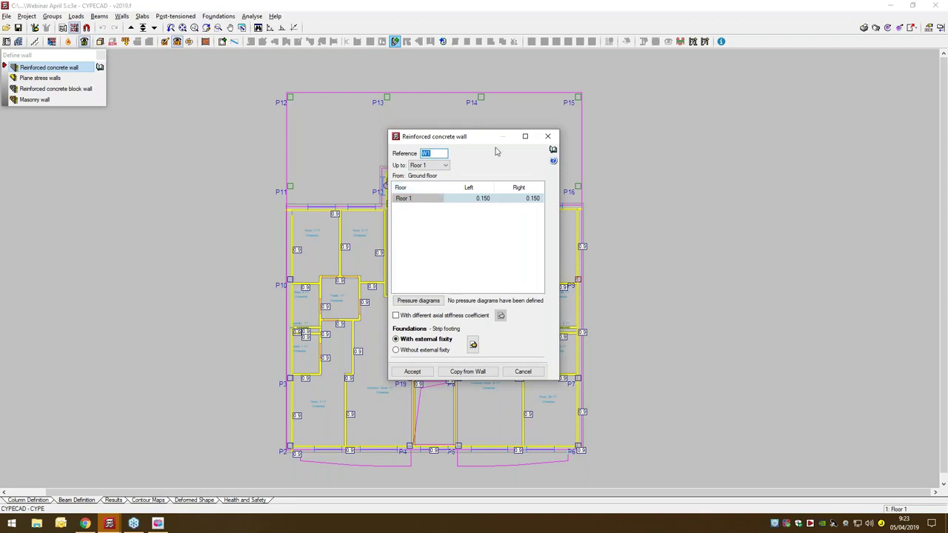
{"action": "left_click", "coordinate": [445, 165]}
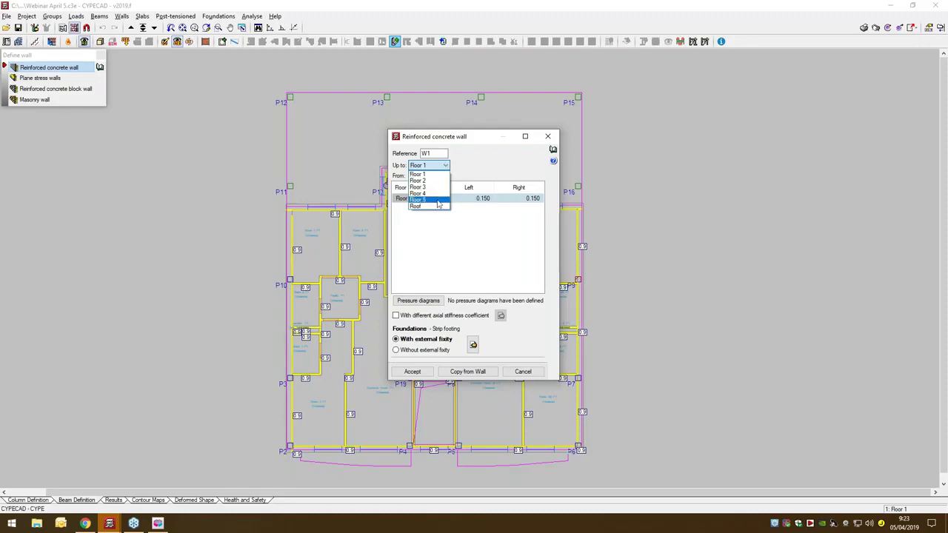
{"action": "left_click", "coordinate": [437, 200]}
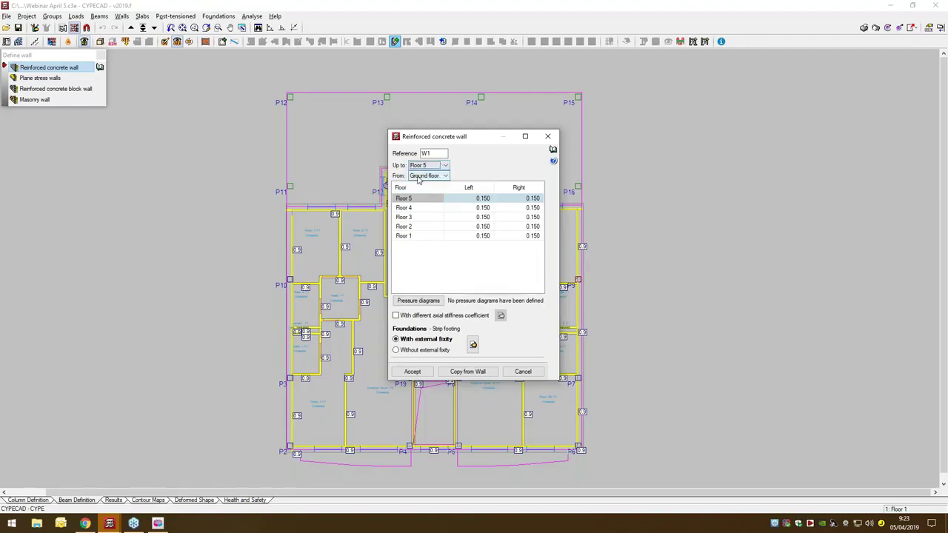
{"action": "left_click_drag", "start_coordinate": [459, 199], "coordinate": [465, 263]}
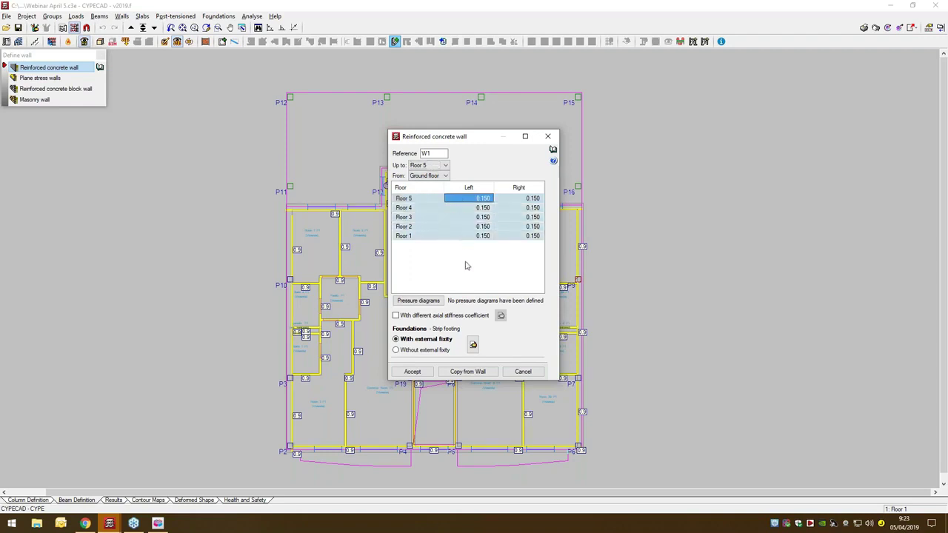
{"action": "type", "text": "0."}
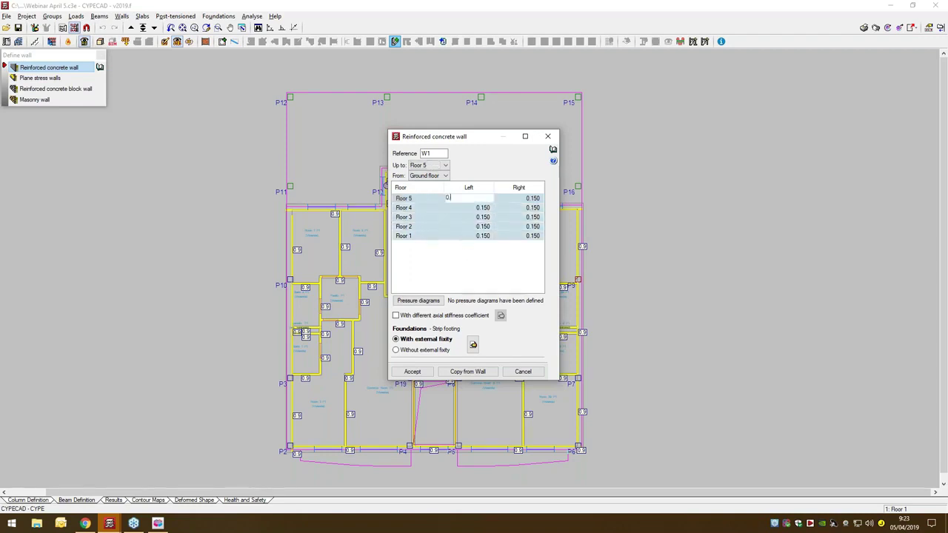
{"action": "key", "text": "Return"}
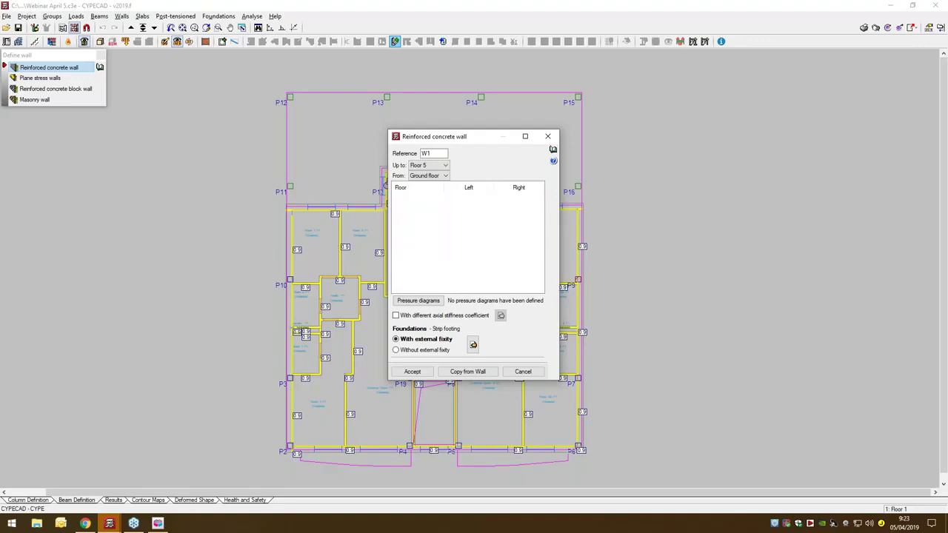
{"action": "left_click_drag", "start_coordinate": [516, 210], "coordinate": [516, 244]}
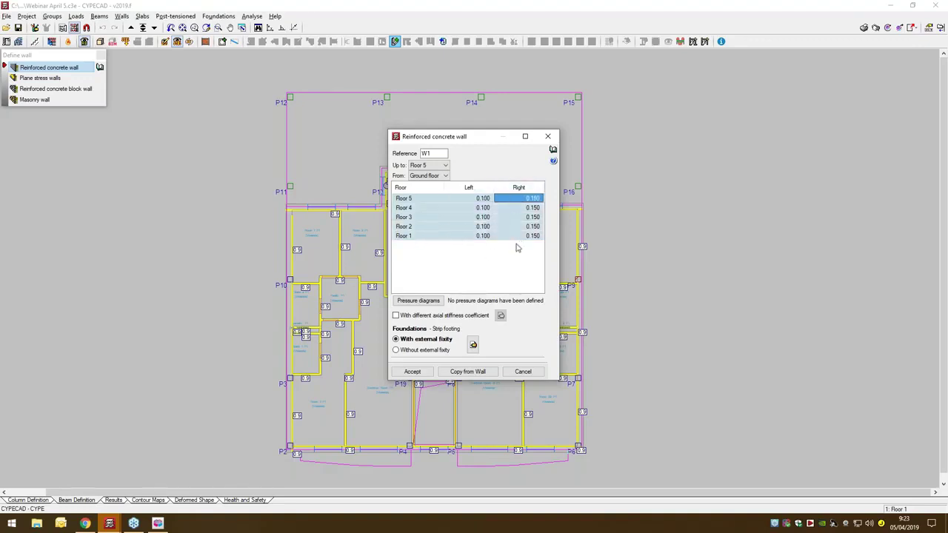
{"action": "type", "text": "0"}
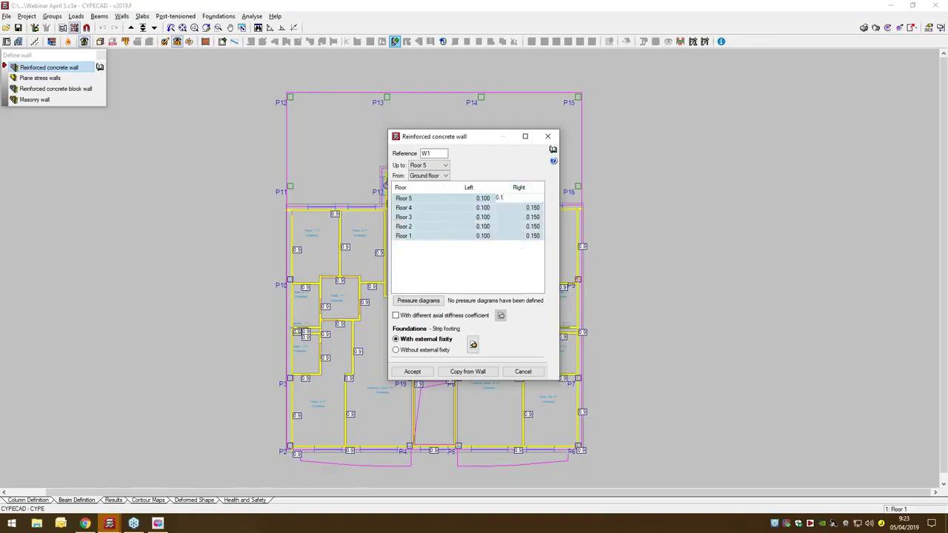
{"action": "type", "text": ".1"}
{"action": "key", "text": "Return"}
Draw orthogonal walls W1–W3 along the elevator's left, top and right sides
{"action": "left_click", "coordinate": [412, 371]}
{"action": "scroll", "coordinate": [420, 312], "scroll_direction": "up", "scroll_amount": 6}
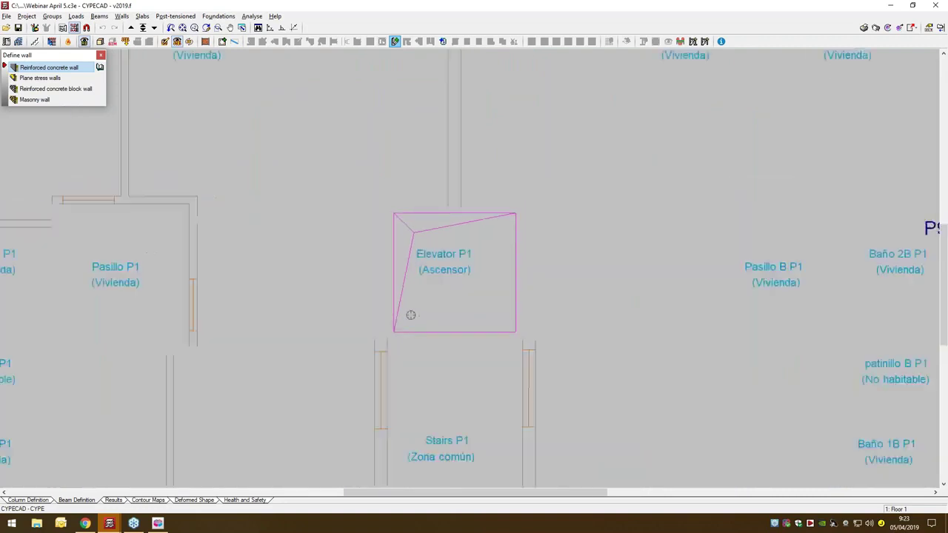
{"action": "scroll", "coordinate": [409, 345], "scroll_direction": "up", "scroll_amount": 1}
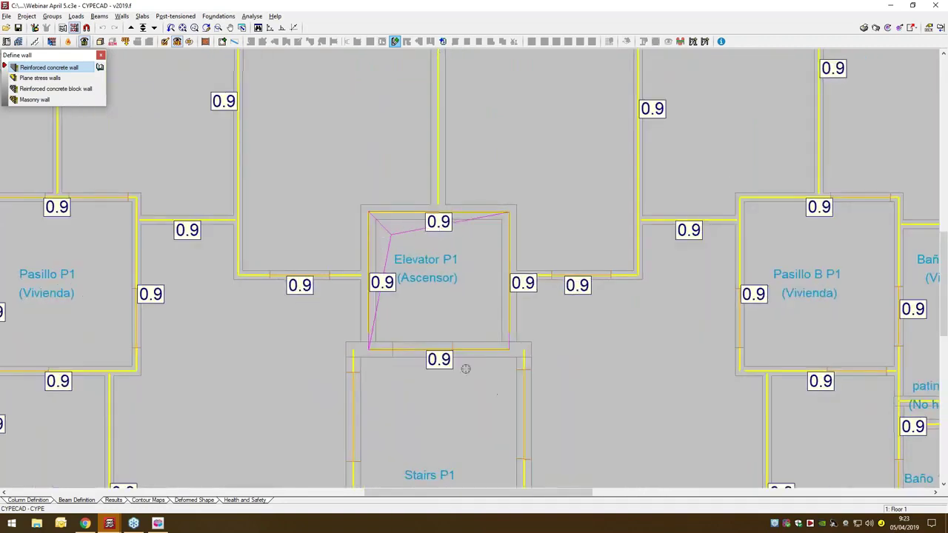
{"action": "left_click", "coordinate": [367, 353]}
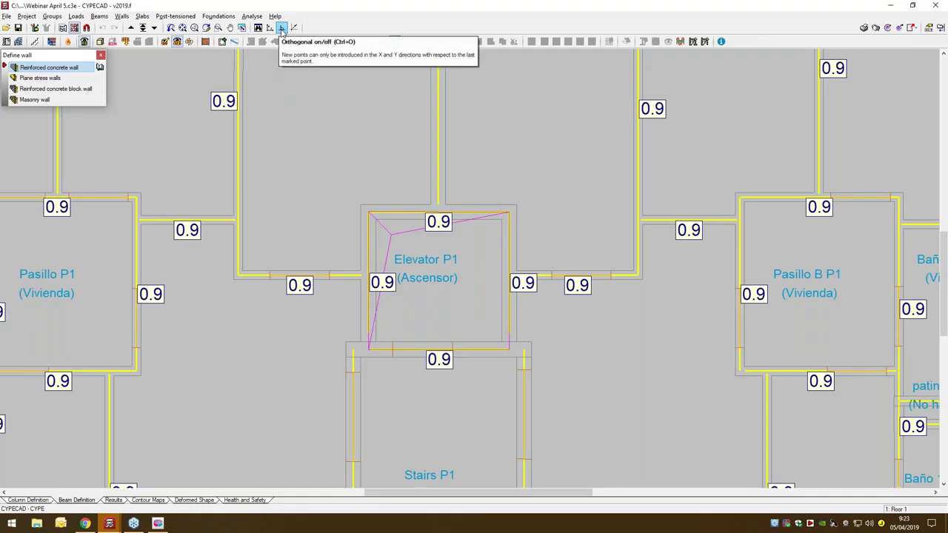
{"action": "left_click", "coordinate": [281, 28]}
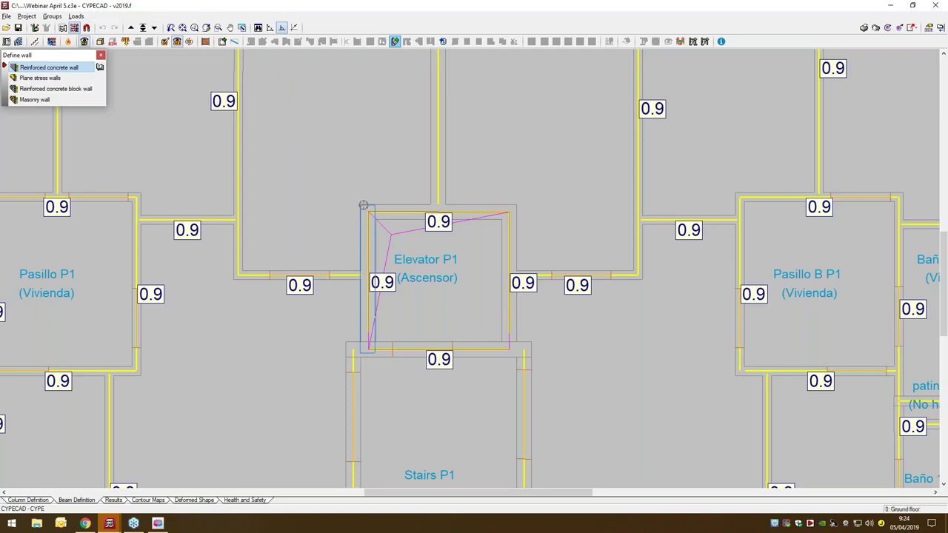
{"action": "left_click", "coordinate": [363, 205]}
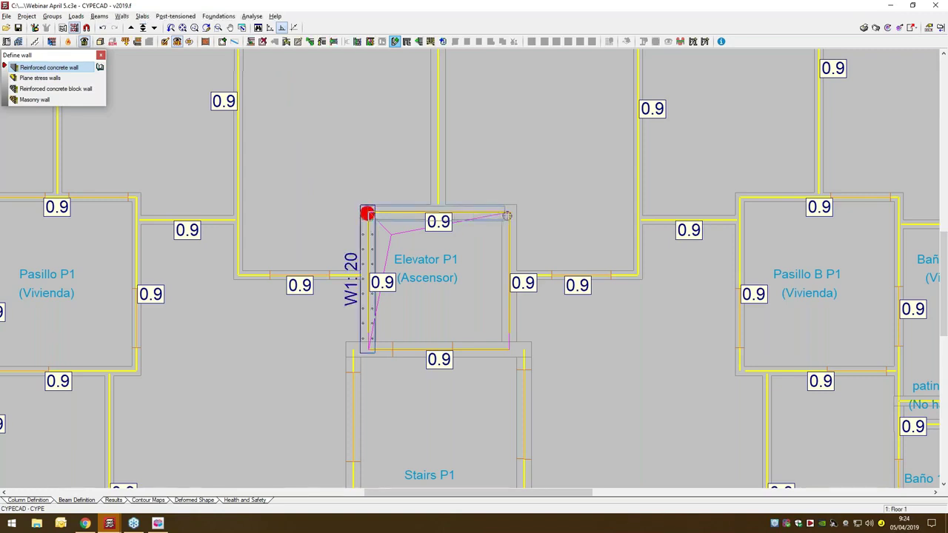
{"action": "left_click", "coordinate": [516, 215]}
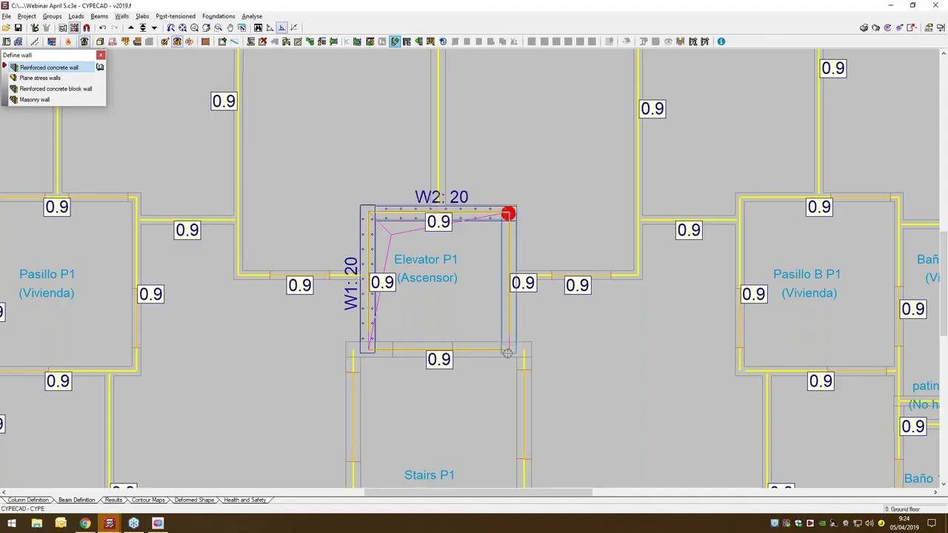
{"action": "left_click", "coordinate": [507, 353]}
{"action": "right_click", "coordinate": [598, 320]}
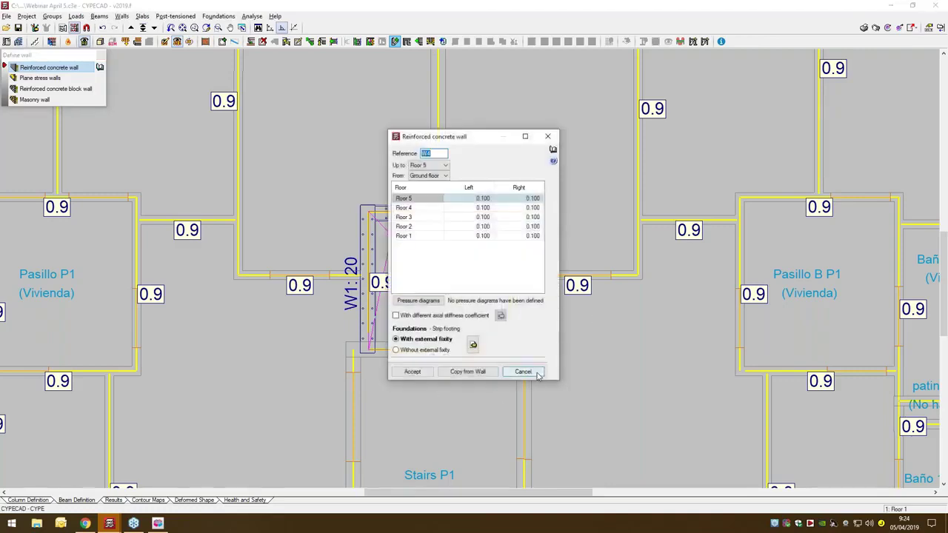
{"action": "left_click", "coordinate": [523, 372]}
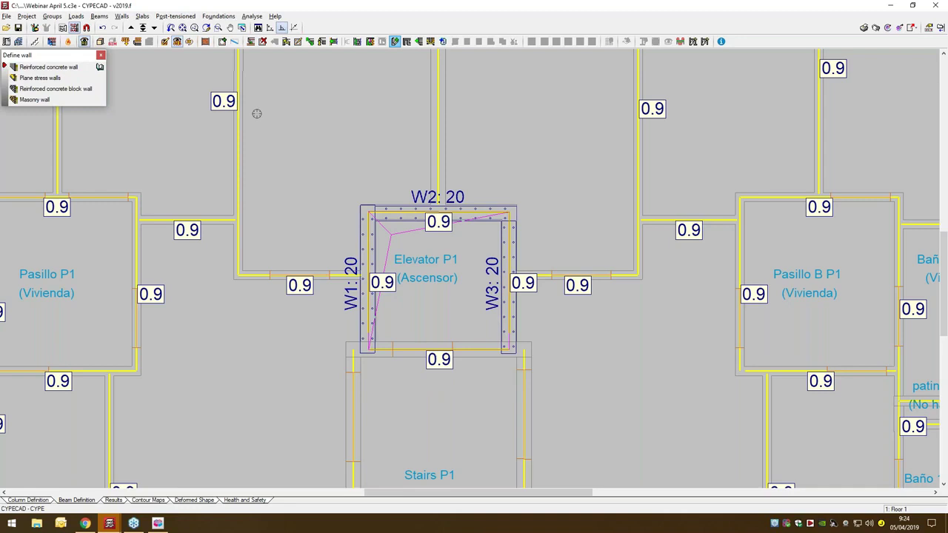
Check the new elevator walls in a 3D view of the building
{"action": "left_click", "coordinate": [102, 55]}
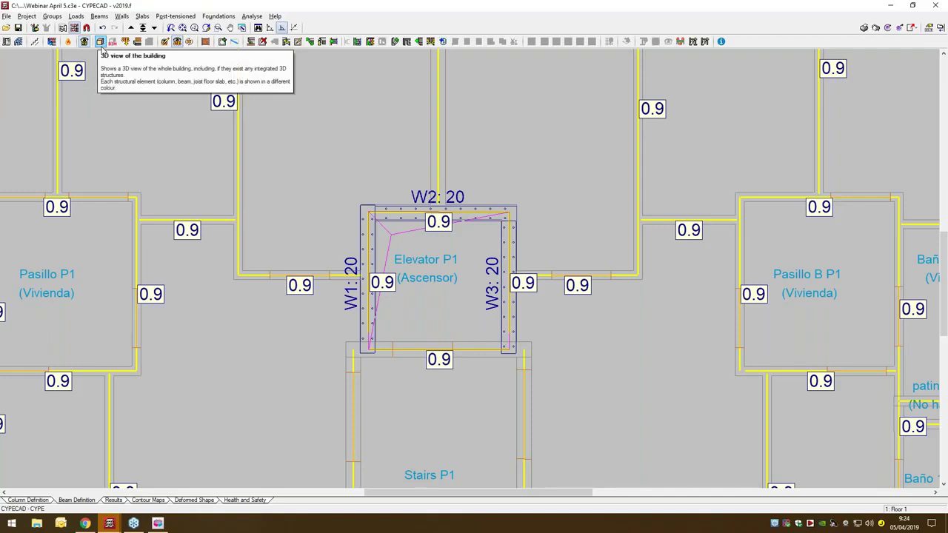
{"action": "left_click", "coordinate": [101, 48]}
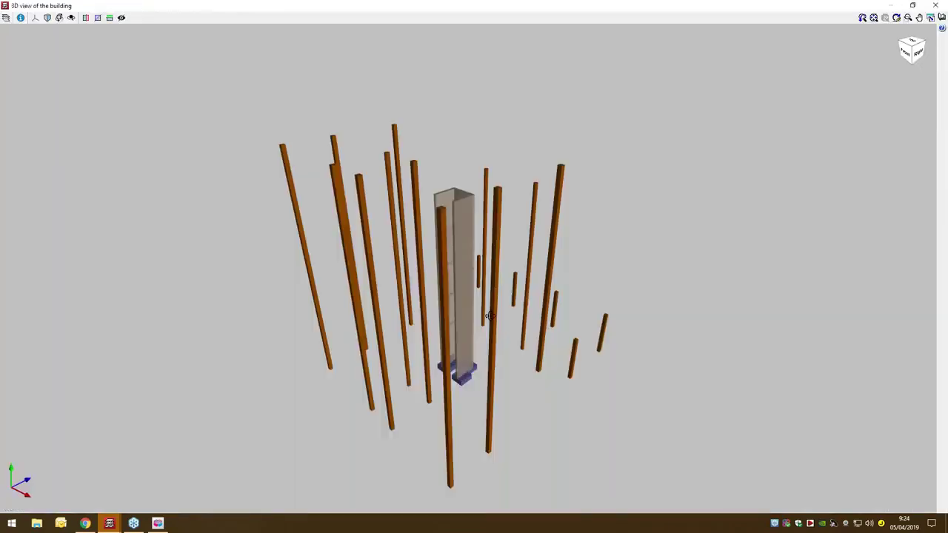
{"action": "left_click_drag", "start_coordinate": [489, 314], "coordinate": [477, 328]}
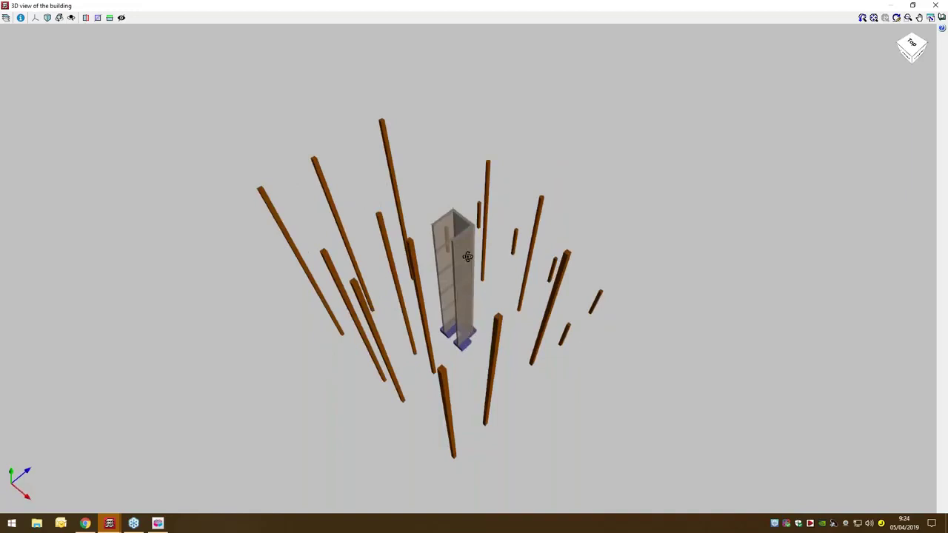
{"action": "left_click_drag", "start_coordinate": [484, 257], "coordinate": [501, 240]}
{"action": "left_click", "coordinate": [942, 4]}
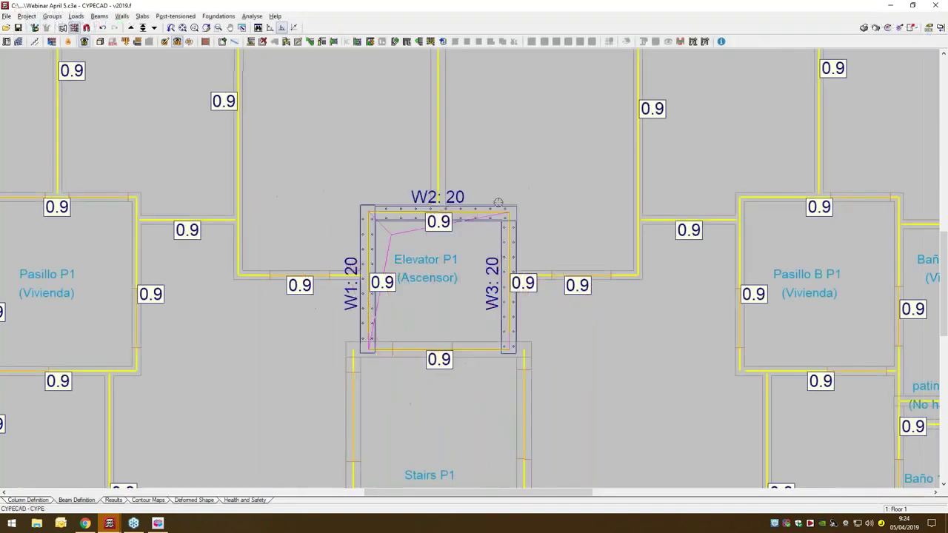
Define a 30 cm-wide beam across the elevator's open bottom side
{"action": "left_click", "coordinate": [105, 17]}
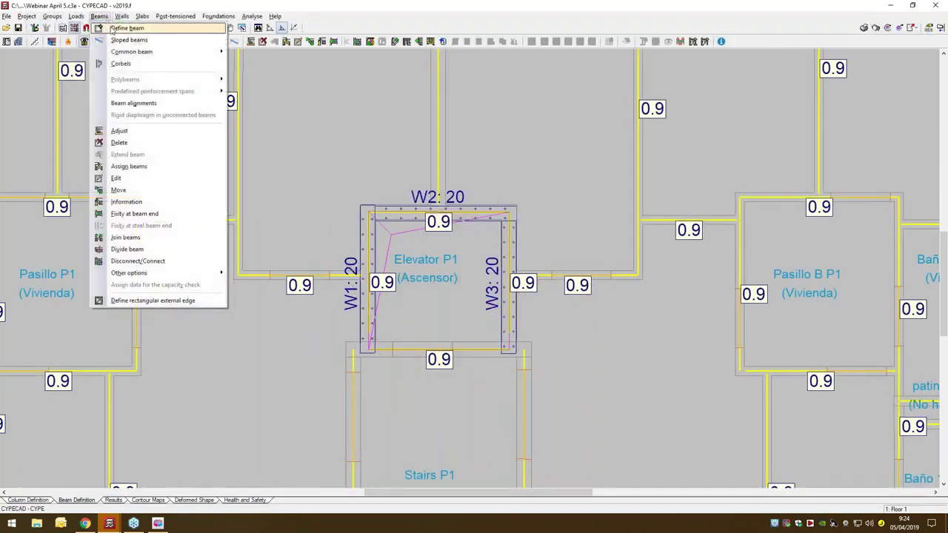
{"action": "left_click", "coordinate": [122, 28]}
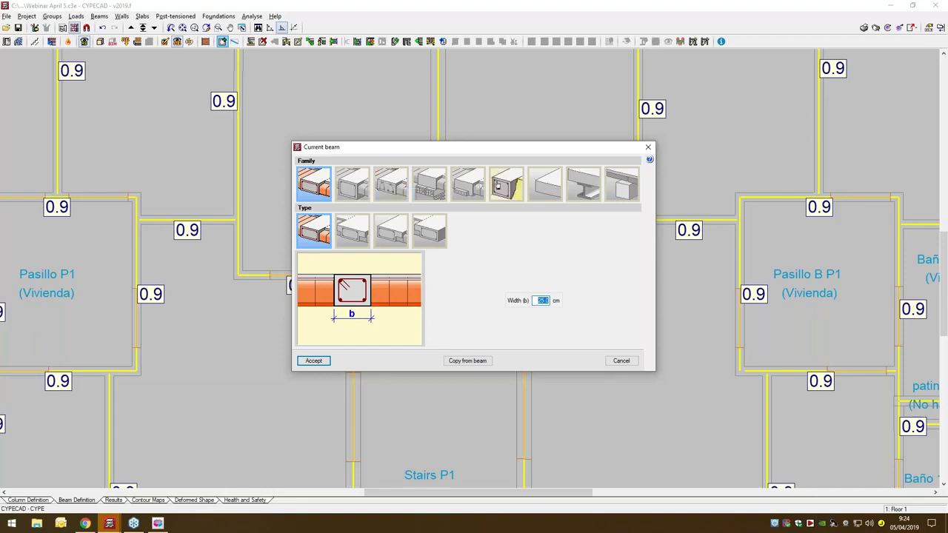
{"action": "left_click", "coordinate": [320, 176]}
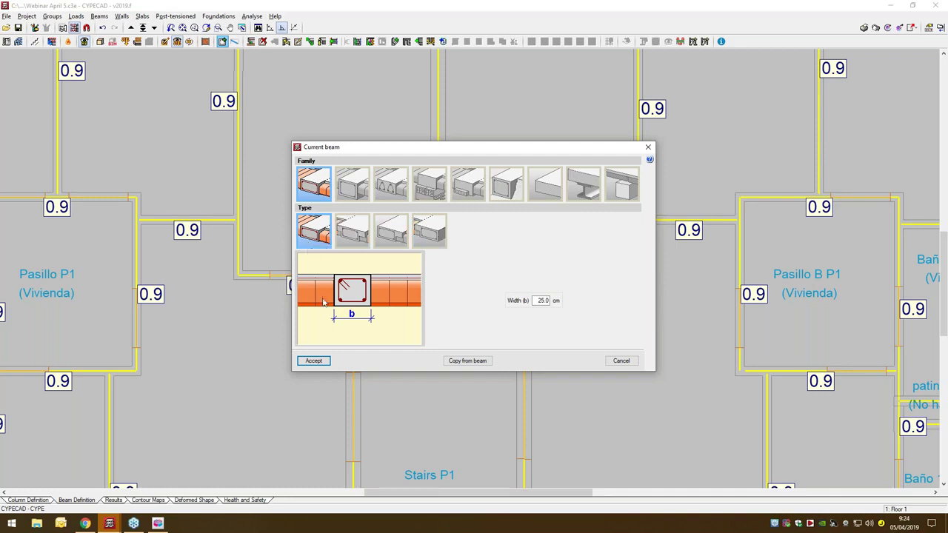
{"action": "double_click", "coordinate": [548, 301]}
{"action": "type", "text": "30"}
{"action": "left_click", "coordinate": [312, 362]}
{"action": "left_click", "coordinate": [367, 348]}
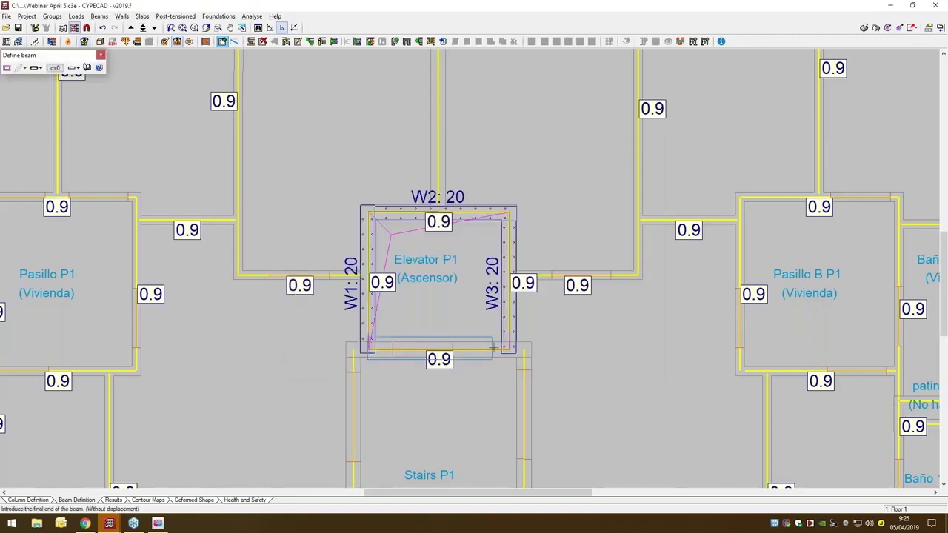
{"action": "left_click", "coordinate": [506, 346]}
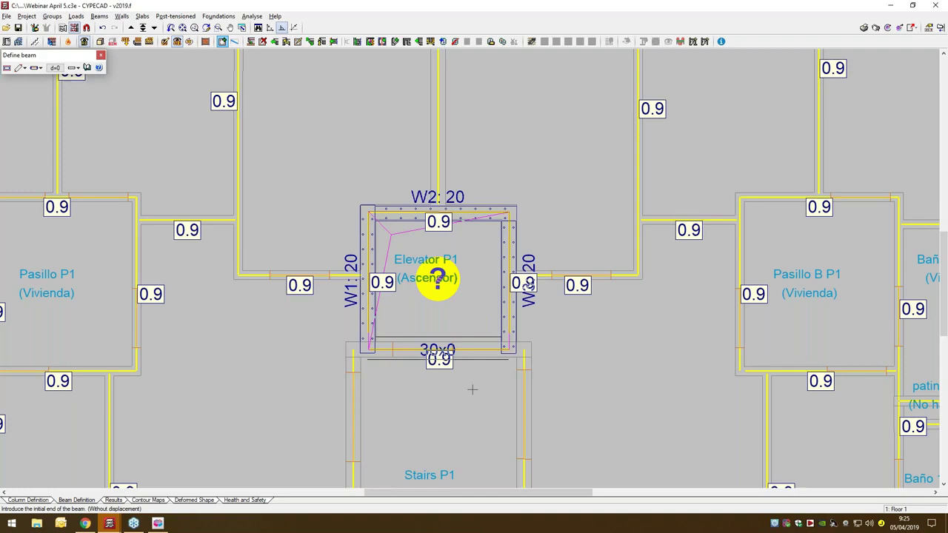
Add perimeter beams linking columns P2, P12, P15, P6 and back to P2
{"action": "scroll", "coordinate": [472, 389], "scroll_direction": "down", "scroll_amount": 5}
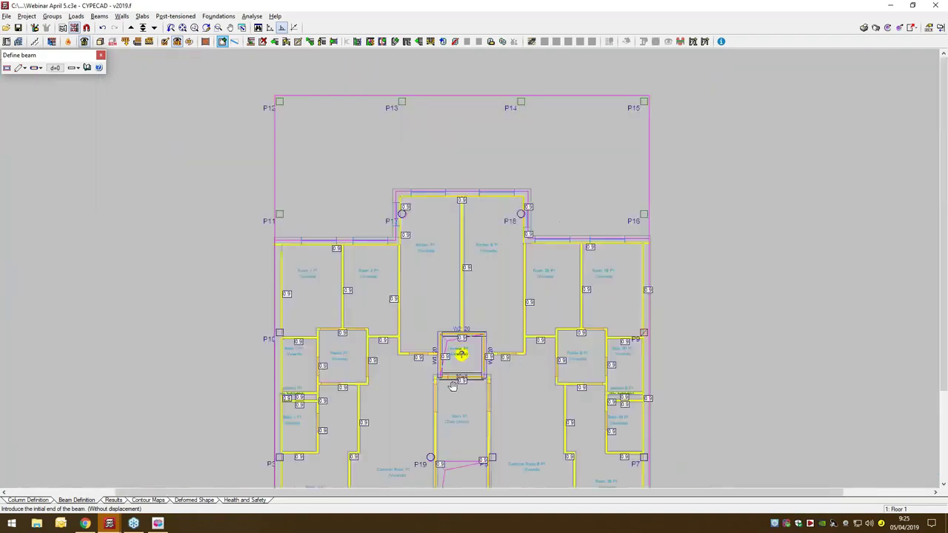
{"action": "scroll", "coordinate": [453, 385], "scroll_direction": "down", "scroll_amount": 2}
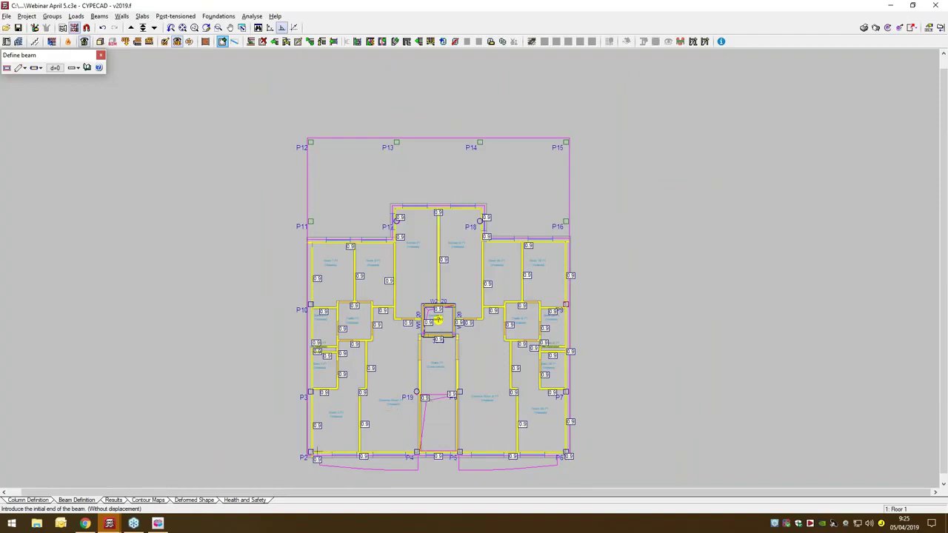
{"action": "left_click", "coordinate": [310, 451]}
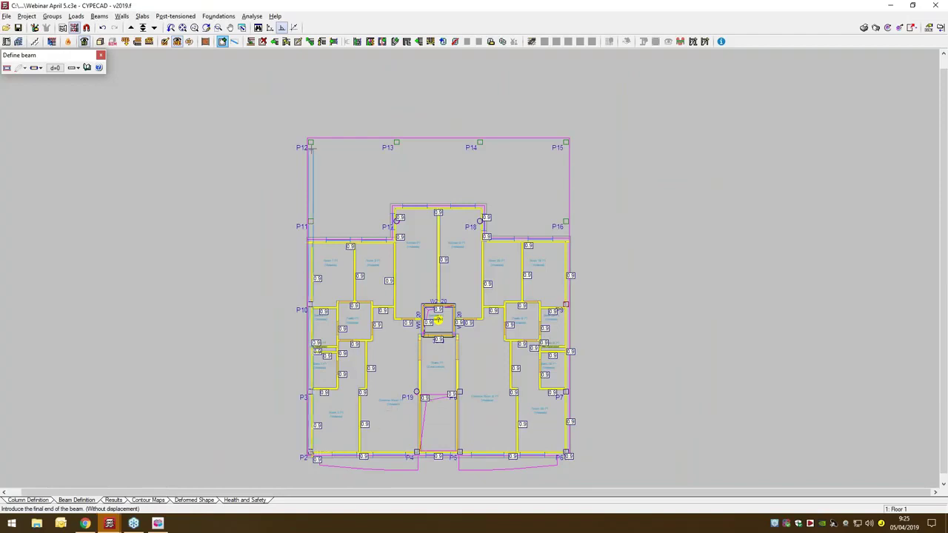
{"action": "left_click", "coordinate": [310, 140]}
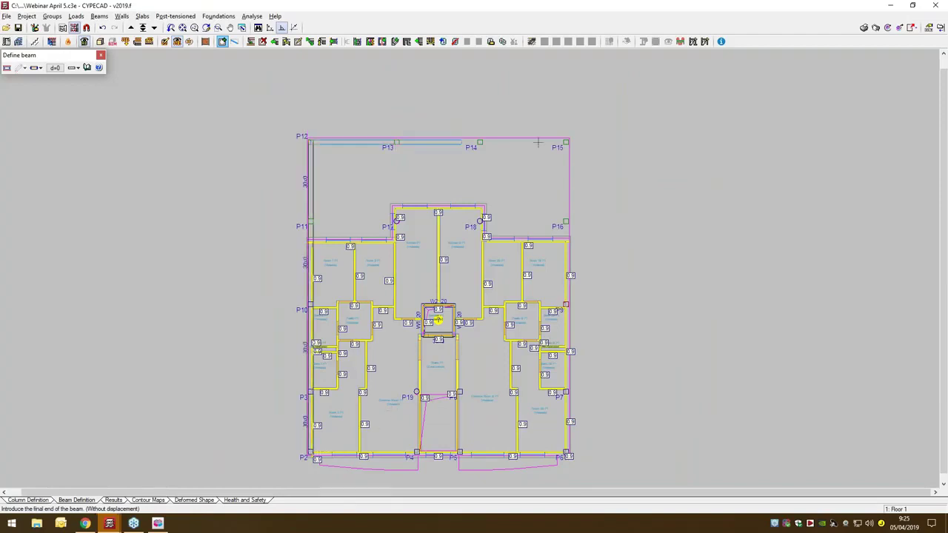
{"action": "left_click", "coordinate": [566, 140]}
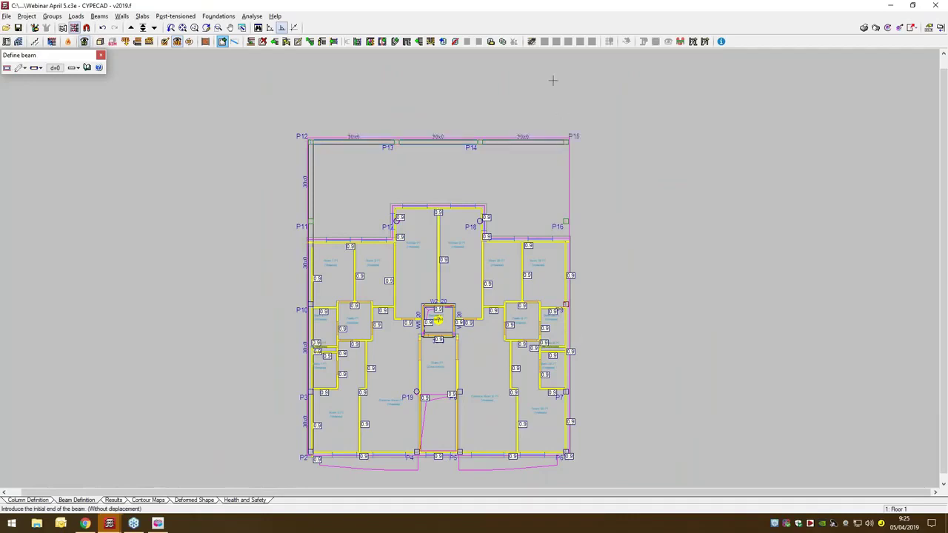
{"action": "left_click", "coordinate": [566, 140]}
{"action": "double_click", "coordinate": [566, 453]}
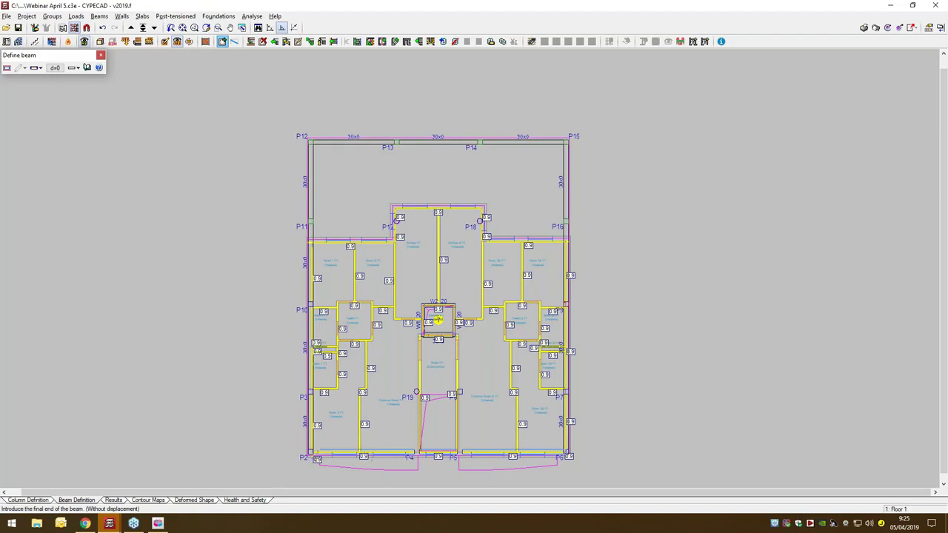
{"action": "left_click", "coordinate": [310, 453]}
Review the current beam properties without changes and recentre the floor plan
{"action": "right_click", "coordinate": [297, 454]}
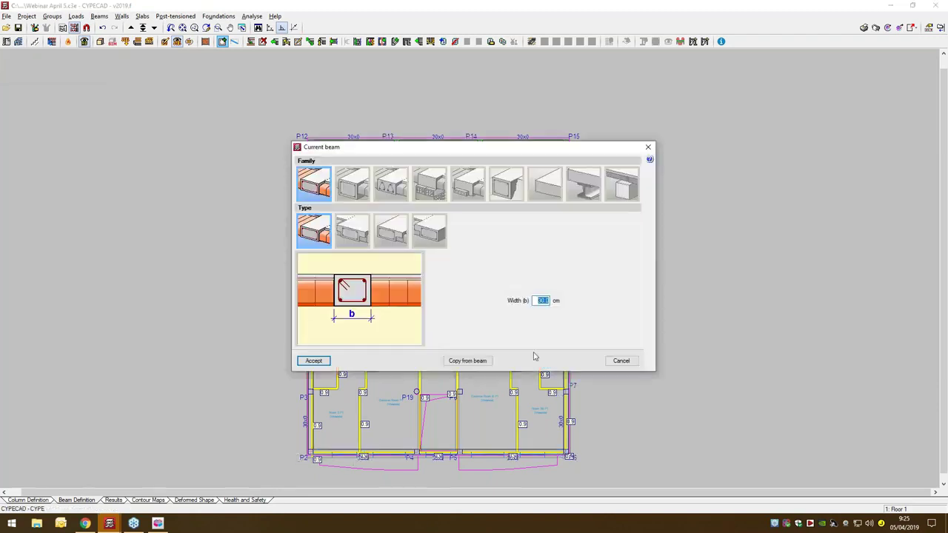
{"action": "left_click", "coordinate": [641, 361]}
{"action": "middle_click_drag", "start_coordinate": [613, 438], "coordinate": [596, 417]}
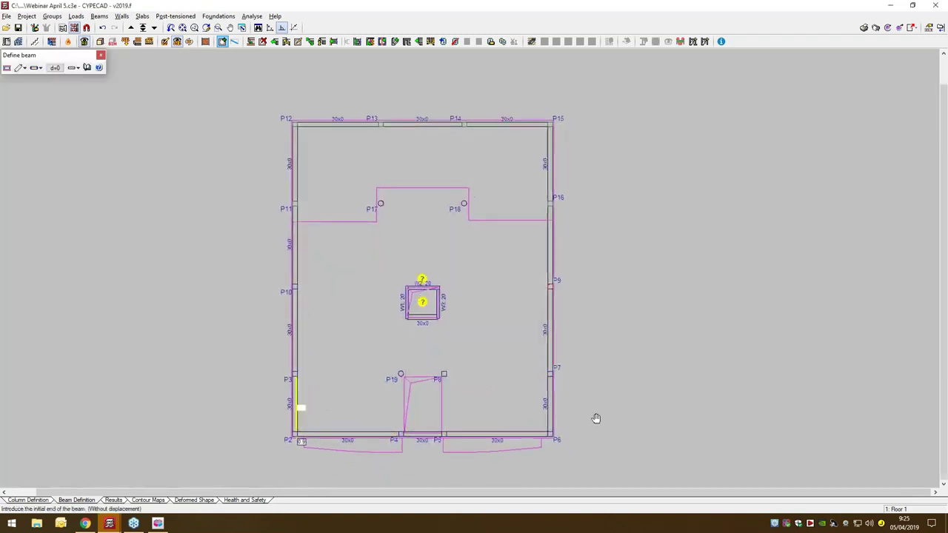
{"action": "scroll", "coordinate": [596, 418], "scroll_direction": "up", "scroll_amount": 2}
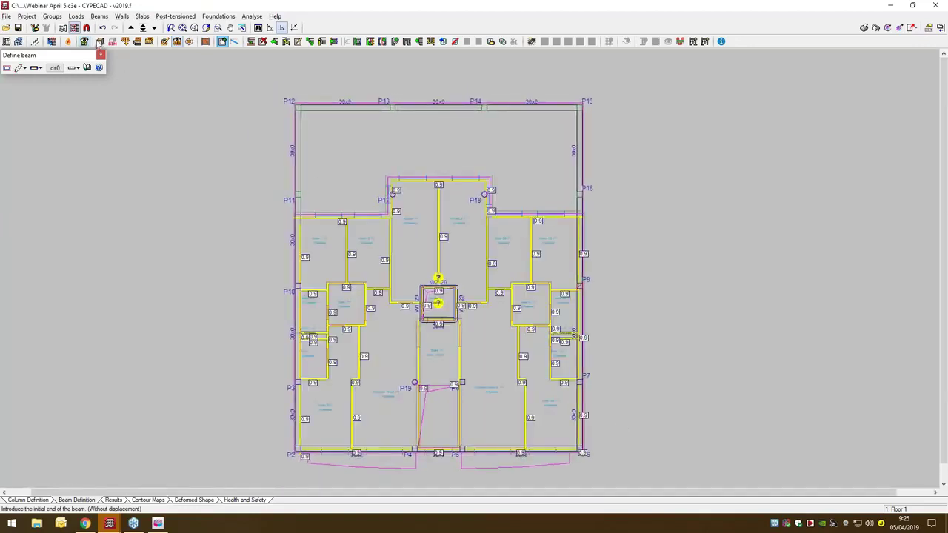
{"action": "left_click", "coordinate": [142, 16]}
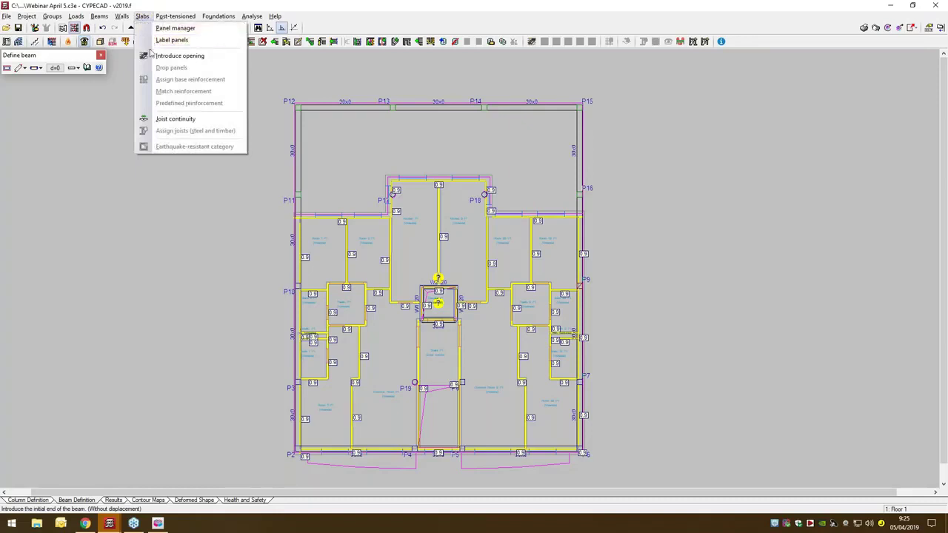
Delete the slab panel inside the elevator shaft, leaving an opening
{"action": "left_click", "coordinate": [159, 30]}
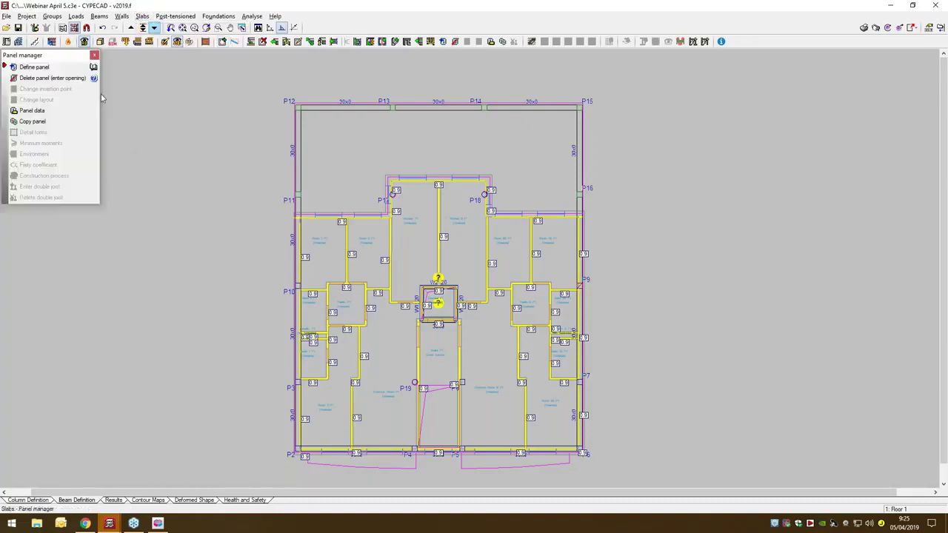
{"action": "left_click", "coordinate": [41, 78]}
{"action": "scroll", "coordinate": [436, 299], "scroll_direction": "up", "scroll_amount": 2}
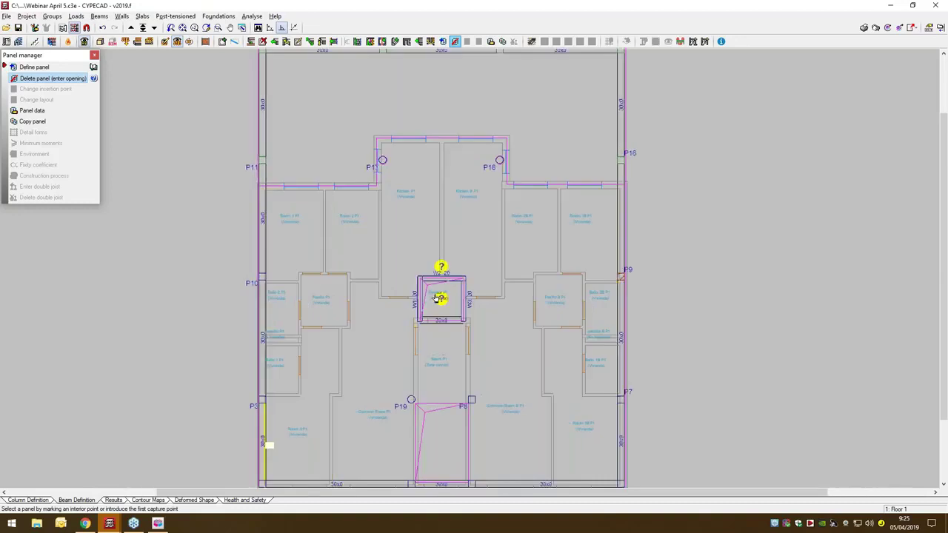
{"action": "scroll", "coordinate": [435, 297], "scroll_direction": "up", "scroll_amount": 2}
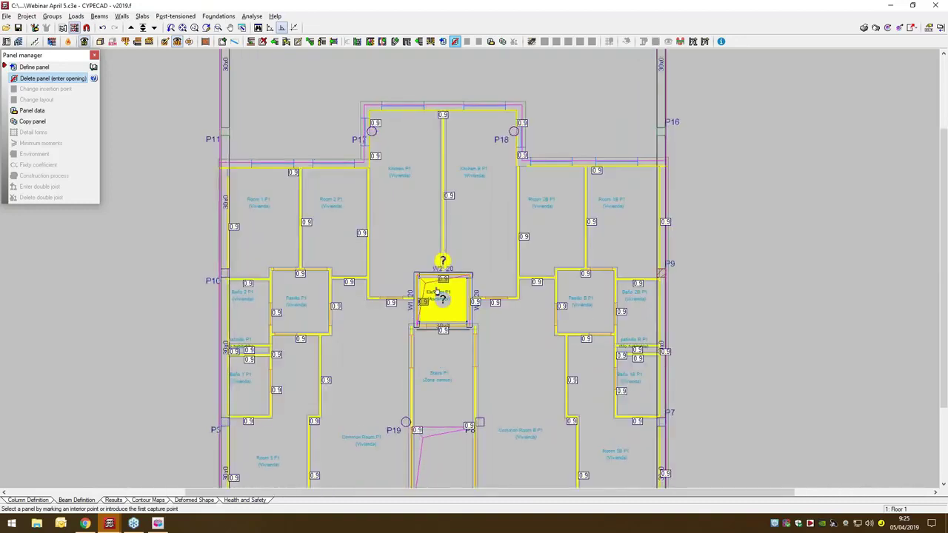
{"action": "left_click", "coordinate": [438, 293]}
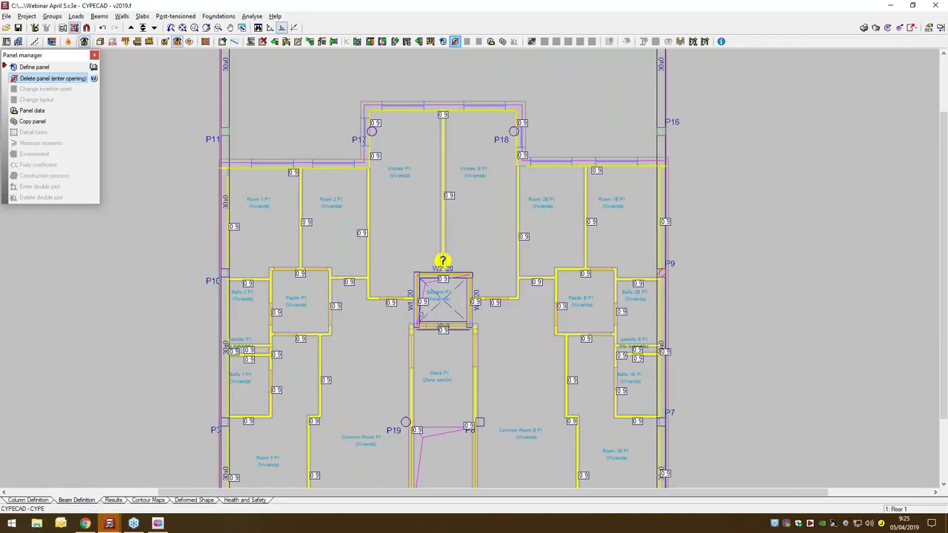
{"action": "scroll", "coordinate": [417, 313], "scroll_direction": "down", "scroll_amount": 1}
{"action": "left_click", "coordinate": [37, 68]}
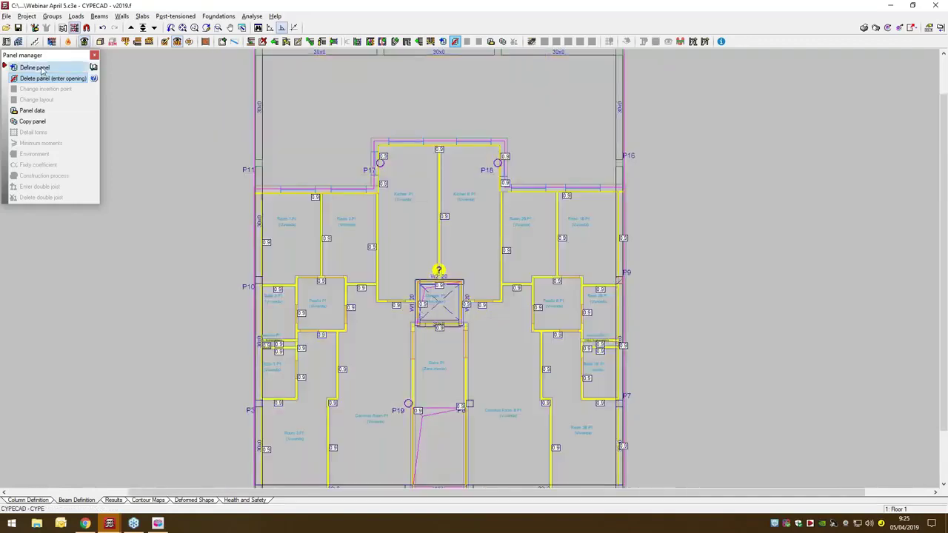
Apply FOREL 27(30)_n12 waffle slabs to Floor 1, ribs aligned with the bottom beam
{"action": "left_click", "coordinate": [327, 194]}
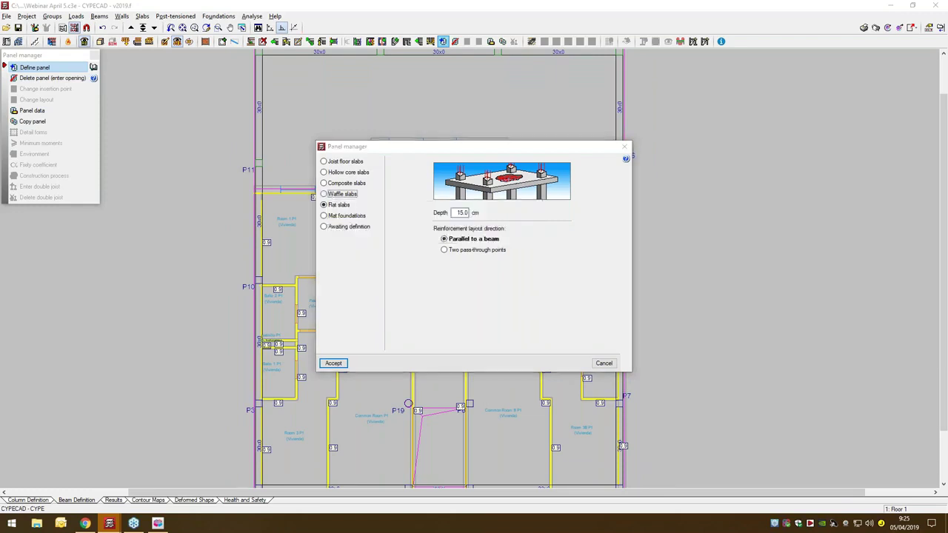
{"action": "left_click", "coordinate": [400, 346]}
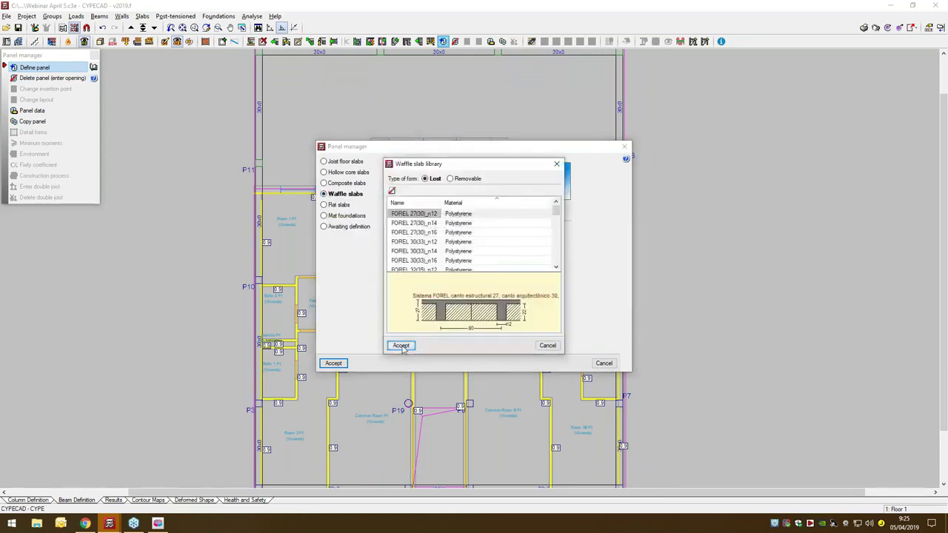
{"action": "left_click", "coordinate": [333, 363]}
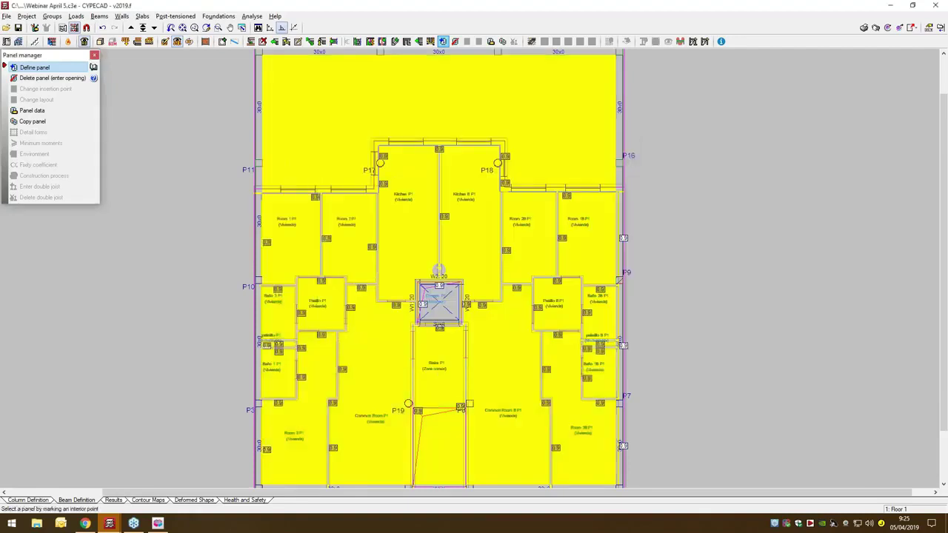
{"action": "scroll", "coordinate": [350, 197], "scroll_direction": "down", "scroll_amount": 2}
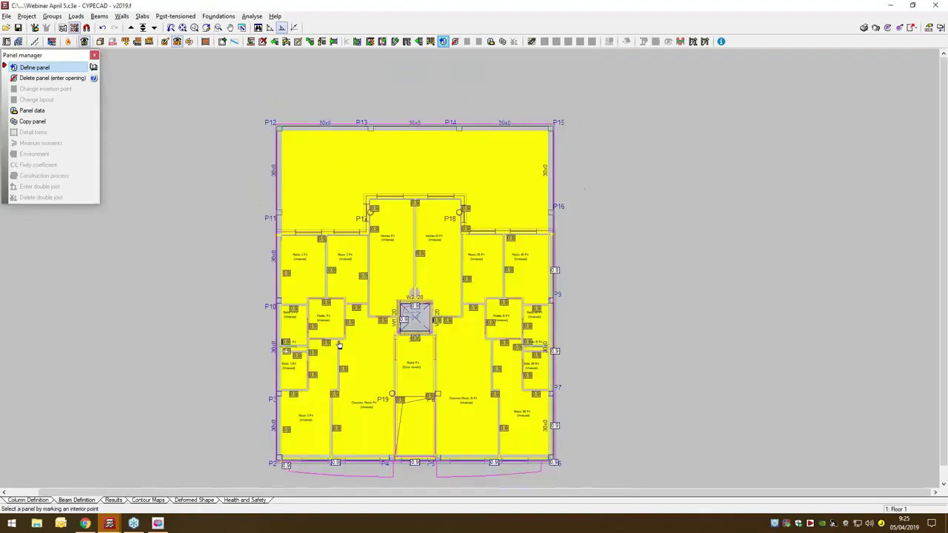
{"action": "left_click", "coordinate": [349, 398]}
{"action": "left_click", "coordinate": [359, 454]}
{"action": "scroll", "coordinate": [240, 382], "scroll_direction": "up", "scroll_amount": 1}
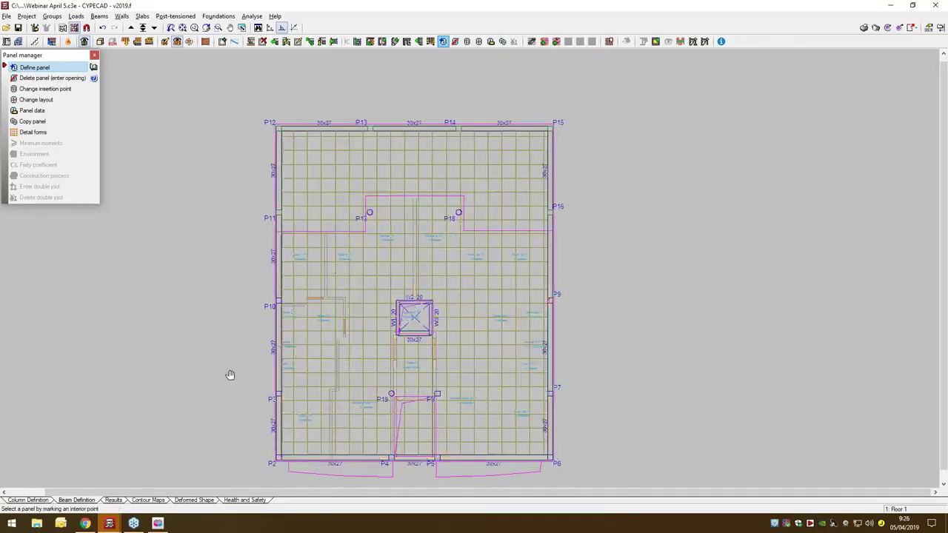
{"action": "left_click", "coordinate": [94, 55]}
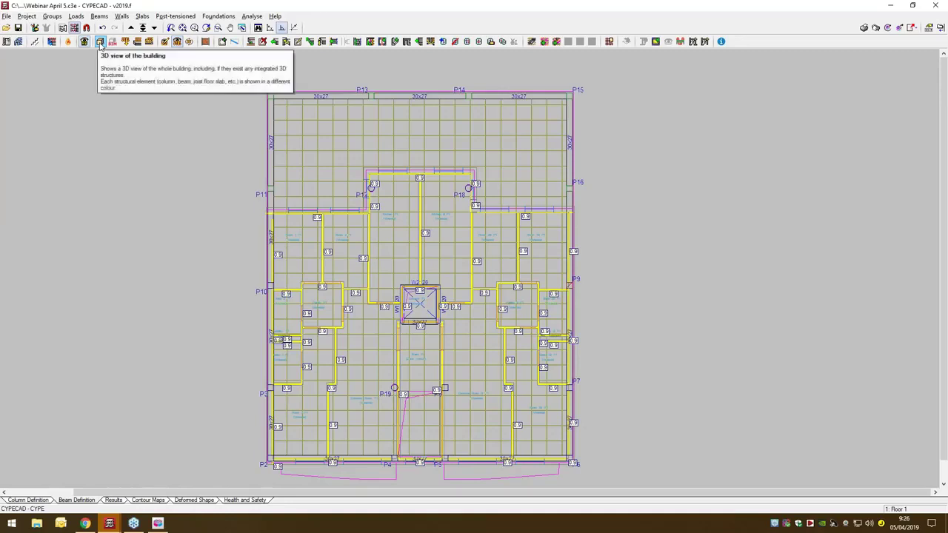
{"action": "left_click", "coordinate": [100, 42]}
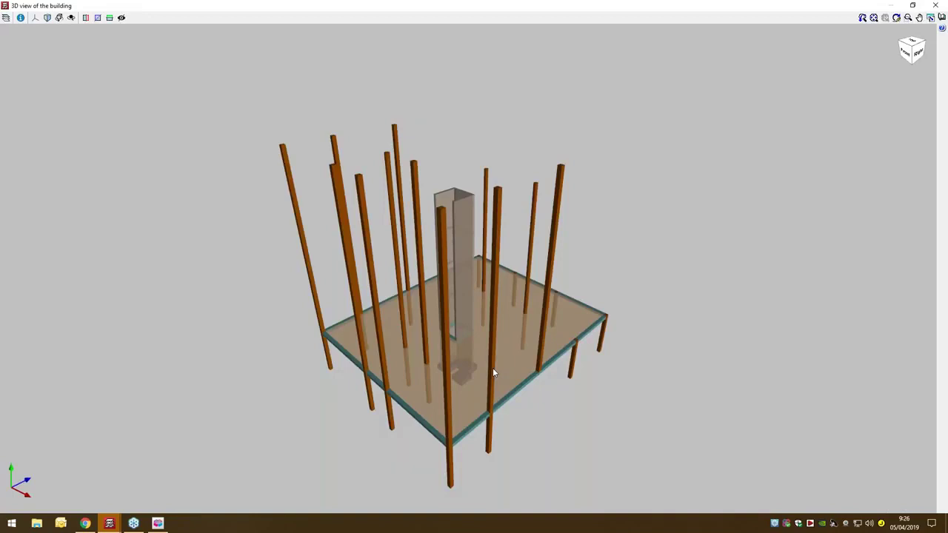
{"action": "left_click_drag", "start_coordinate": [403, 368], "coordinate": [311, 367]}
{"action": "left_click", "coordinate": [938, 4]}
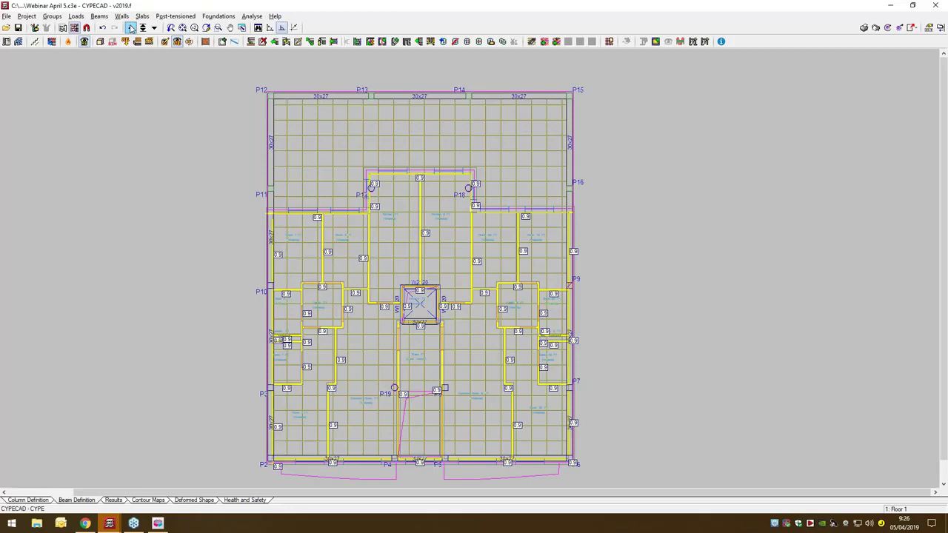
{"action": "left_click", "coordinate": [131, 27]}
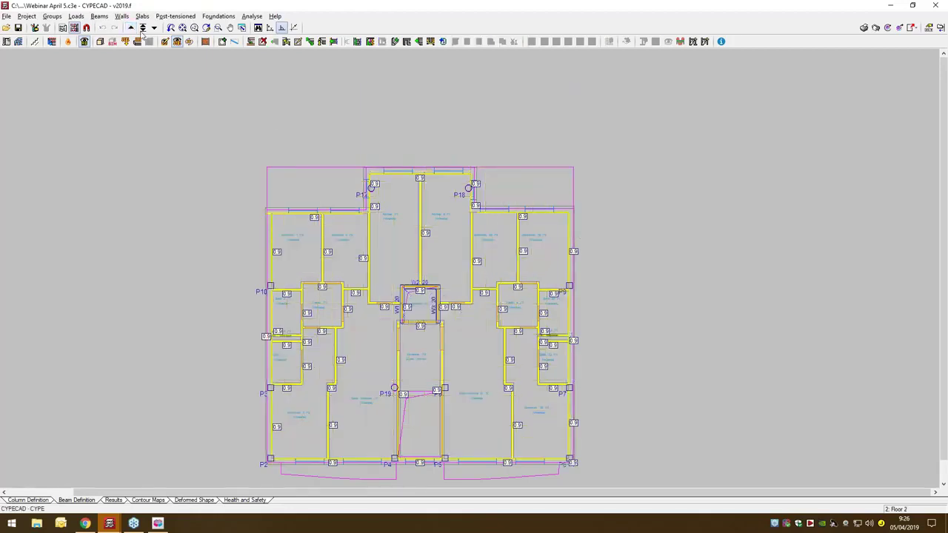
{"action": "left_click", "coordinate": [154, 27]}
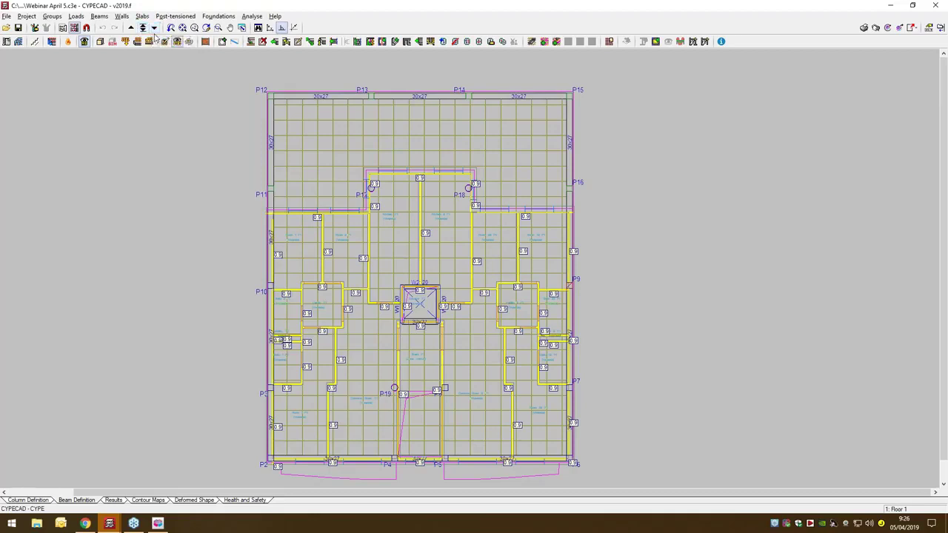
{"action": "scroll", "coordinate": [430, 402], "scroll_direction": "up", "scroll_amount": 2}
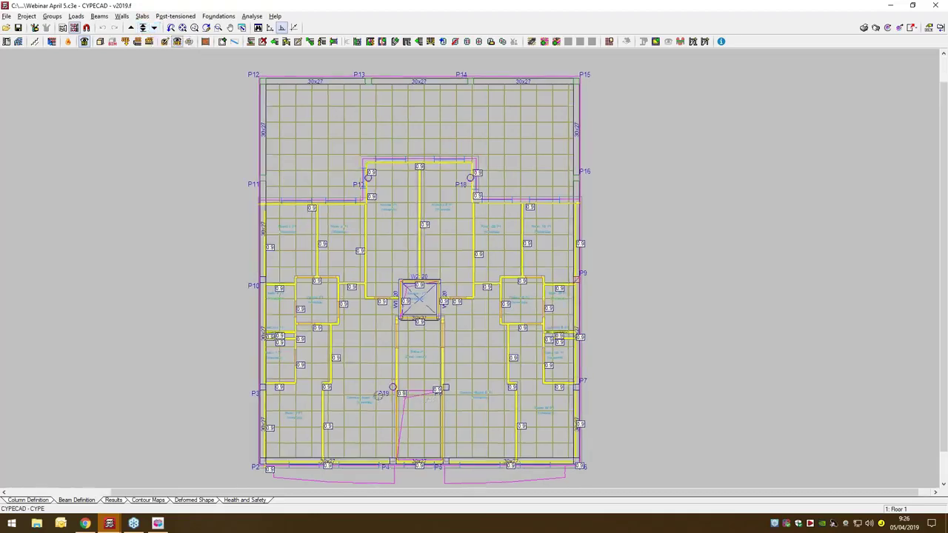
Place a 0.10 t/m² dead-load surface load in Floor 1's upper-left room
{"action": "left_click", "coordinate": [77, 16]}
{"action": "left_click", "coordinate": [94, 28]}
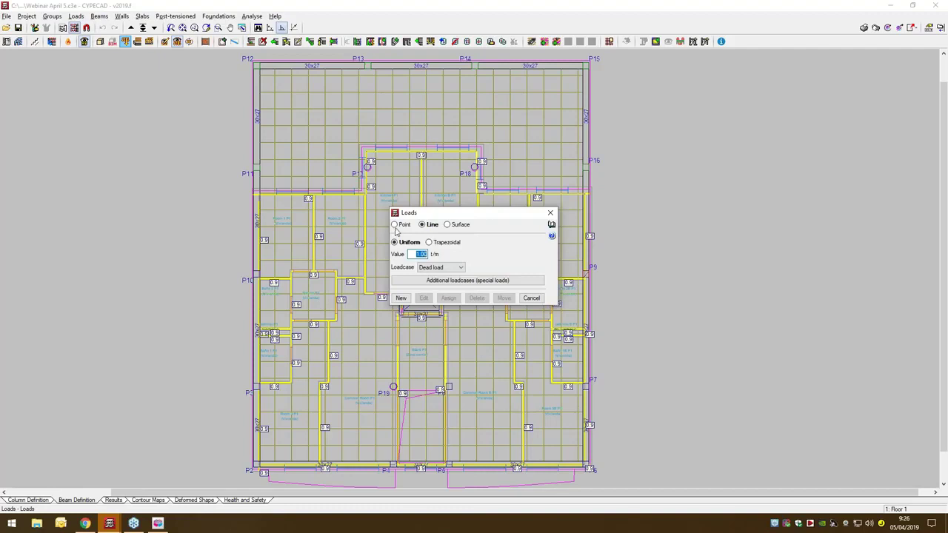
{"action": "left_click", "coordinate": [395, 225]}
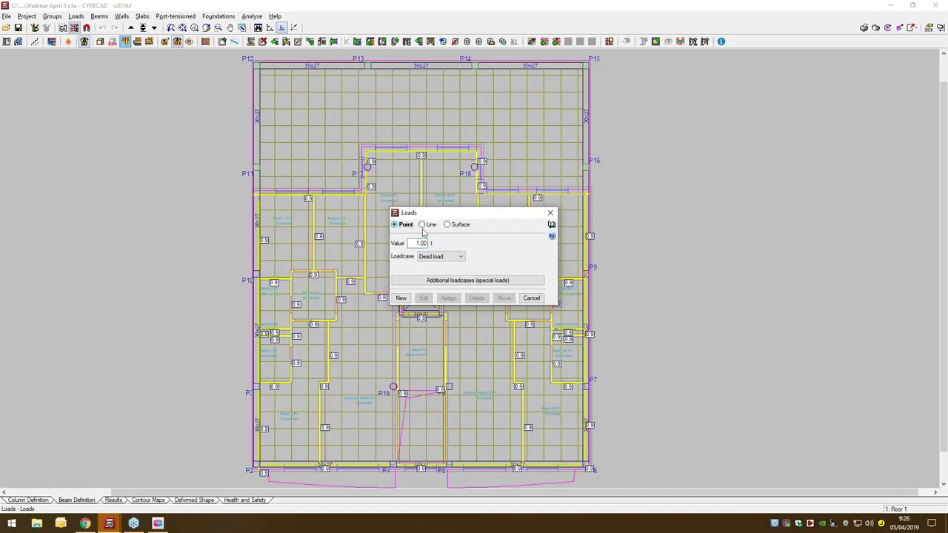
{"action": "left_click", "coordinate": [460, 225]}
{"action": "double_click", "coordinate": [419, 243]}
{"action": "left_click", "coordinate": [401, 298]}
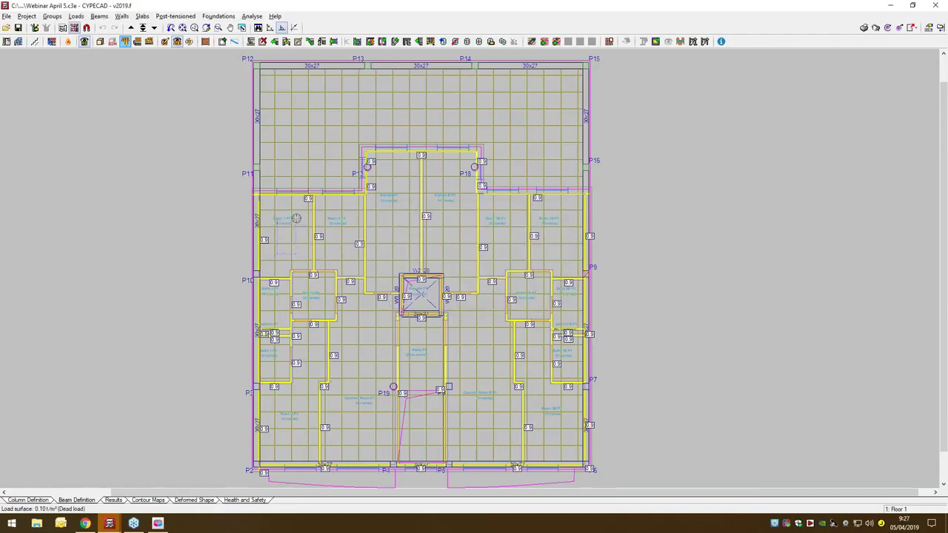
{"action": "left_click", "coordinate": [297, 239]}
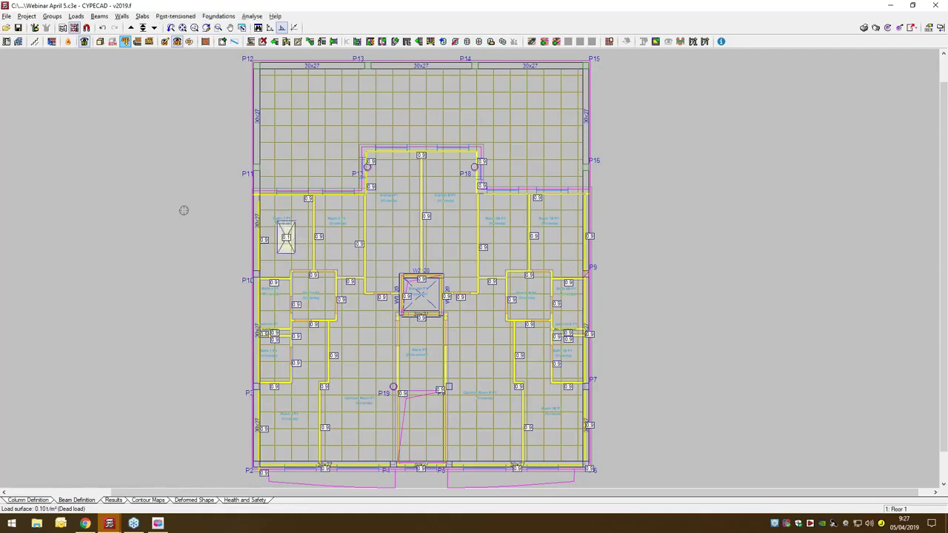
{"action": "scroll", "coordinate": [184, 210], "scroll_direction": "up", "scroll_amount": 1}
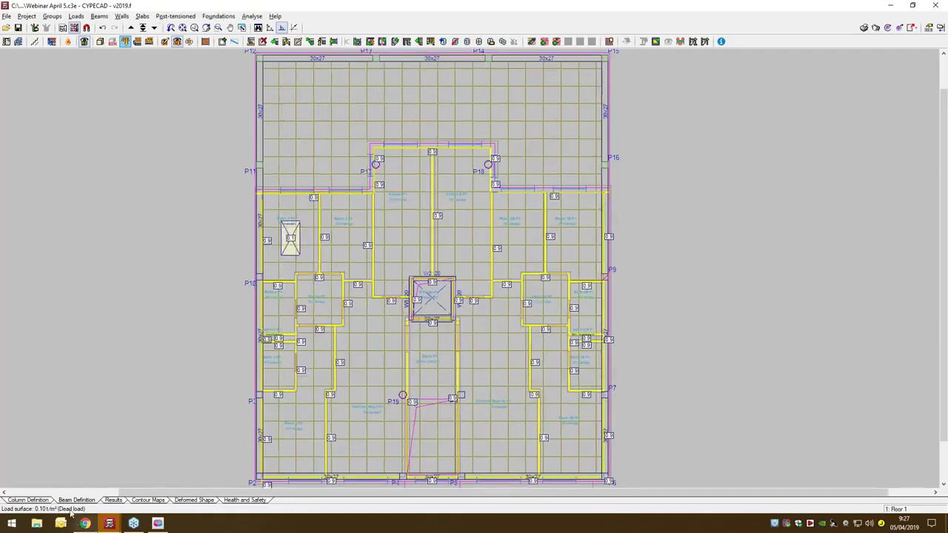
{"action": "mouse_move", "coordinate": [111, 524]}
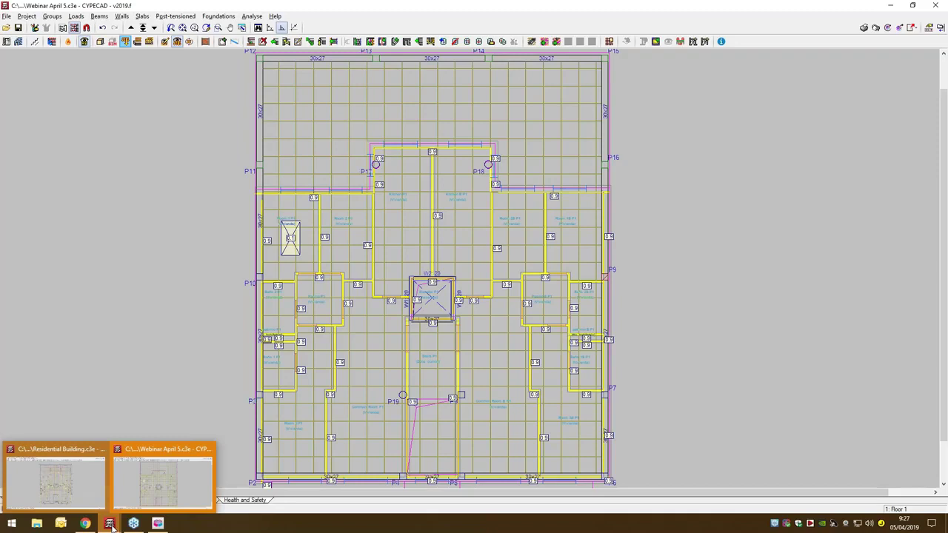
Browse joist, hollow core, composite, waffle, flat, mat foundation and undefined panel options, then cancel
{"action": "left_click", "coordinate": [142, 16]}
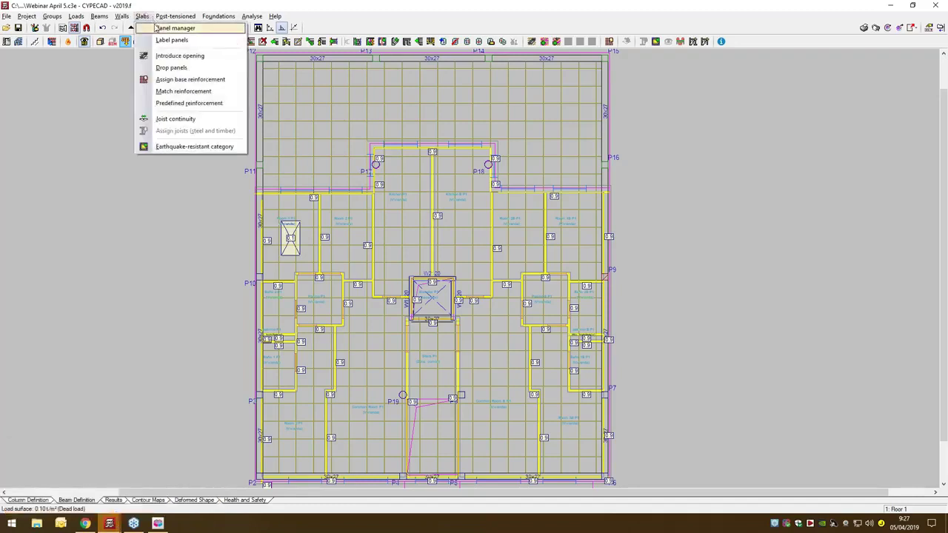
{"action": "left_click", "coordinate": [175, 28]}
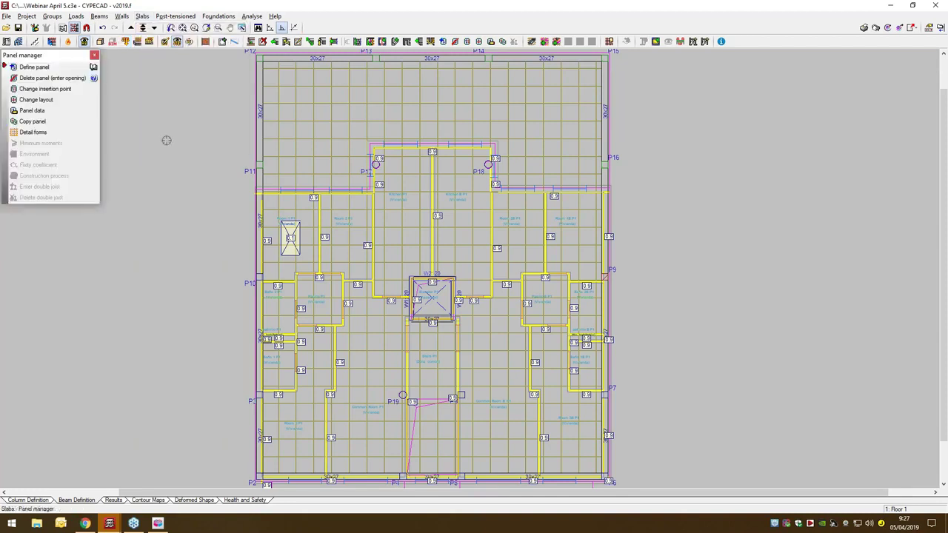
{"action": "left_click", "coordinate": [34, 66]}
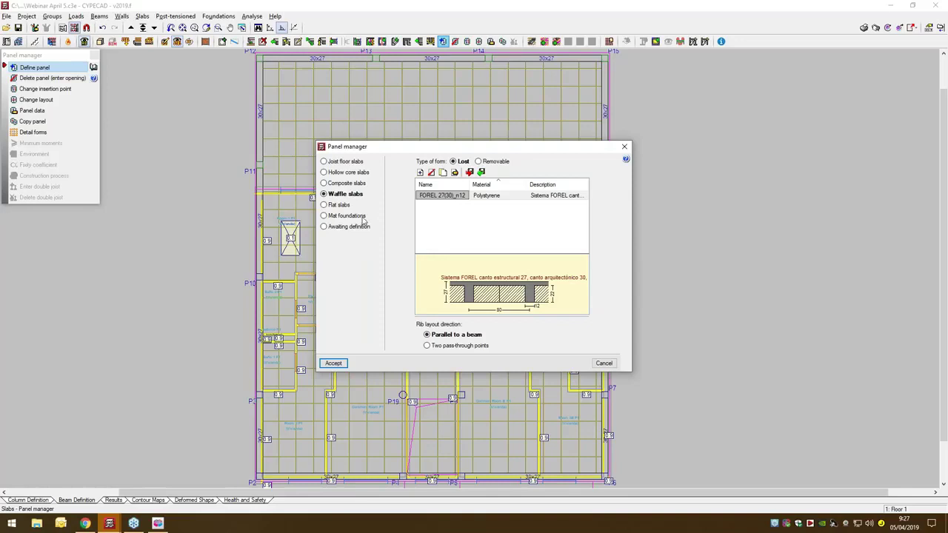
{"action": "left_click", "coordinate": [340, 162]}
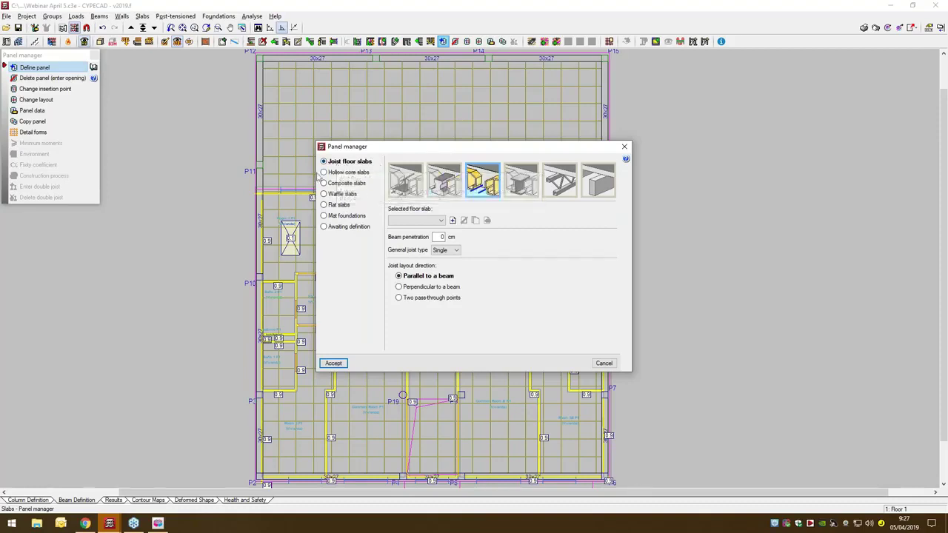
{"action": "left_click", "coordinate": [331, 171]}
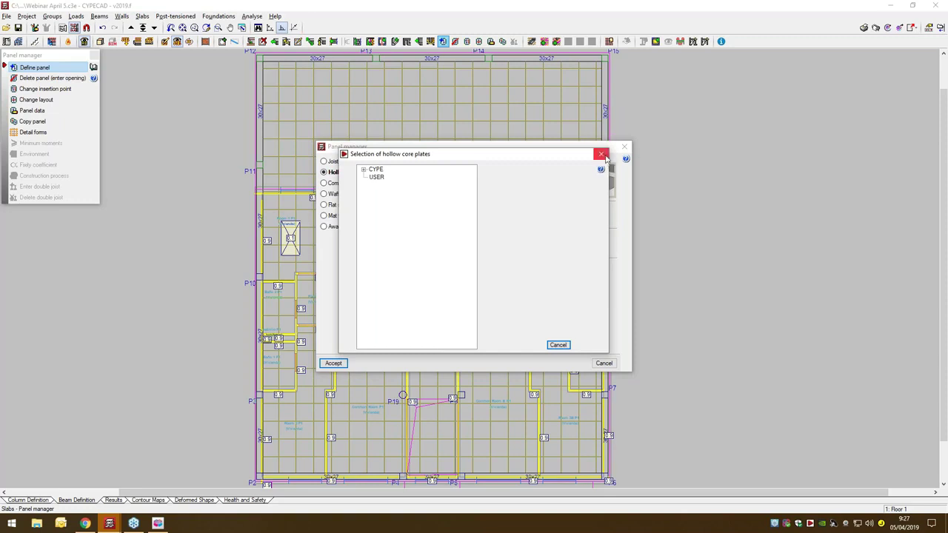
{"action": "left_click", "coordinate": [599, 154]}
{"action": "left_click", "coordinate": [340, 183]}
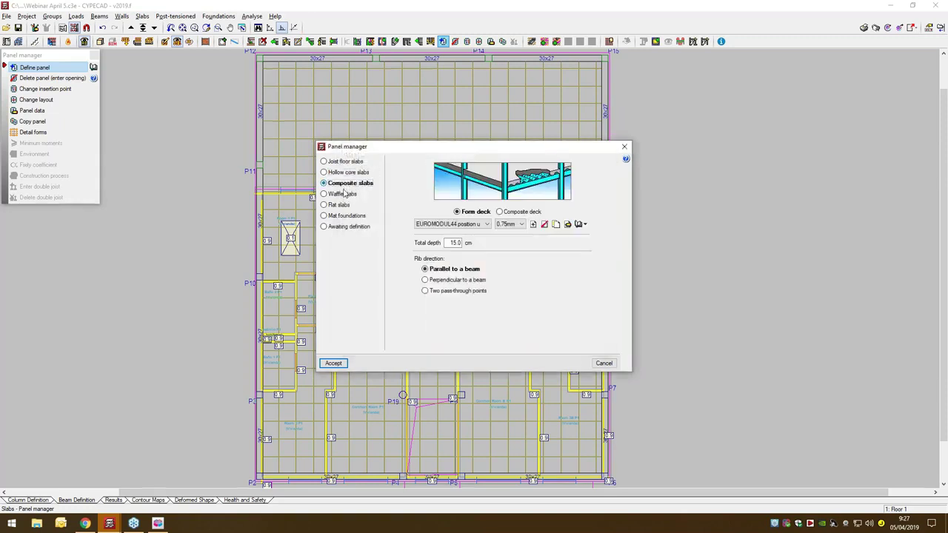
{"action": "left_click", "coordinate": [343, 194]}
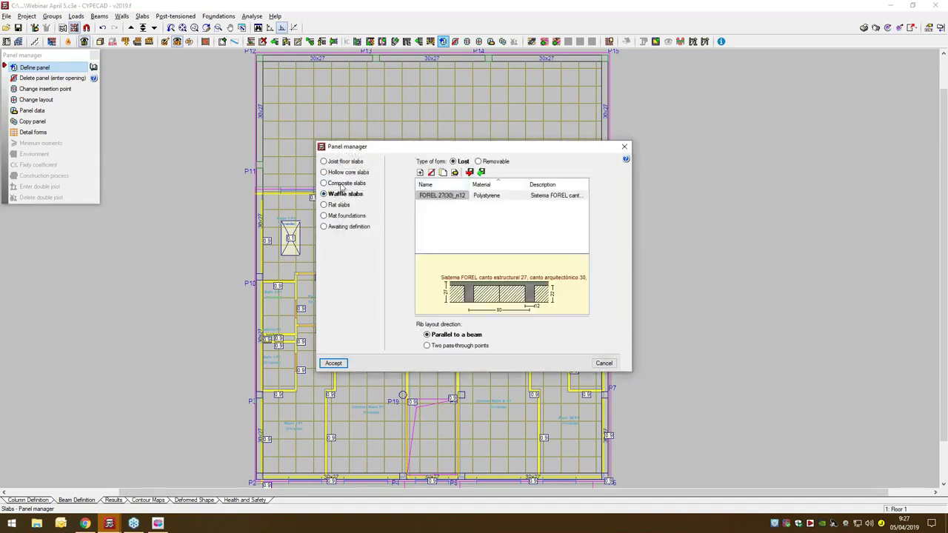
{"action": "left_click", "coordinate": [338, 205]}
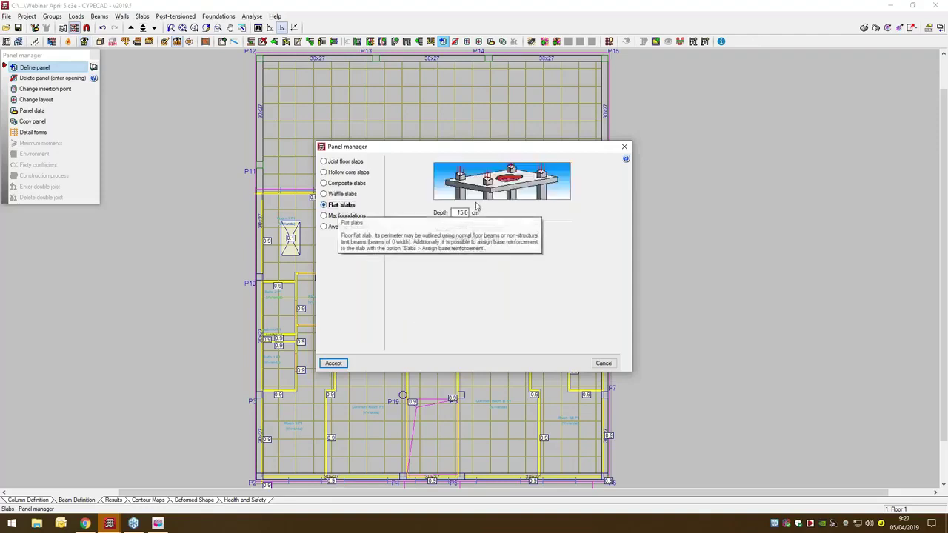
{"action": "left_click", "coordinate": [346, 215]}
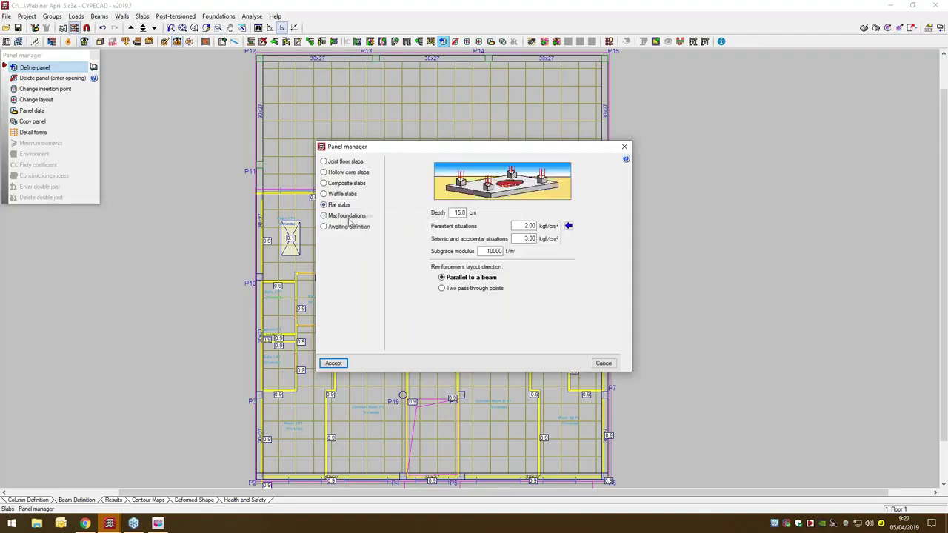
{"action": "left_click", "coordinate": [349, 227]}
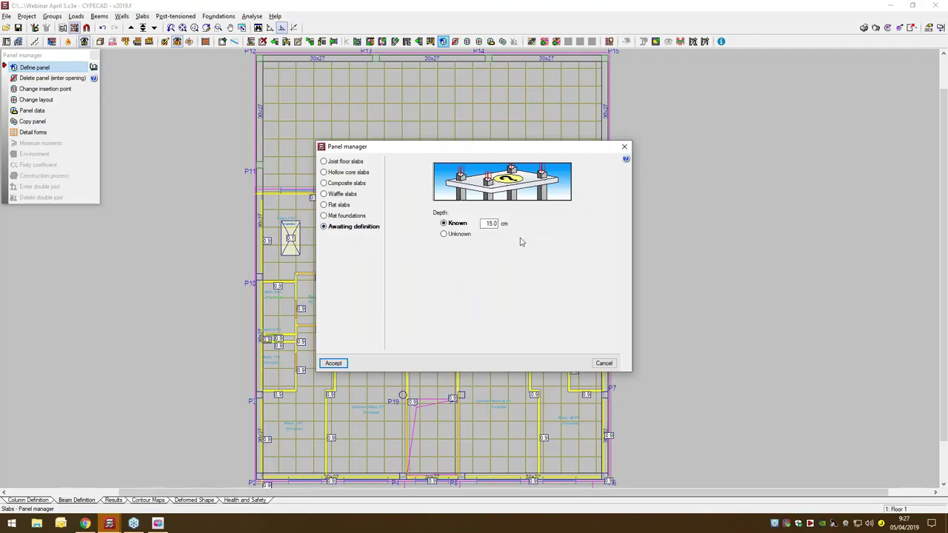
{"action": "left_click", "coordinate": [603, 364]}
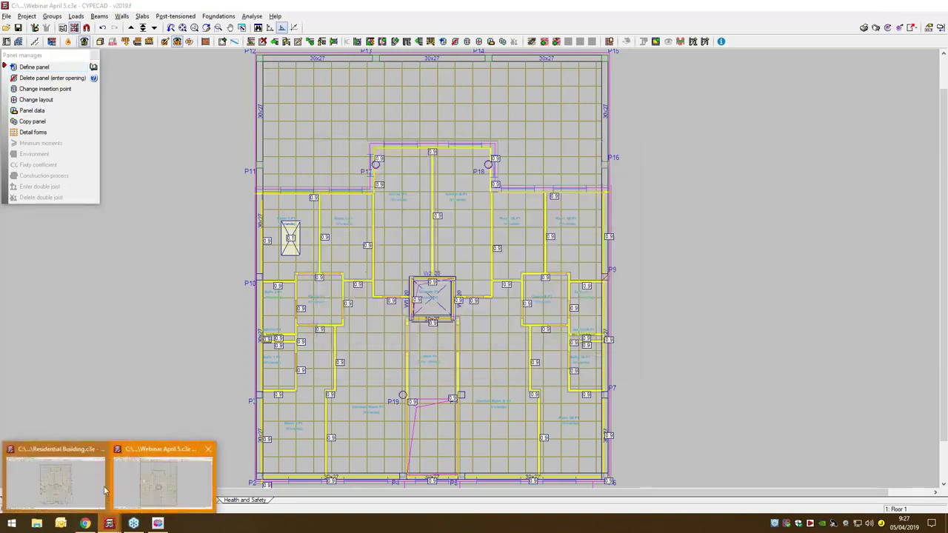
Bring up the Residential Building project and move from Column Definition to Beam Definition
{"action": "left_click", "coordinate": [104, 490]}
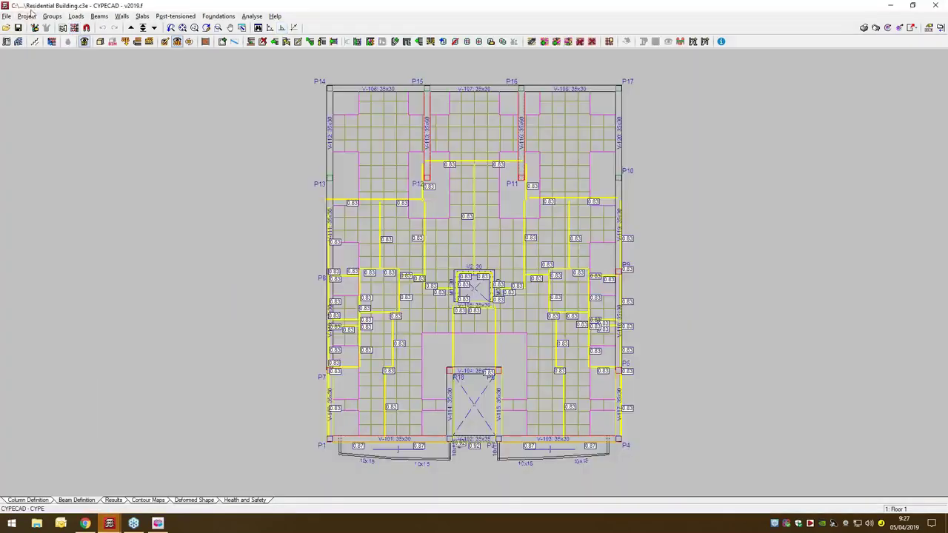
{"action": "left_click", "coordinate": [40, 501]}
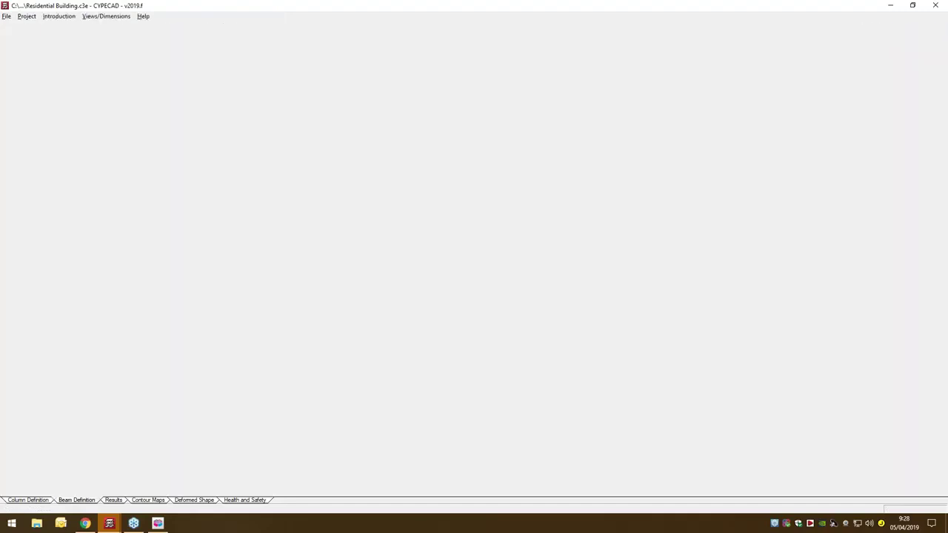
{"action": "left_click", "coordinate": [68, 497]}
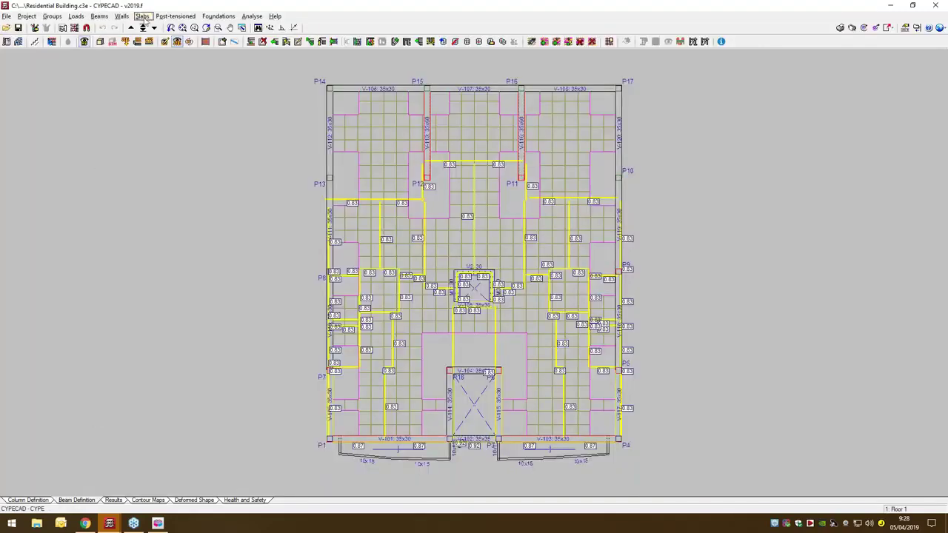
{"action": "left_click", "coordinate": [131, 28]}
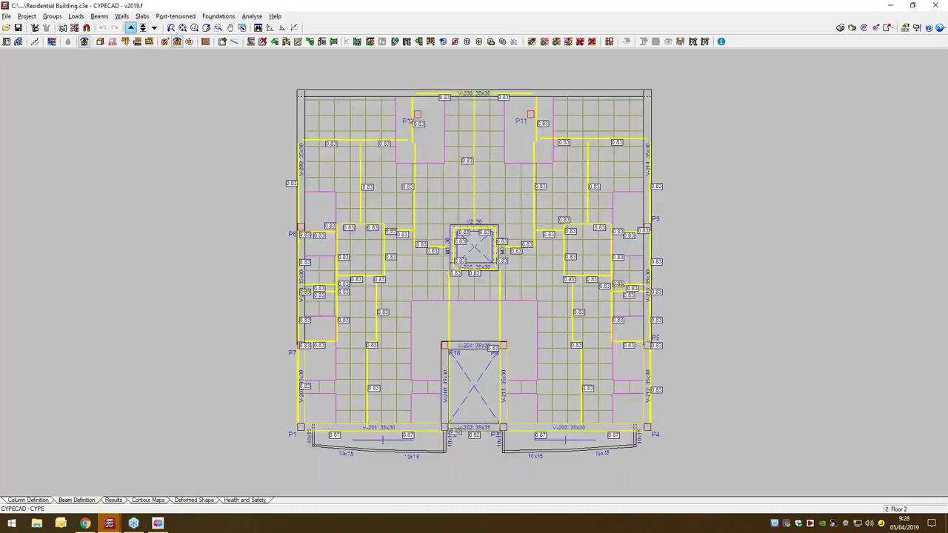
{"action": "left_click", "coordinate": [131, 29]}
{"action": "left_click", "coordinate": [131, 28]}
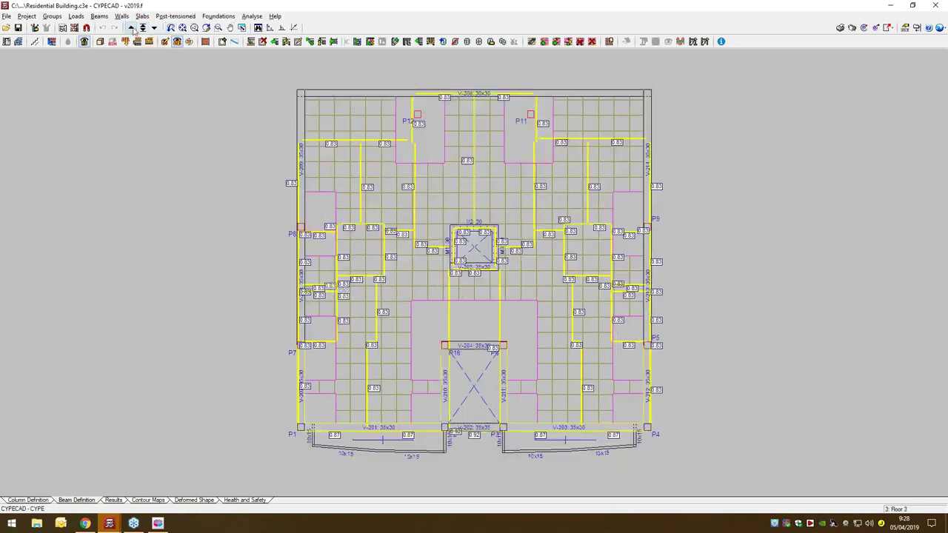
{"action": "left_click", "coordinate": [131, 28]}
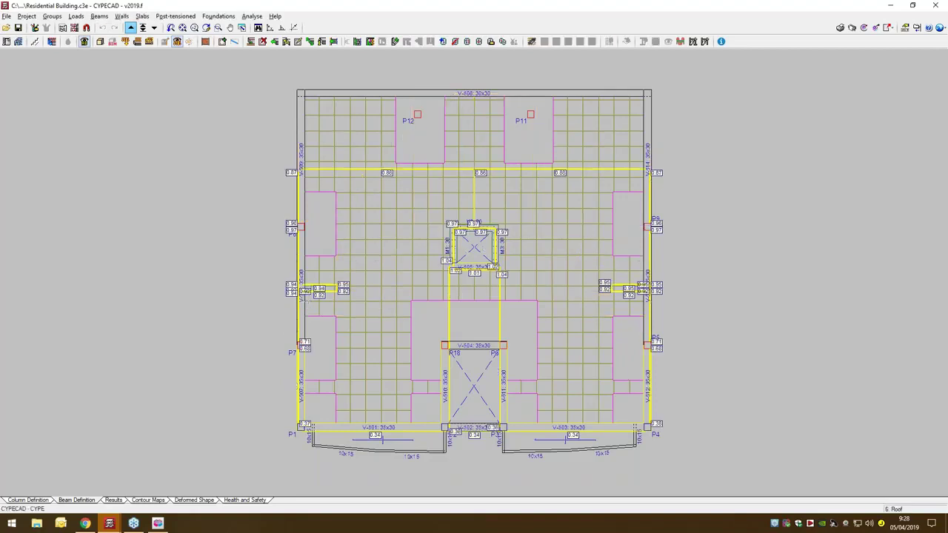
{"action": "left_click", "coordinate": [131, 28]}
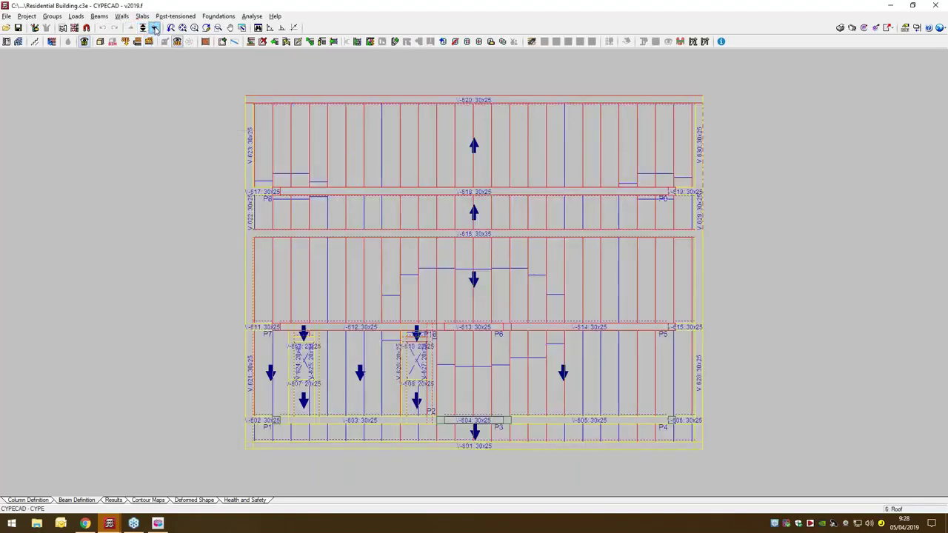
{"action": "left_click", "coordinate": [154, 28]}
{"action": "left_click", "coordinate": [154, 28]}
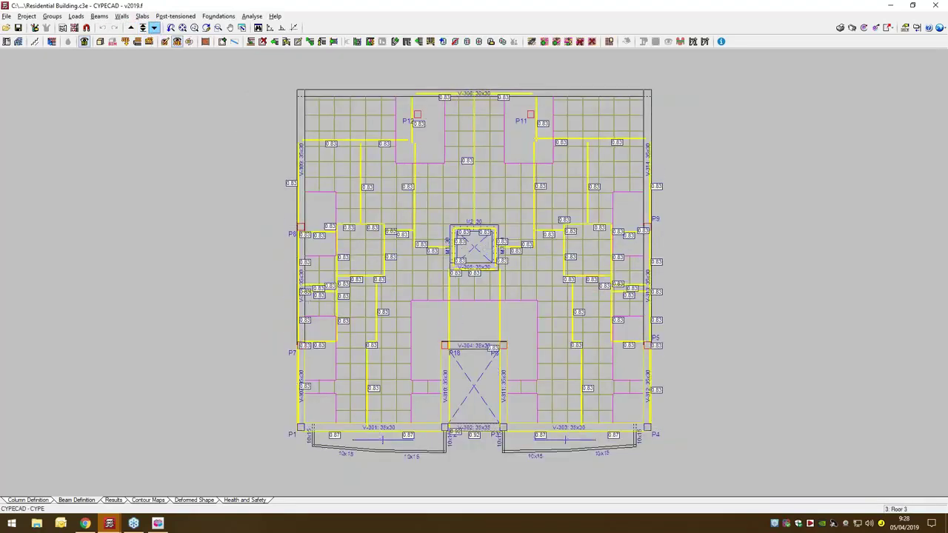
{"action": "left_click", "coordinate": [154, 29]}
{"action": "left_click", "coordinate": [154, 28]}
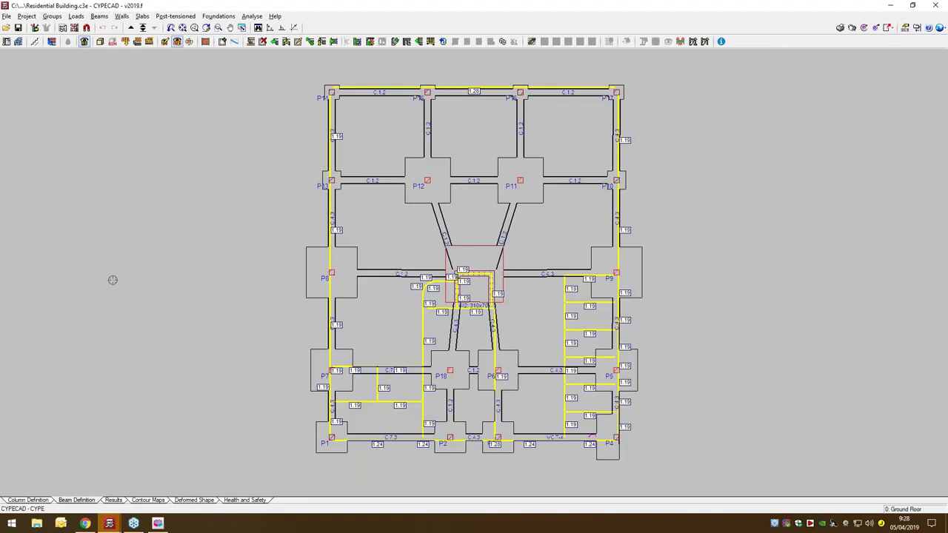
{"action": "left_click", "coordinate": [131, 27]}
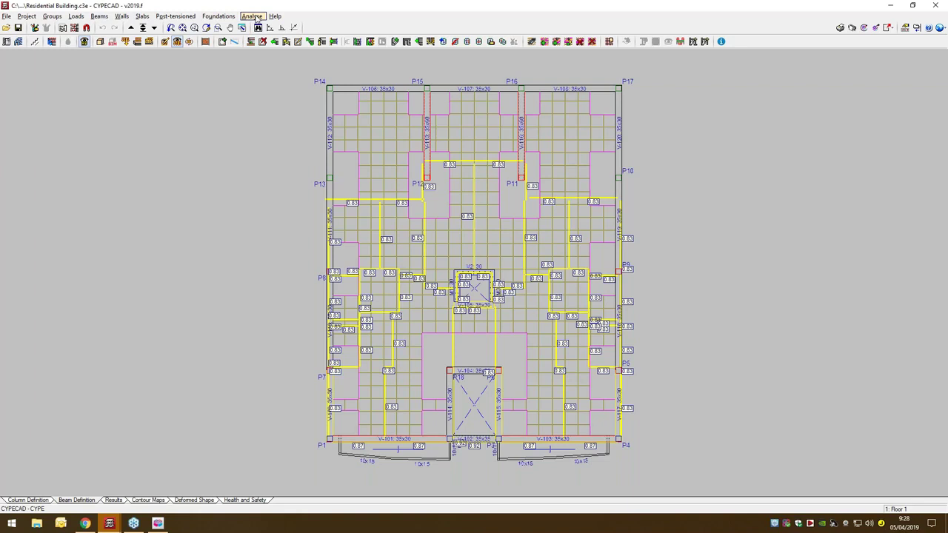
{"action": "left_click", "coordinate": [100, 42]}
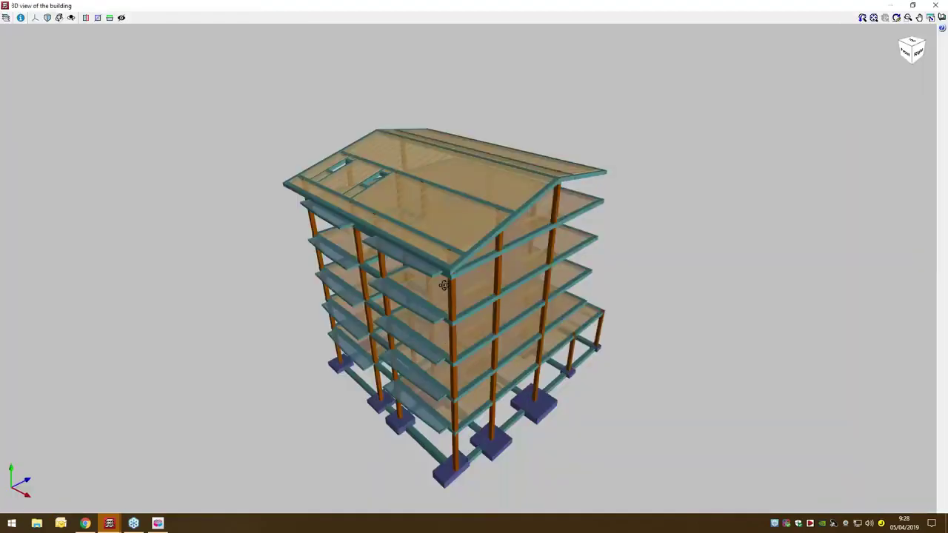
{"action": "left_click_drag", "start_coordinate": [443, 285], "coordinate": [552, 363]}
{"action": "scroll", "coordinate": [573, 382], "scroll_direction": "up", "scroll_amount": 3}
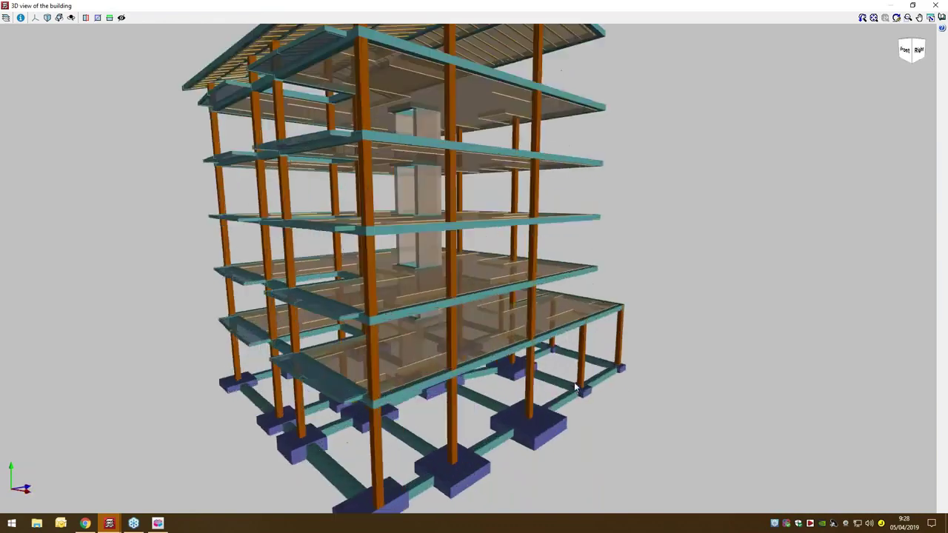
{"action": "scroll", "coordinate": [575, 387], "scroll_direction": "down", "scroll_amount": 3}
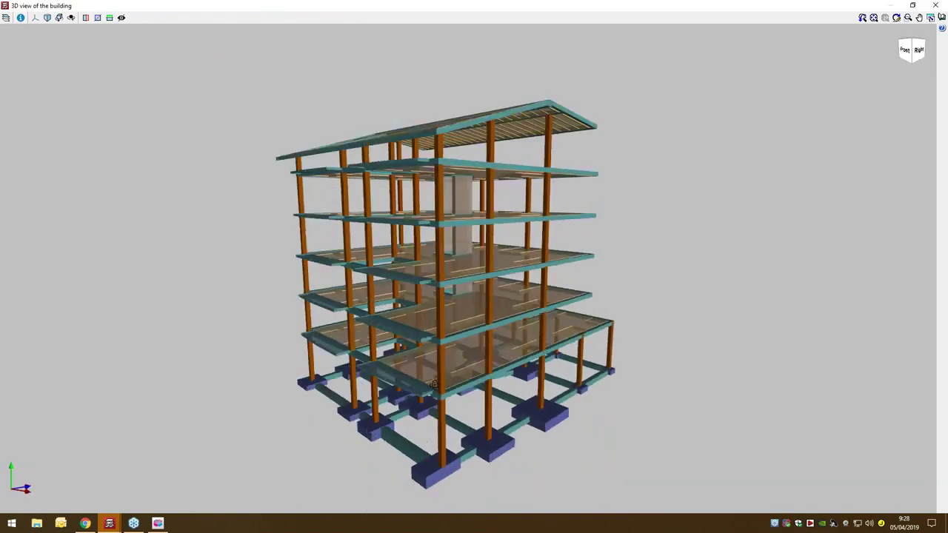
{"action": "left_click_drag", "start_coordinate": [433, 384], "coordinate": [523, 352]}
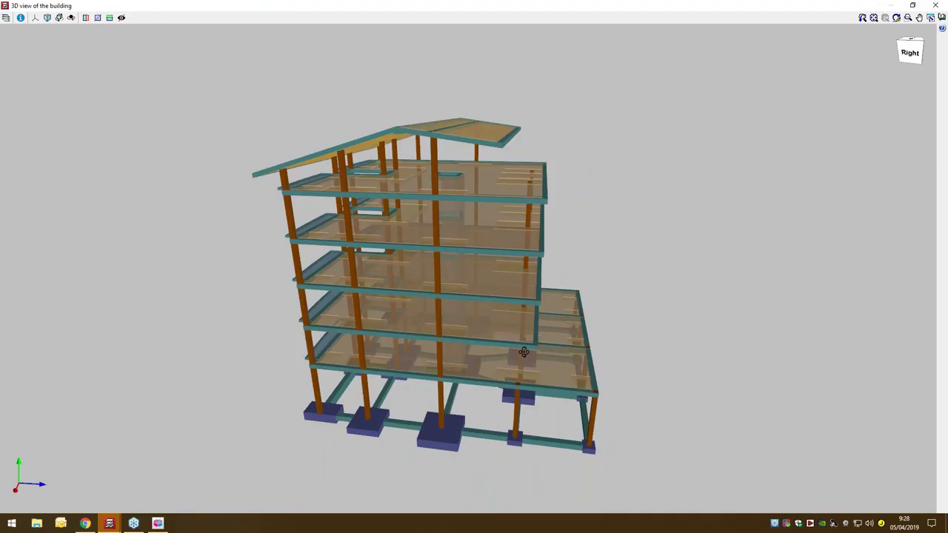
{"action": "left_click_drag", "start_coordinate": [347, 351], "coordinate": [601, 381]}
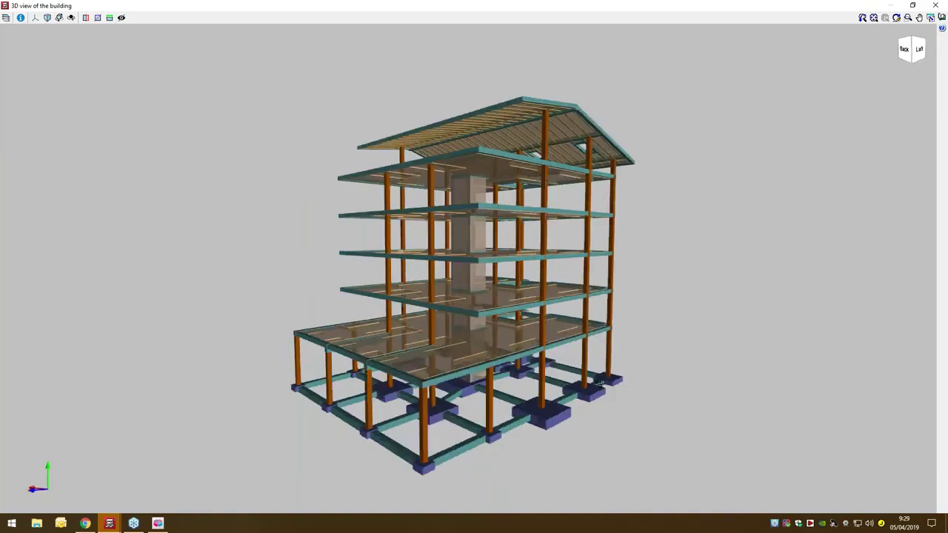
{"action": "left_click_drag", "start_coordinate": [598, 382], "coordinate": [590, 388]}
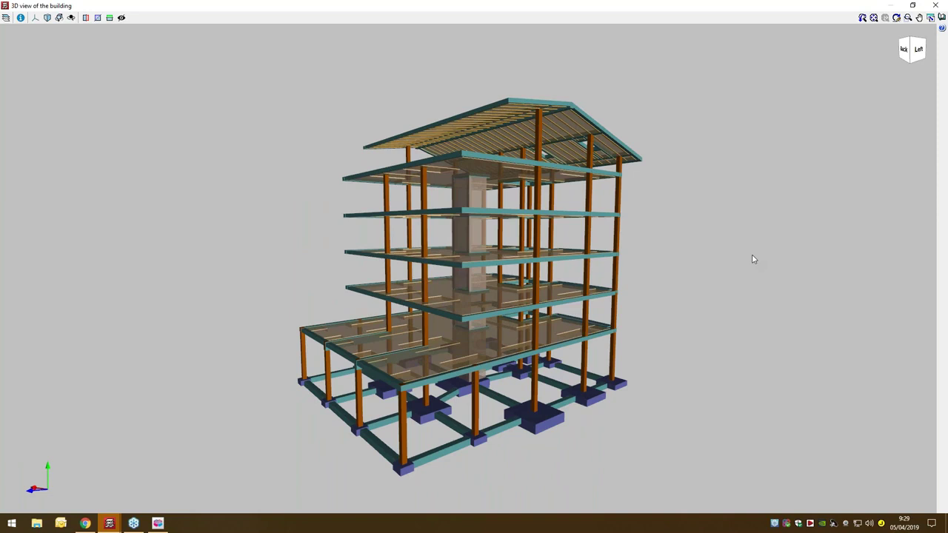
{"action": "left_click", "coordinate": [934, 5]}
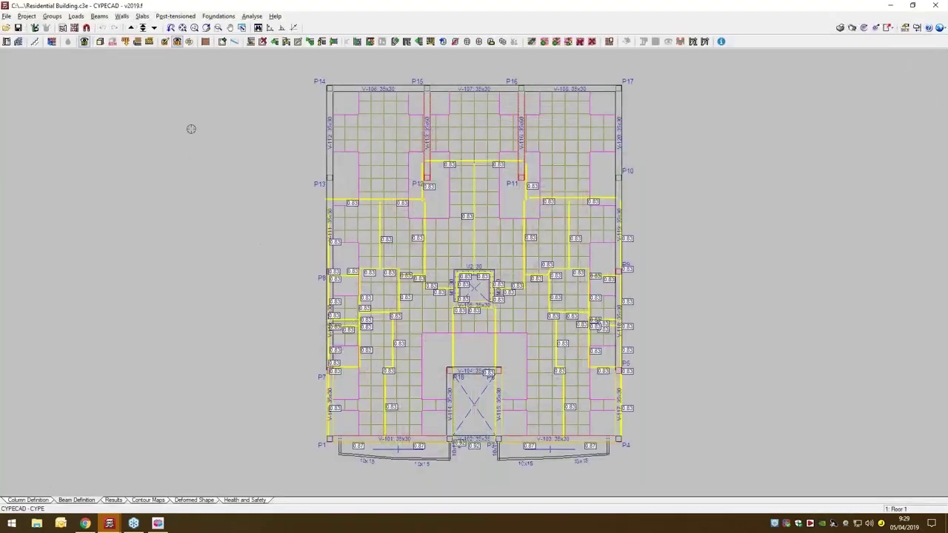
Open the 3D view including the BIM model, orbit it, and show the elements tree
{"action": "left_click", "coordinate": [112, 42]}
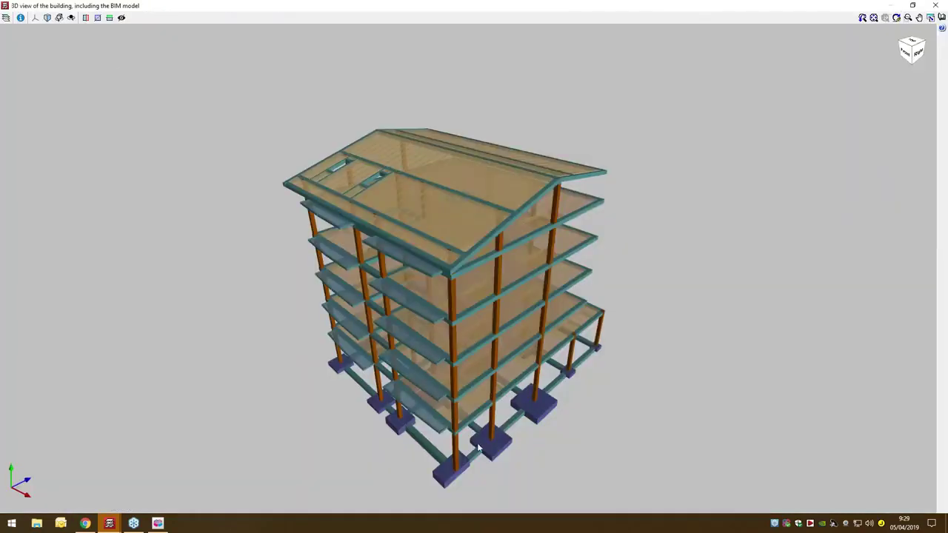
{"action": "left_click_drag", "start_coordinate": [474, 390], "coordinate": [474, 285]}
{"action": "left_click", "coordinate": [5, 17]}
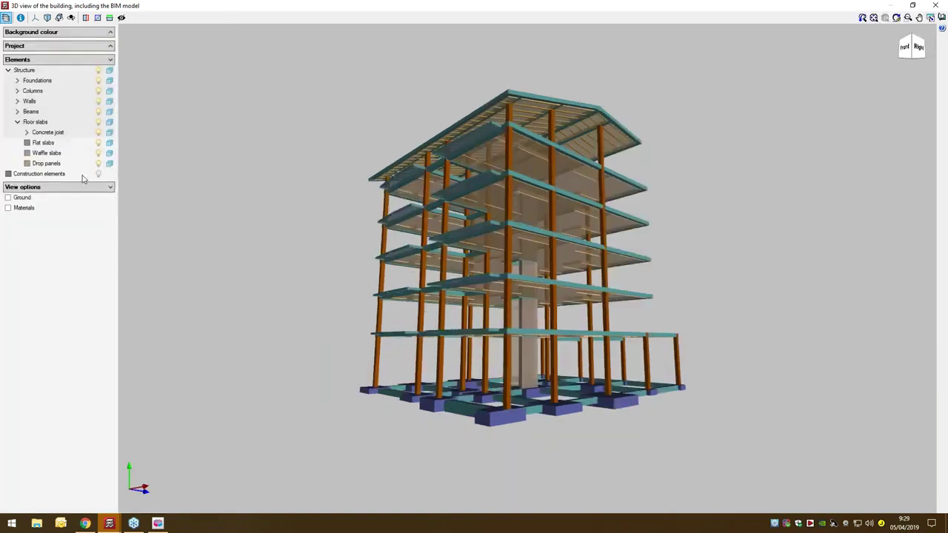
Hide and reshow foundations, columns, walls and beams in turn, close the 3D view, open Analyse
{"action": "left_click", "coordinate": [98, 80]}
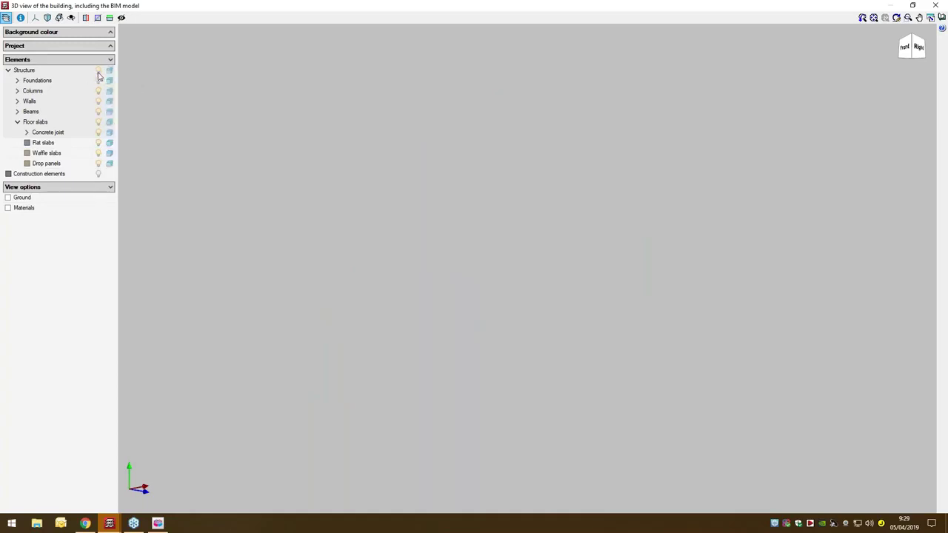
{"action": "left_click", "coordinate": [99, 81]}
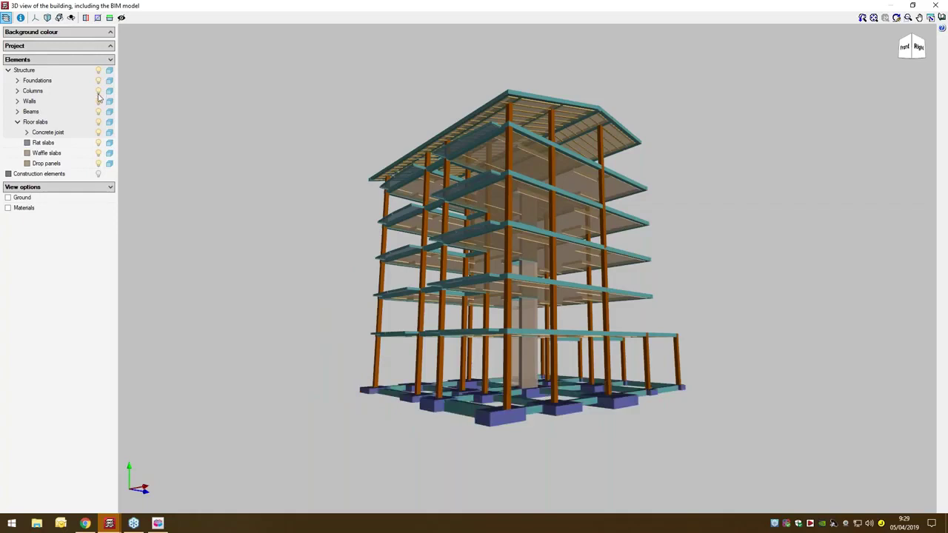
{"action": "left_click", "coordinate": [99, 91]}
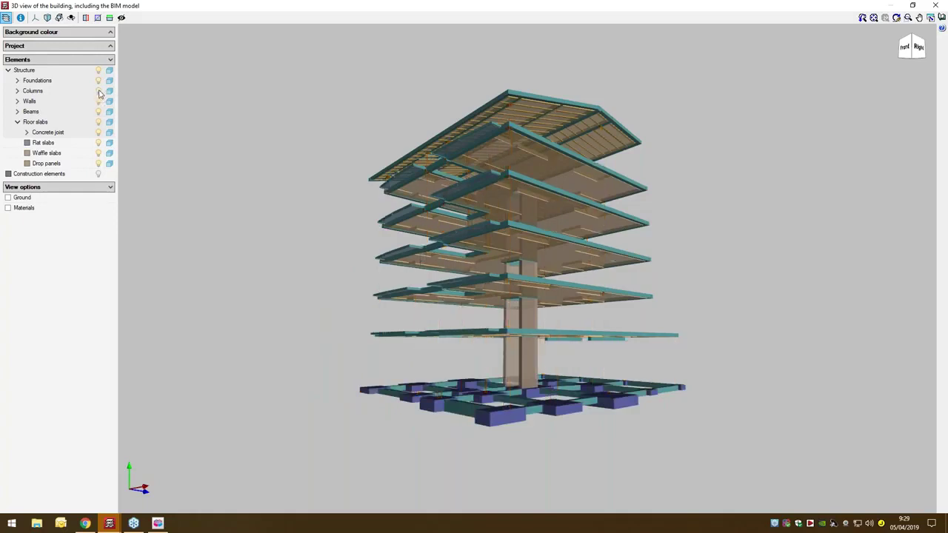
{"action": "left_click", "coordinate": [99, 92]}
{"action": "left_click", "coordinate": [99, 101]}
{"action": "left_click", "coordinate": [99, 102]}
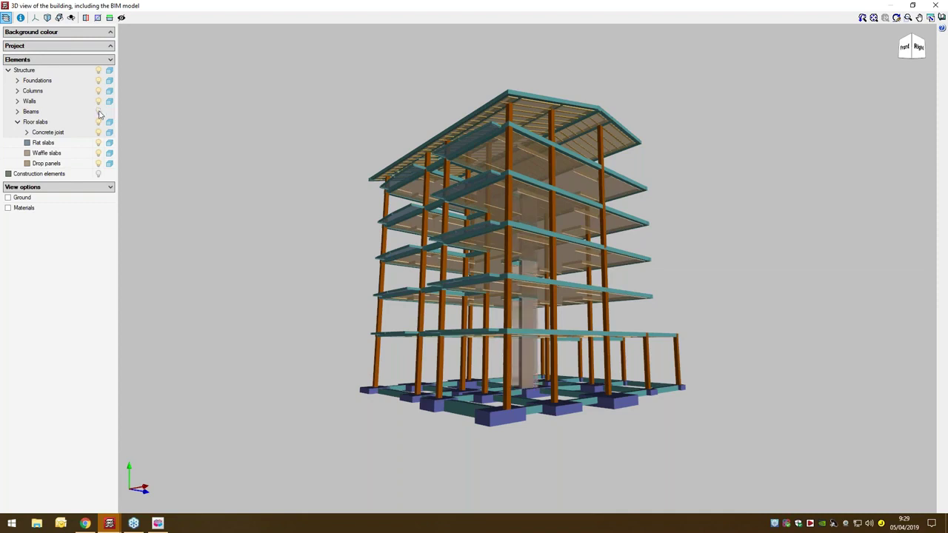
{"action": "left_click", "coordinate": [99, 111]}
{"action": "left_click", "coordinate": [99, 112]}
{"action": "left_click", "coordinate": [935, 5]}
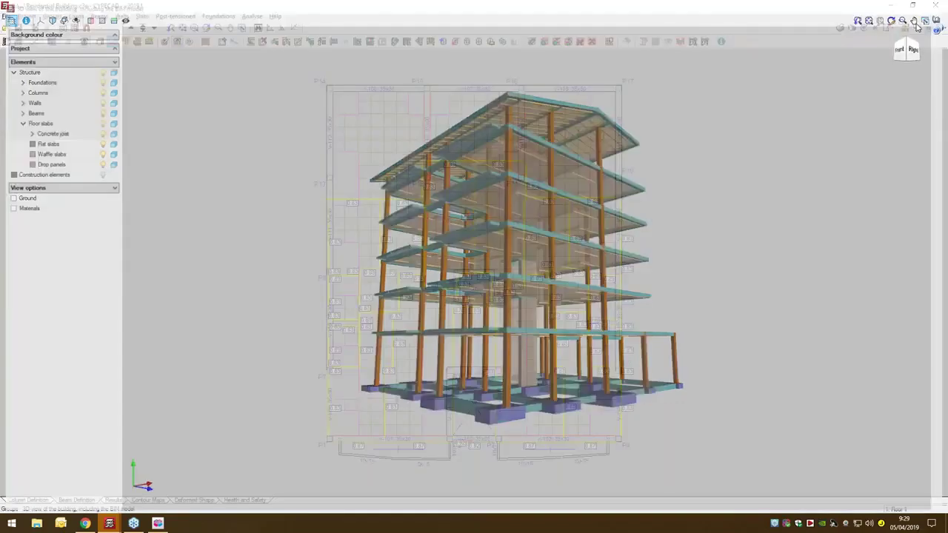
{"action": "left_click", "coordinate": [252, 16]}
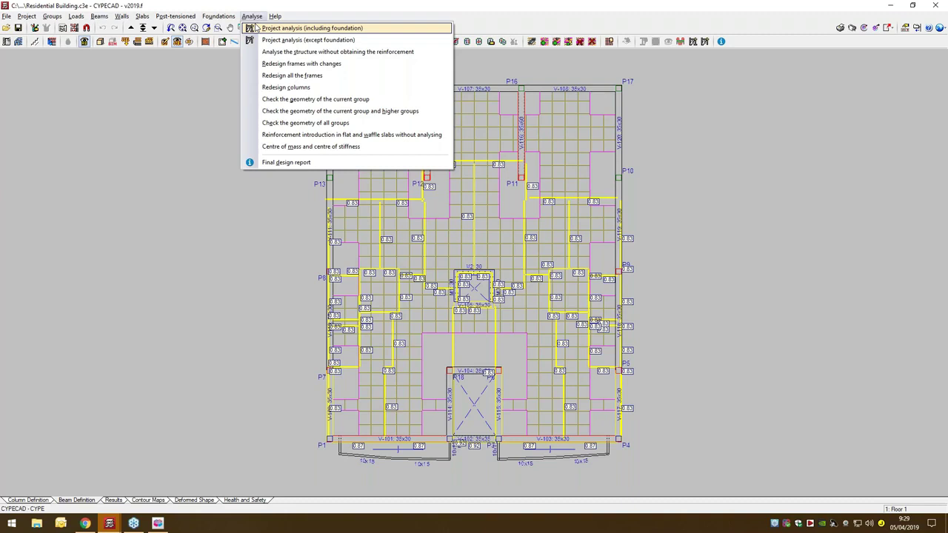
Dismiss the Analyse menu without analysing, zoom in, and switch to the Results view
{"action": "left_click", "coordinate": [205, 74]}
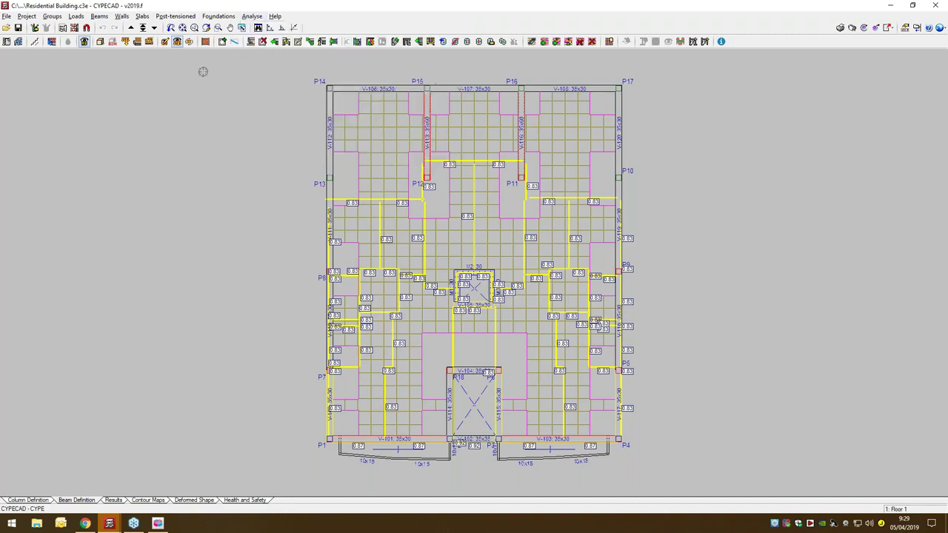
{"action": "scroll", "coordinate": [335, 182], "scroll_direction": "up", "scroll_amount": 1}
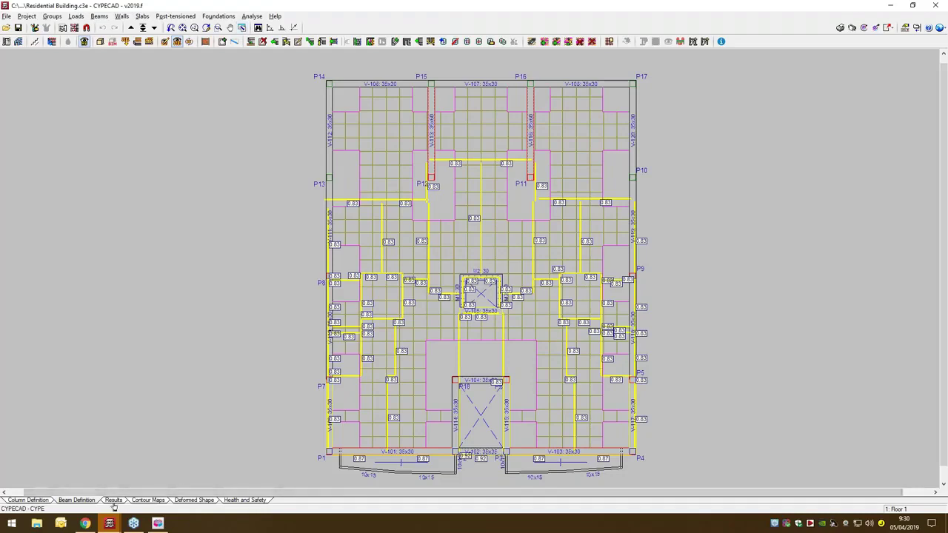
{"action": "left_click", "coordinate": [113, 502]}
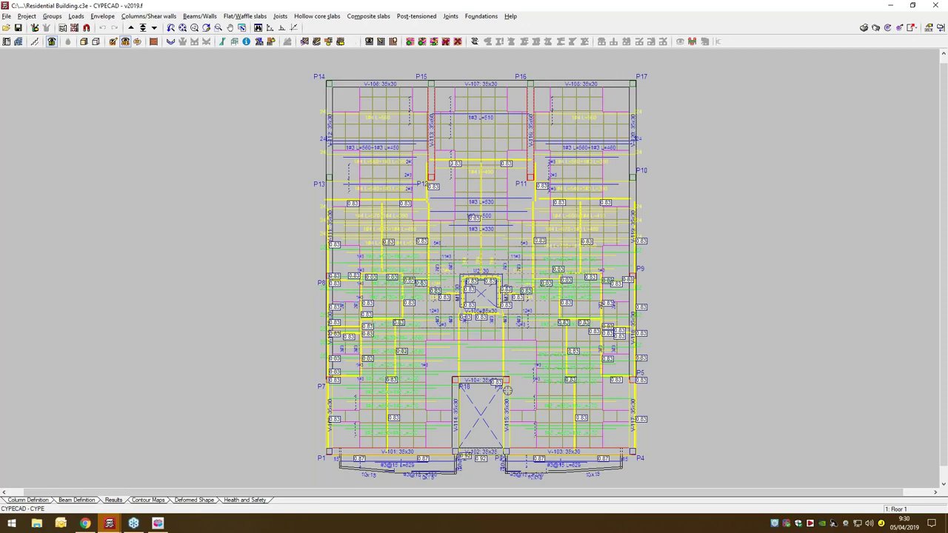
{"action": "scroll", "coordinate": [373, 153], "scroll_direction": "up", "scroll_amount": 1}
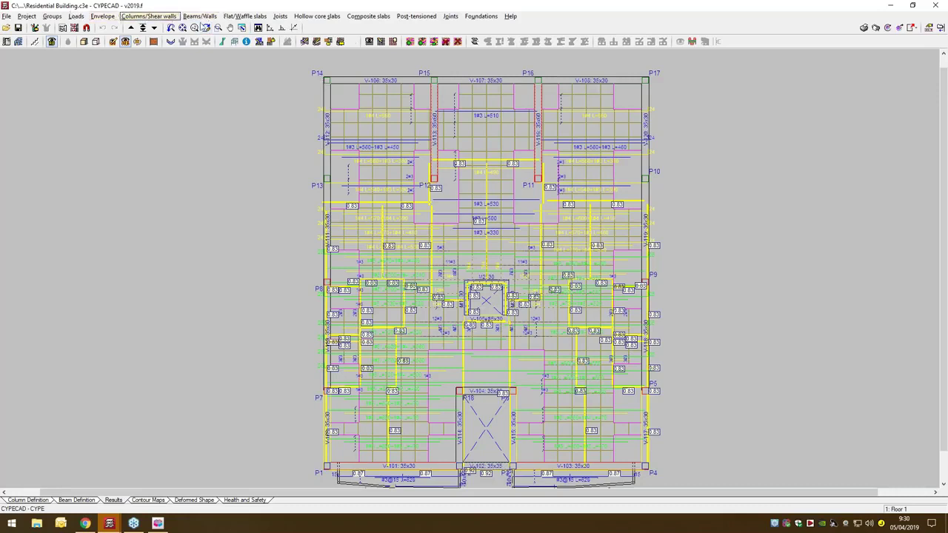
Open beam V-113 between P12 and P15 in a maximised Edit beams window
{"action": "left_click", "coordinate": [191, 18]}
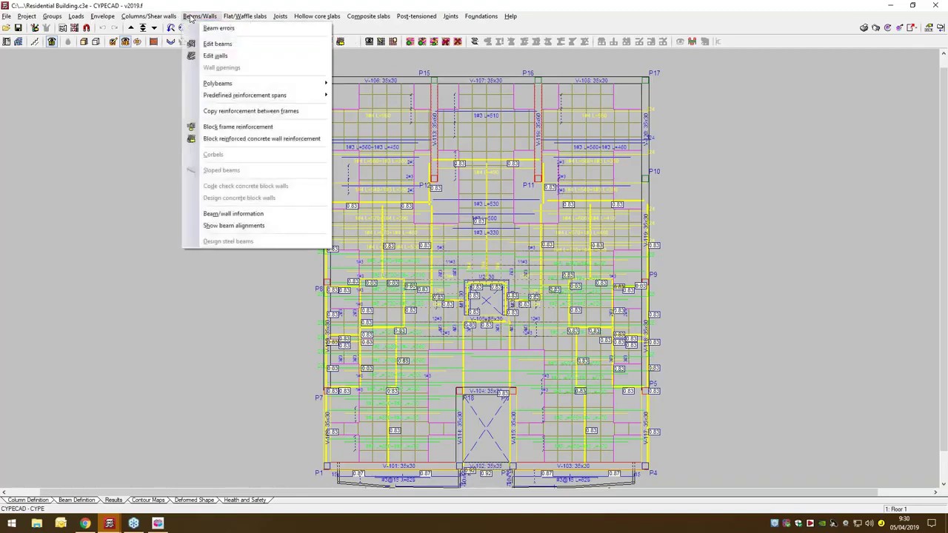
{"action": "left_click", "coordinate": [217, 43]}
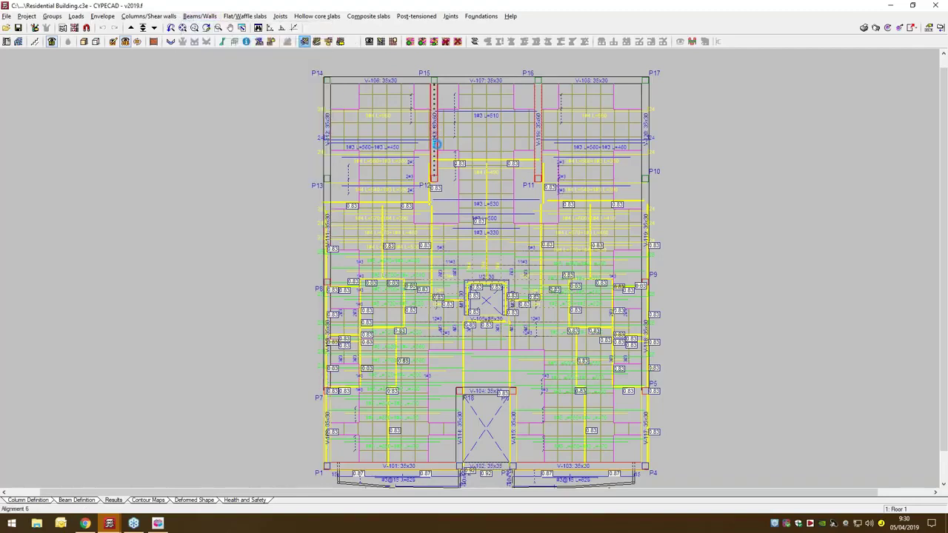
{"action": "left_click", "coordinate": [432, 147]}
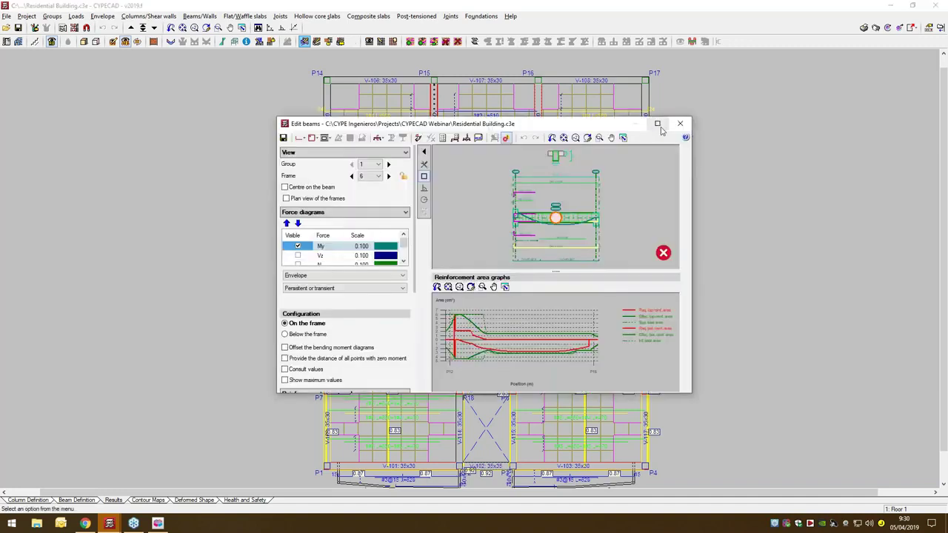
{"action": "left_click", "coordinate": [658, 124]}
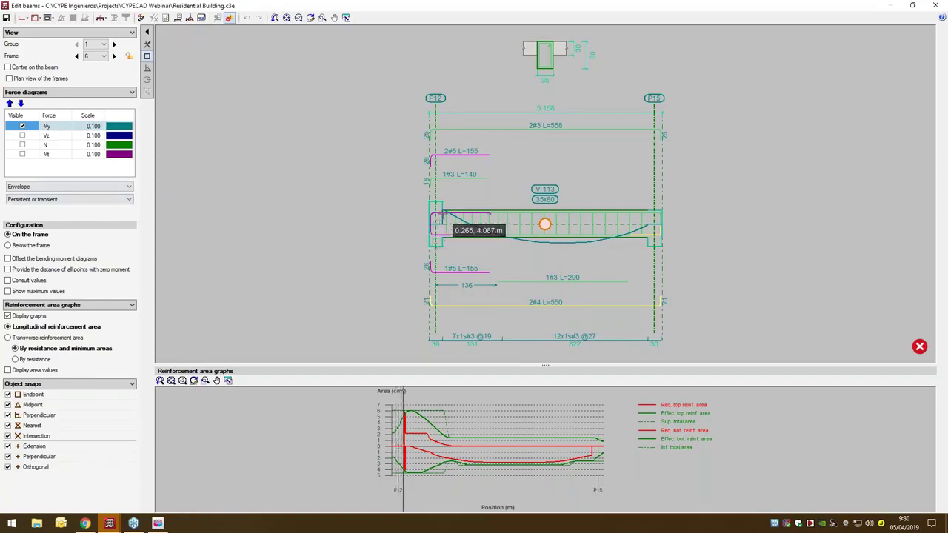
Toggle the bending moment and shear force diagrams off and back on
{"action": "left_click", "coordinate": [22, 127]}
{"action": "left_click", "coordinate": [22, 137]}
{"action": "left_click", "coordinate": [23, 137]}
{"action": "left_click", "coordinate": [23, 127]}
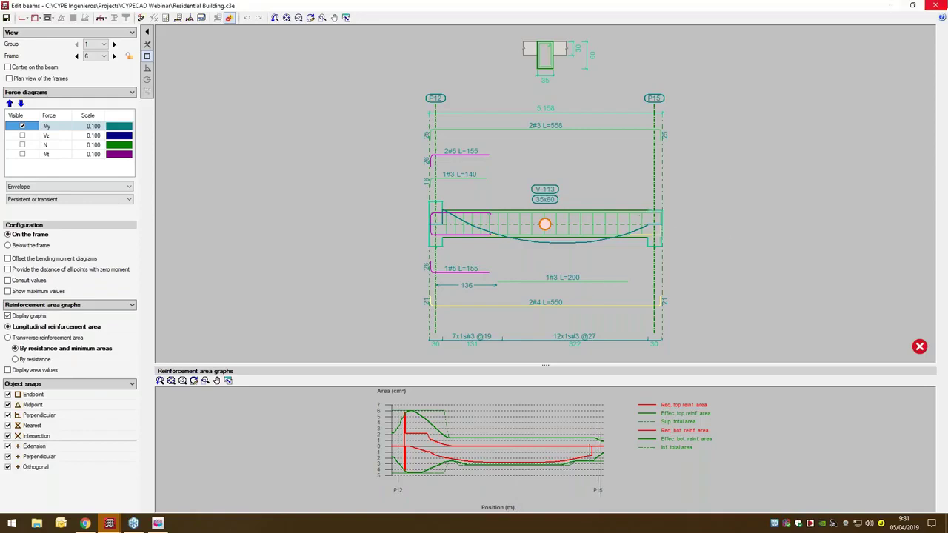
{"action": "left_click", "coordinate": [178, 18]}
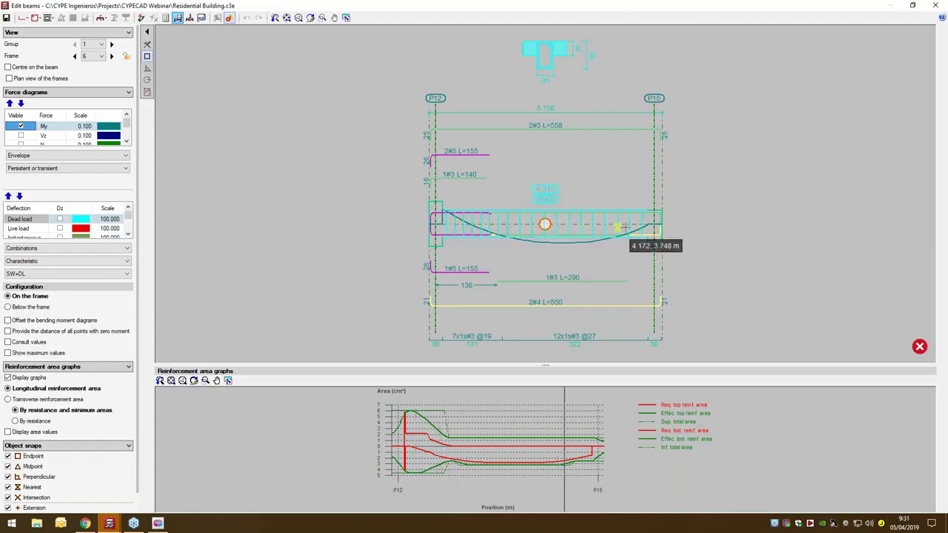
{"action": "left_click", "coordinate": [453, 226]}
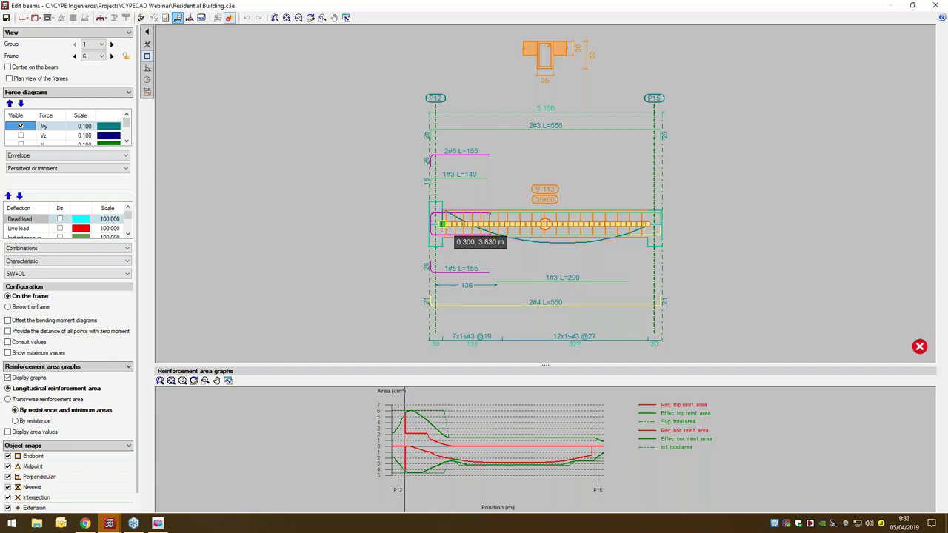
{"action": "left_click", "coordinate": [442, 224]}
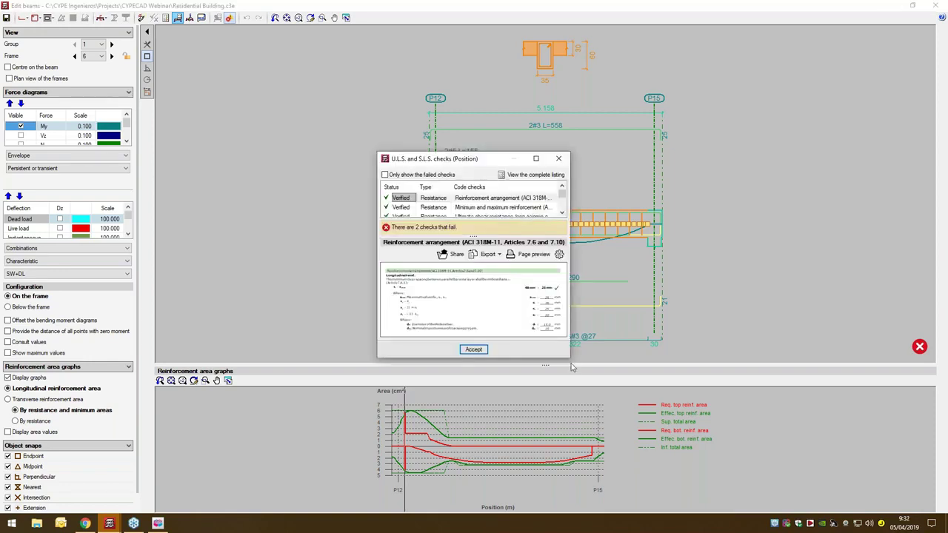
{"action": "left_click", "coordinate": [537, 159]}
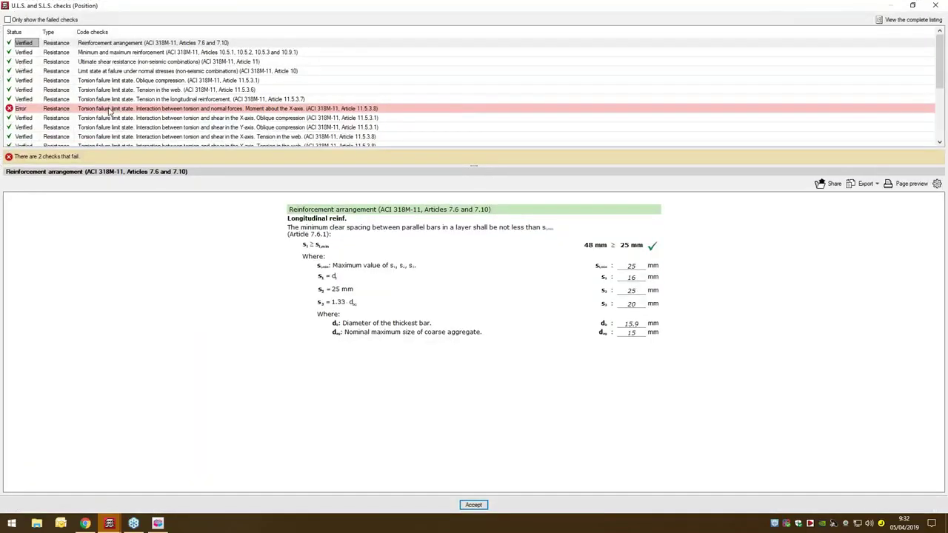
{"action": "left_click", "coordinate": [89, 109]}
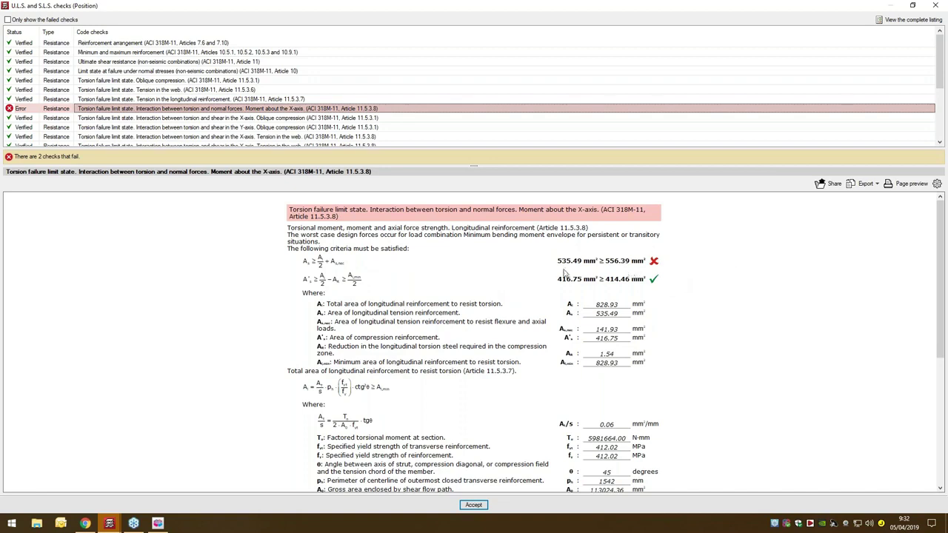
{"action": "scroll", "coordinate": [565, 274], "scroll_direction": "down", "scroll_amount": 5}
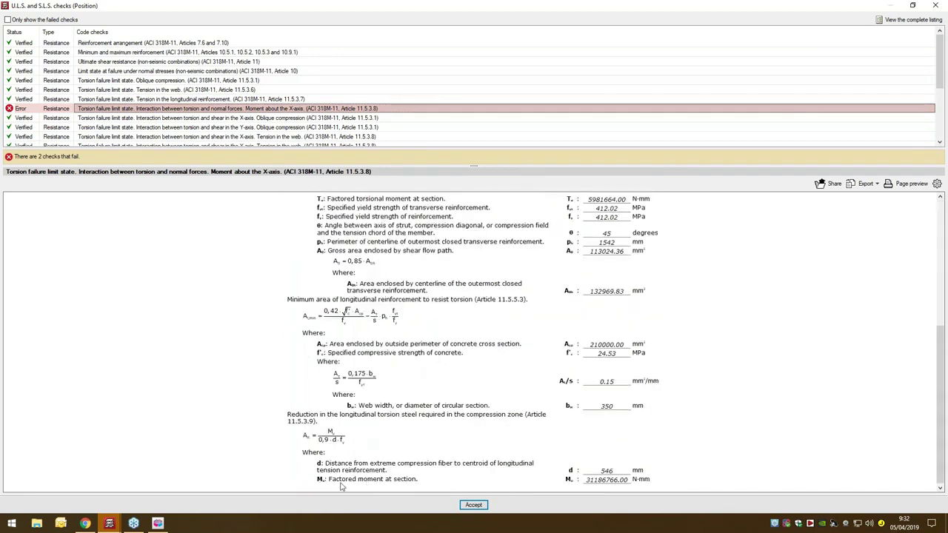
{"action": "scroll", "coordinate": [365, 253], "scroll_direction": "up", "scroll_amount": 5}
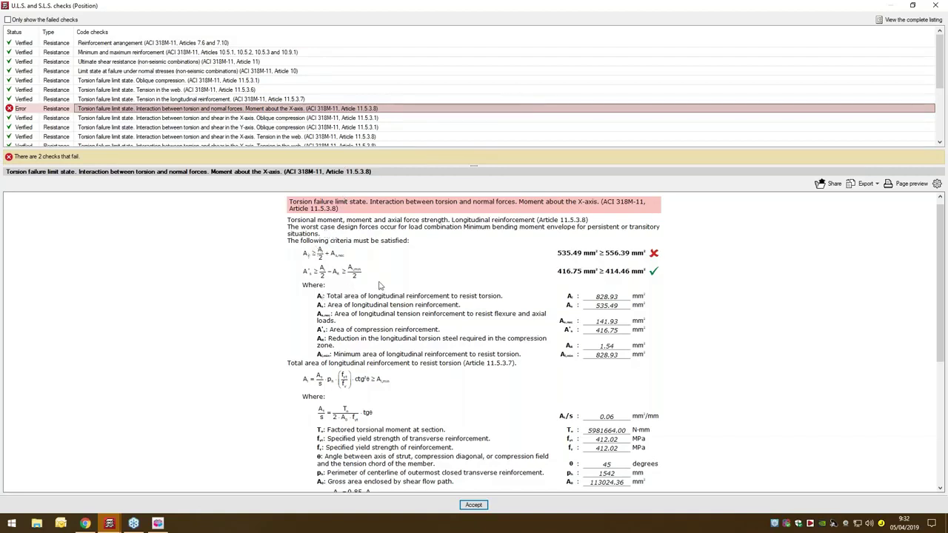
{"action": "scroll", "coordinate": [379, 285], "scroll_direction": "down", "scroll_amount": 5}
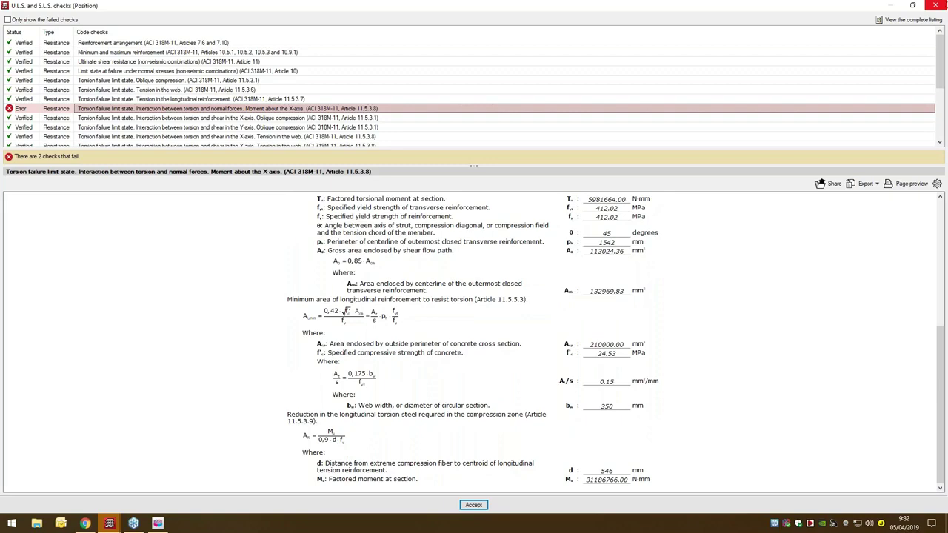
{"action": "left_click", "coordinate": [943, 5]}
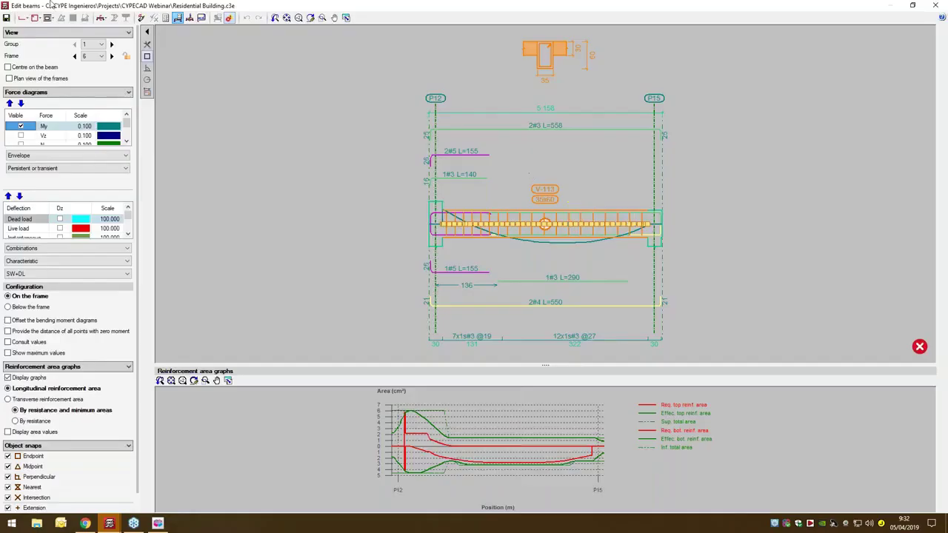
Close the beam editor, reopen Edit beams on another alignment with point checks, close it, then open Flat/Waffle slabs
{"action": "left_click", "coordinate": [938, 5]}
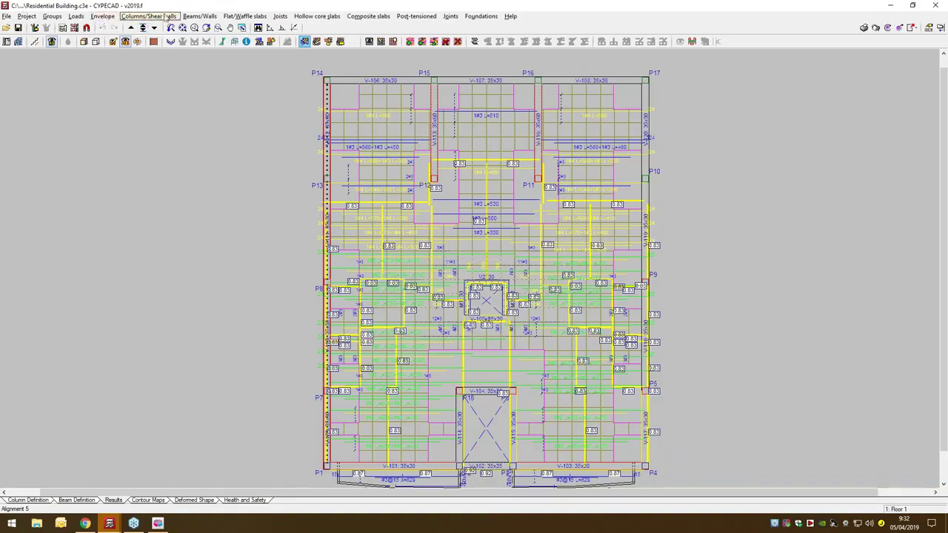
{"action": "left_click", "coordinate": [214, 17]}
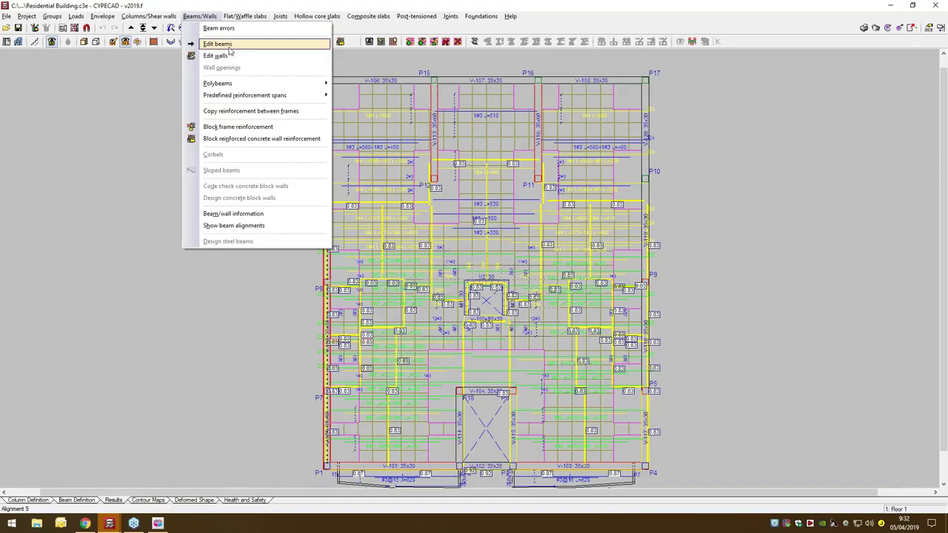
{"action": "left_click", "coordinate": [229, 46]}
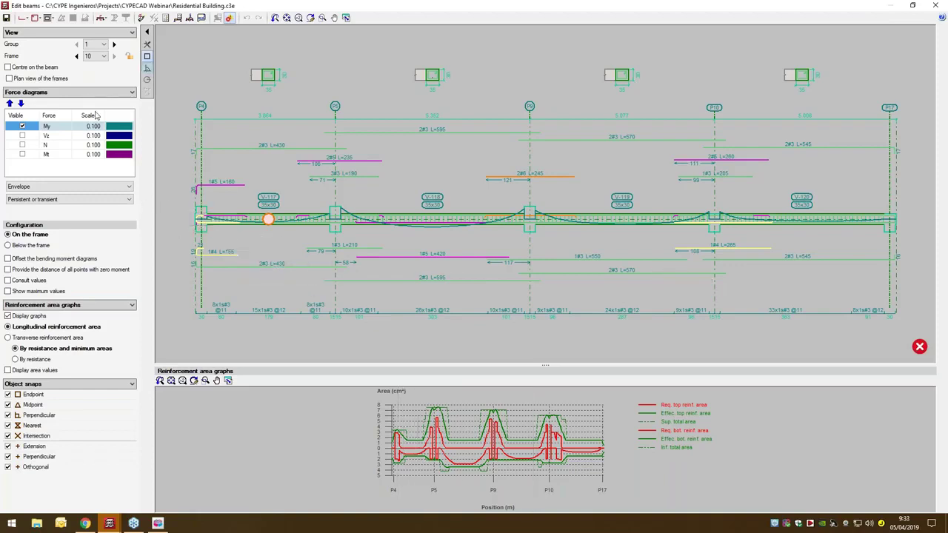
{"action": "left_click", "coordinate": [178, 18]}
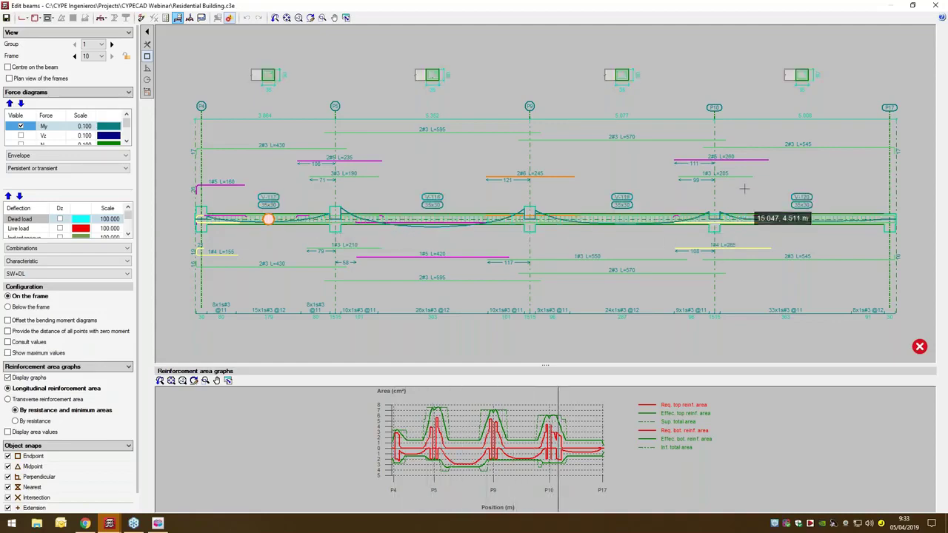
{"action": "left_click", "coordinate": [935, 6]}
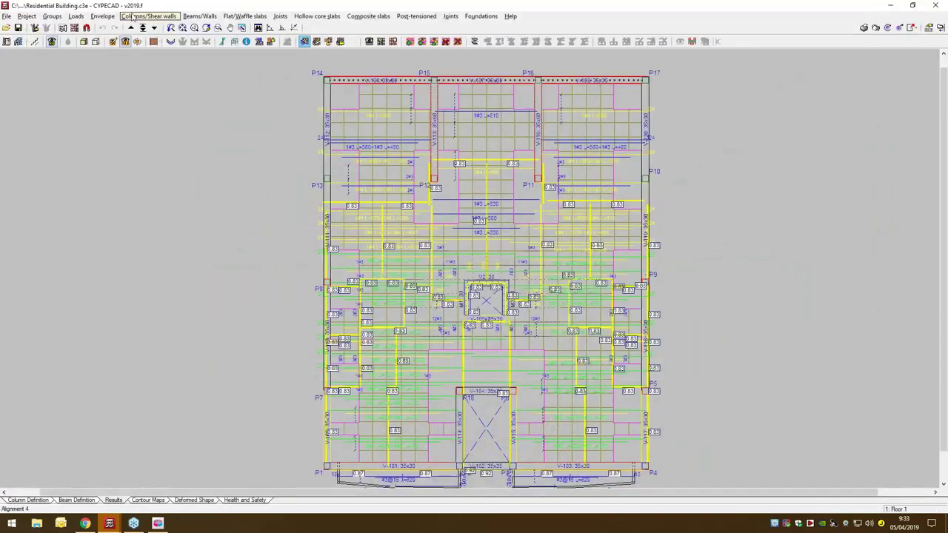
{"action": "left_click", "coordinate": [227, 17]}
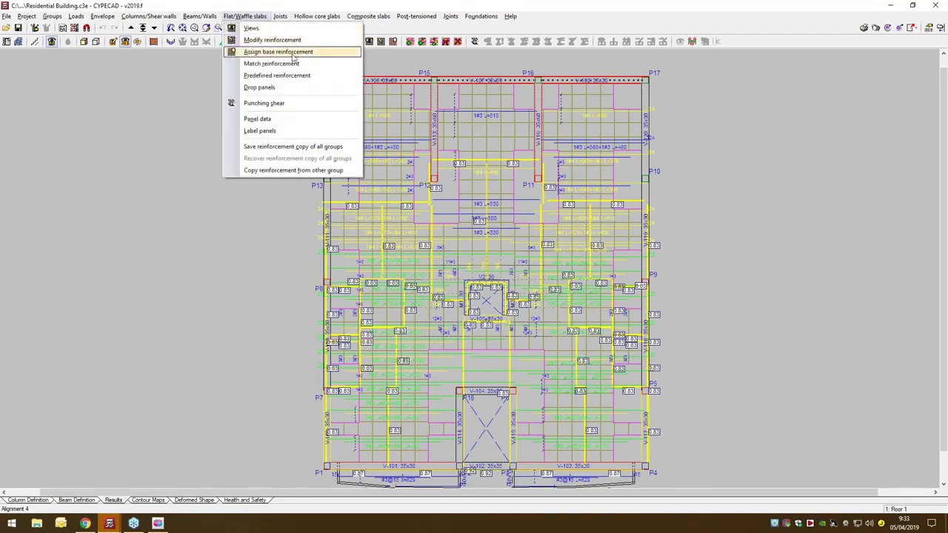
{"action": "left_click", "coordinate": [259, 119]}
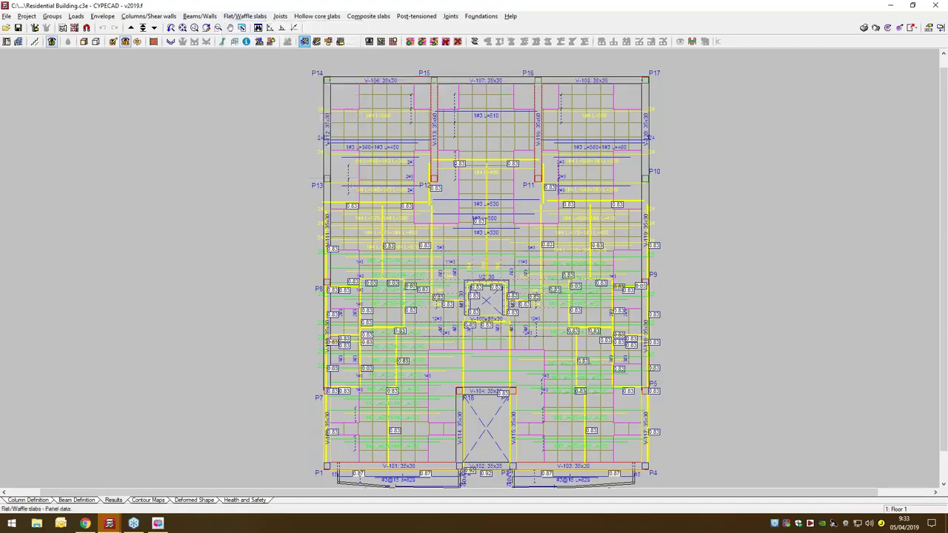
{"action": "left_click", "coordinate": [353, 188]}
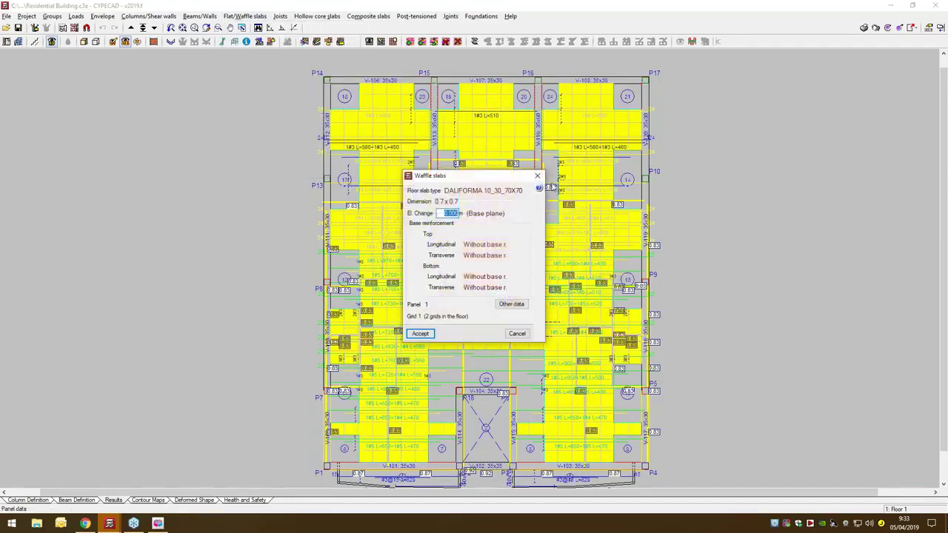
{"action": "left_click", "coordinate": [538, 175]}
{"action": "left_click", "coordinate": [245, 16]}
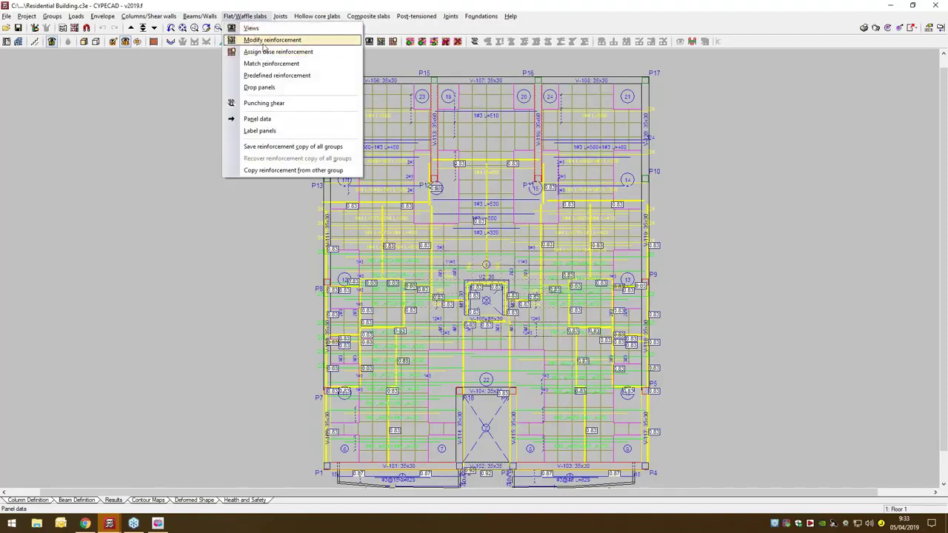
{"action": "left_click", "coordinate": [263, 42]}
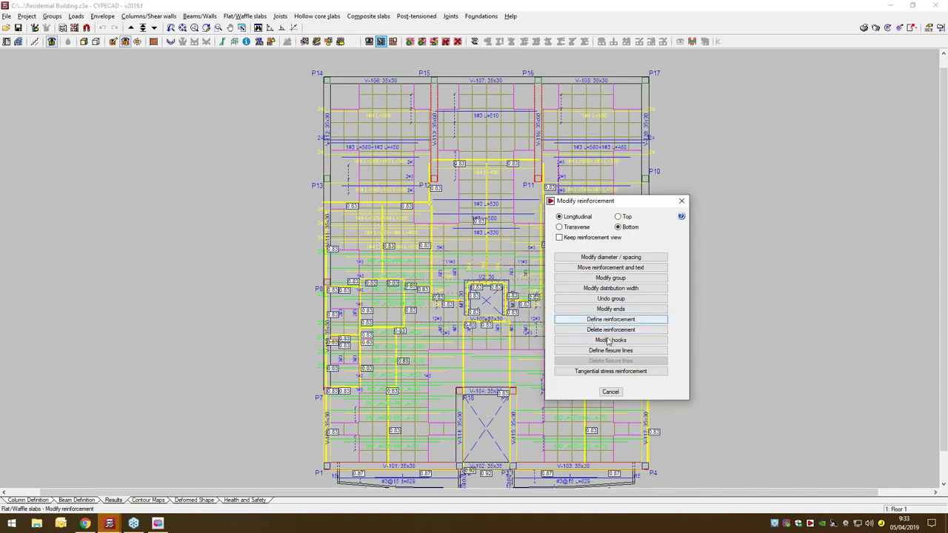
{"action": "left_click", "coordinate": [610, 392]}
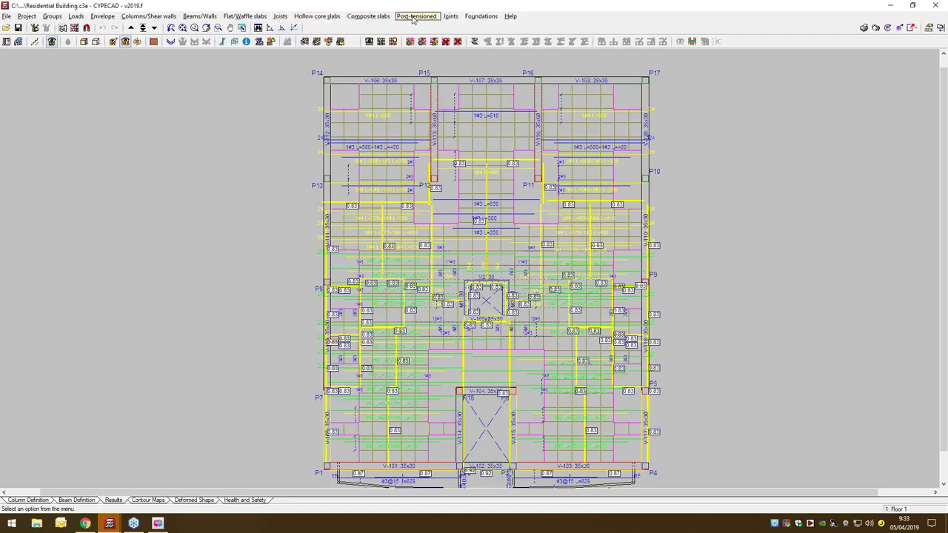
{"action": "left_click", "coordinate": [159, 16]}
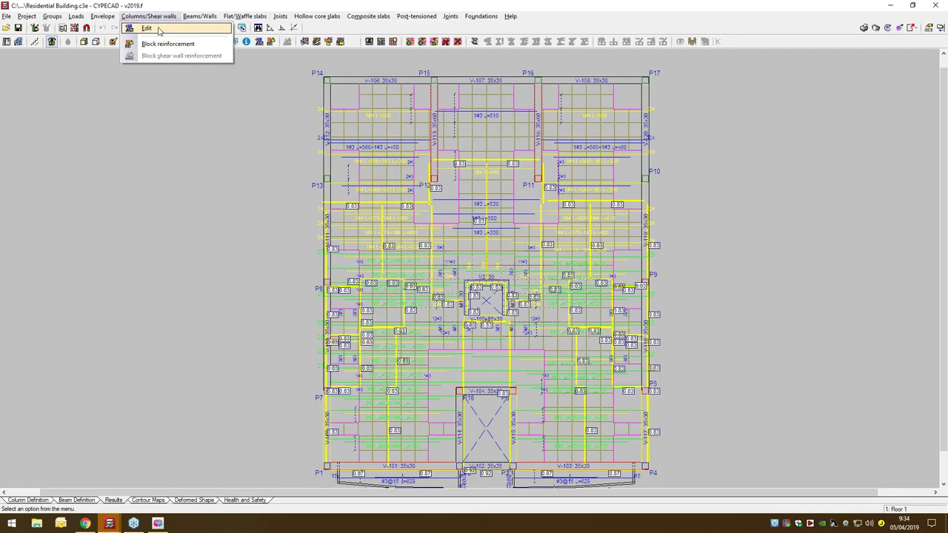
Edit column P15 and inspect its reinforcement in a maximised, zoomed and orbited 3D view
{"action": "left_click", "coordinate": [158, 29]}
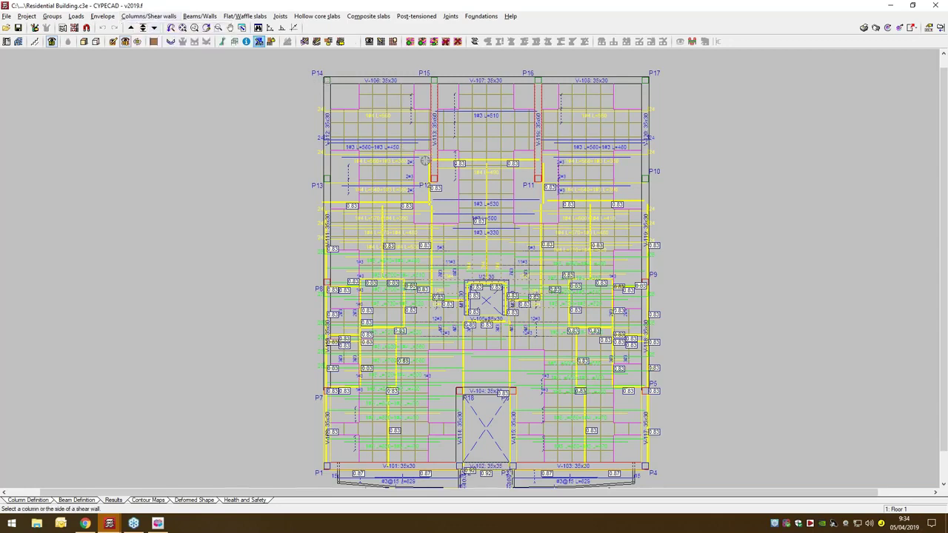
{"action": "right_click", "coordinate": [434, 79]}
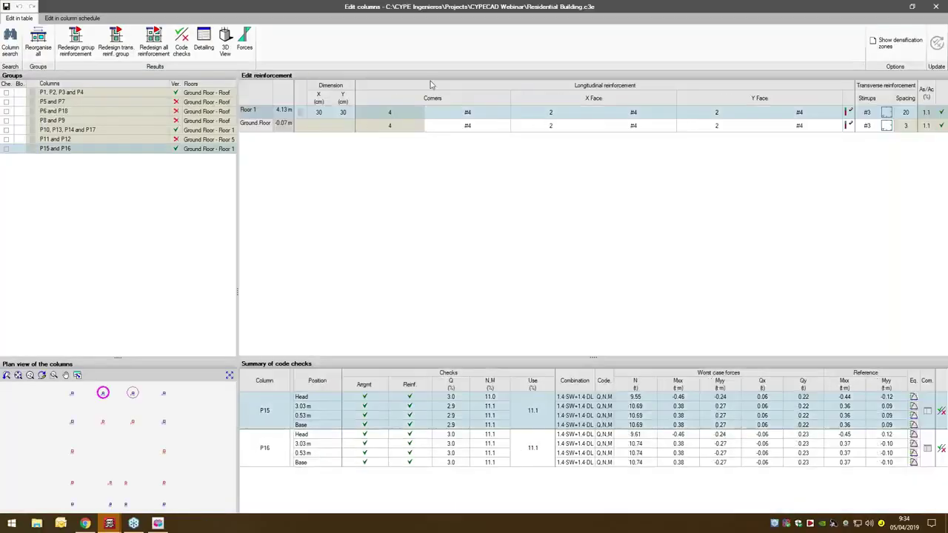
{"action": "left_click", "coordinate": [225, 49]}
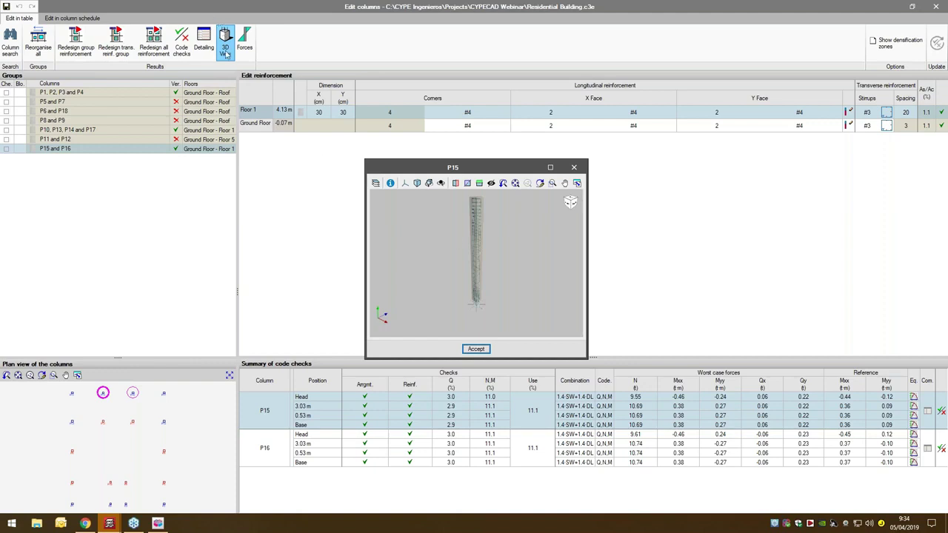
{"action": "left_click", "coordinate": [549, 168]}
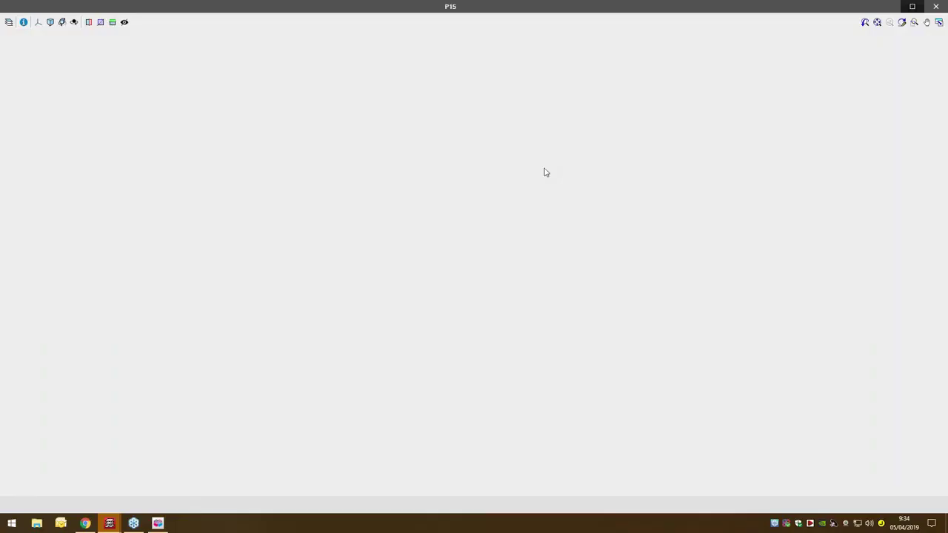
{"action": "scroll", "coordinate": [477, 351], "scroll_direction": "up", "scroll_amount": 3}
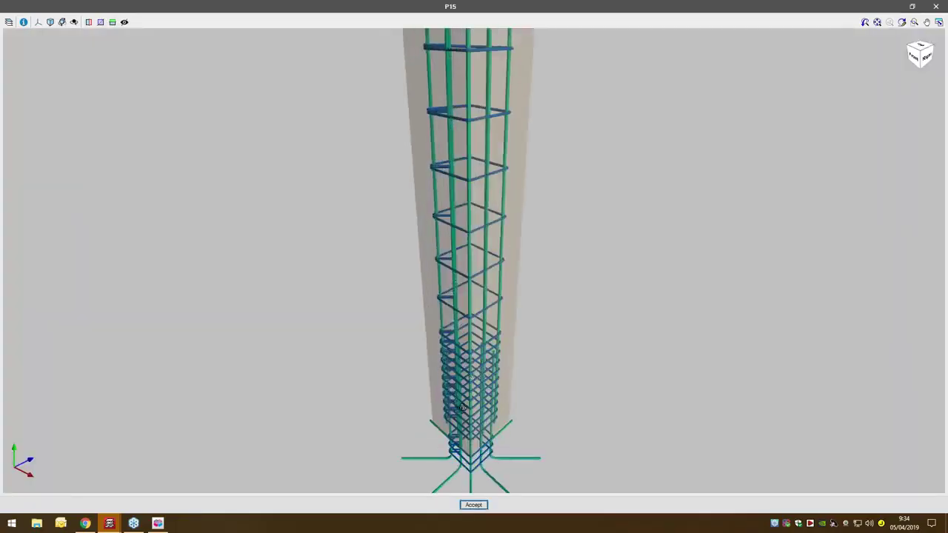
{"action": "mouse_move", "coordinate": [496, 418]}
{"action": "left_mouse_down"}
{"action": "mouse_move", "coordinate": [548, 404]}
{"action": "mouse_move", "coordinate": [397, 393]}
{"action": "left_mouse_up"}
{"action": "mouse_move", "coordinate": [587, 394]}
{"action": "left_mouse_down"}
{"action": "mouse_move", "coordinate": [450, 271]}
{"action": "mouse_move", "coordinate": [467, 142]}
{"action": "mouse_move", "coordinate": [466, 179]}
{"action": "left_mouse_up"}
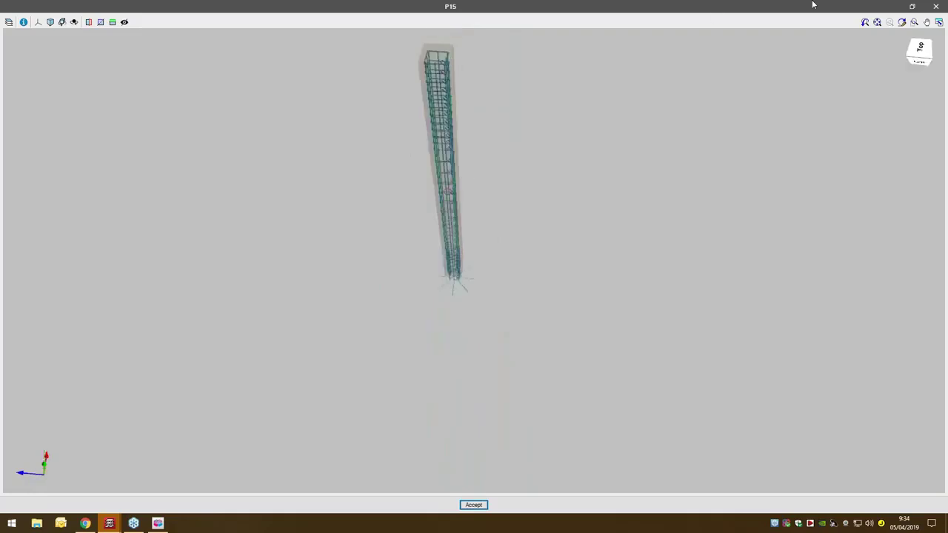
{"action": "left_click", "coordinate": [936, 6]}
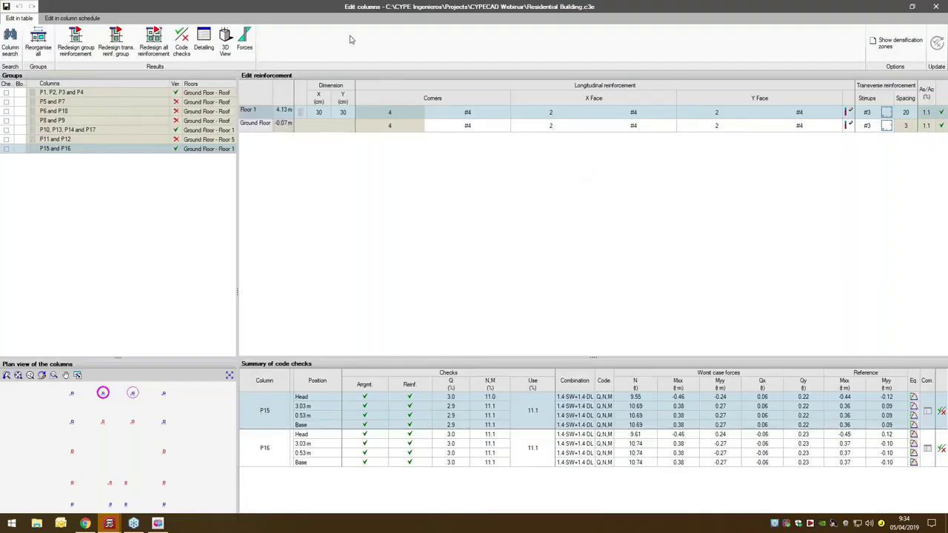
Open the P15 detailing drawing (8 #4 bars, 34 #3 stirrups), zoom and pan it, then close it
{"action": "left_click", "coordinate": [207, 43]}
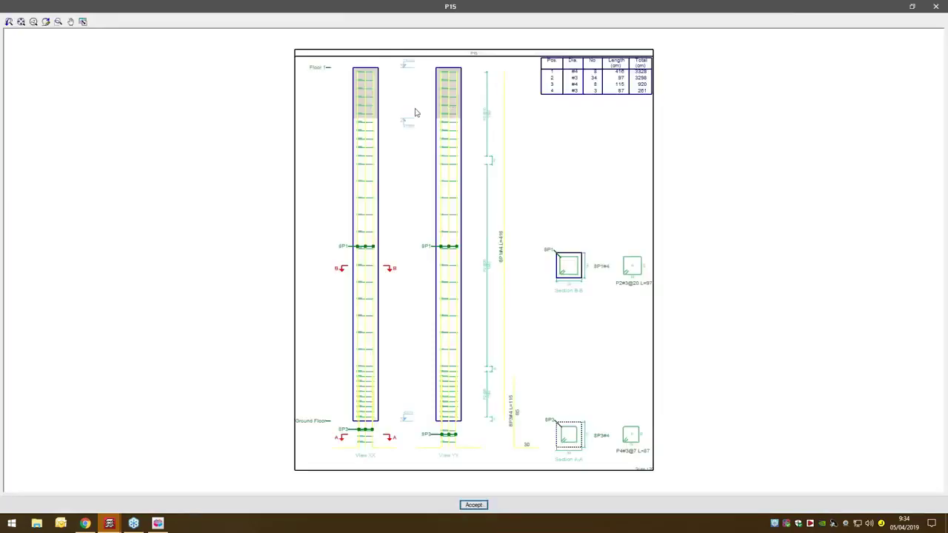
{"action": "scroll", "coordinate": [415, 113], "scroll_direction": "up", "scroll_amount": 5}
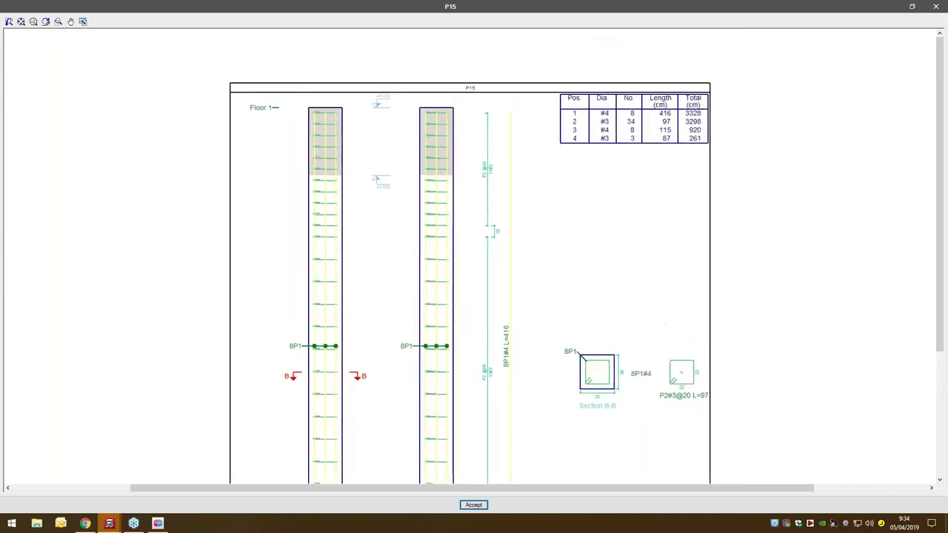
{"action": "scroll", "coordinate": [605, 182], "scroll_direction": "up", "scroll_amount": 4}
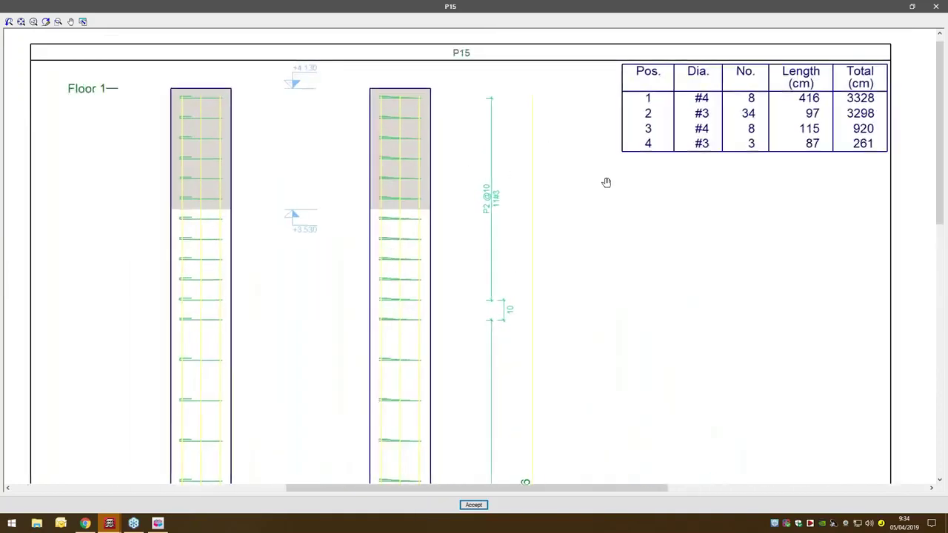
{"action": "middle_click_drag", "start_coordinate": [606, 182], "coordinate": [588, 228]}
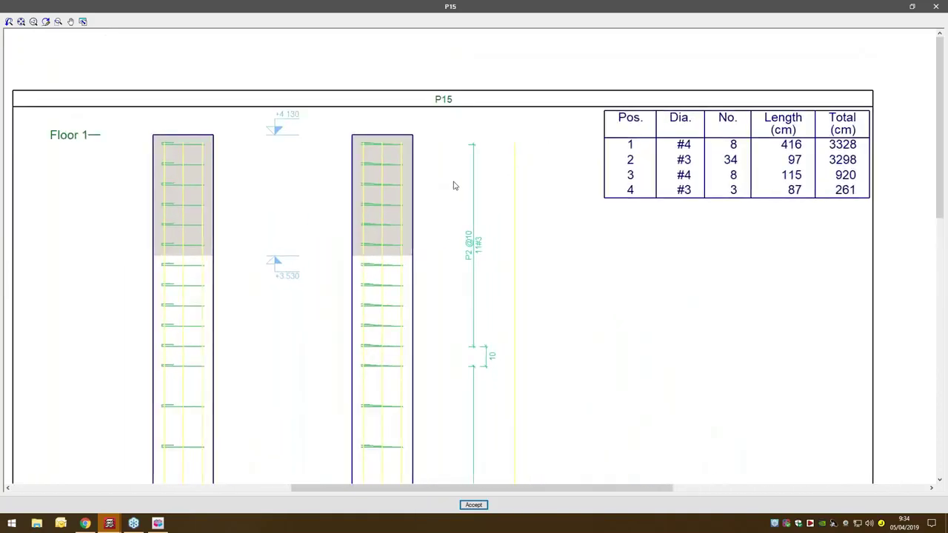
{"action": "scroll", "coordinate": [455, 184], "scroll_direction": "down", "scroll_amount": 4}
{"action": "mouse_move", "coordinate": [516, 389]}
{"action": "middle_mouse_down"}
{"action": "mouse_move", "coordinate": [514, 196]}
{"action": "mouse_move", "coordinate": [510, 332]}
{"action": "middle_mouse_up"}
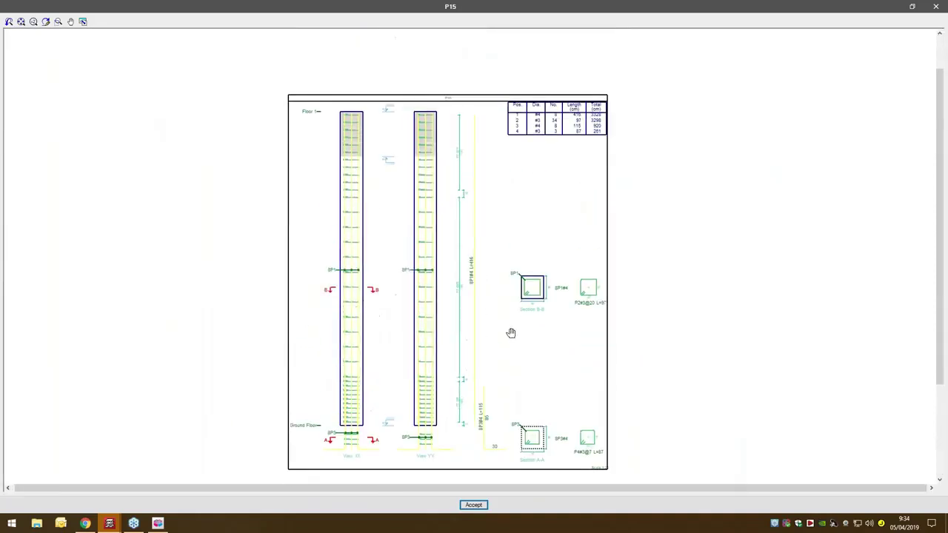
{"action": "left_click", "coordinate": [935, 6]}
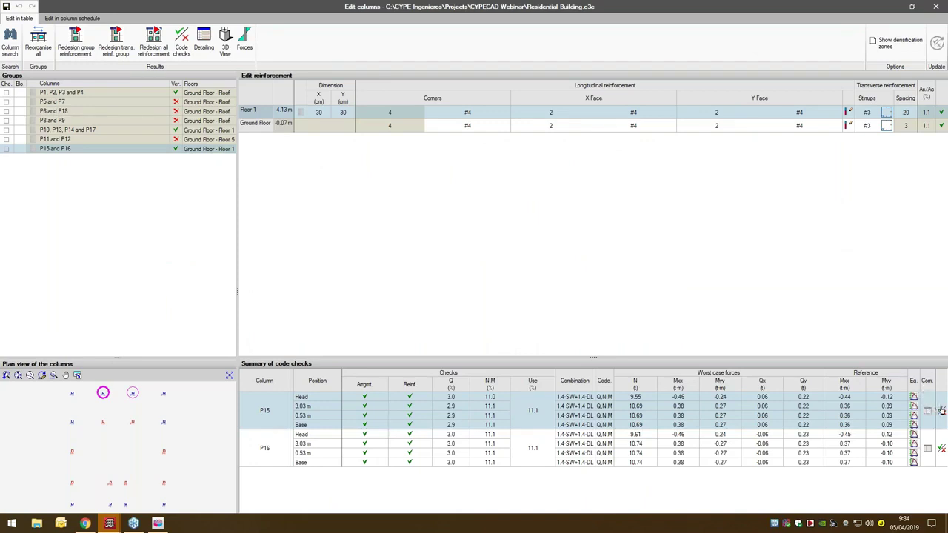
{"action": "left_click", "coordinate": [941, 410]}
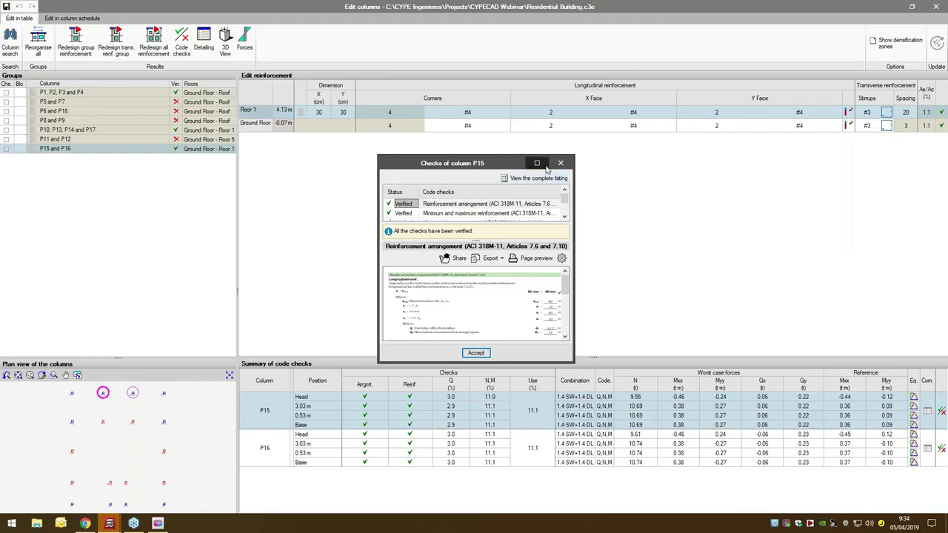
{"action": "left_click", "coordinate": [538, 163]}
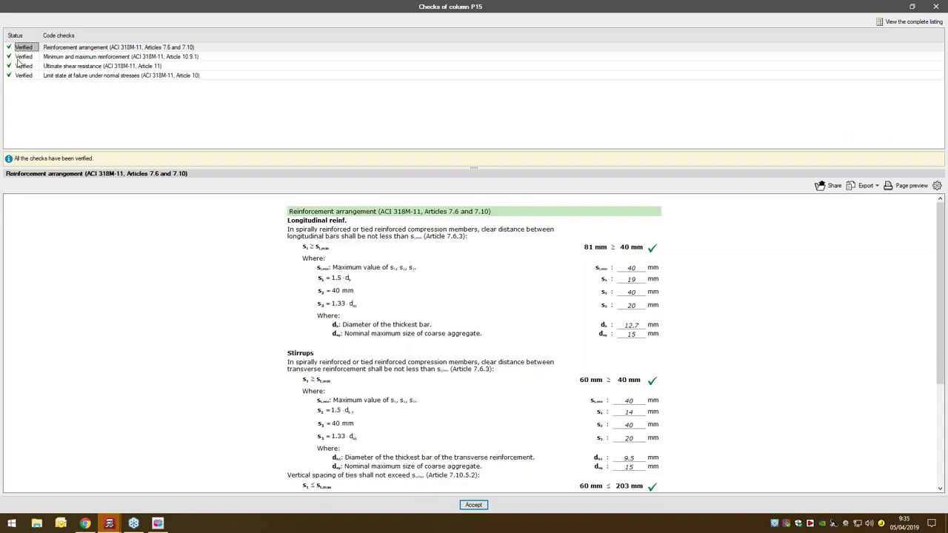
{"action": "left_click", "coordinate": [145, 77]}
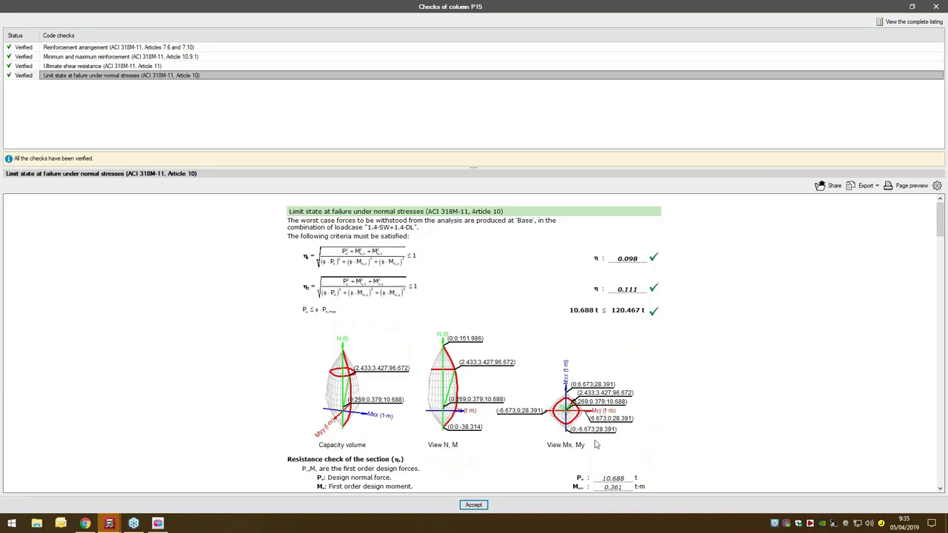
{"action": "scroll", "coordinate": [592, 438], "scroll_direction": "down", "scroll_amount": 4}
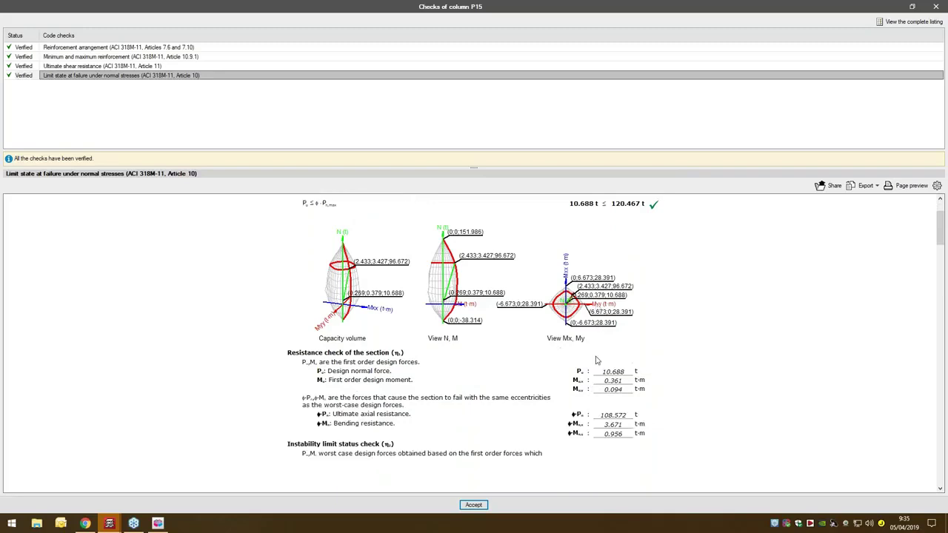
{"action": "scroll", "coordinate": [597, 360], "scroll_direction": "down", "scroll_amount": 10}
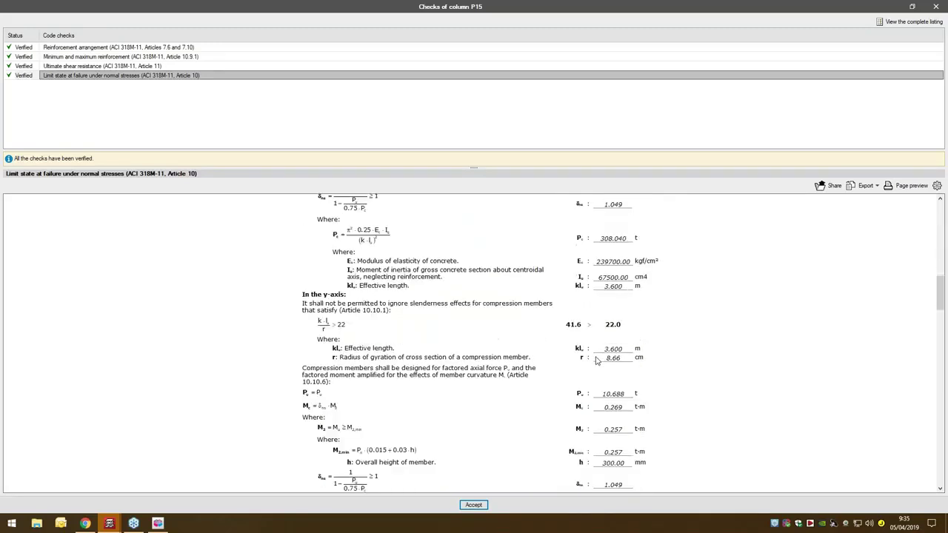
{"action": "scroll", "coordinate": [597, 359], "scroll_direction": "down", "scroll_amount": 1}
{"action": "left_click_drag", "start_coordinate": [940, 310], "coordinate": [940, 359]}
{"action": "left_click_drag", "start_coordinate": [941, 359], "coordinate": [941, 390]}
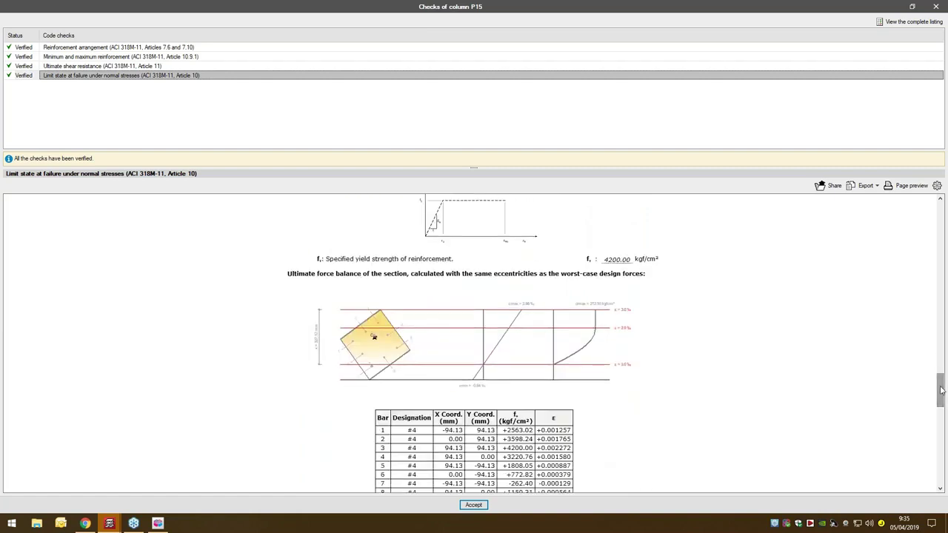
{"action": "scroll", "coordinate": [607, 396], "scroll_direction": "down", "scroll_amount": 1}
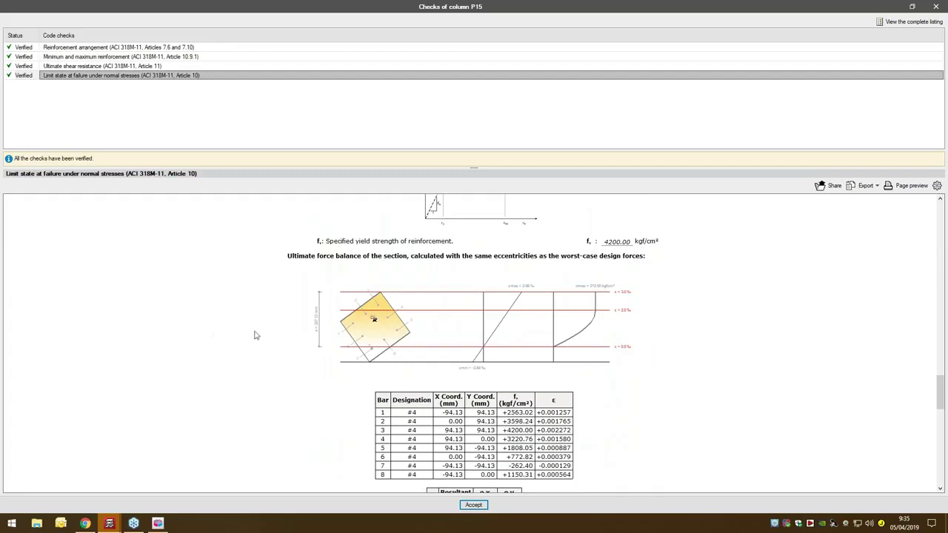
{"action": "scroll", "coordinate": [521, 337], "scroll_direction": "down", "scroll_amount": 5}
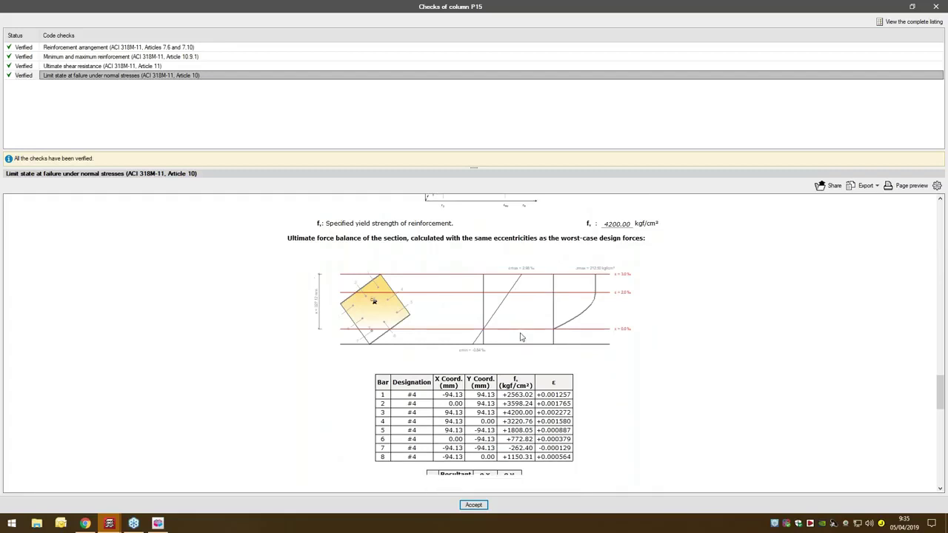
{"action": "scroll", "coordinate": [520, 337], "scroll_direction": "down", "scroll_amount": 5}
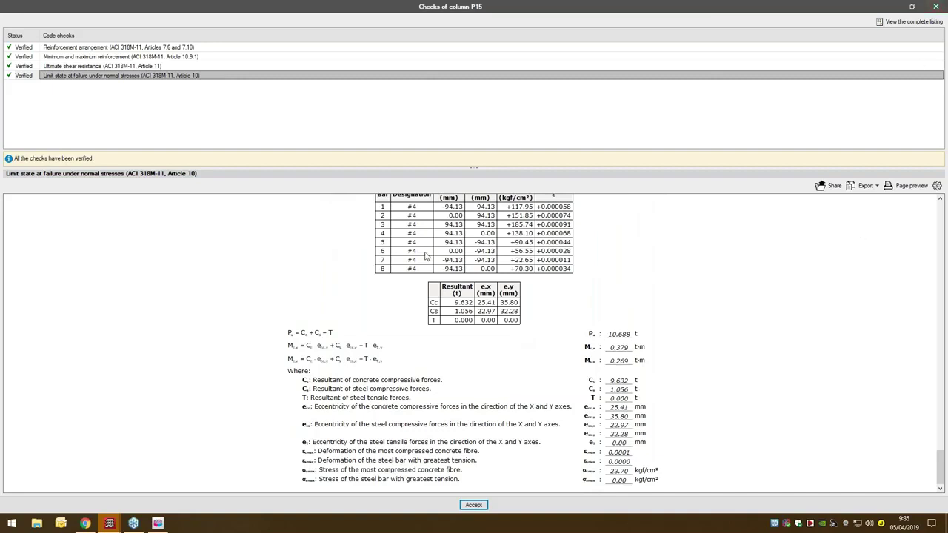
{"action": "left_click", "coordinate": [866, 186]}
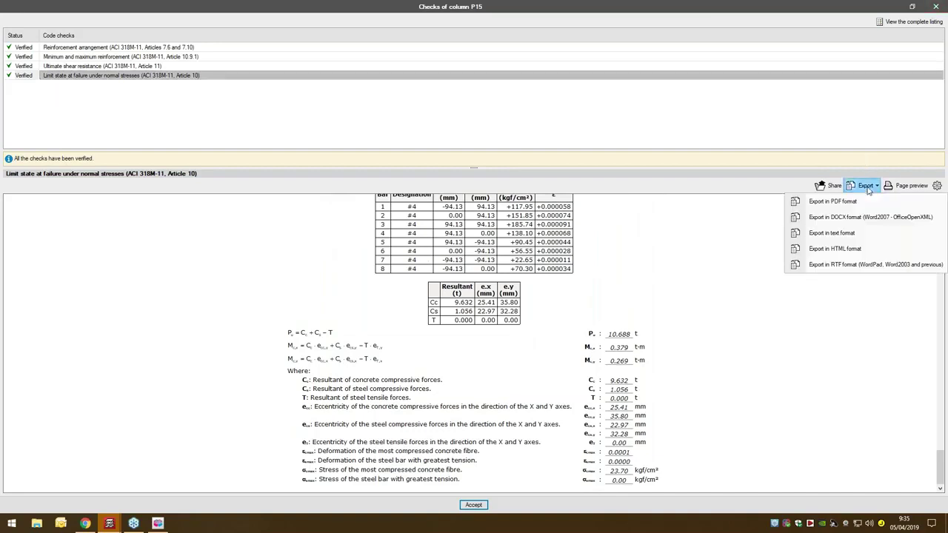
{"action": "left_click", "coordinate": [869, 190]}
{"action": "left_click", "coordinate": [936, 7]}
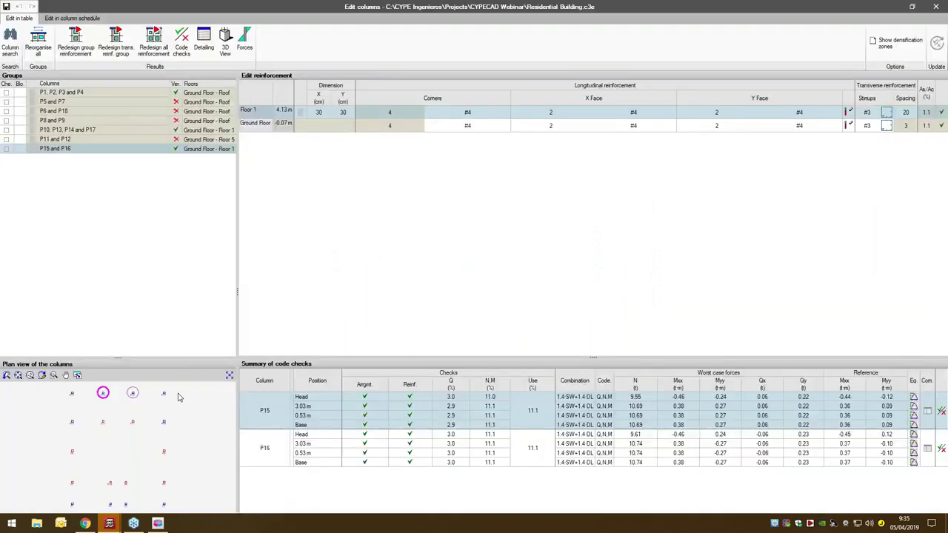
Step through the P10–P17 and P5–P7 groups to the P1, P2, P3, P4 group
{"action": "left_click", "coordinate": [132, 392]}
{"action": "left_click", "coordinate": [164, 417]}
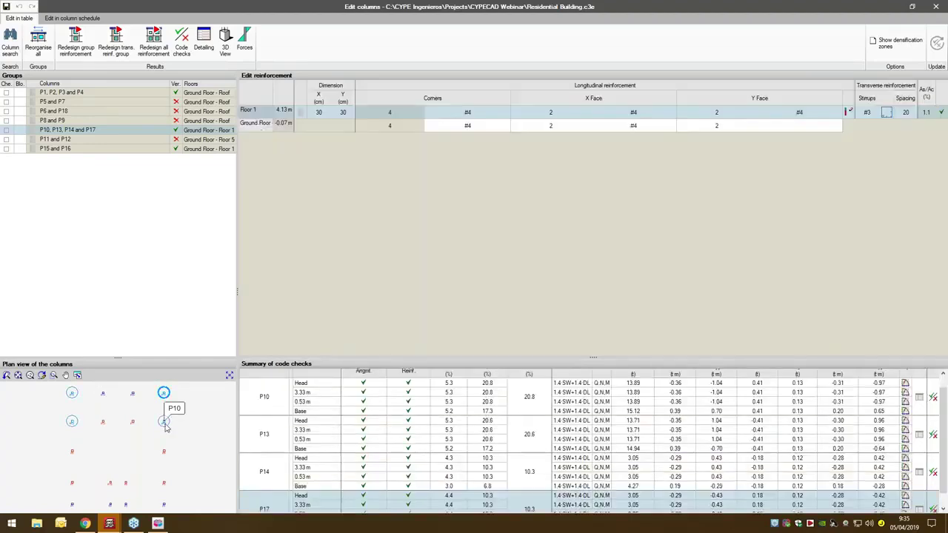
{"action": "left_click", "coordinate": [164, 451]}
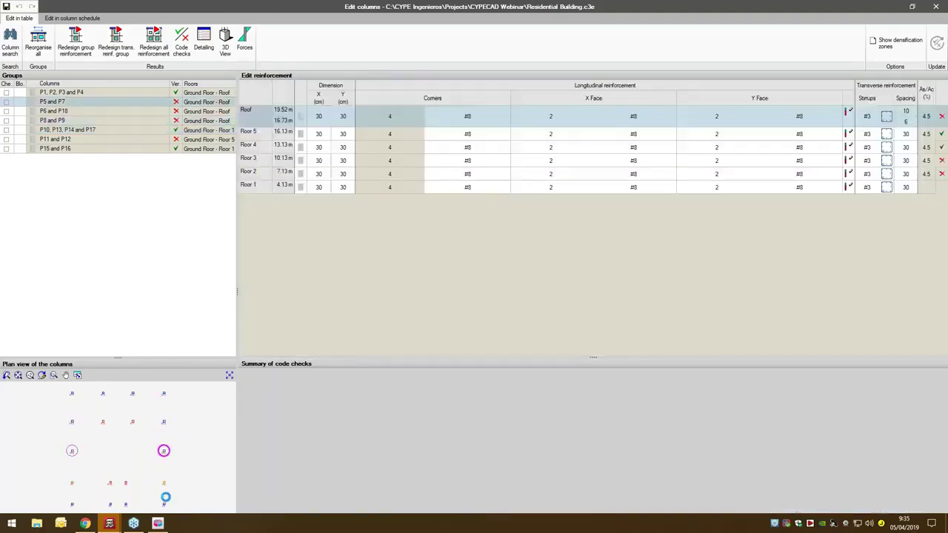
{"action": "left_click", "coordinate": [163, 483]}
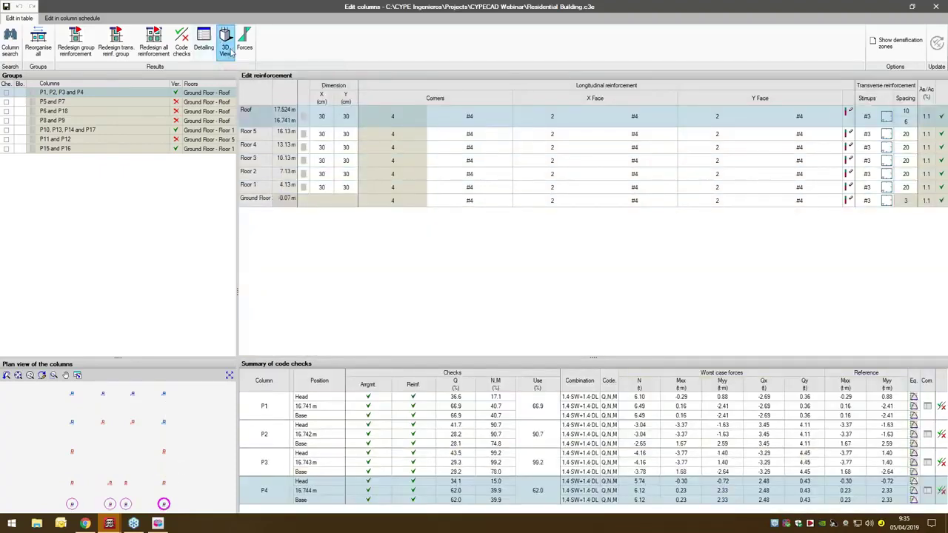
Orbit and zoom column P4 in the 3D view, then close it
{"action": "left_click", "coordinate": [226, 48]}
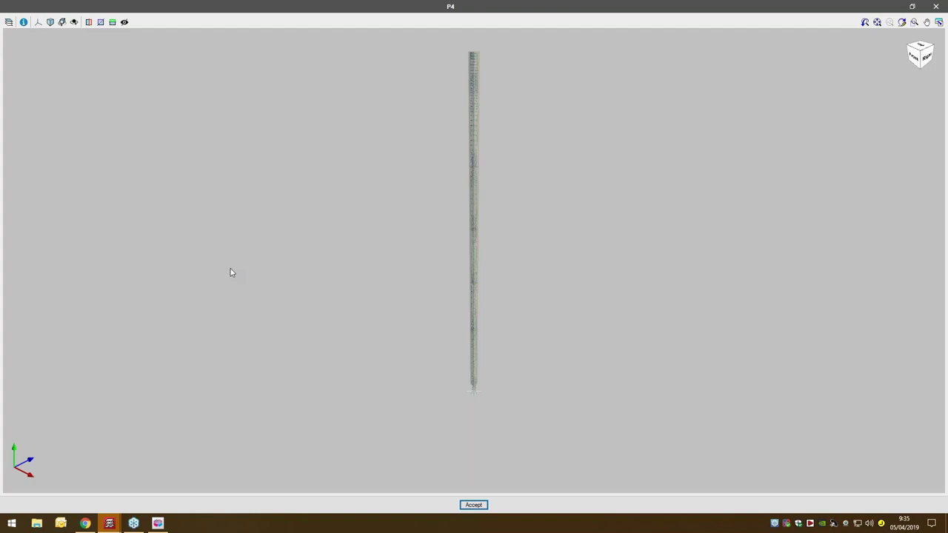
{"action": "middle_click_drag", "start_coordinate": [484, 235], "coordinate": [501, 262]}
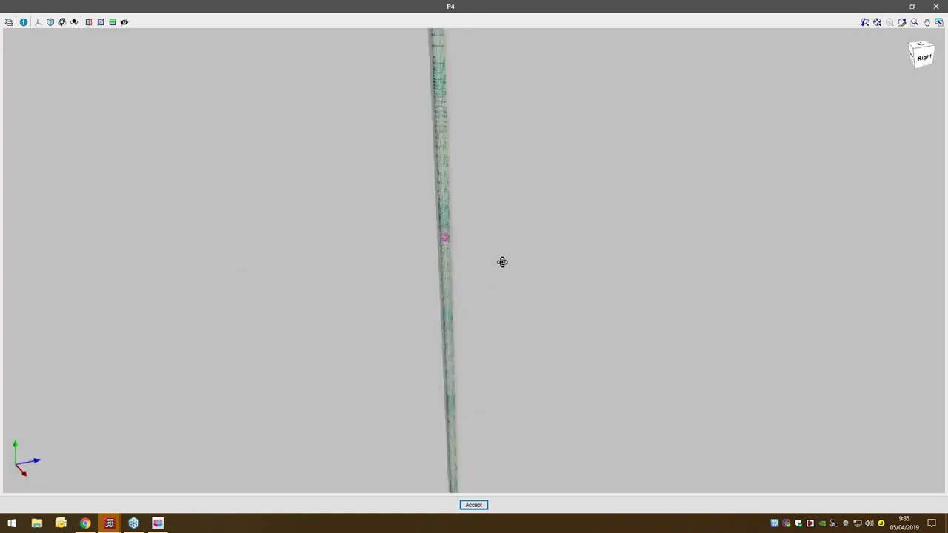
{"action": "scroll", "coordinate": [442, 319], "scroll_direction": "up", "scroll_amount": 3}
{"action": "middle_click_drag", "start_coordinate": [557, 317], "coordinate": [435, 227]}
{"action": "scroll", "coordinate": [536, 284], "scroll_direction": "down", "scroll_amount": 4}
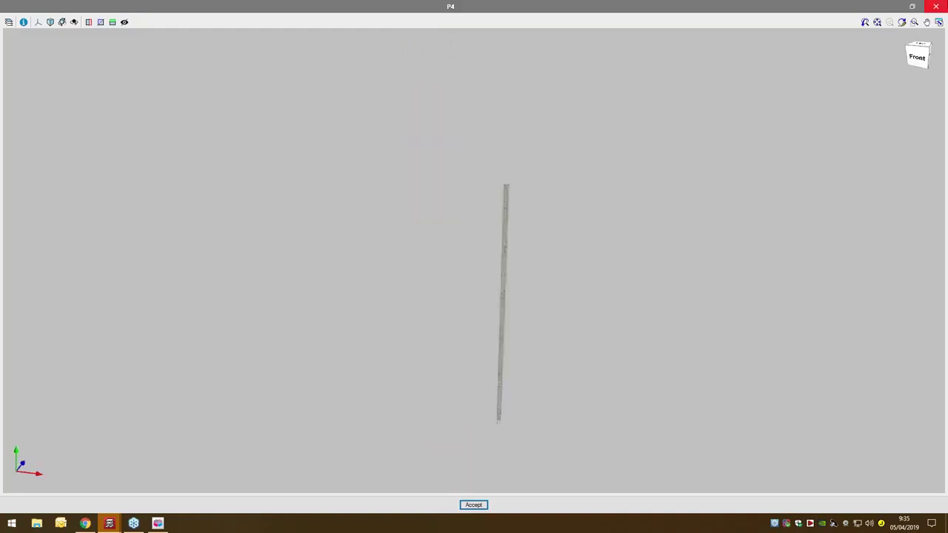
{"action": "left_click", "coordinate": [935, 6]}
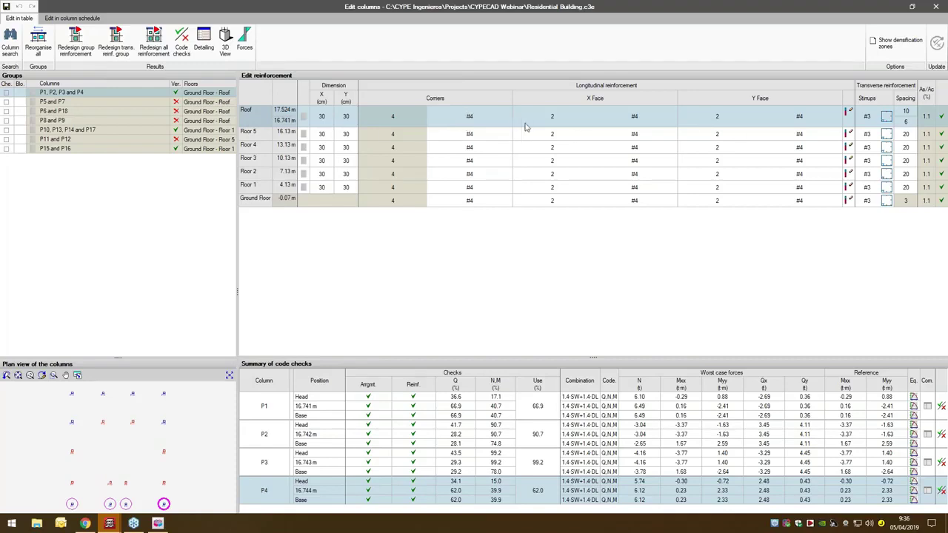
Keep the Roof row's corner bars at #4 and inspect its X face bar count
{"action": "left_click", "coordinate": [470, 121]}
{"action": "left_click", "coordinate": [497, 118]}
{"action": "left_click", "coordinate": [497, 118]}
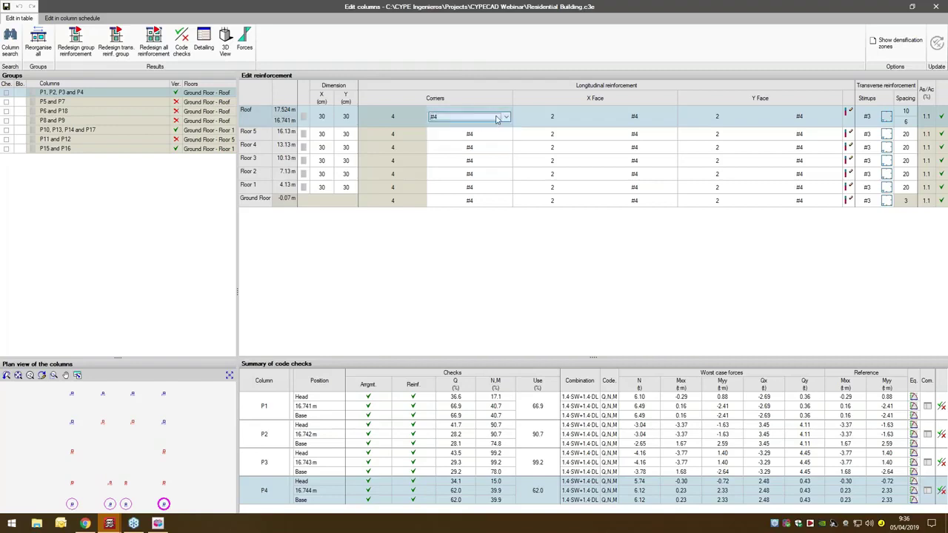
{"action": "left_click", "coordinate": [548, 117]}
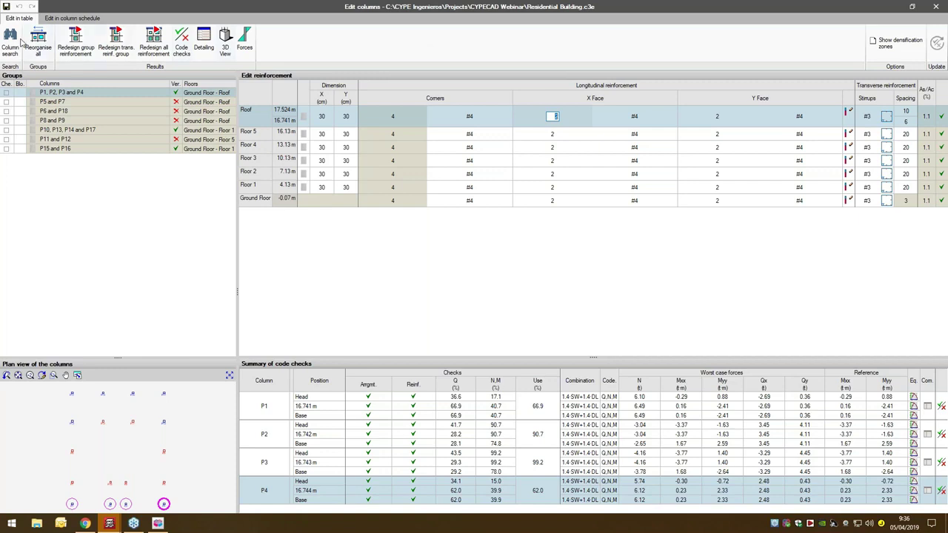
In the column schedule, confirm P1–P4 Roof longitudinal reinforcement with #4 corners, then close the editor
{"action": "left_click", "coordinate": [72, 17]}
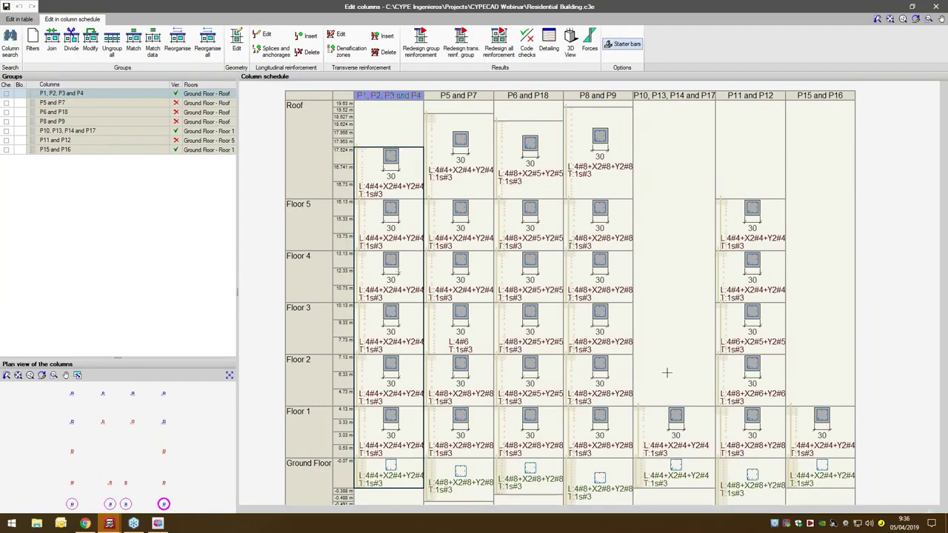
{"action": "scroll", "coordinate": [667, 392], "scroll_direction": "down", "scroll_amount": 3}
{"action": "scroll", "coordinate": [648, 393], "scroll_direction": "up", "scroll_amount": 2}
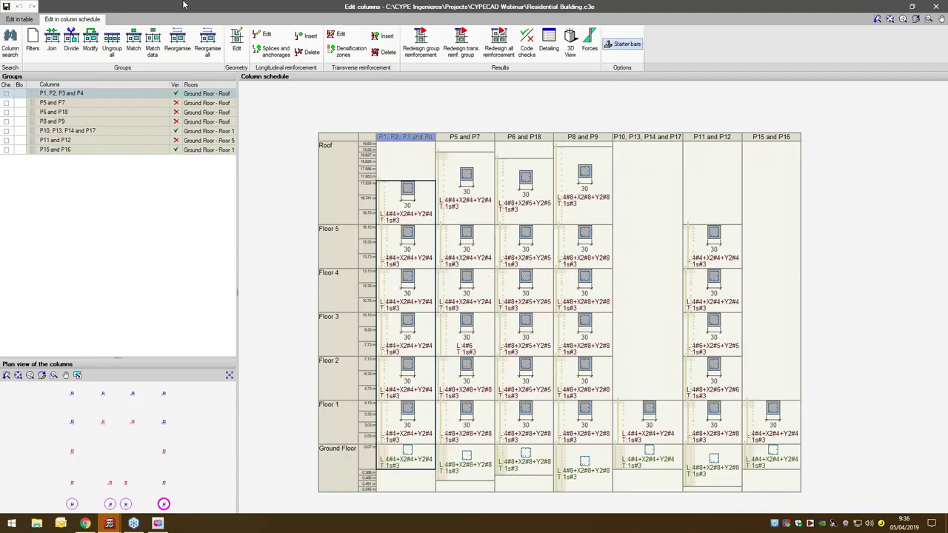
{"action": "left_click", "coordinate": [264, 37]}
{"action": "left_click", "coordinate": [407, 208]}
{"action": "left_click_drag", "start_coordinate": [528, 201], "coordinate": [460, 220]}
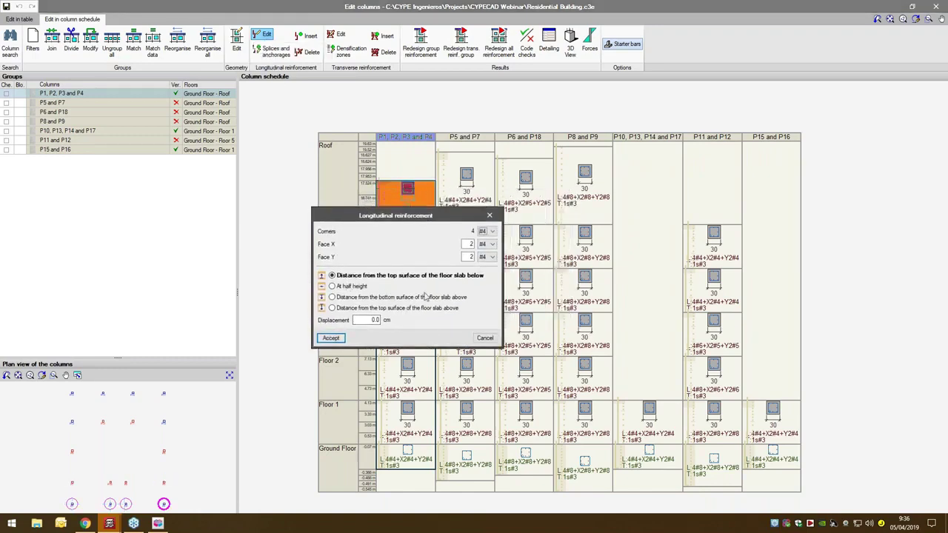
{"action": "left_click", "coordinate": [492, 231]}
{"action": "left_click", "coordinate": [492, 233]}
{"action": "left_click", "coordinate": [330, 338]}
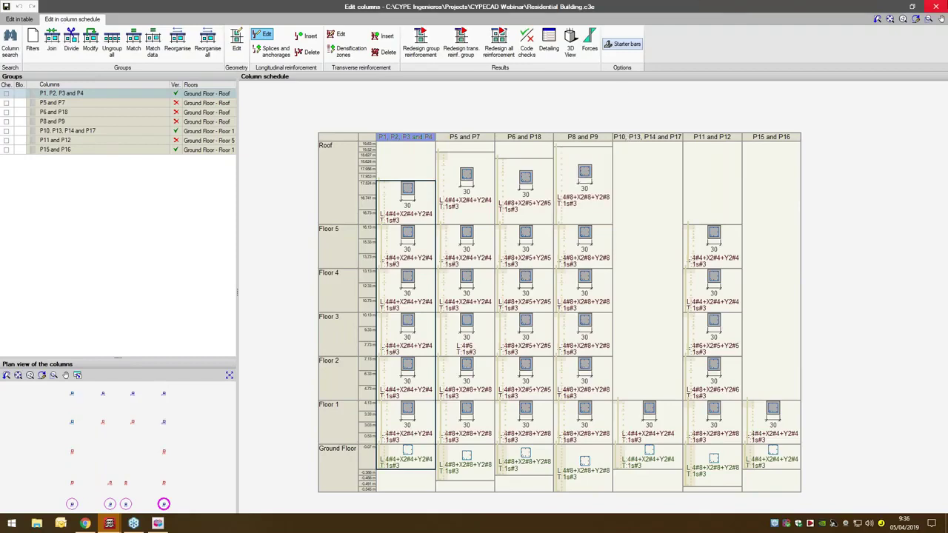
{"action": "left_click", "coordinate": [937, 6]}
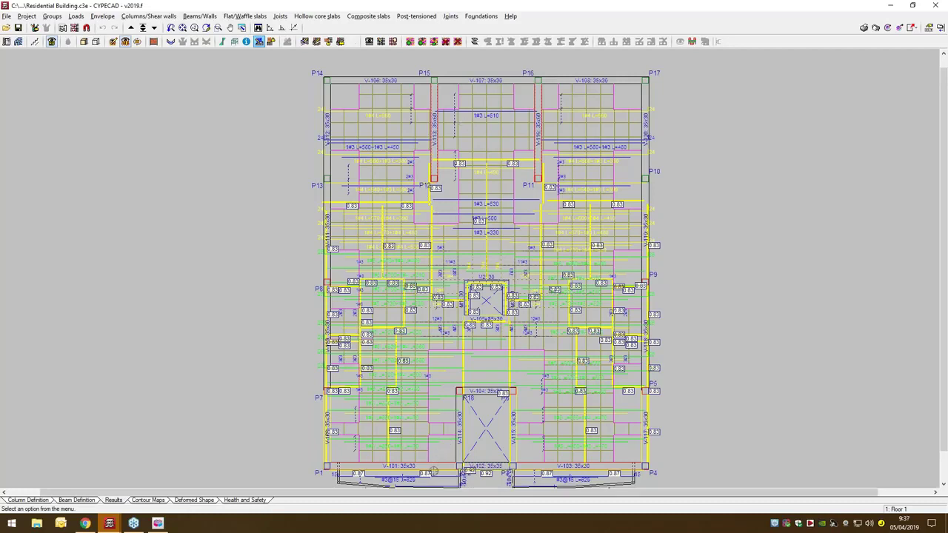
Open the deformed shape view and try deformation factors of 1 and then 5
{"action": "left_click", "coordinate": [186, 502]}
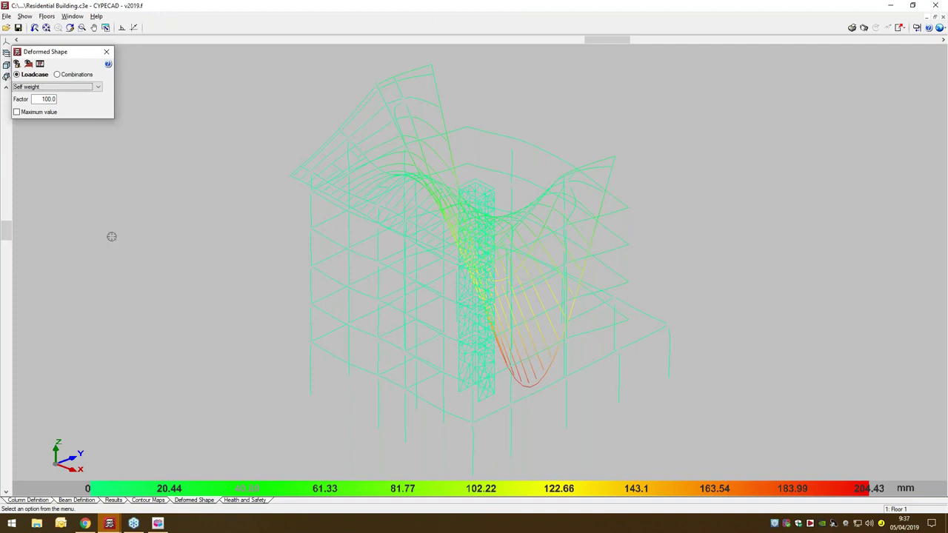
{"action": "left_click_drag", "start_coordinate": [36, 99], "coordinate": [87, 96]}
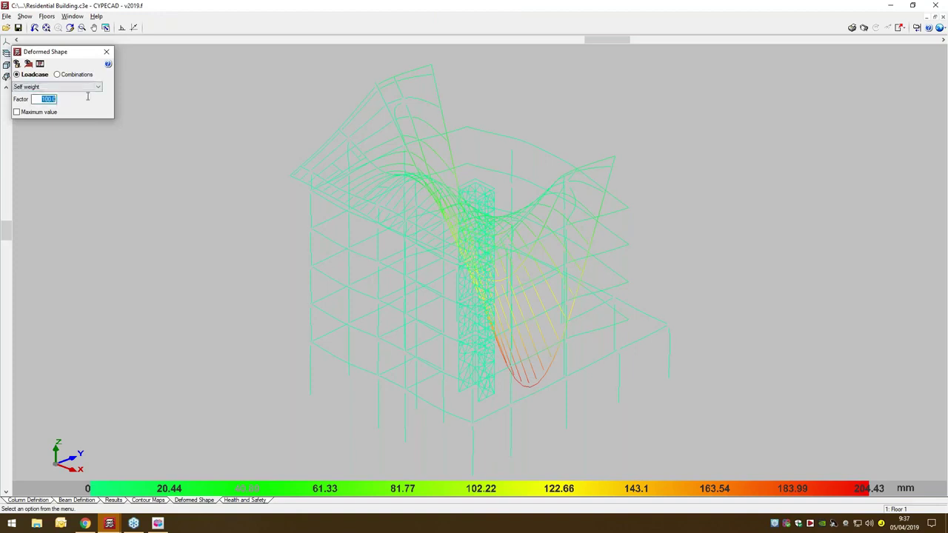
{"action": "type", "text": "1"}
{"action": "key", "text": "Return"}
{"action": "middle_click_drag", "start_coordinate": [528, 237], "coordinate": [521, 135]}
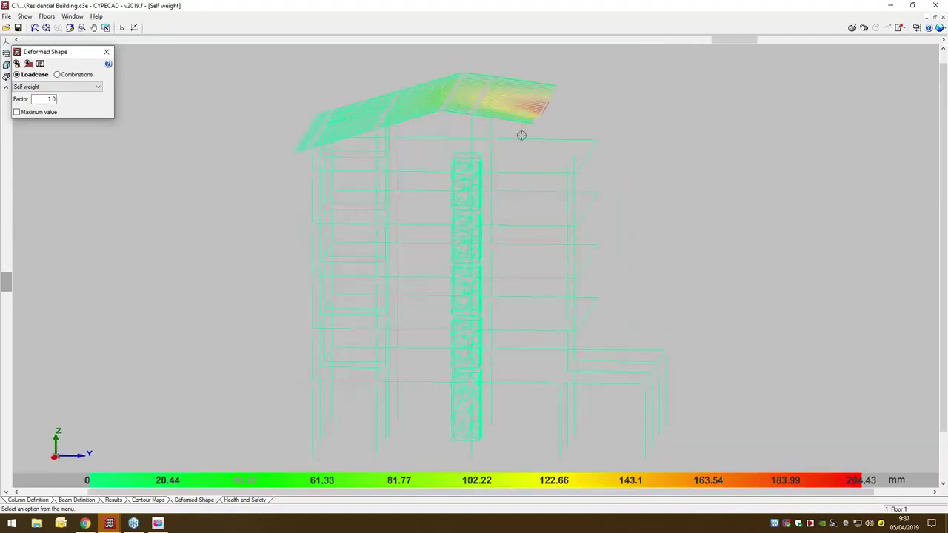
{"action": "double_click", "coordinate": [51, 99]}
{"action": "type", "text": "5"}
{"action": "key", "text": "Return"}
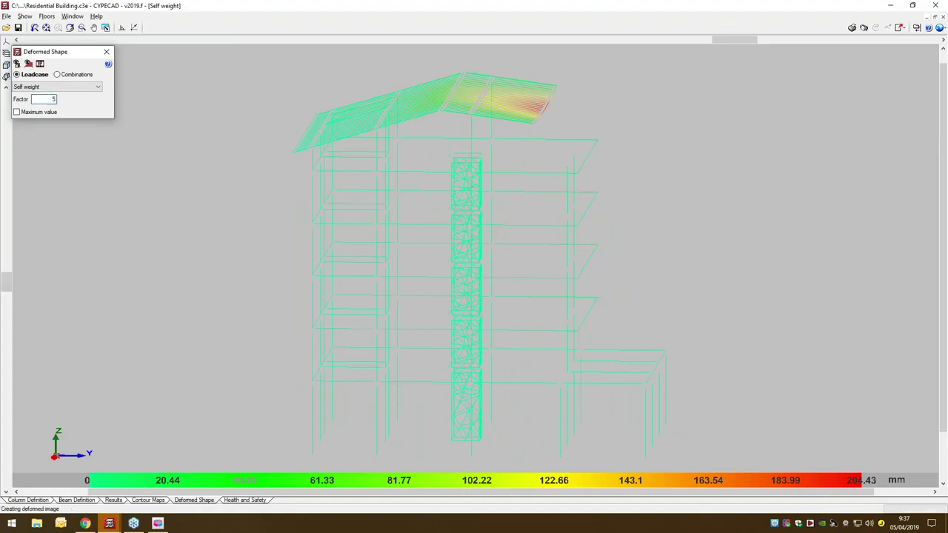
Preview the SW+DL combination, return to Self weight at factor 10, and start the animation
{"action": "left_click", "coordinate": [34, 89]}
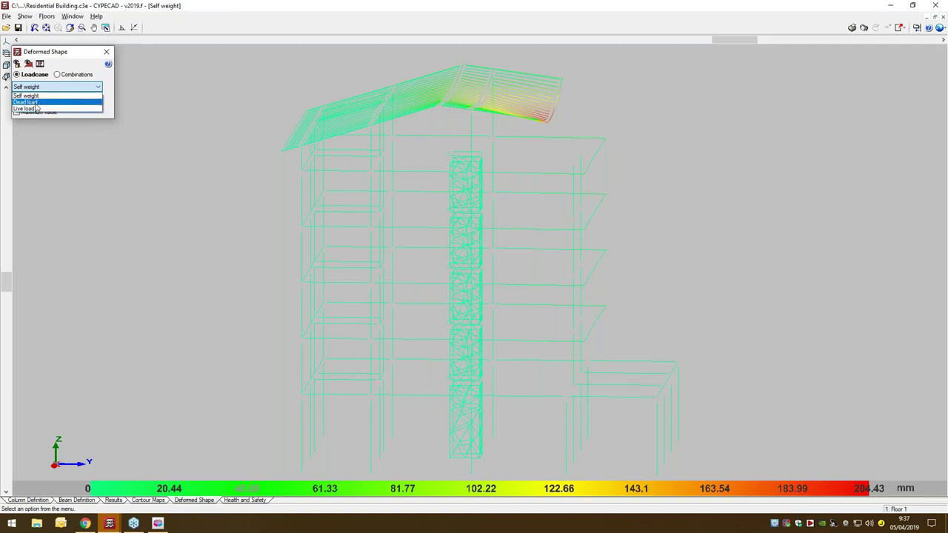
{"action": "left_click", "coordinate": [61, 70]}
{"action": "left_click", "coordinate": [57, 75]}
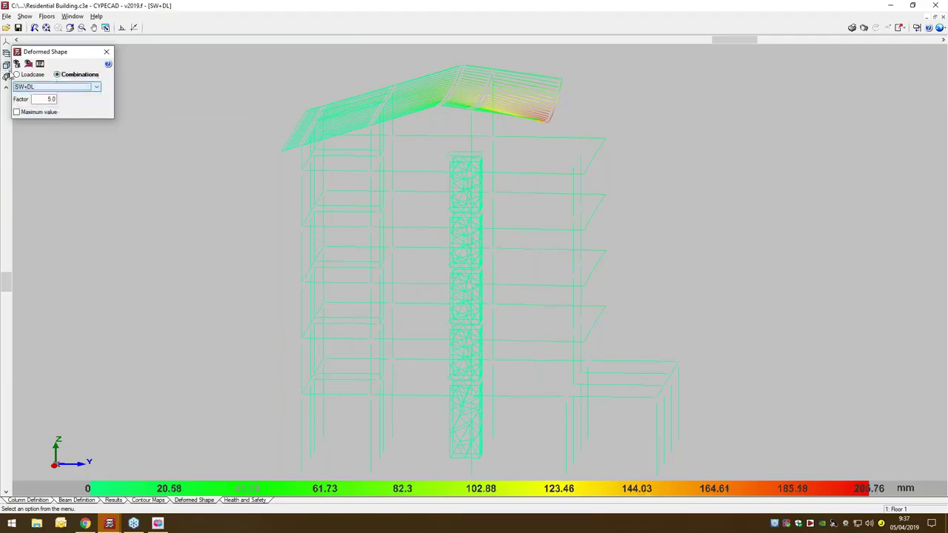
{"action": "left_click", "coordinate": [17, 75]}
{"action": "left_click_drag", "start_coordinate": [47, 99], "coordinate": [72, 97]}
{"action": "type", "text": "10"}
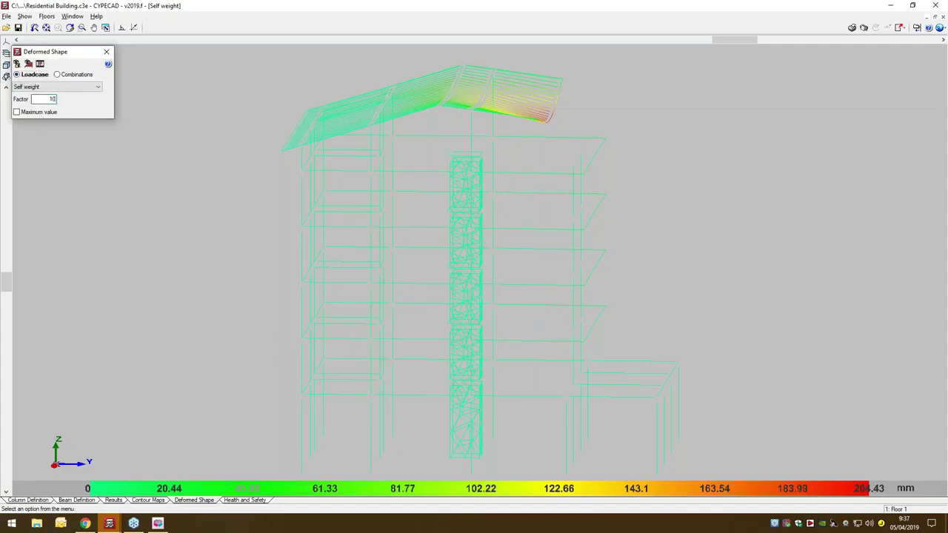
{"action": "key", "text": "Return"}
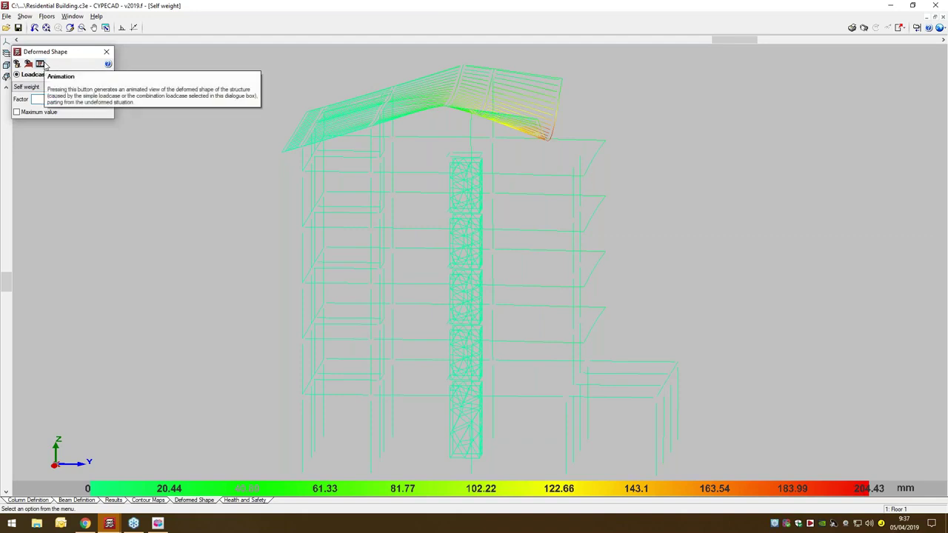
{"action": "left_click", "coordinate": [45, 65]}
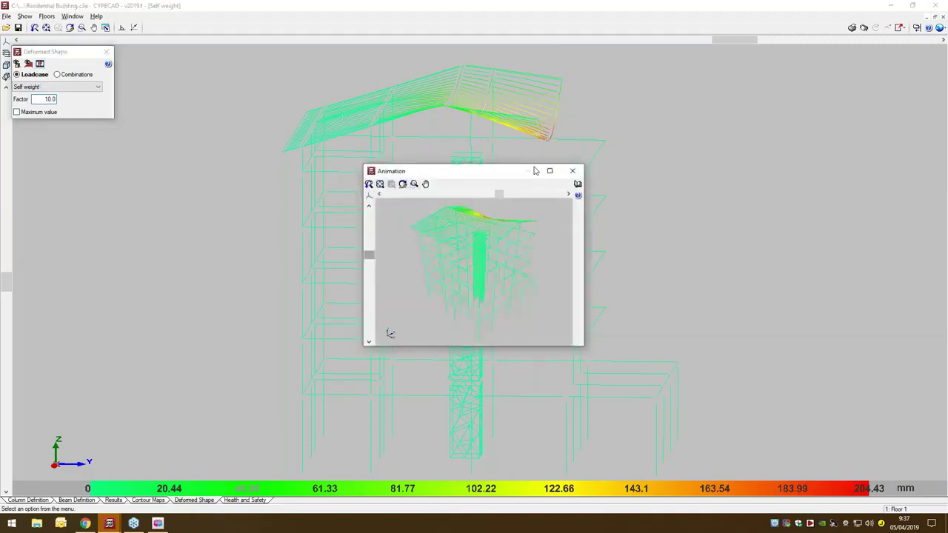
Enlarge the deflection animation and orbit it from low and roof views, then close it and the deformed-shape panel
{"action": "left_click", "coordinate": [550, 170]}
{"action": "middle_click_drag", "start_coordinate": [465, 265], "coordinate": [434, 231]}
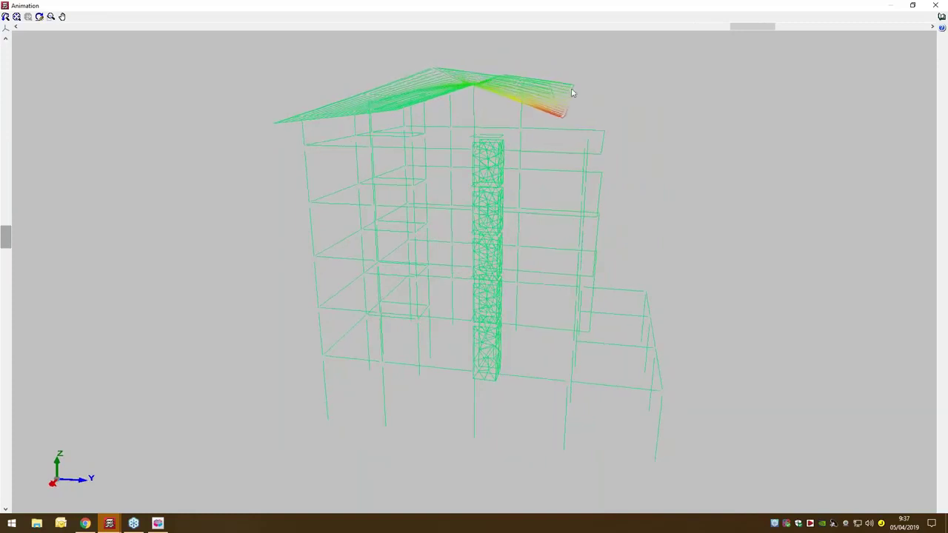
{"action": "middle_click_drag", "start_coordinate": [572, 93], "coordinate": [600, 140]}
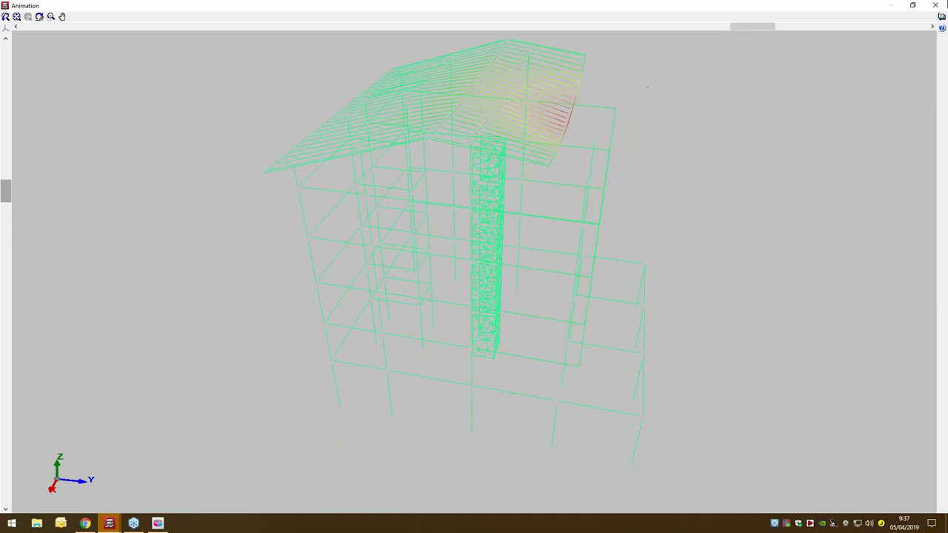
{"action": "left_click", "coordinate": [936, 4]}
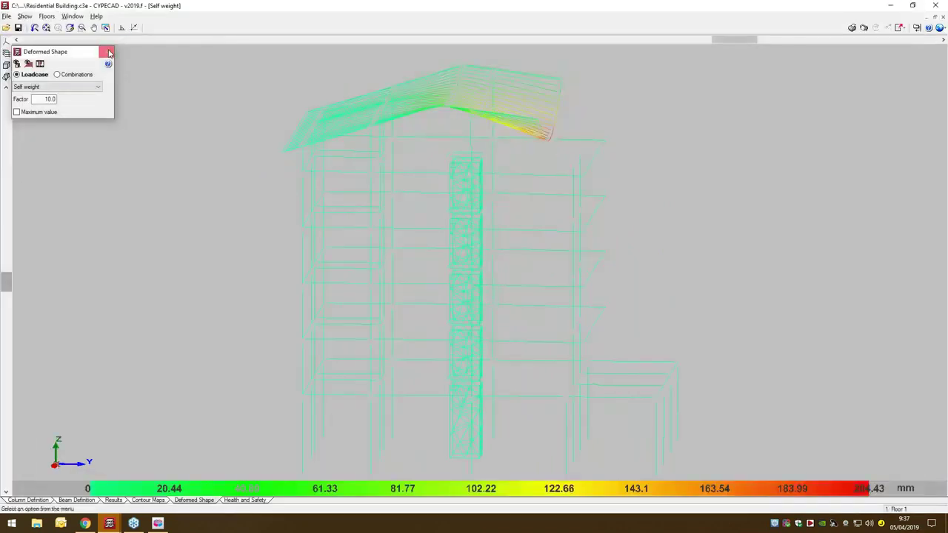
{"action": "left_click", "coordinate": [109, 53]}
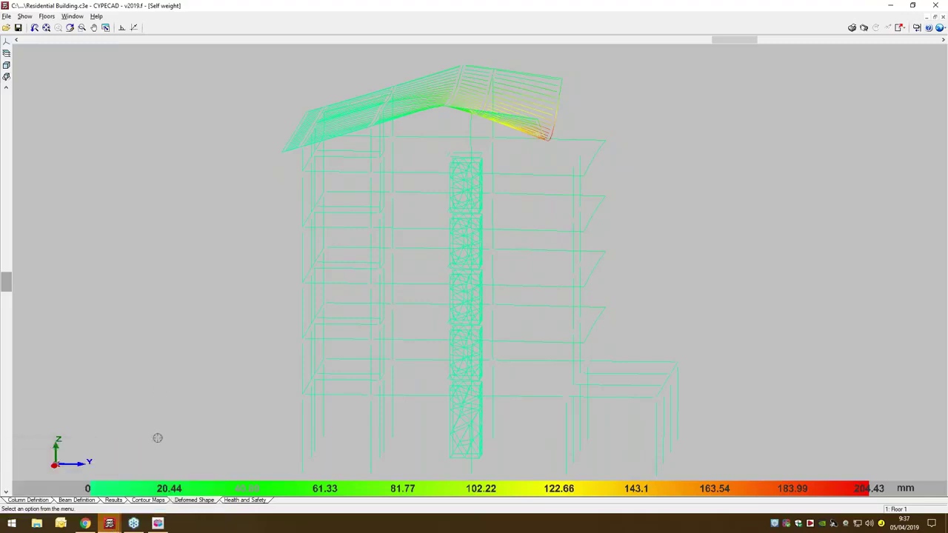
Review the displacement contour maps floor by floor, from Floor 1 up to Floor 3
{"action": "left_click", "coordinate": [147, 501]}
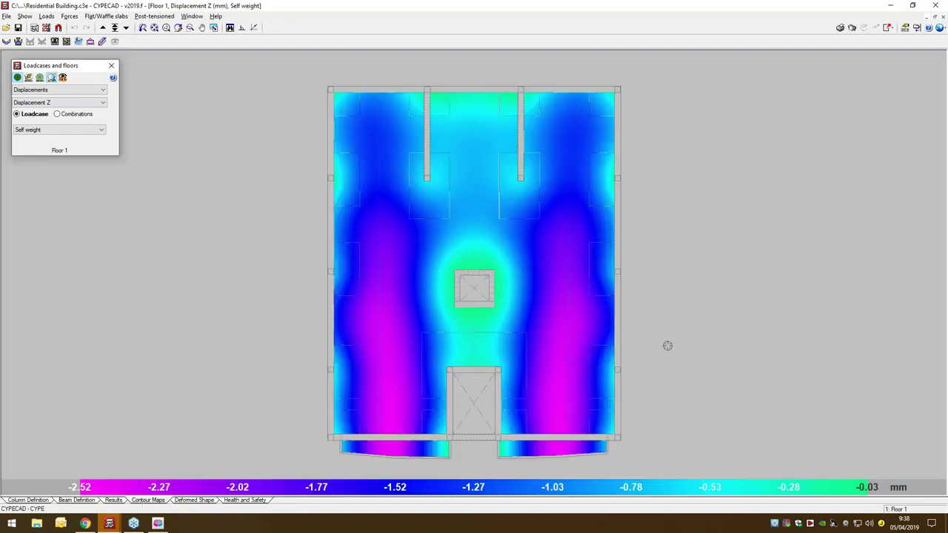
{"action": "left_click", "coordinate": [194, 500]}
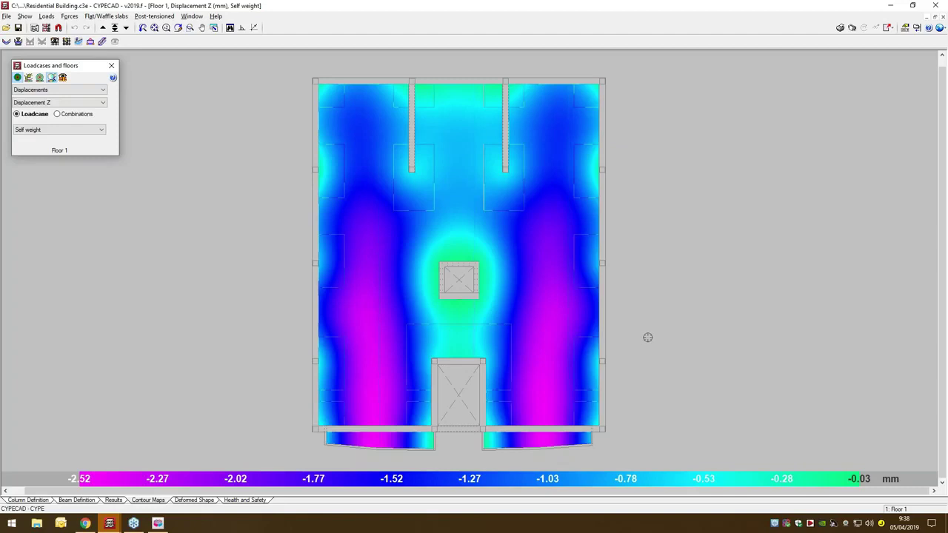
{"action": "left_click", "coordinate": [102, 29]}
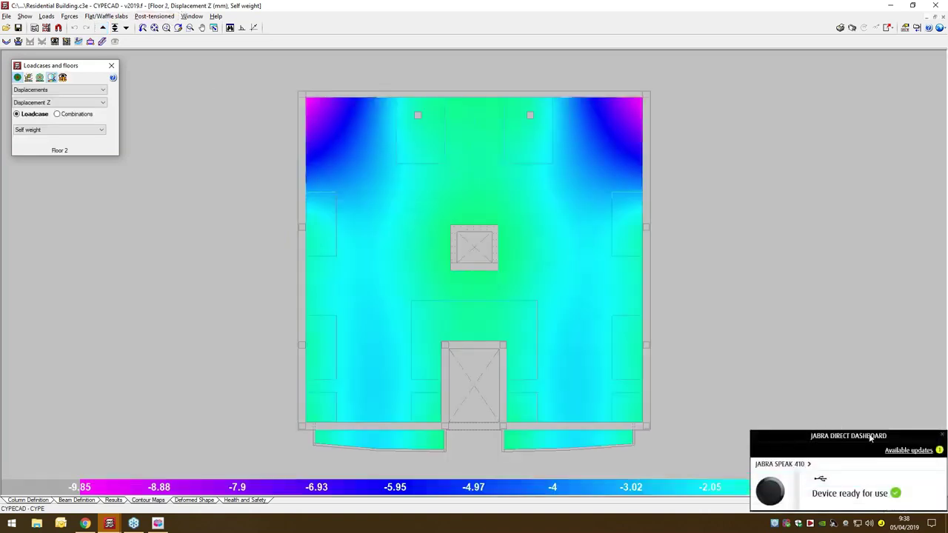
{"action": "left_click", "coordinate": [941, 435]}
{"action": "left_click", "coordinate": [102, 27]}
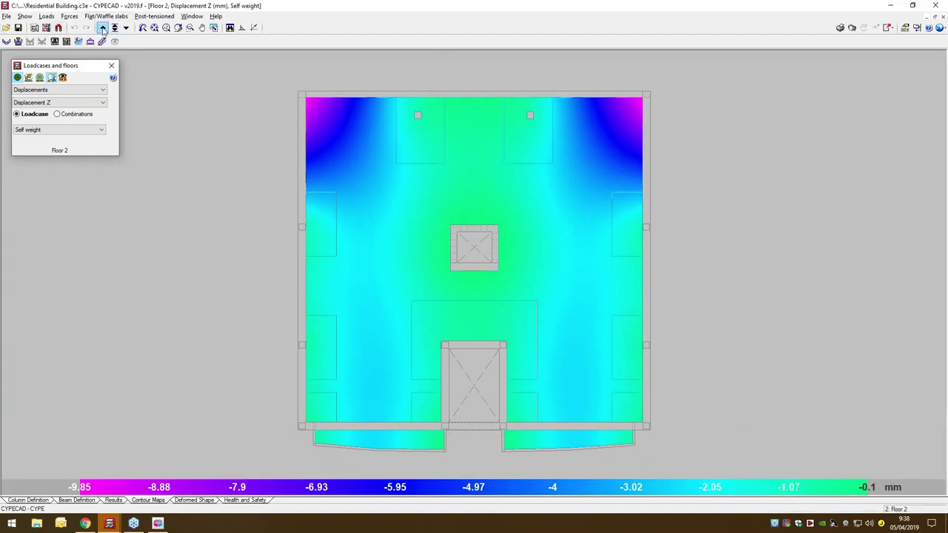
Switch the contour maps to forces, show Moment Y then Shear Y, and return to the reinforcement plan
{"action": "left_click", "coordinate": [87, 93]}
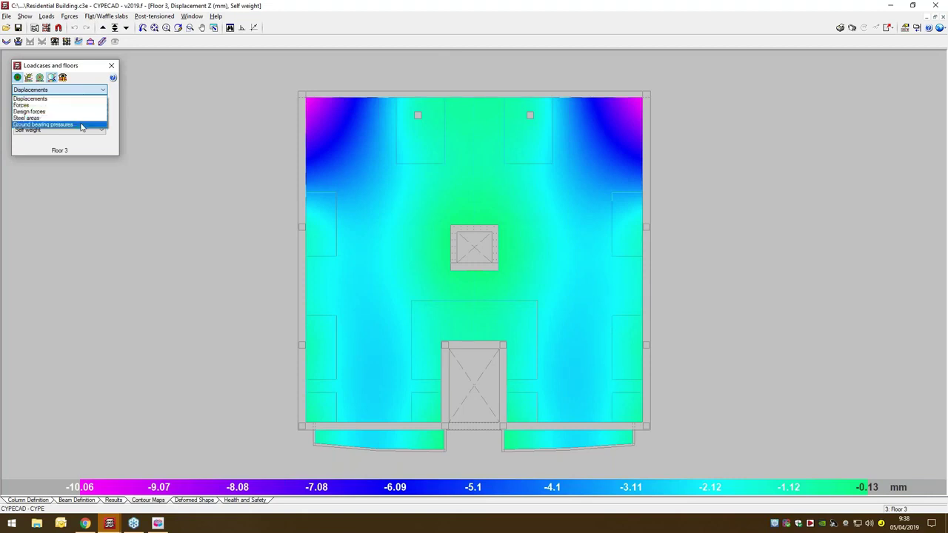
{"action": "left_click", "coordinate": [81, 105]}
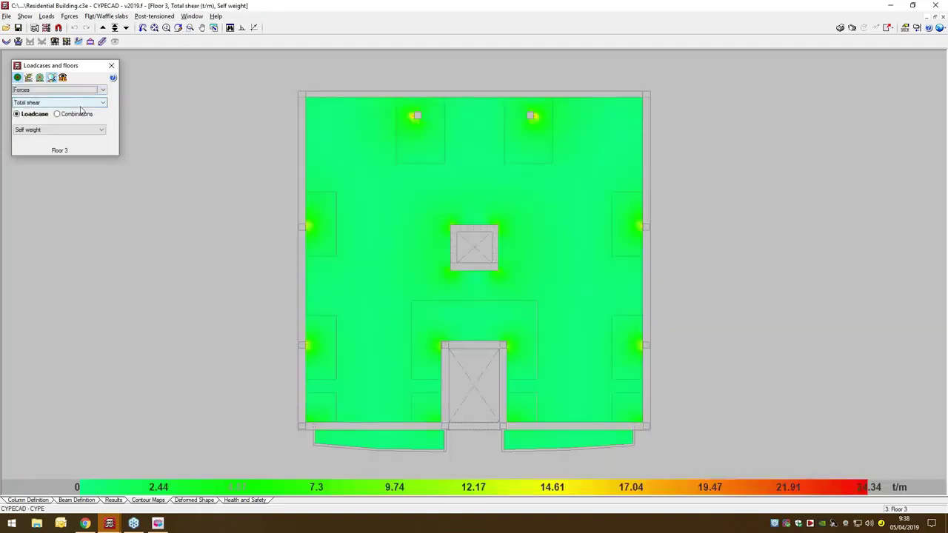
{"action": "left_click", "coordinate": [80, 104]}
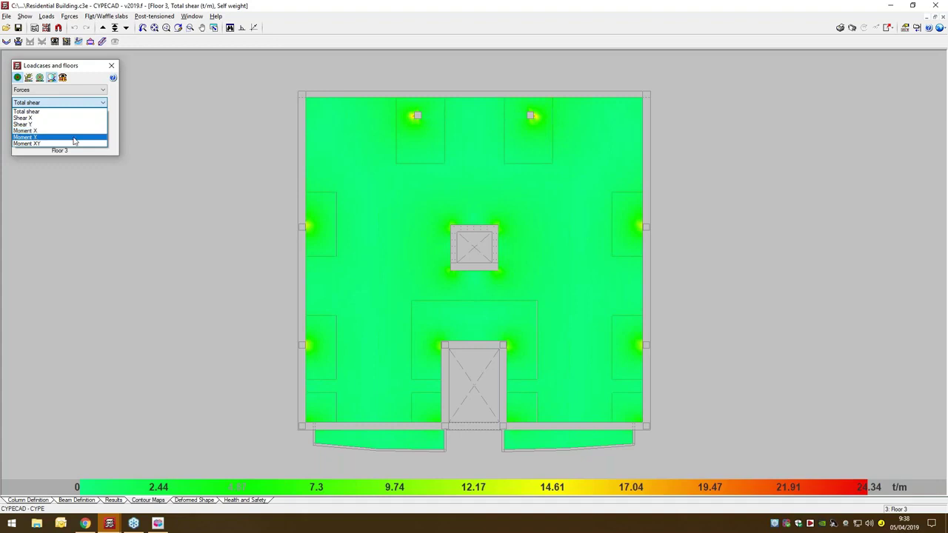
{"action": "left_click", "coordinate": [74, 137]}
{"action": "left_click", "coordinate": [77, 103]}
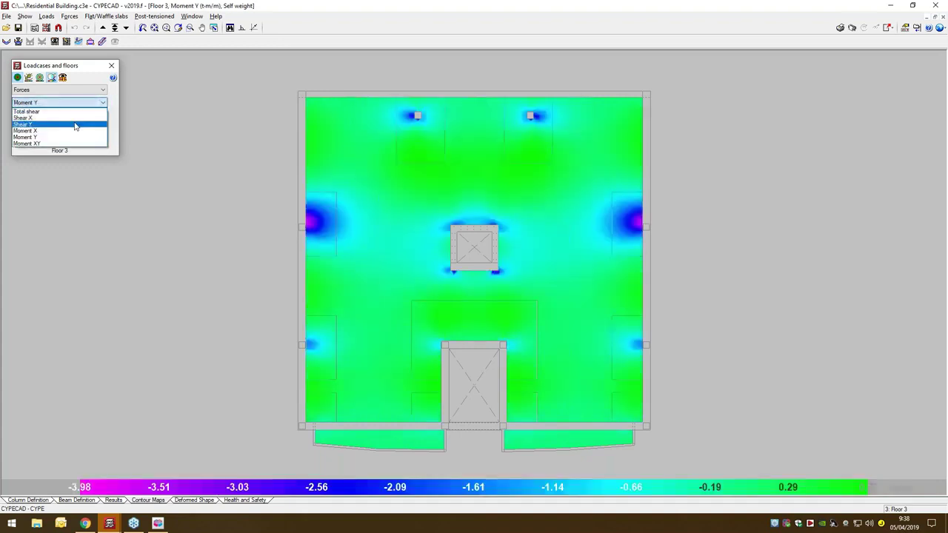
{"action": "left_click", "coordinate": [74, 123]}
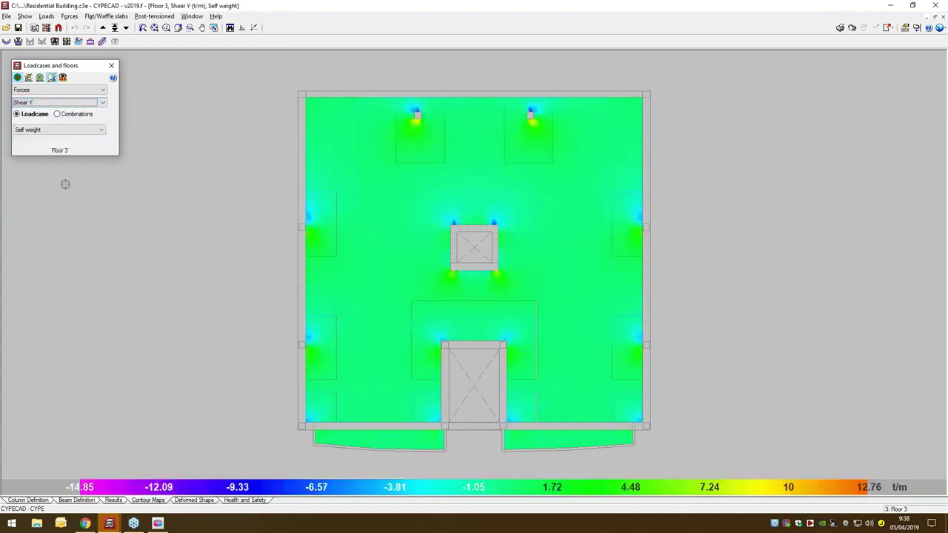
{"action": "left_click", "coordinate": [111, 65]}
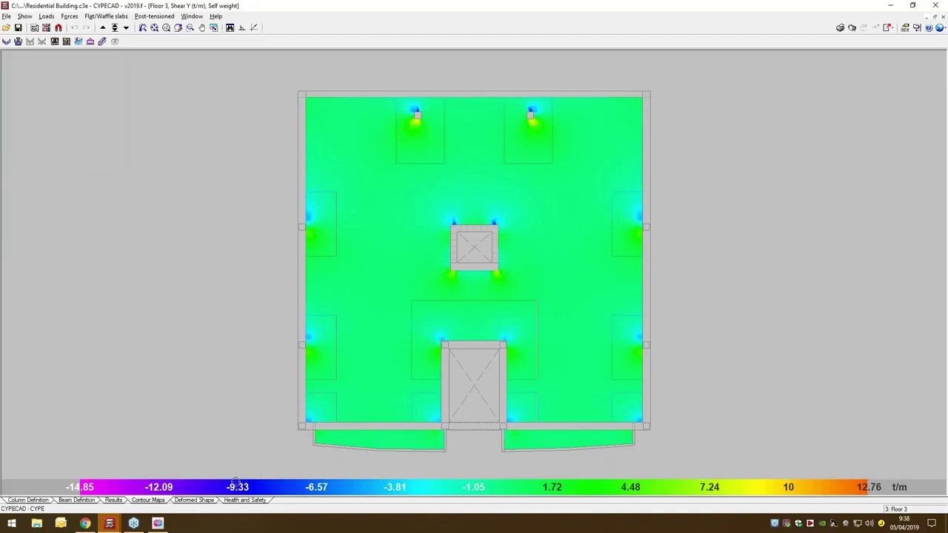
{"action": "left_click", "coordinate": [115, 501]}
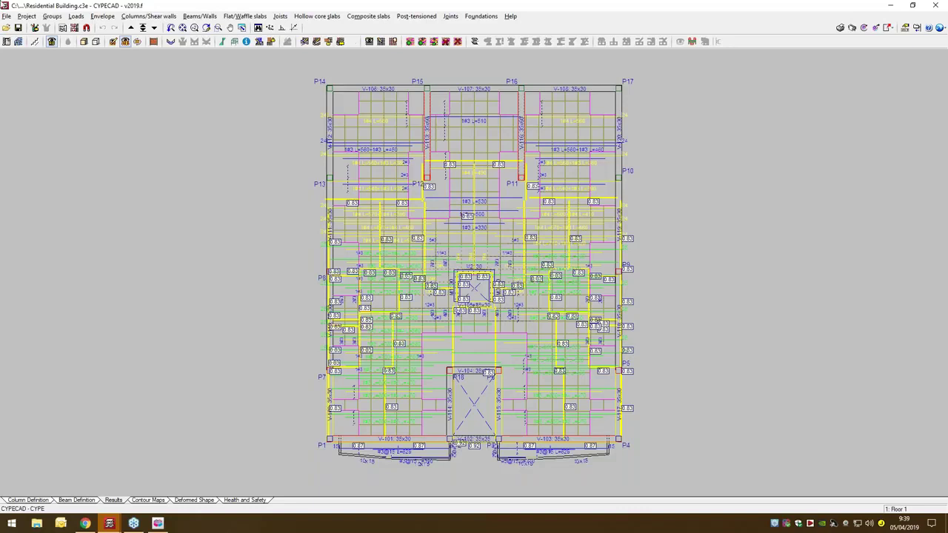
Generate the Reinforcement quantities, per diameter report by groups with Job total, Ground Floor to Roof
{"action": "left_click", "coordinate": [7, 18]}
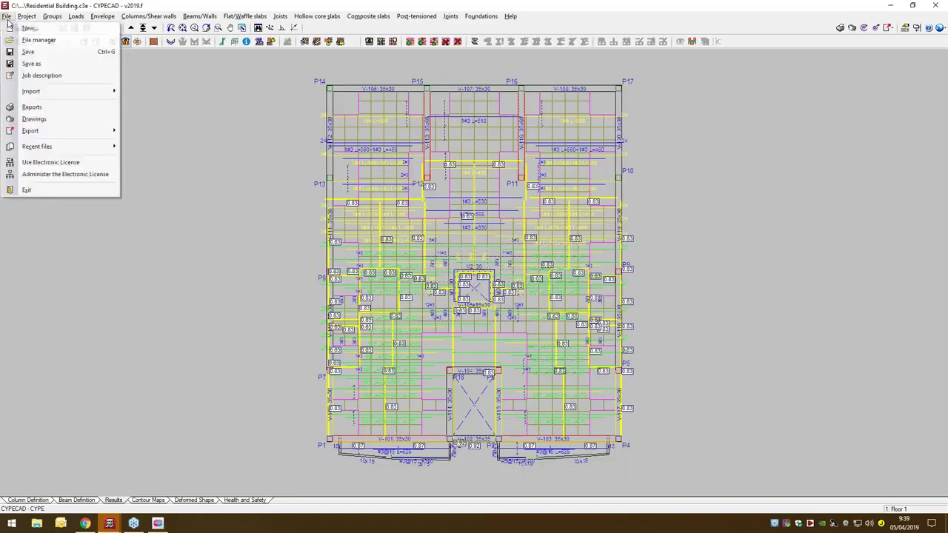
{"action": "left_click", "coordinate": [33, 108]}
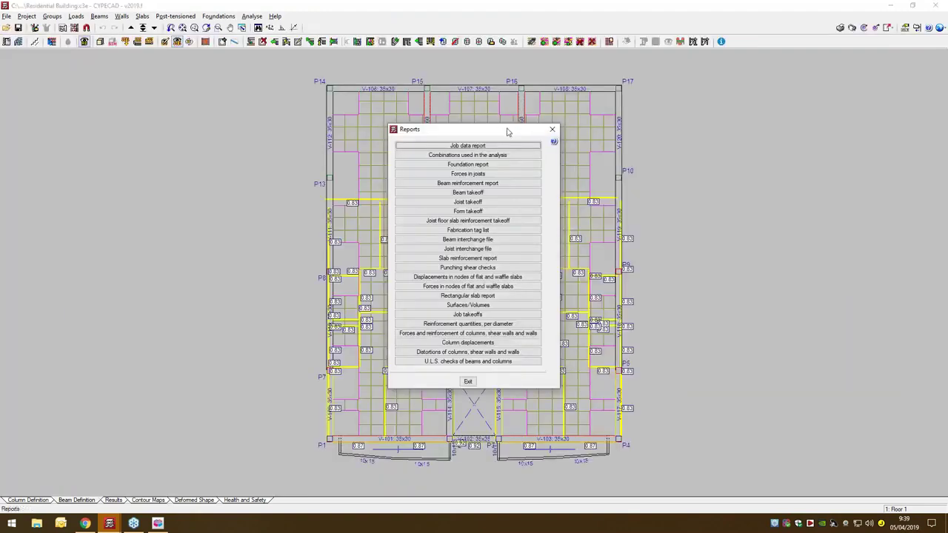
{"action": "left_click_drag", "start_coordinate": [508, 132], "coordinate": [482, 135]}
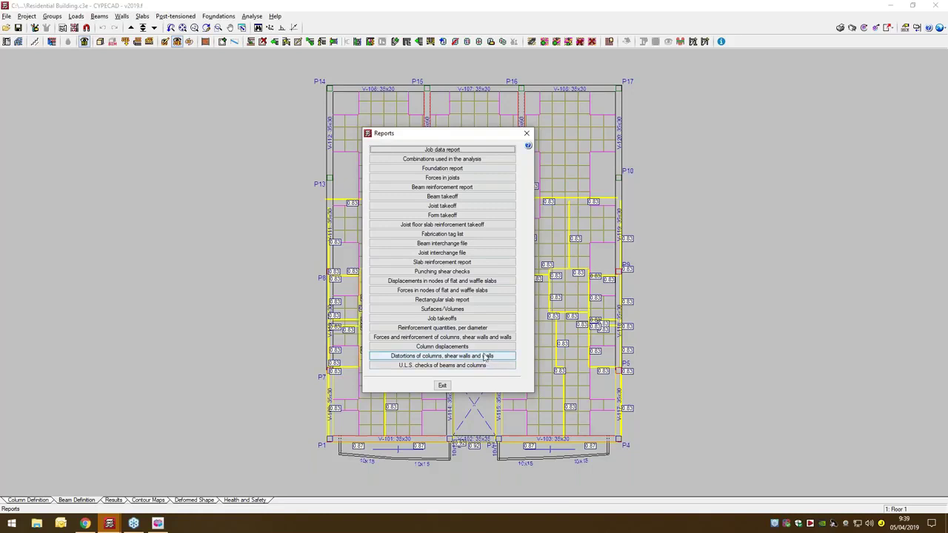
{"action": "left_click", "coordinate": [409, 328]}
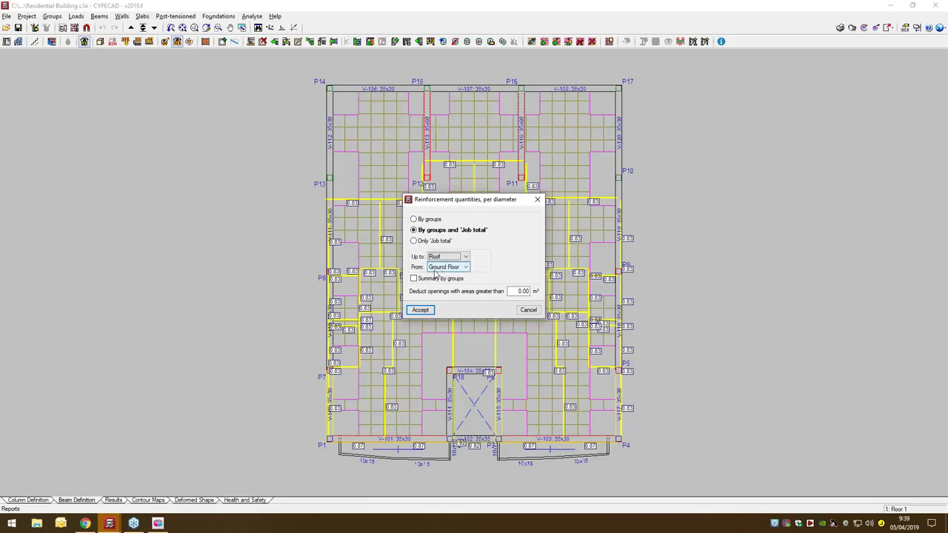
{"action": "left_click", "coordinate": [430, 309]}
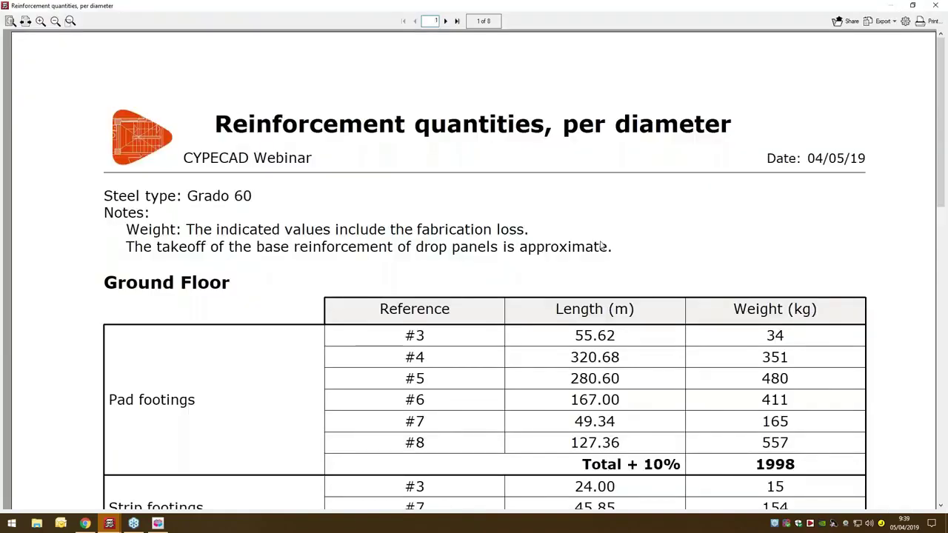
Scroll through the reinforcement quantities pages for Floors 1, 2 and 3, then close the preview
{"action": "scroll", "coordinate": [601, 246], "scroll_direction": "down", "scroll_amount": 3, "text": "ctrl"}
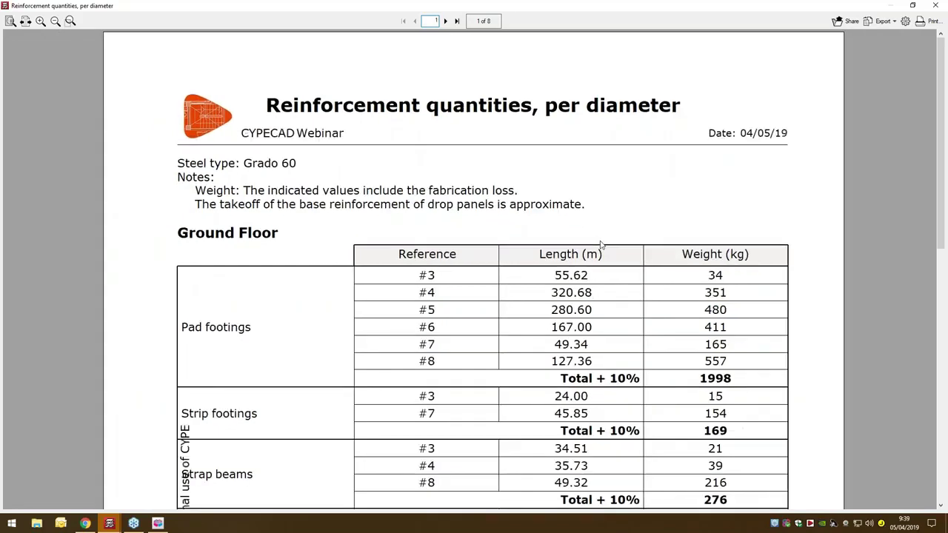
{"action": "scroll", "coordinate": [514, 205], "scroll_direction": "down", "scroll_amount": 3}
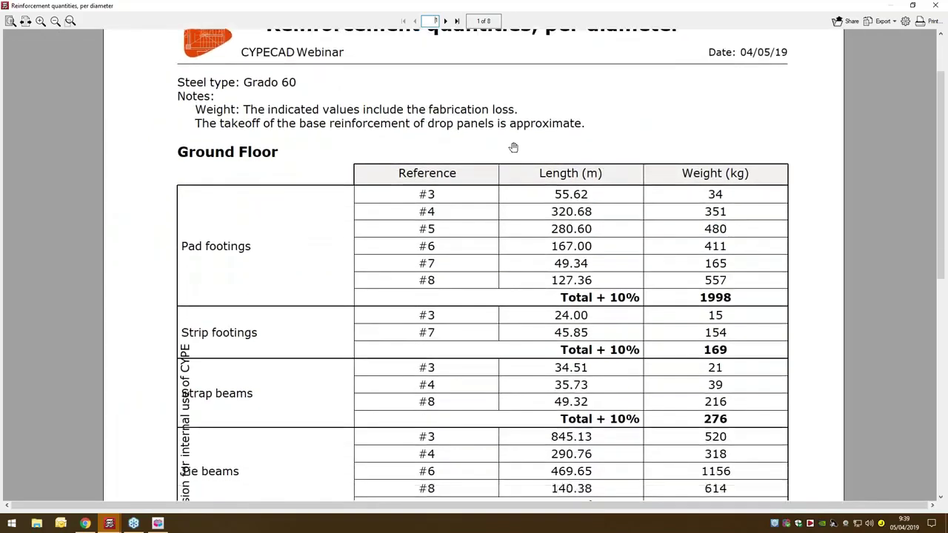
{"action": "scroll", "coordinate": [705, 232], "scroll_direction": "down", "scroll_amount": 1, "text": "ctrl"}
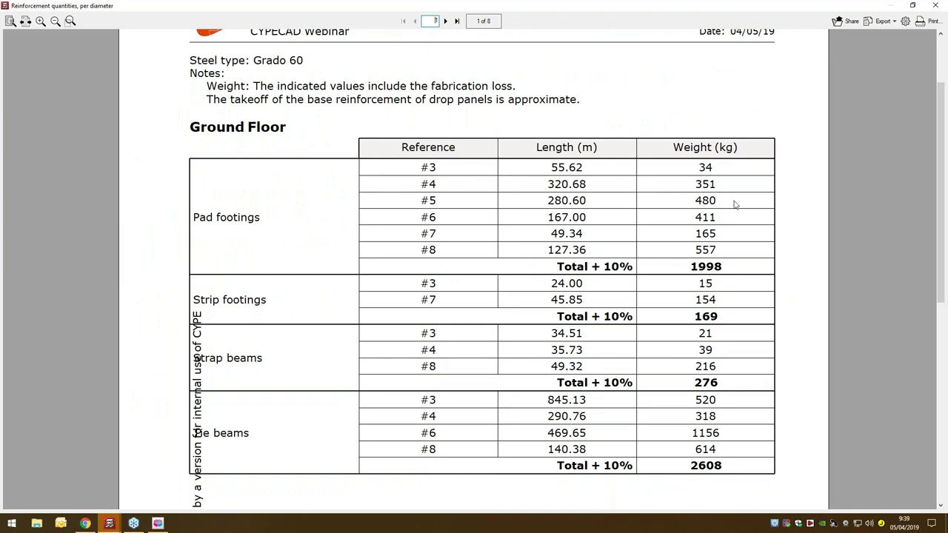
{"action": "scroll", "coordinate": [734, 201], "scroll_direction": "up", "scroll_amount": 1}
{"action": "scroll", "coordinate": [729, 197], "scroll_direction": "down", "scroll_amount": 6}
{"action": "scroll", "coordinate": [873, 289], "scroll_direction": "up", "scroll_amount": 5}
{"action": "scroll", "coordinate": [495, 199], "scroll_direction": "up", "scroll_amount": 2}
{"action": "left_click", "coordinate": [445, 21]}
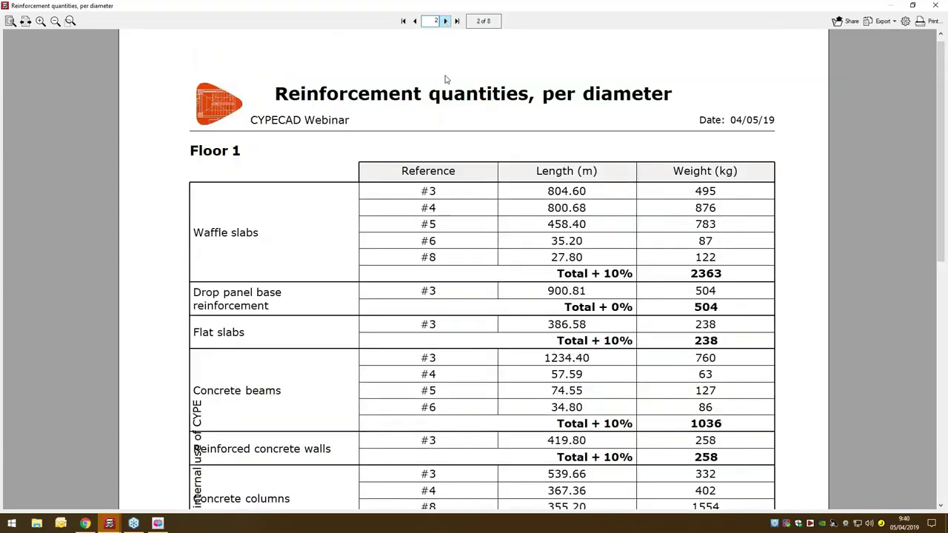
{"action": "scroll", "coordinate": [445, 79], "scroll_direction": "down", "scroll_amount": 3}
{"action": "scroll", "coordinate": [214, 111], "scroll_direction": "up", "scroll_amount": 2}
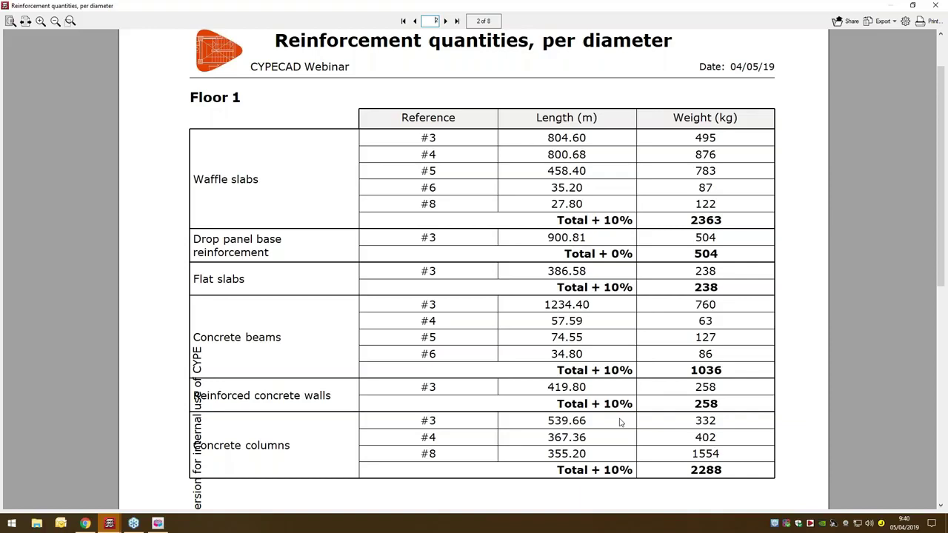
{"action": "scroll", "coordinate": [620, 422], "scroll_direction": "down", "scroll_amount": 1}
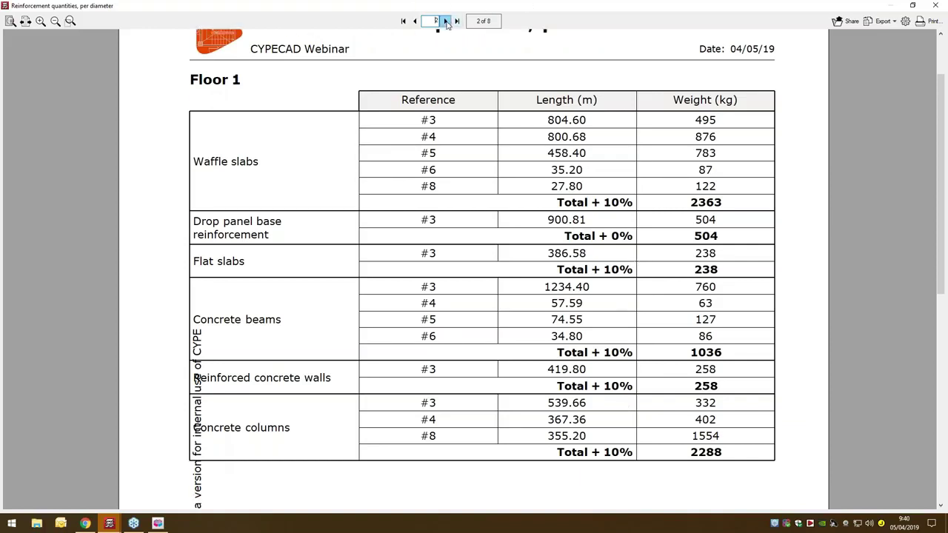
{"action": "left_click", "coordinate": [446, 22]}
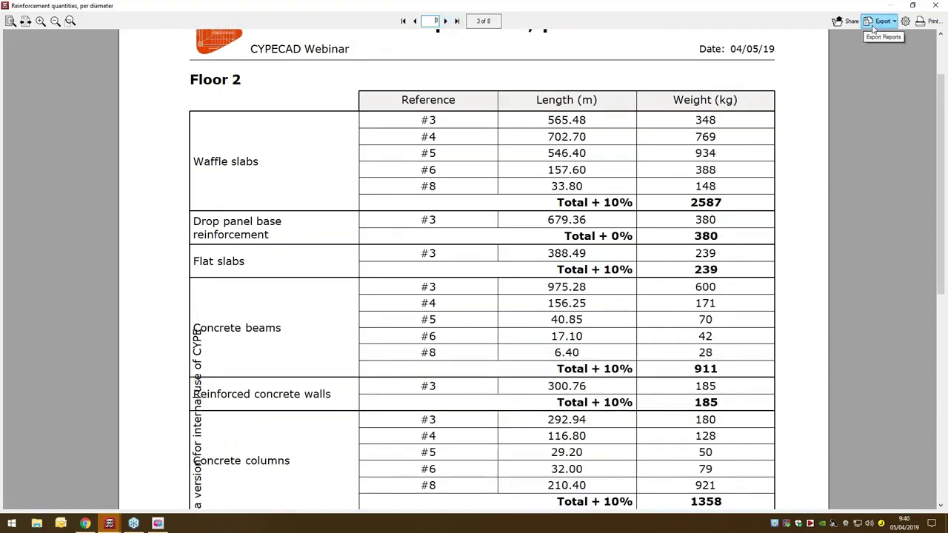
{"action": "scroll", "coordinate": [862, 234], "scroll_direction": "down", "scroll_amount": 5}
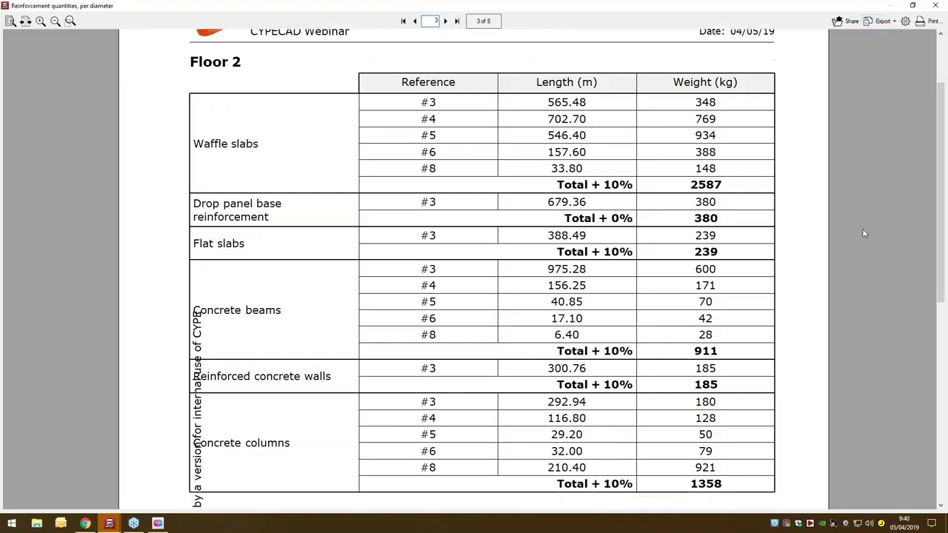
{"action": "scroll", "coordinate": [863, 234], "scroll_direction": "up", "scroll_amount": 4}
{"action": "scroll", "coordinate": [861, 233], "scroll_direction": "up", "scroll_amount": 2}
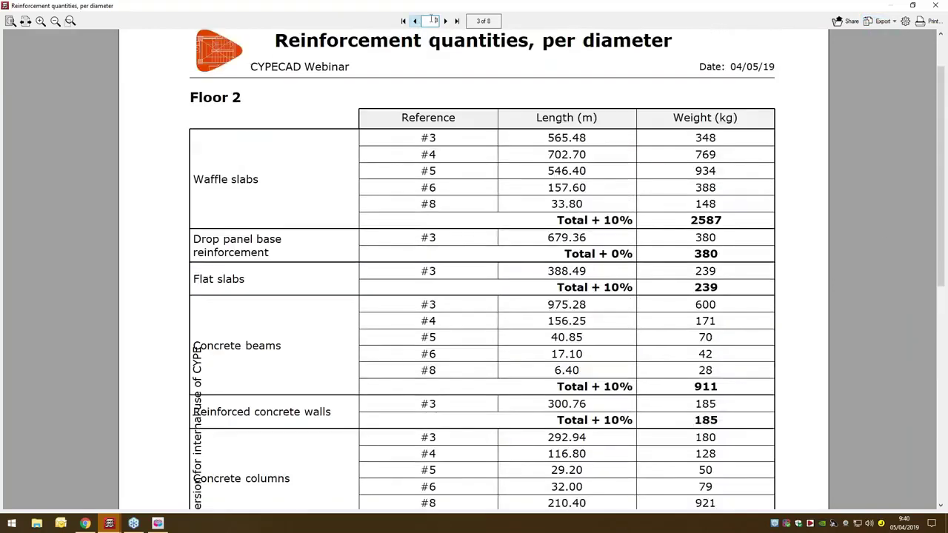
{"action": "left_click", "coordinate": [445, 22]}
{"action": "left_click", "coordinate": [936, 6]}
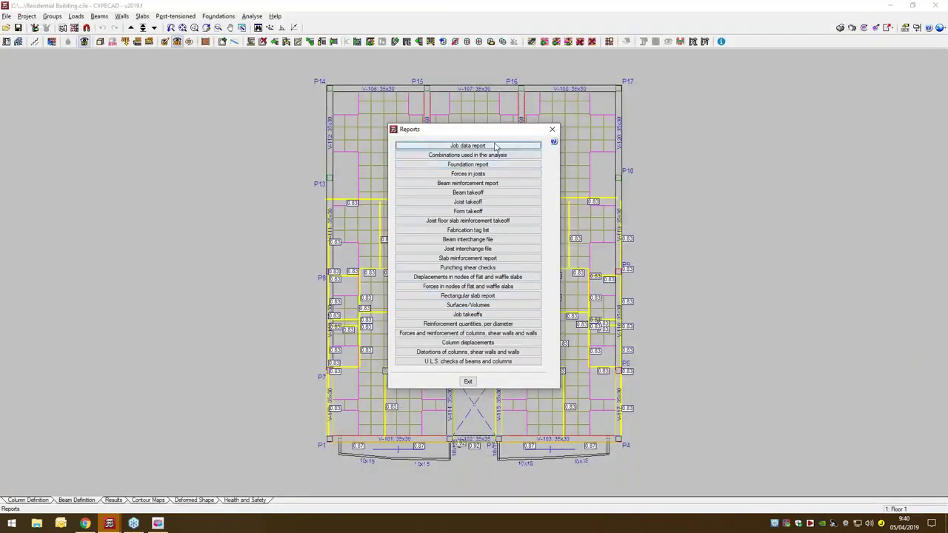
Set the Job data report chapters and generate the report
{"action": "left_click", "coordinate": [495, 145]}
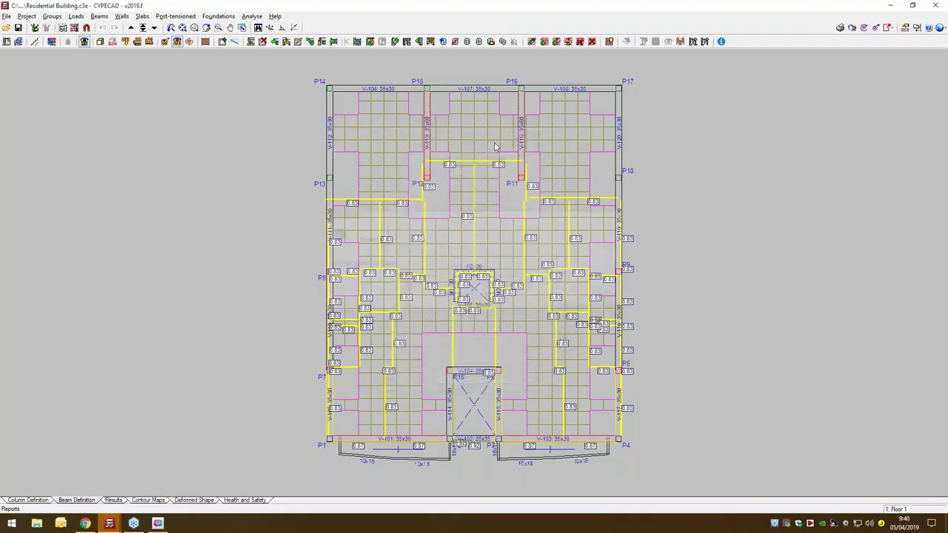
{"action": "scroll", "coordinate": [459, 296], "scroll_direction": "down", "scroll_amount": 5}
{"action": "scroll", "coordinate": [404, 216], "scroll_direction": "up", "scroll_amount": 5}
{"action": "left_click", "coordinate": [381, 192]}
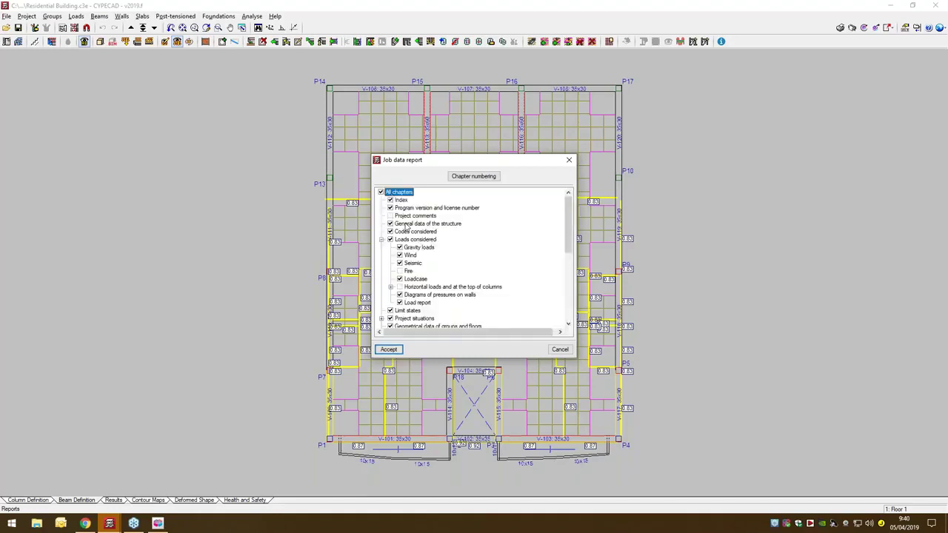
{"action": "scroll", "coordinate": [406, 245], "scroll_direction": "down", "scroll_amount": 10}
{"action": "left_click", "coordinate": [389, 348]}
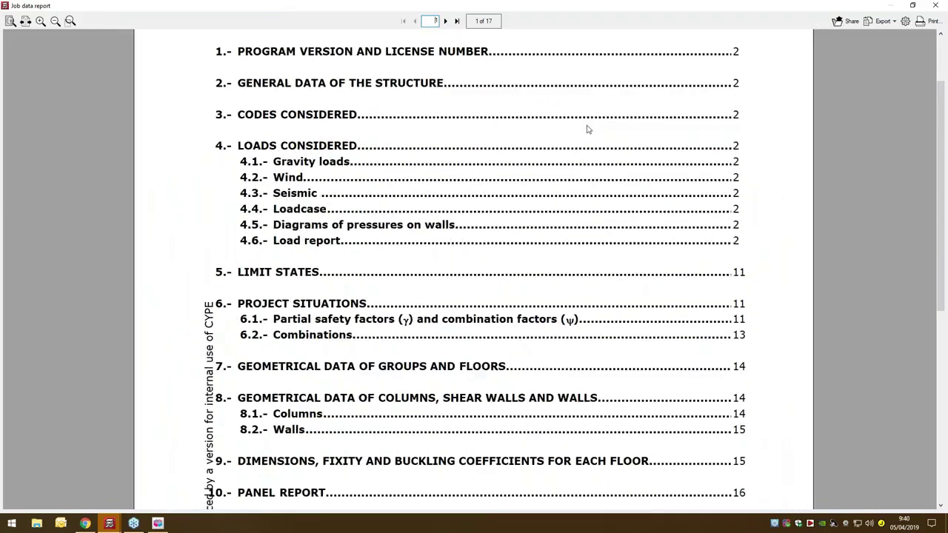
Page through the 17-page Job data report to page 14's floor heights and P1–P12 column table, then close it
{"action": "left_click", "coordinate": [445, 21]}
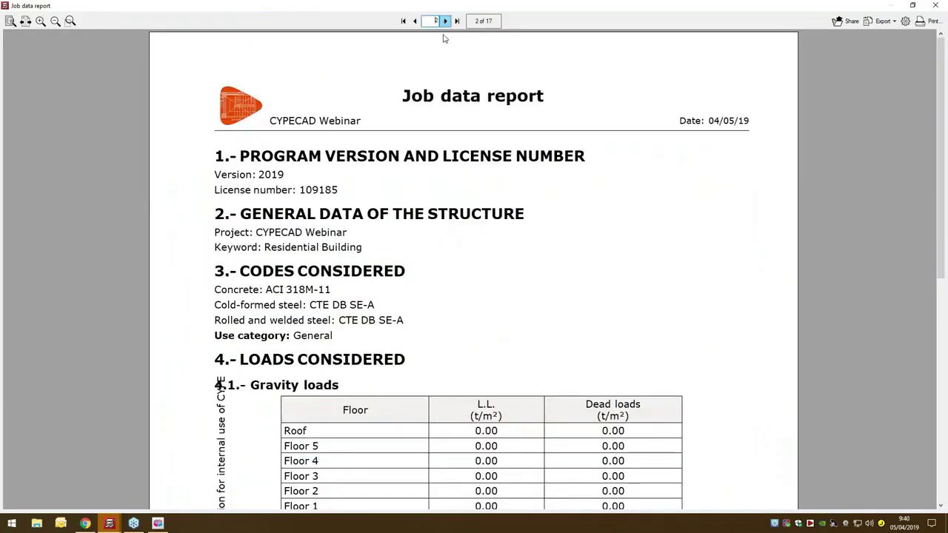
{"action": "scroll", "coordinate": [488, 223], "scroll_direction": "down", "scroll_amount": 5}
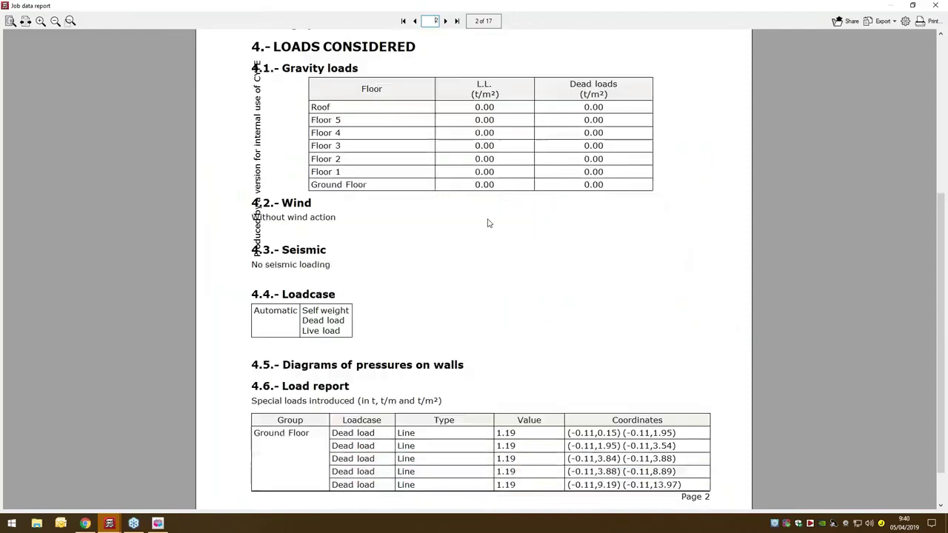
{"action": "left_click", "coordinate": [447, 20]}
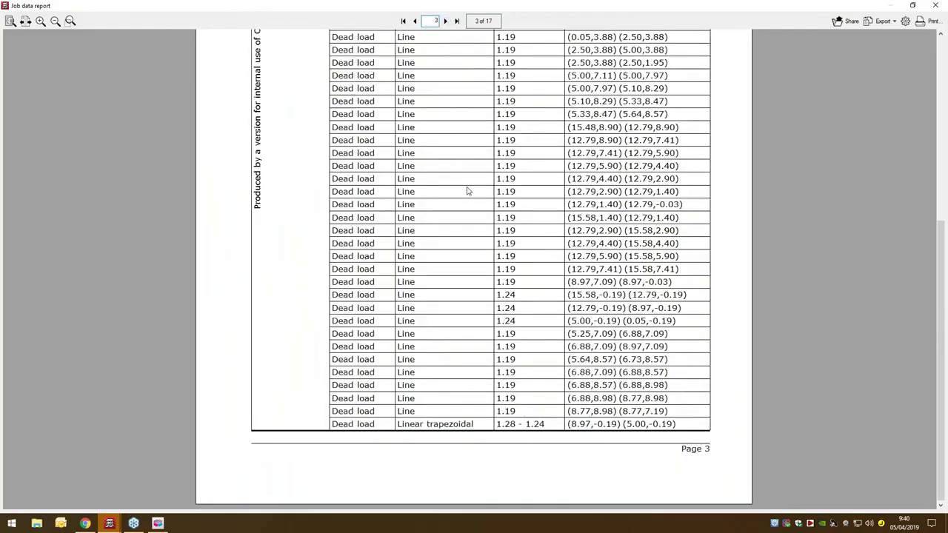
{"action": "scroll", "coordinate": [467, 190], "scroll_direction": "up", "scroll_amount": 5}
{"action": "left_click", "coordinate": [446, 21]}
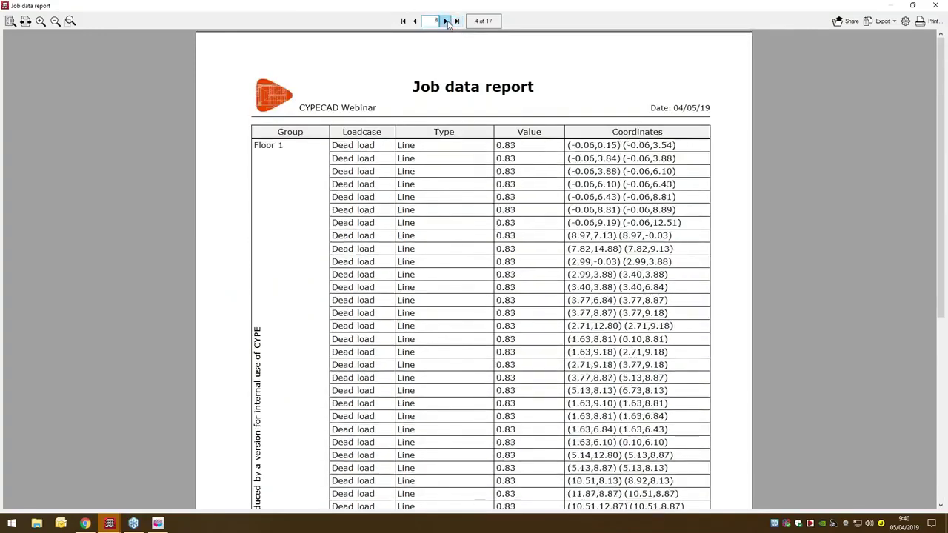
{"action": "left_click", "coordinate": [447, 21]}
{"action": "left_click", "coordinate": [447, 21]}
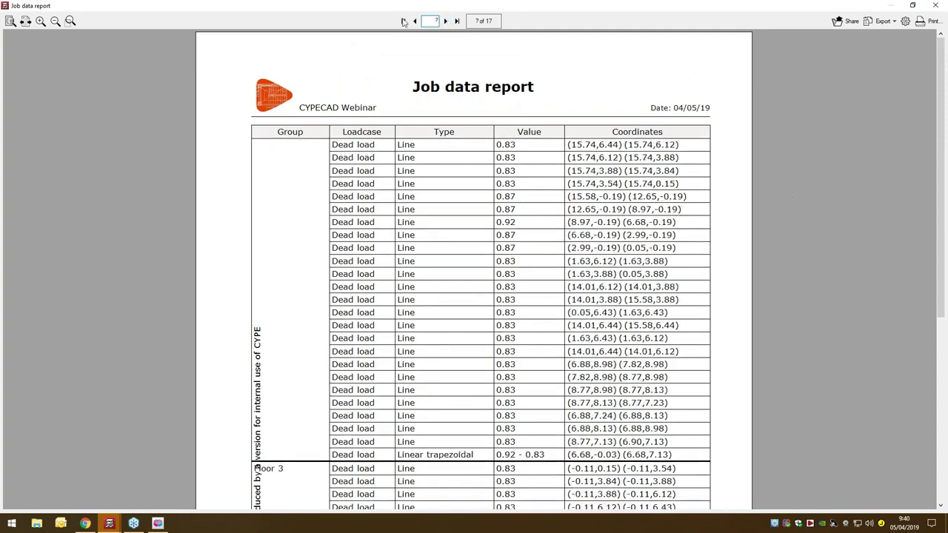
{"action": "left_click", "coordinate": [444, 24]}
{"action": "left_click", "coordinate": [443, 24]}
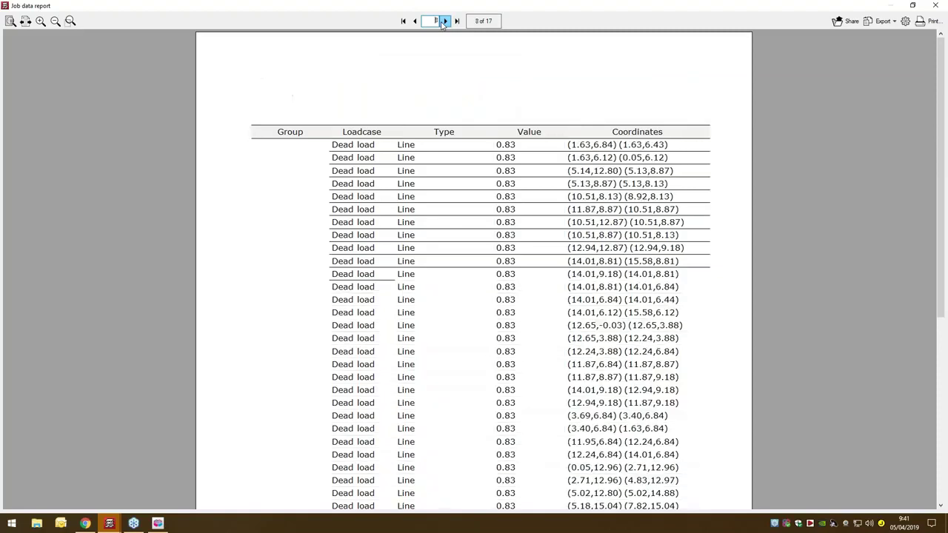
{"action": "left_click", "coordinate": [443, 24]}
{"action": "left_click", "coordinate": [443, 24]}
{"action": "left_click", "coordinate": [443, 24]}
{"action": "left_click", "coordinate": [444, 25]}
{"action": "left_click", "coordinate": [443, 24]}
{"action": "scroll", "coordinate": [564, 143], "scroll_direction": "down", "scroll_amount": 1}
{"action": "scroll", "coordinate": [563, 143], "scroll_direction": "down", "scroll_amount": 5}
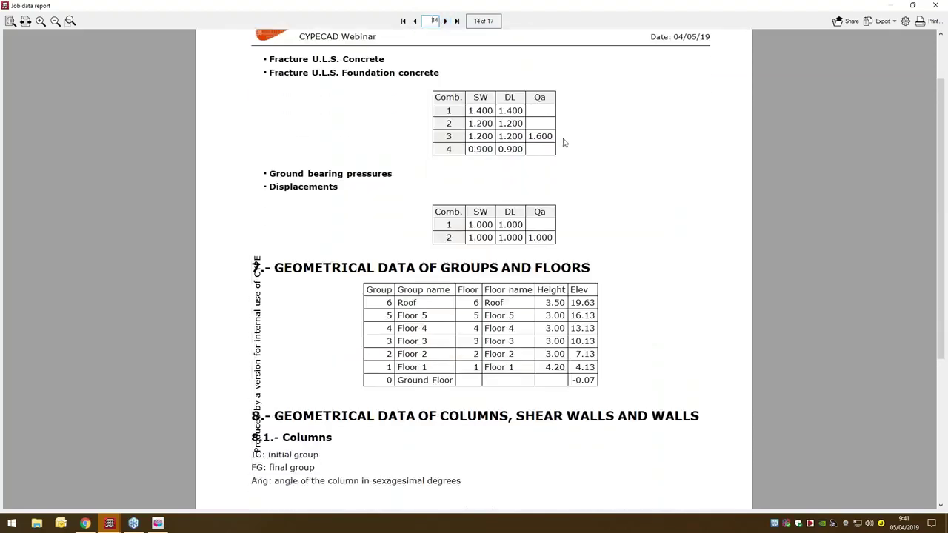
{"action": "scroll", "coordinate": [564, 143], "scroll_direction": "down", "scroll_amount": 3}
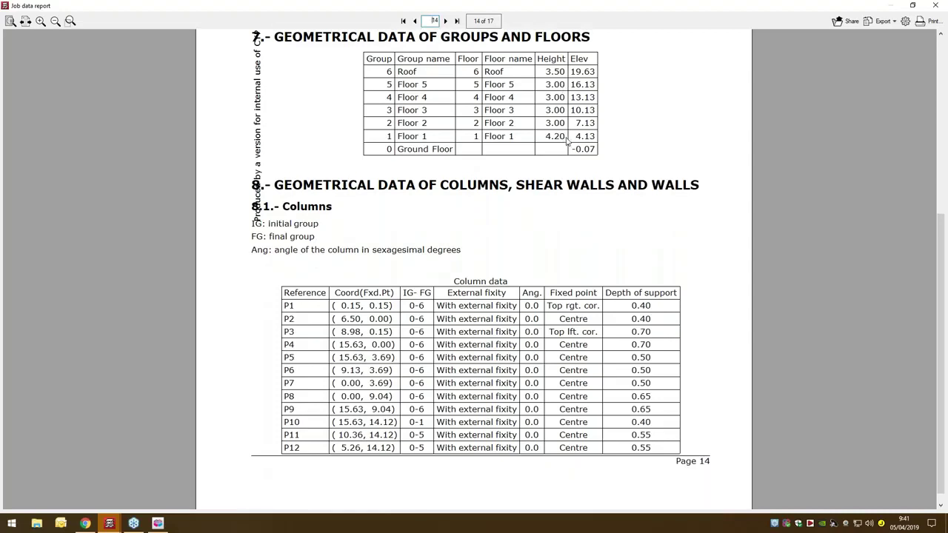
{"action": "left_click", "coordinate": [934, 8]}
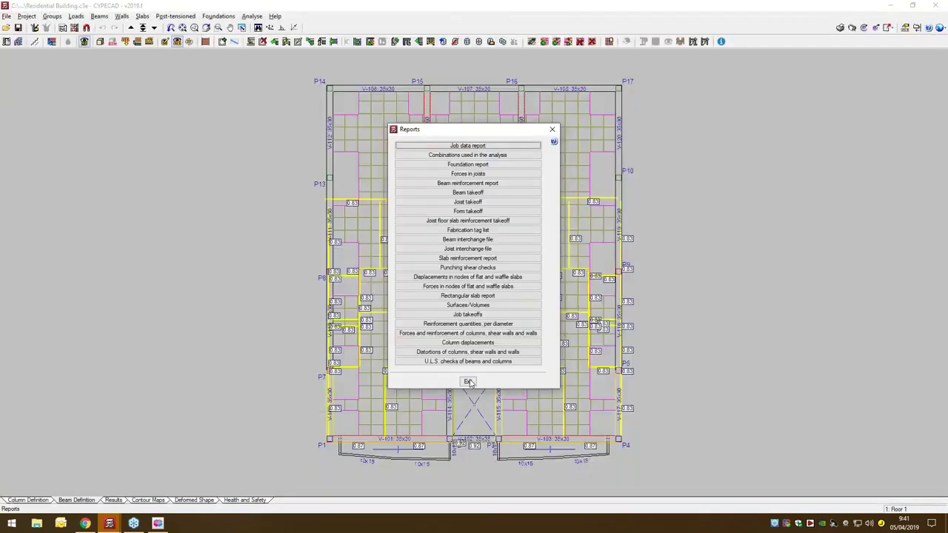
Exit the reports list, switch to the Ground Floor group, and start Foundations > Foundation elements
{"action": "left_click", "coordinate": [468, 383]}
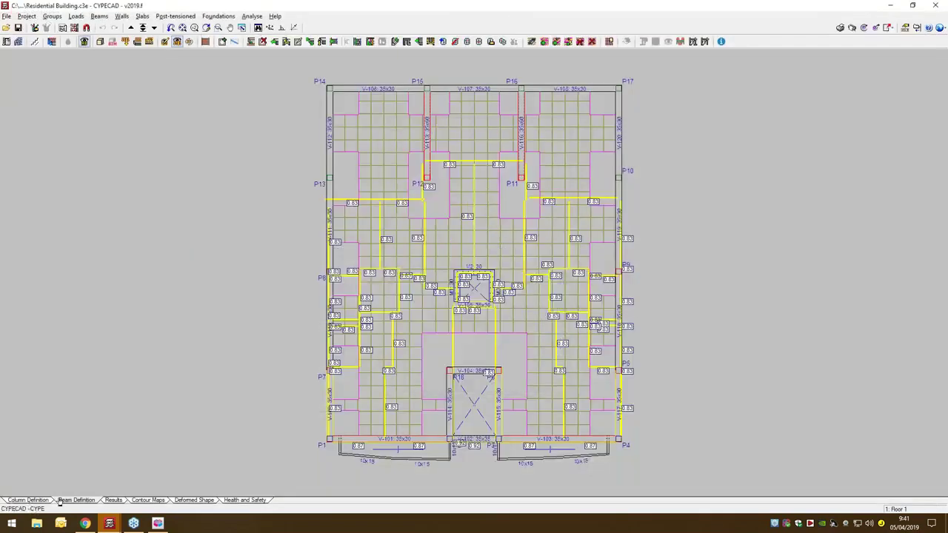
{"action": "left_click", "coordinate": [143, 27]}
{"action": "left_click", "coordinate": [467, 335]}
{"action": "left_click", "coordinate": [404, 365]}
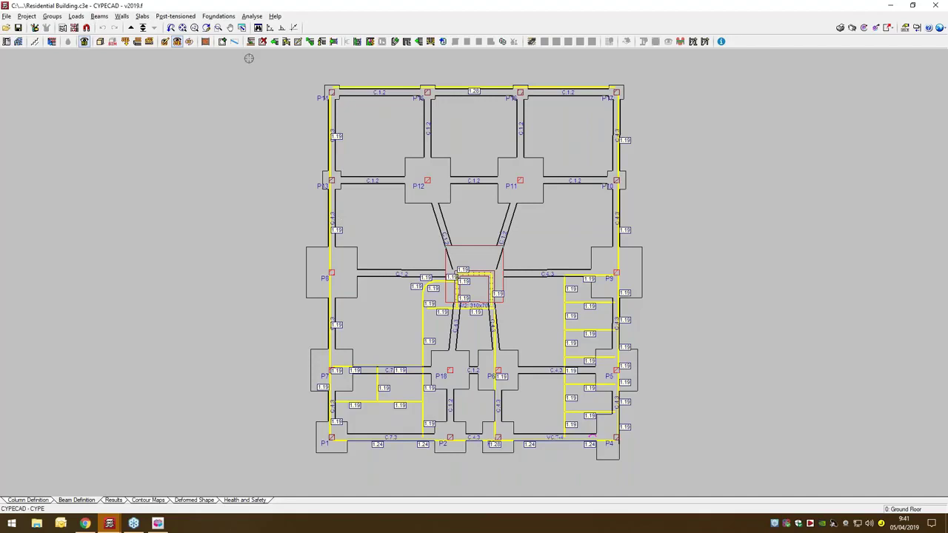
{"action": "left_click", "coordinate": [226, 17]}
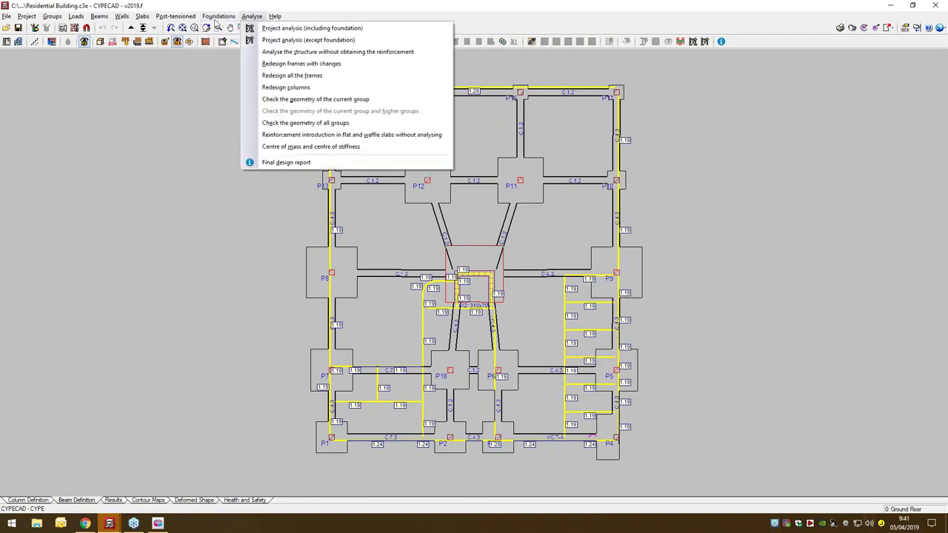
{"action": "left_click", "coordinate": [226, 41]}
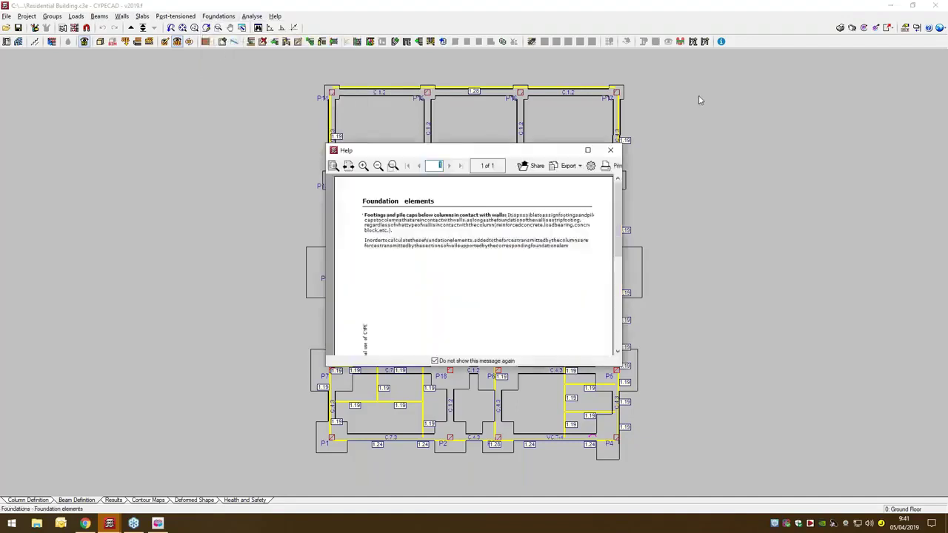
Open pad footing P8 in the footing editor and maximize its window
{"action": "left_click", "coordinate": [610, 150]}
{"action": "left_click", "coordinate": [24, 78]}
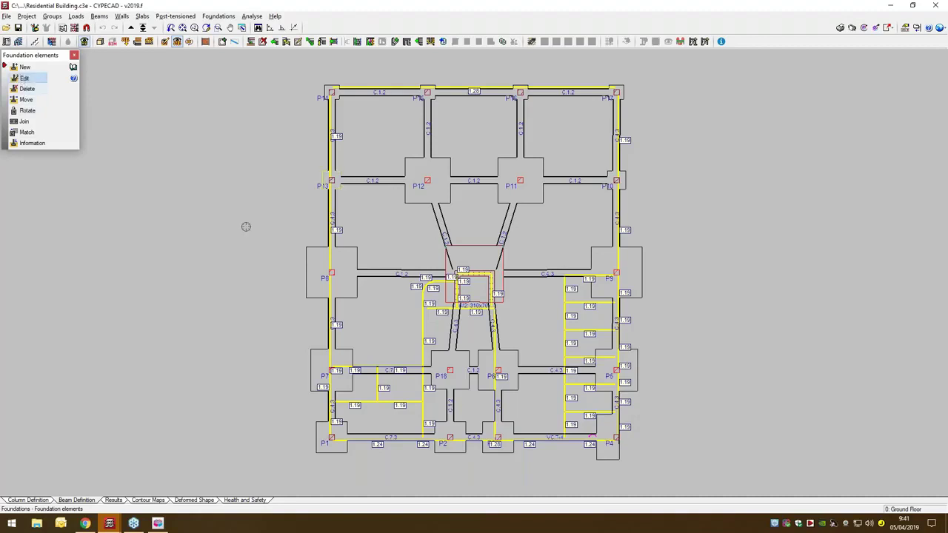
{"action": "left_click", "coordinate": [334, 265]}
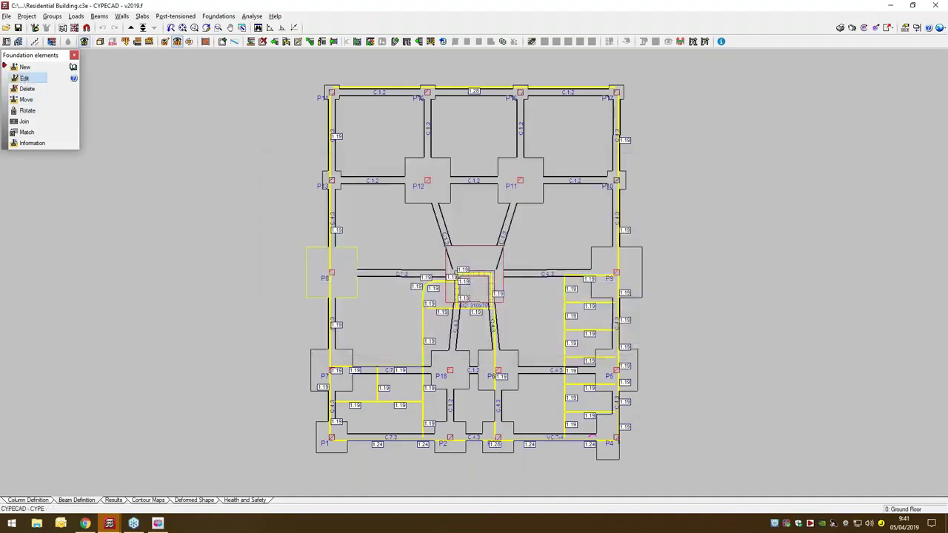
{"action": "double_click", "coordinate": [452, 138]}
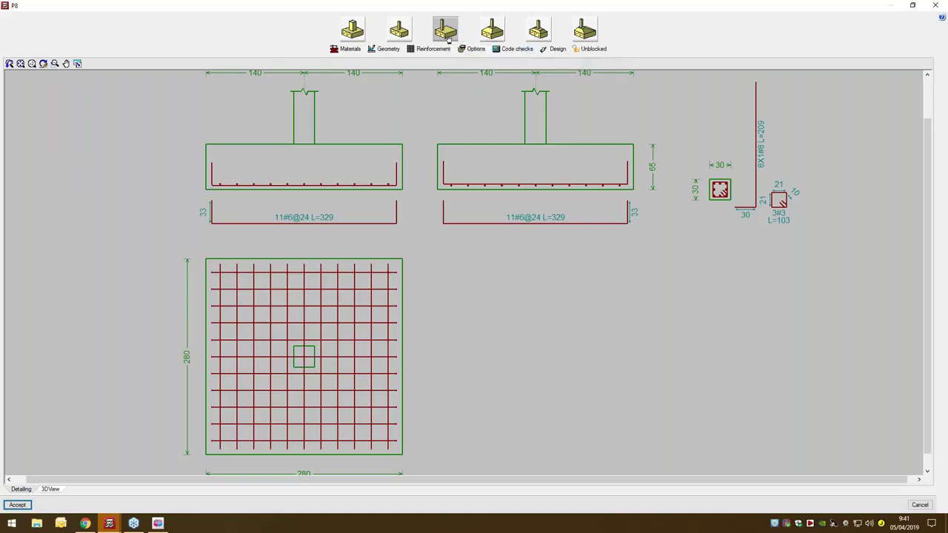
Run the code checks on footing P8, review the complete all-Verified report, and close it
{"action": "left_click", "coordinate": [514, 49]}
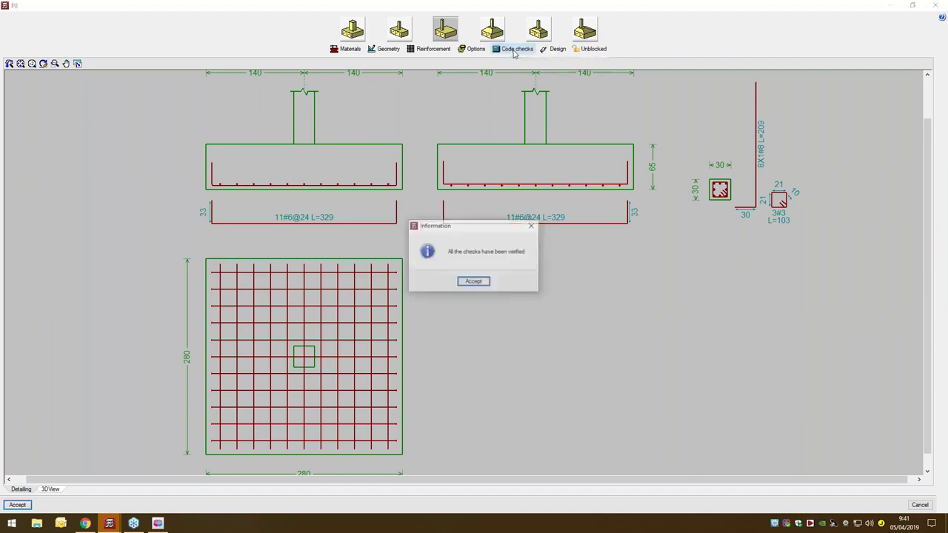
{"action": "left_click", "coordinate": [478, 286]}
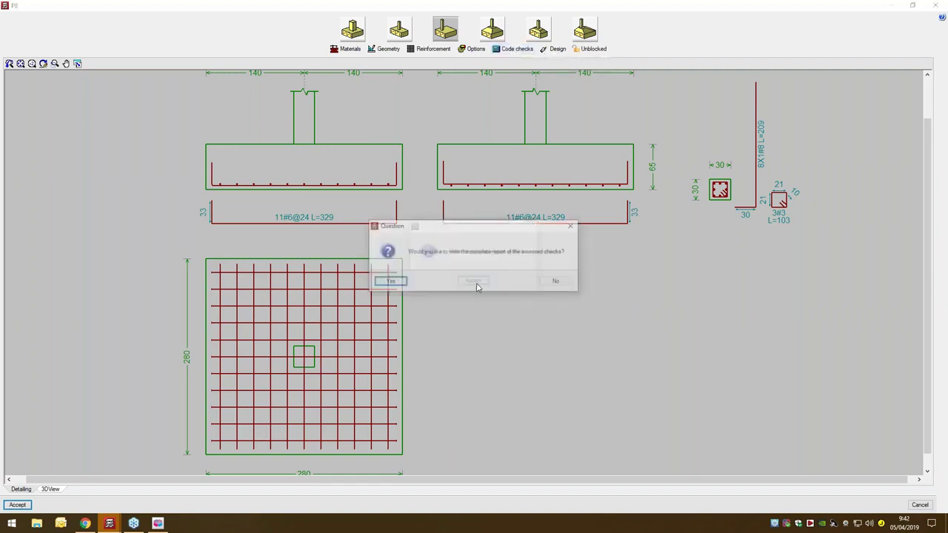
{"action": "left_click", "coordinate": [402, 287]}
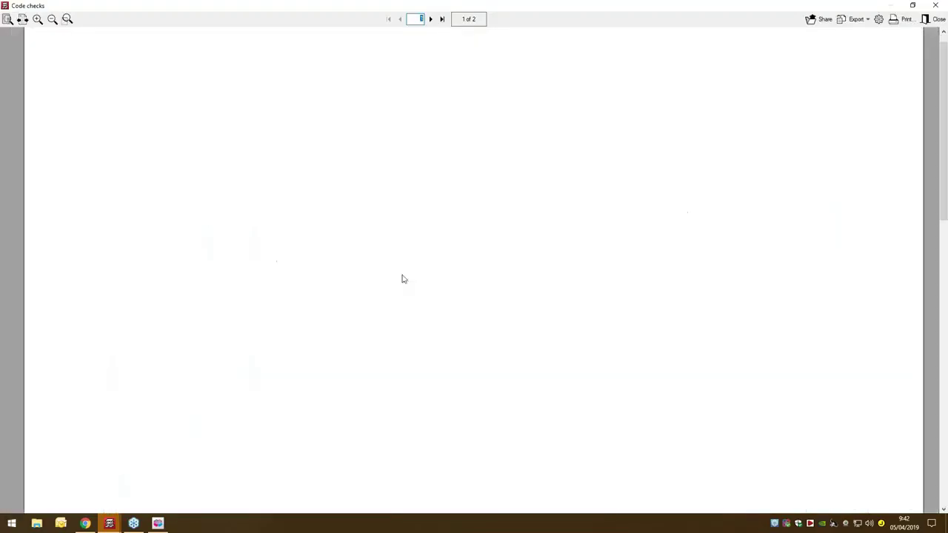
{"action": "scroll", "coordinate": [402, 278], "scroll_direction": "down", "scroll_amount": 3}
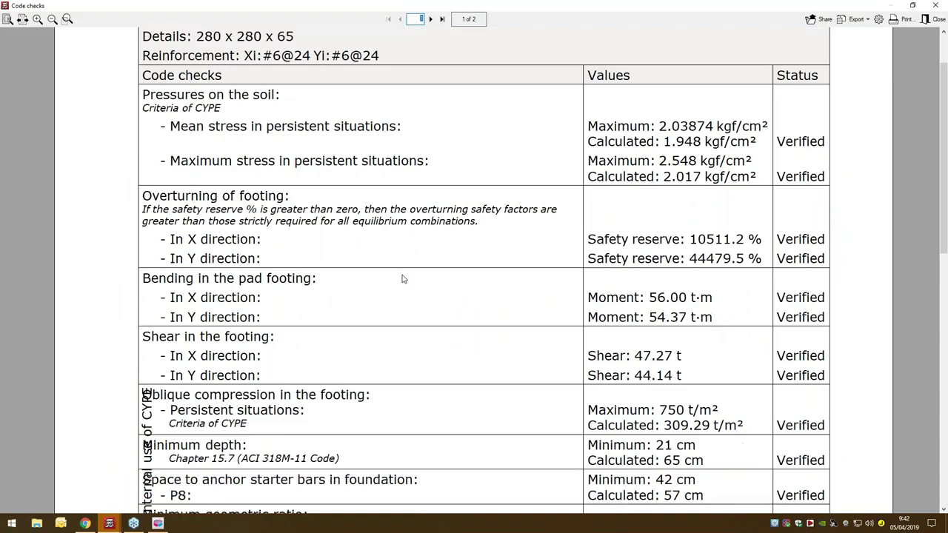
{"action": "scroll", "coordinate": [402, 279], "scroll_direction": "down", "scroll_amount": 5}
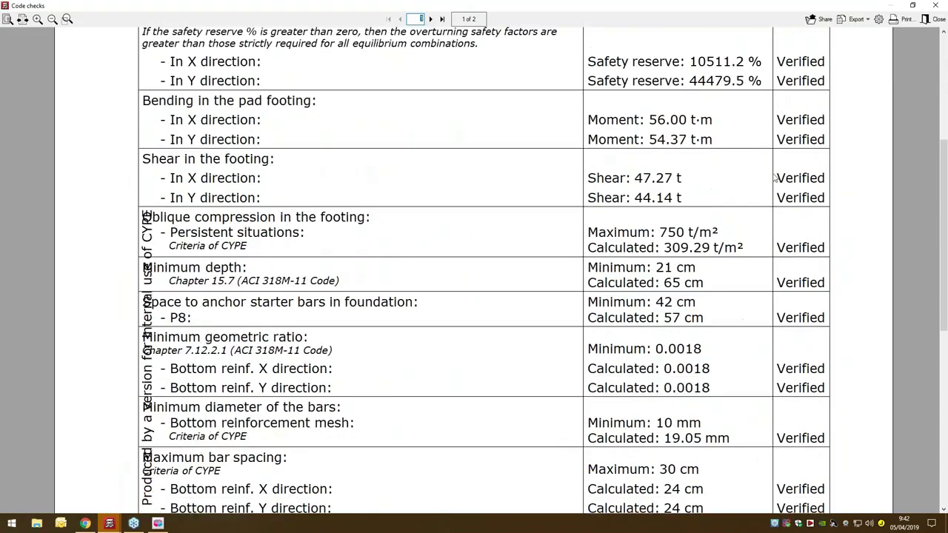
{"action": "left_click", "coordinate": [934, 20]}
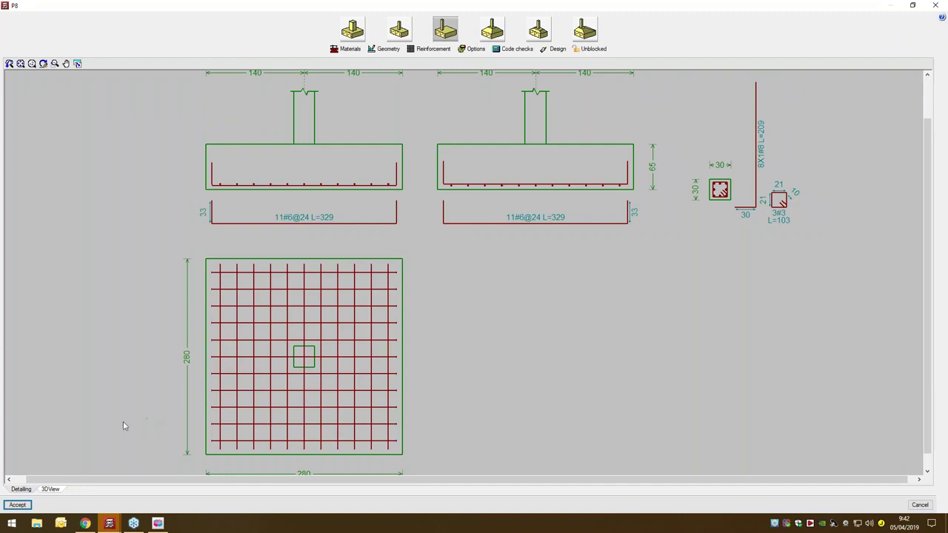
Inspect footing P8's bottom bar mesh and column starter bars in 3D, then accept the footing
{"action": "left_click", "coordinate": [50, 489]}
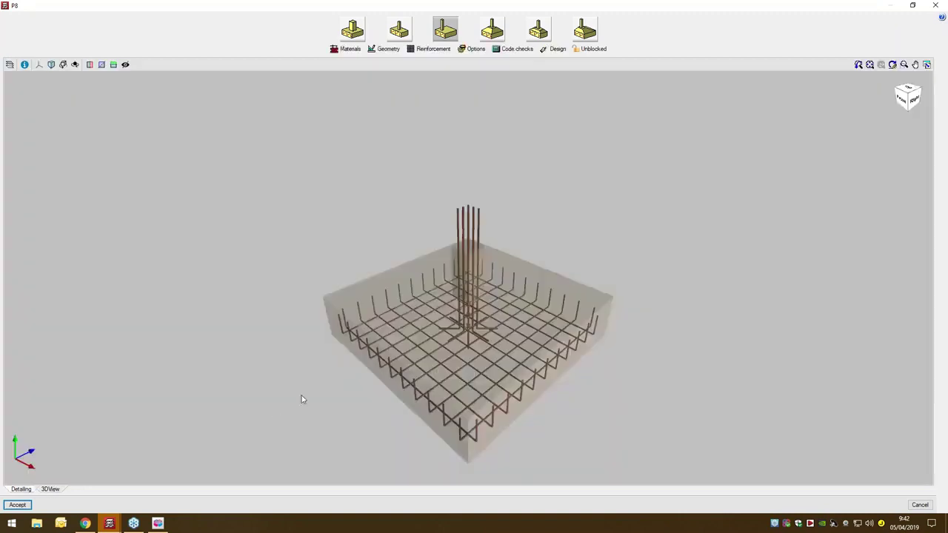
{"action": "left_click_drag", "start_coordinate": [366, 378], "coordinate": [609, 360]}
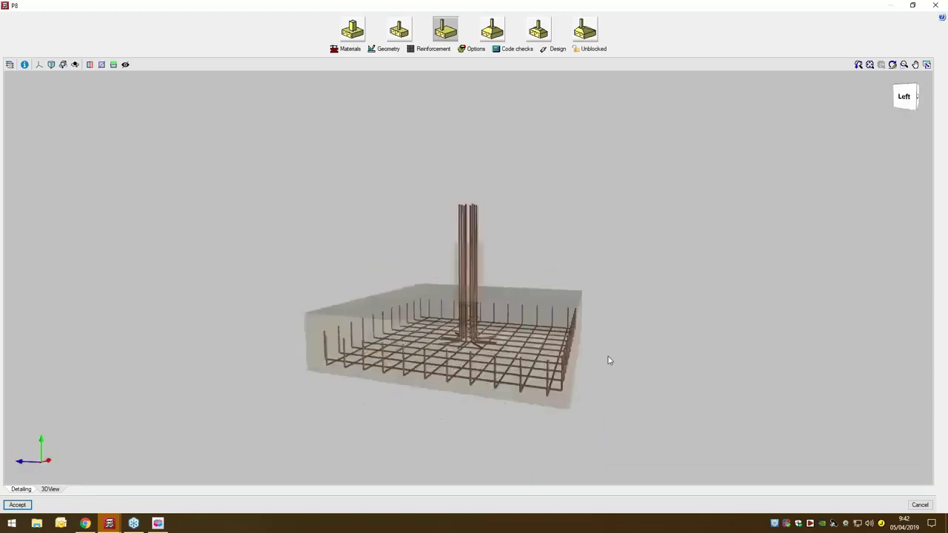
{"action": "left_click", "coordinate": [16, 505]}
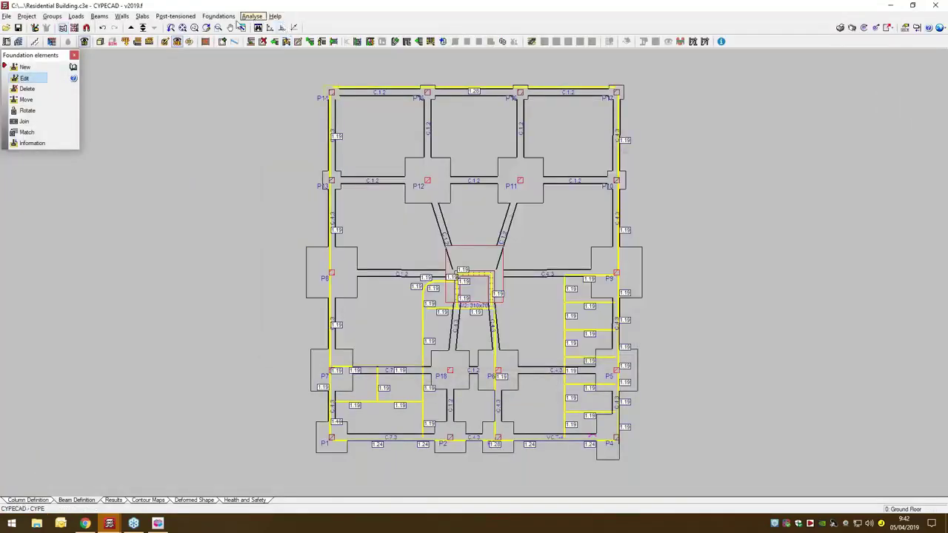
Open tie beam C.4.3 between P13 and P14 in the beam design editor, maximized
{"action": "left_click", "coordinate": [218, 15]}
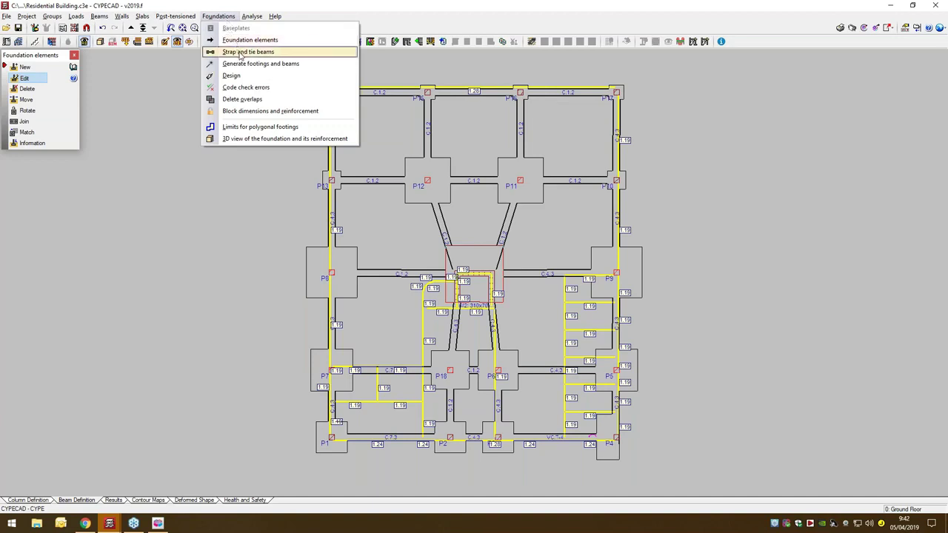
{"action": "left_click", "coordinate": [241, 52]}
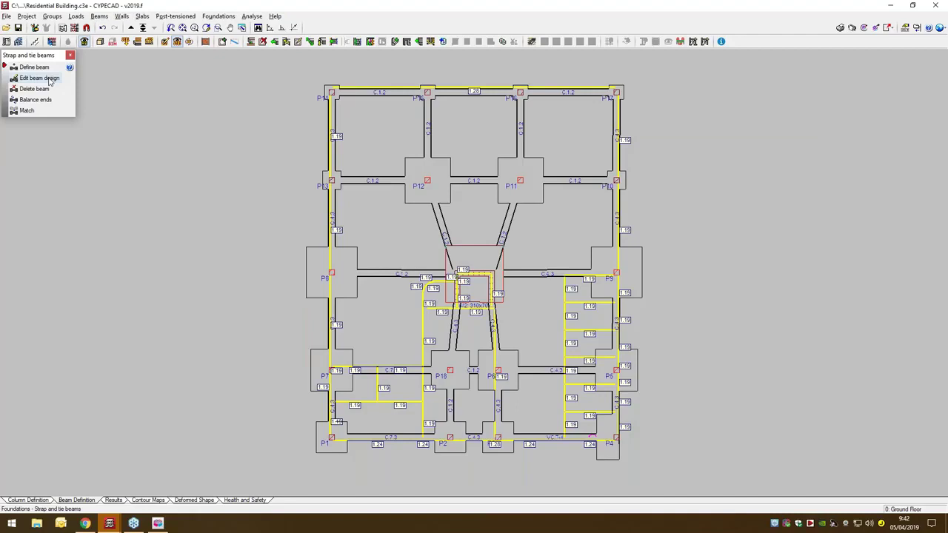
{"action": "left_click", "coordinate": [49, 79]}
{"action": "left_click", "coordinate": [334, 140]}
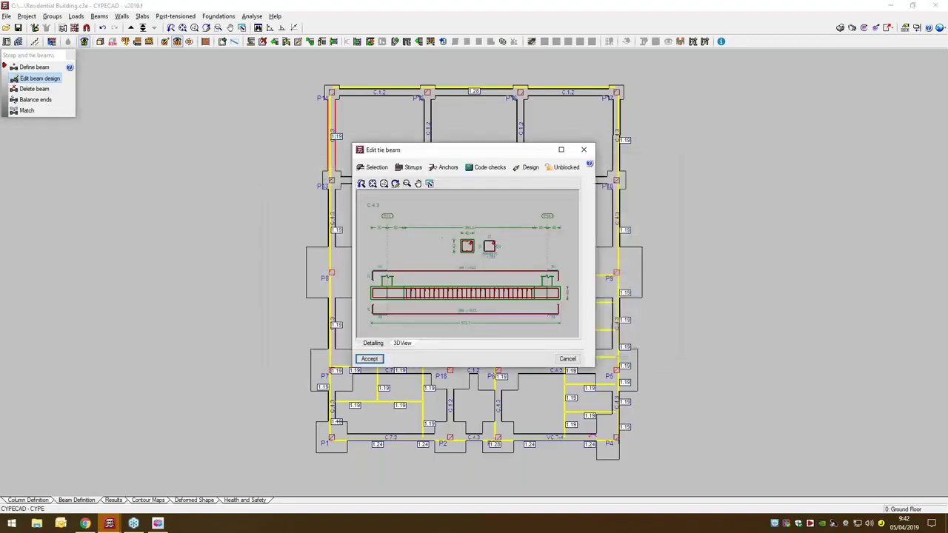
{"action": "double_click", "coordinate": [478, 151]}
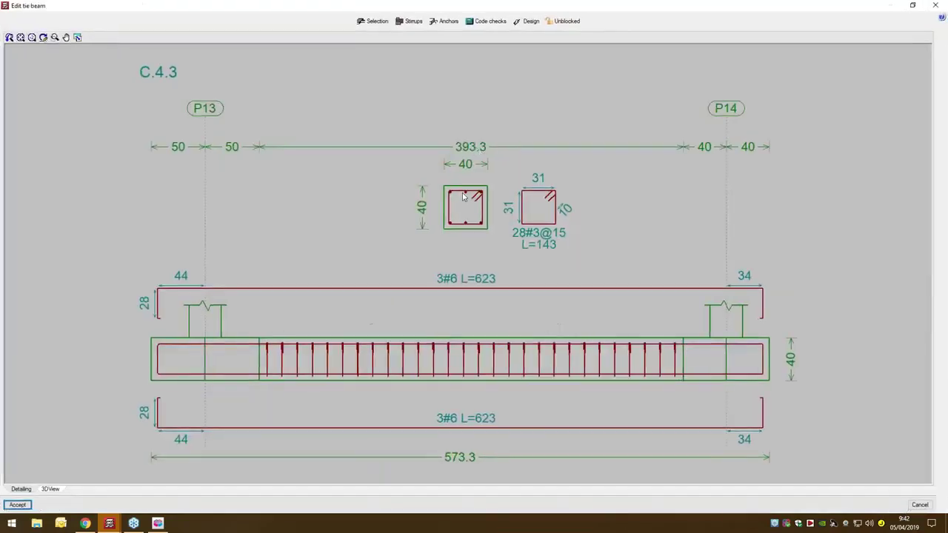
{"action": "scroll", "coordinate": [442, 217], "scroll_direction": "down", "scroll_amount": 2}
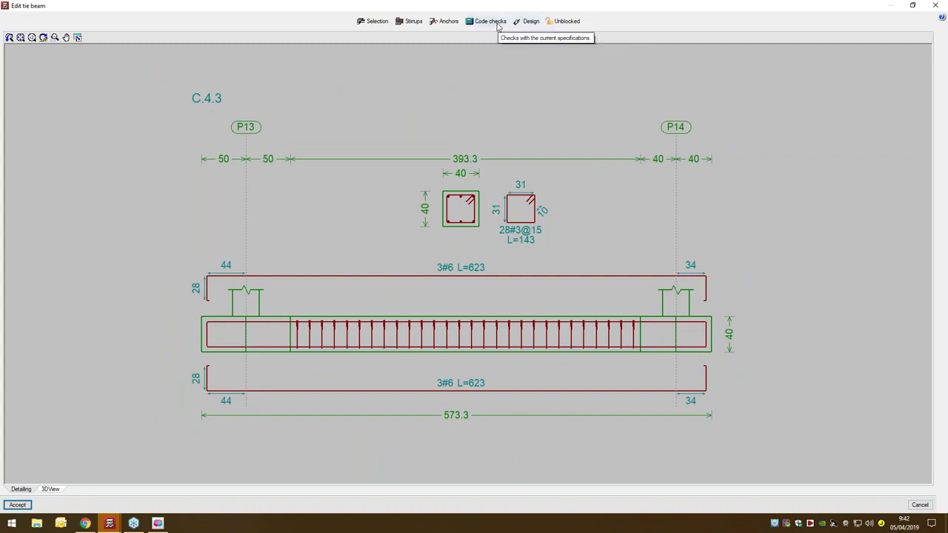
Run the code checks on tie beam C.4.3 and open its complete report
{"action": "left_click", "coordinate": [498, 22]}
{"action": "left_click", "coordinate": [475, 281]}
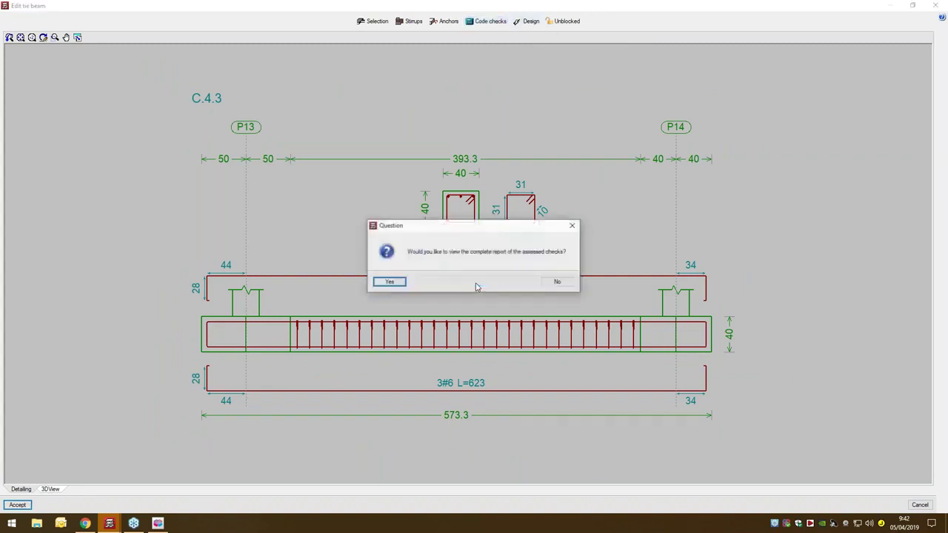
{"action": "left_click", "coordinate": [390, 282]}
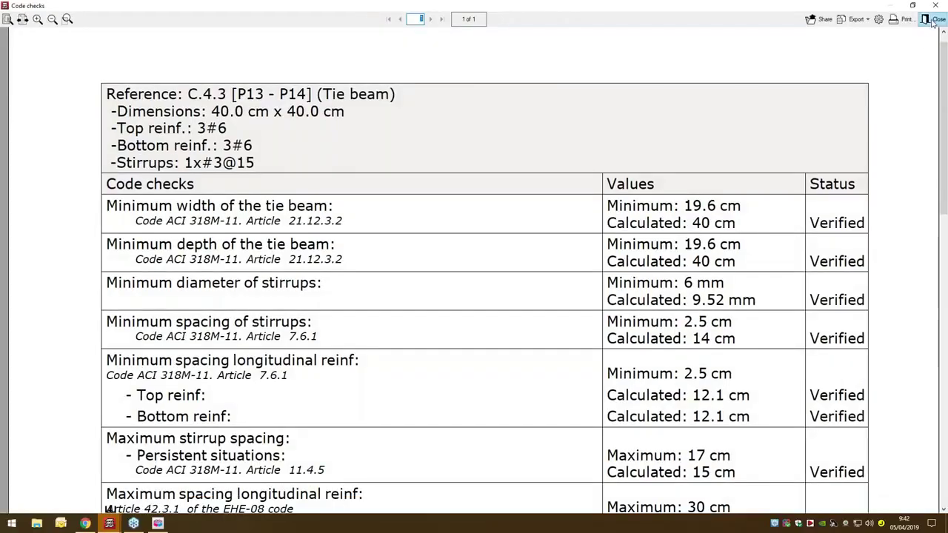
Close the C.4.3 report, inspect its rebar cage in 3D, then close the tie beam editor
{"action": "left_click", "coordinate": [932, 21]}
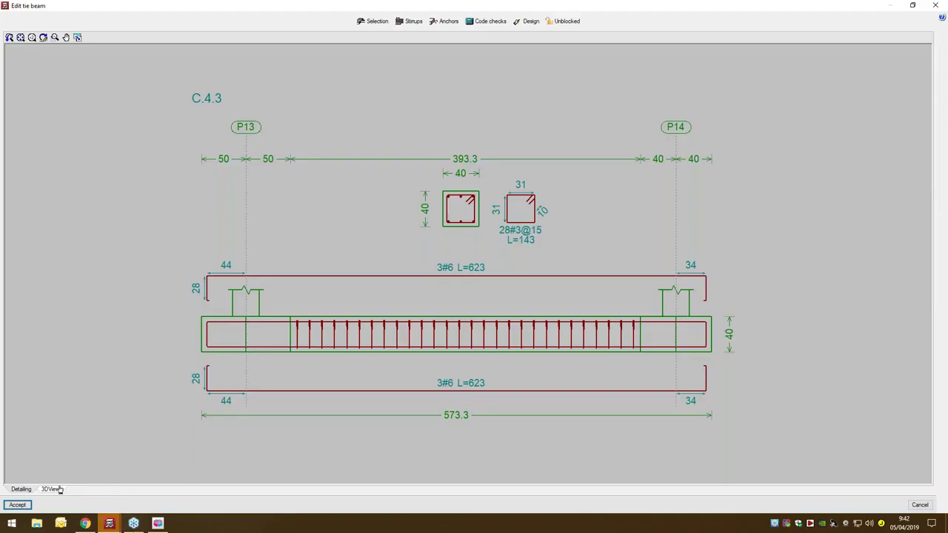
{"action": "left_click", "coordinate": [54, 490]}
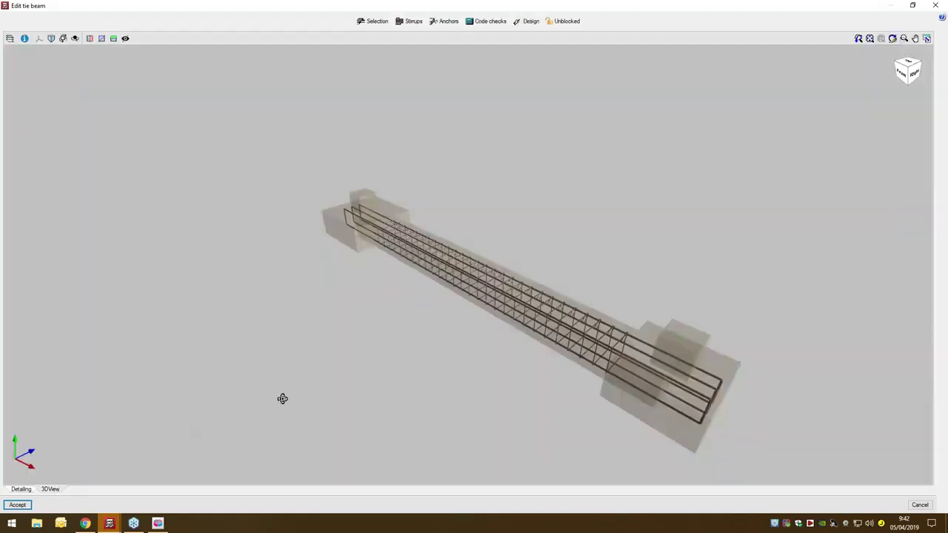
{"action": "middle_click_drag", "start_coordinate": [283, 399], "coordinate": [444, 293]}
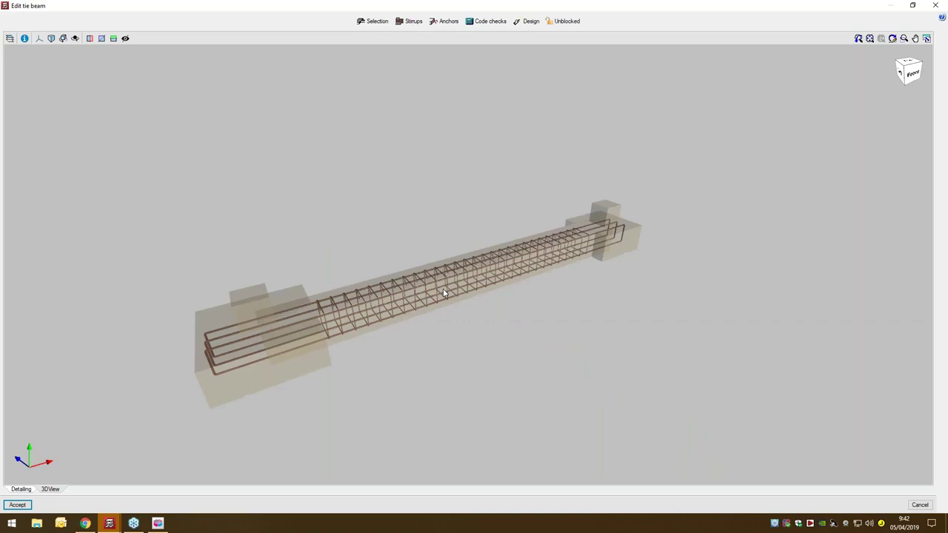
{"action": "scroll", "coordinate": [518, 273], "scroll_direction": "up", "scroll_amount": 3}
{"action": "left_click", "coordinate": [935, 5]}
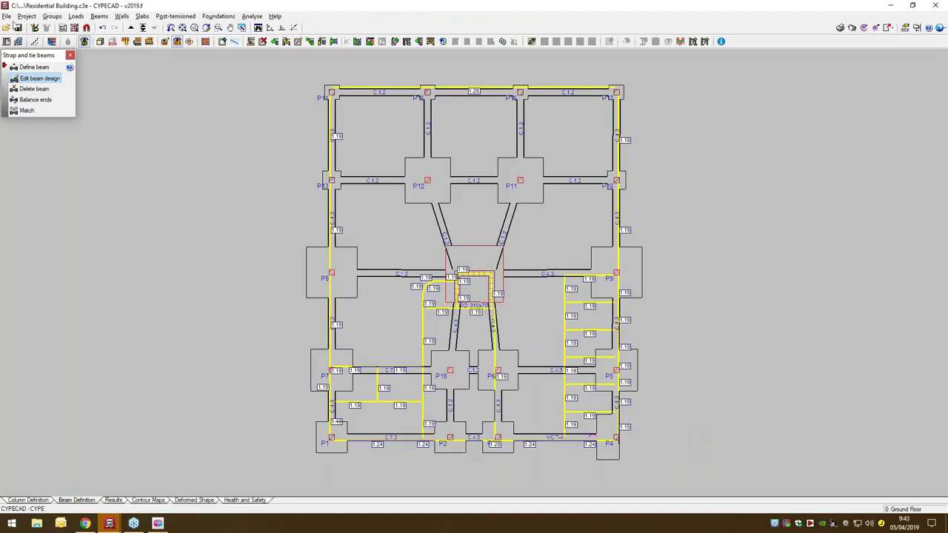
Add a Detailing of columns drawing to the drawing output list
{"action": "left_click", "coordinate": [7, 17]}
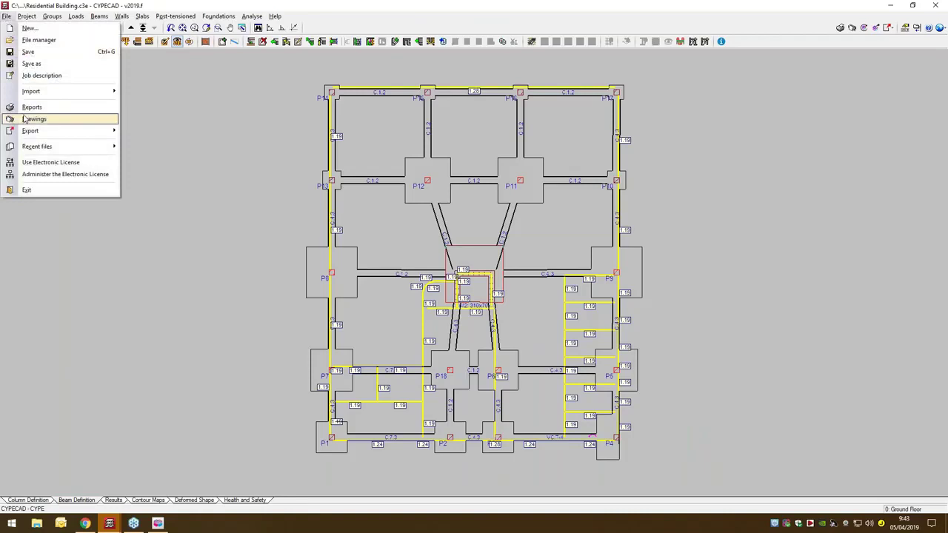
{"action": "left_click", "coordinate": [25, 120]}
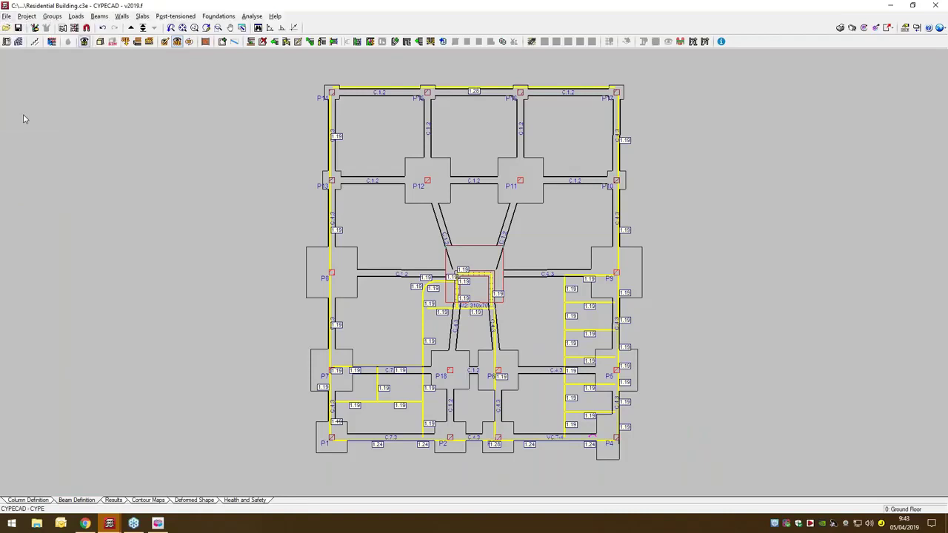
{"action": "left_click_drag", "start_coordinate": [604, 198], "coordinate": [277, 194]}
{"action": "left_click", "coordinate": [227, 209]}
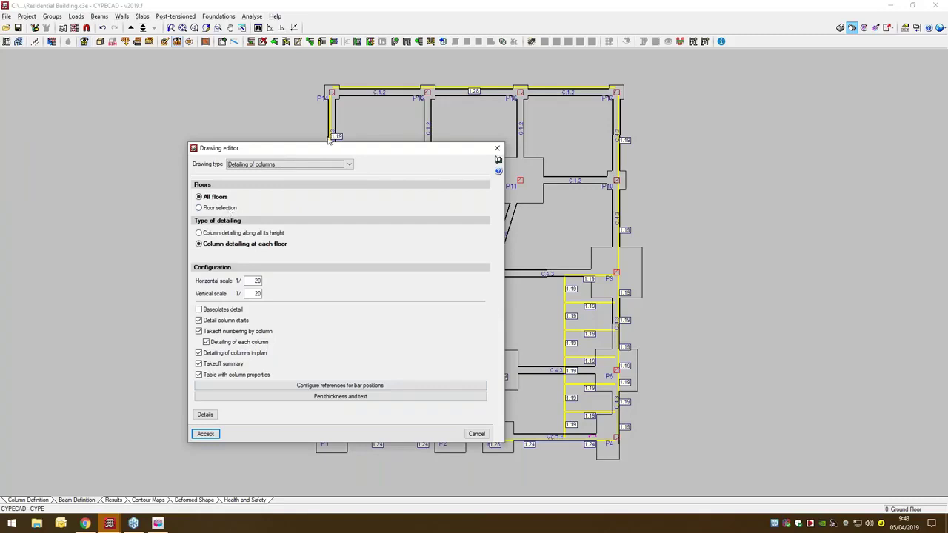
{"action": "left_click", "coordinate": [214, 432]}
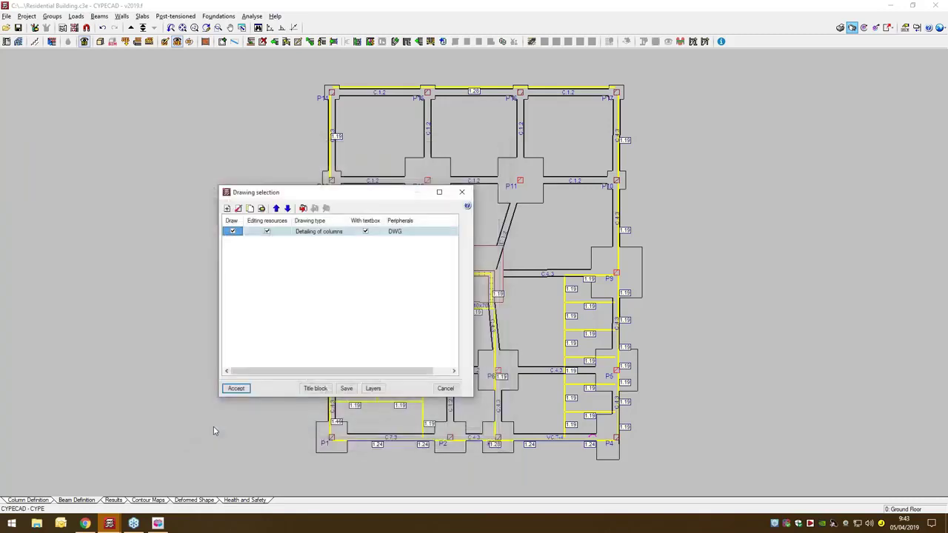
Add a Floor plans (Layout) drawing at 1/50 and accept the drawing selection
{"action": "left_click", "coordinate": [227, 210]}
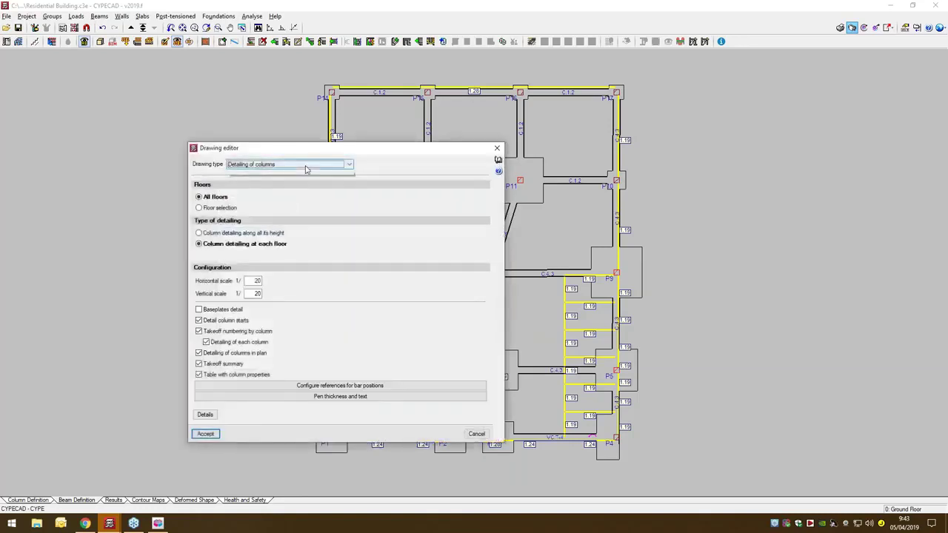
{"action": "left_click", "coordinate": [306, 169]}
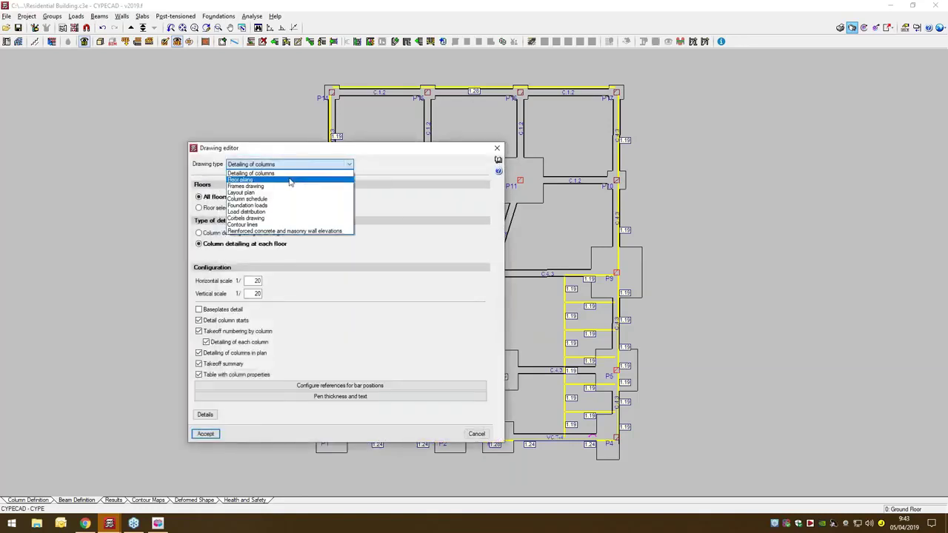
{"action": "left_click", "coordinate": [289, 180]}
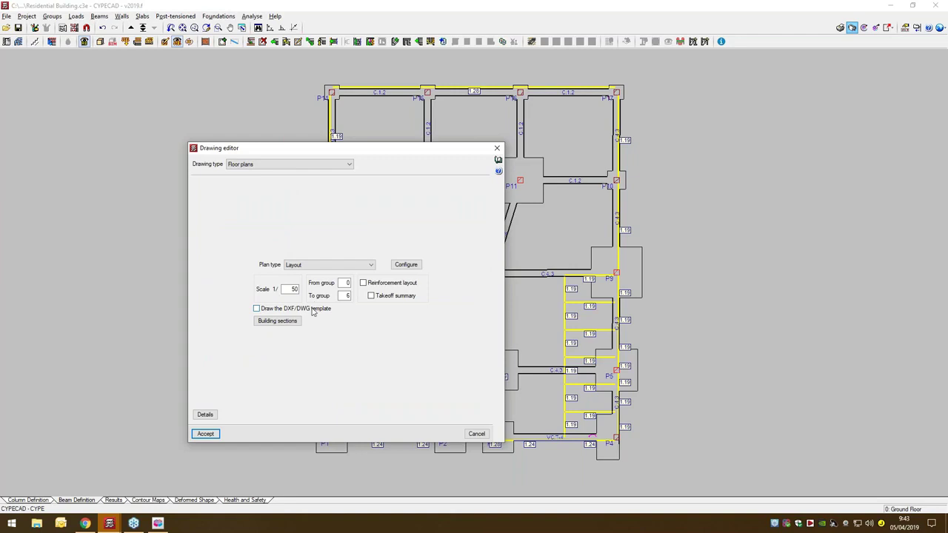
{"action": "left_click", "coordinate": [207, 433]}
{"action": "left_click", "coordinate": [237, 388]}
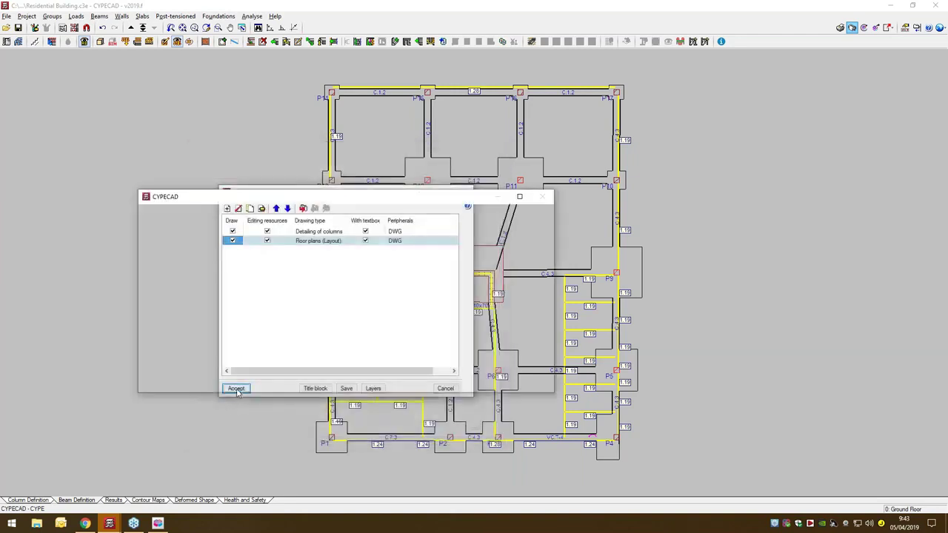
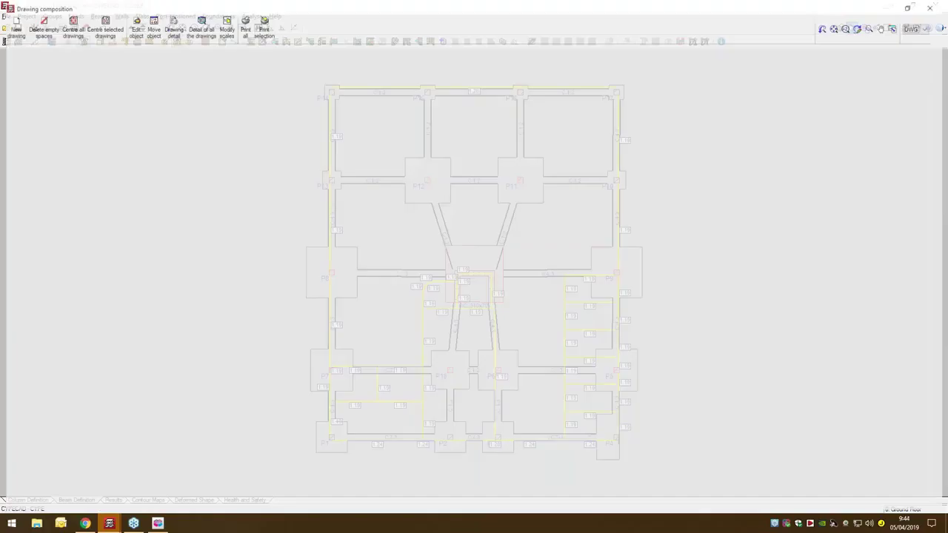
Turn on sheet detail and inspect the column detail sheets for P3, P5, P7, P8 and P9
{"action": "scroll", "coordinate": [214, 65], "scroll_direction": "up", "scroll_amount": 3}
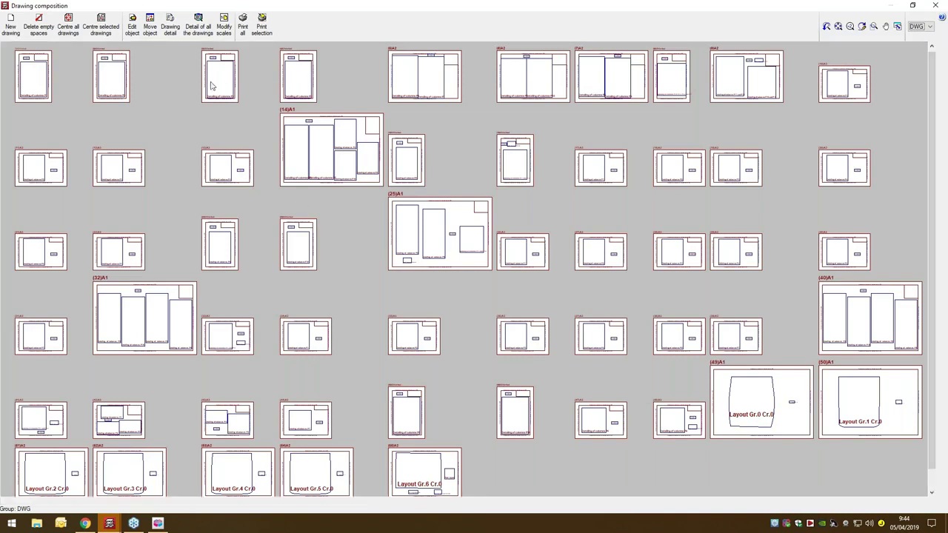
{"action": "scroll", "coordinate": [182, 70], "scroll_direction": "up", "scroll_amount": 3}
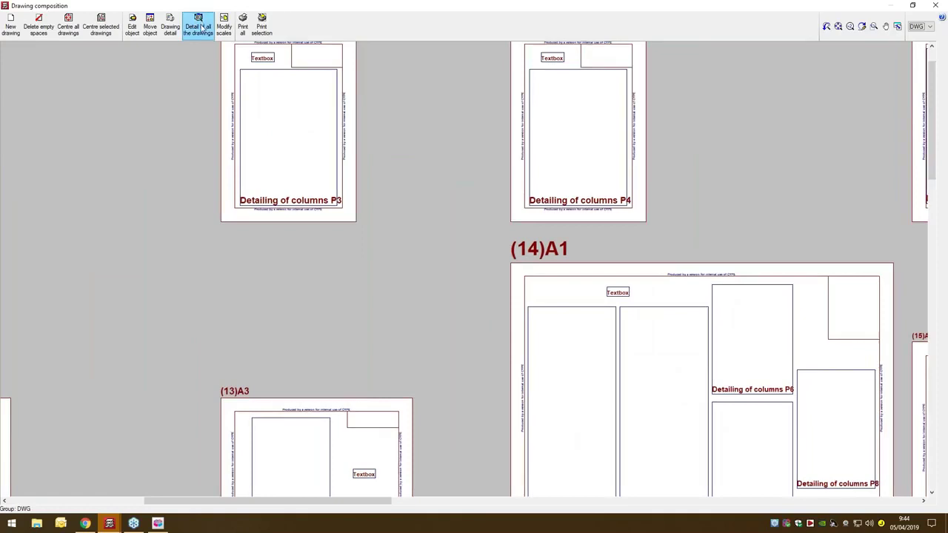
{"action": "left_click", "coordinate": [170, 26]}
{"action": "left_click", "coordinate": [272, 175]}
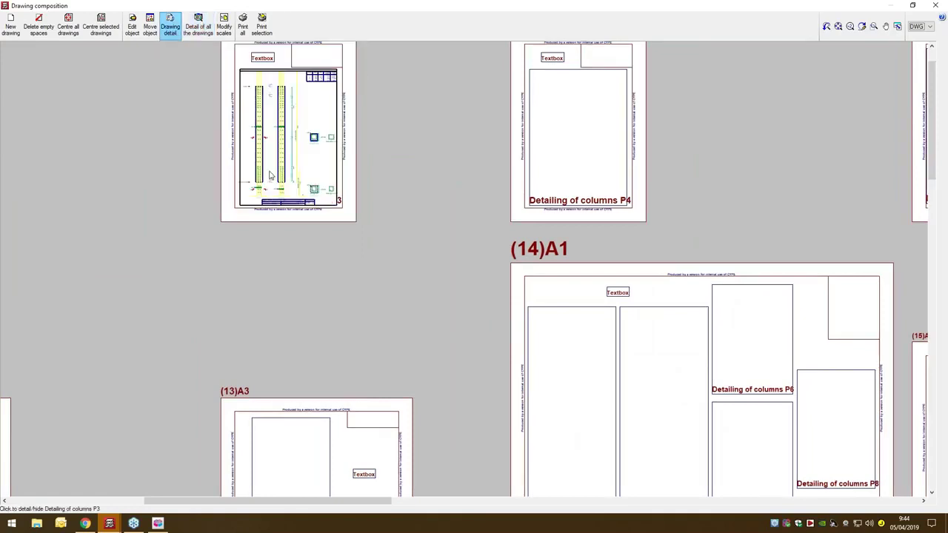
{"action": "scroll", "coordinate": [241, 109], "scroll_direction": "up", "scroll_amount": 3}
{"action": "scroll", "coordinate": [255, 84], "scroll_direction": "up", "scroll_amount": 2}
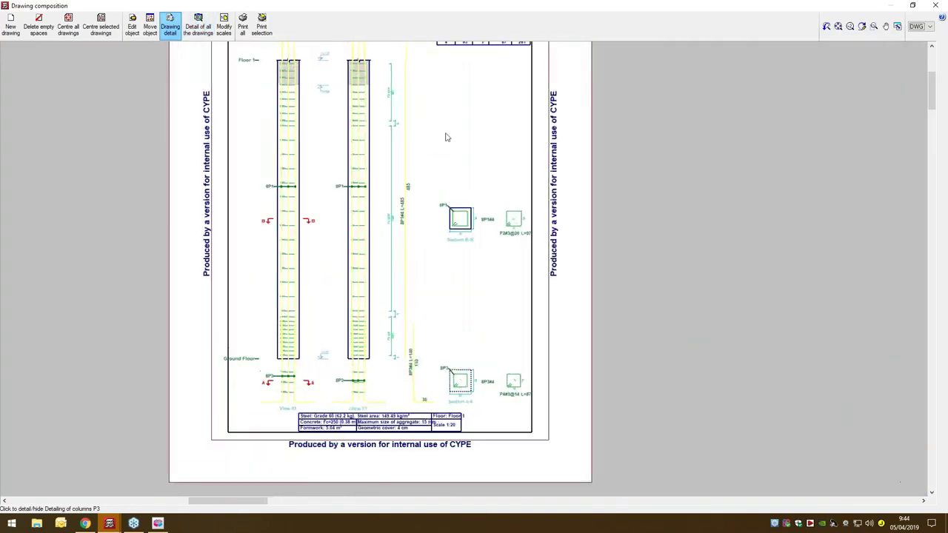
{"action": "mouse_move", "coordinate": [445, 139]}
{"action": "middle_mouse_down"}
{"action": "mouse_move", "coordinate": [435, 187]}
{"action": "mouse_move", "coordinate": [396, 194]}
{"action": "middle_mouse_up"}
{"action": "scroll", "coordinate": [345, 189], "scroll_direction": "down", "scroll_amount": 4}
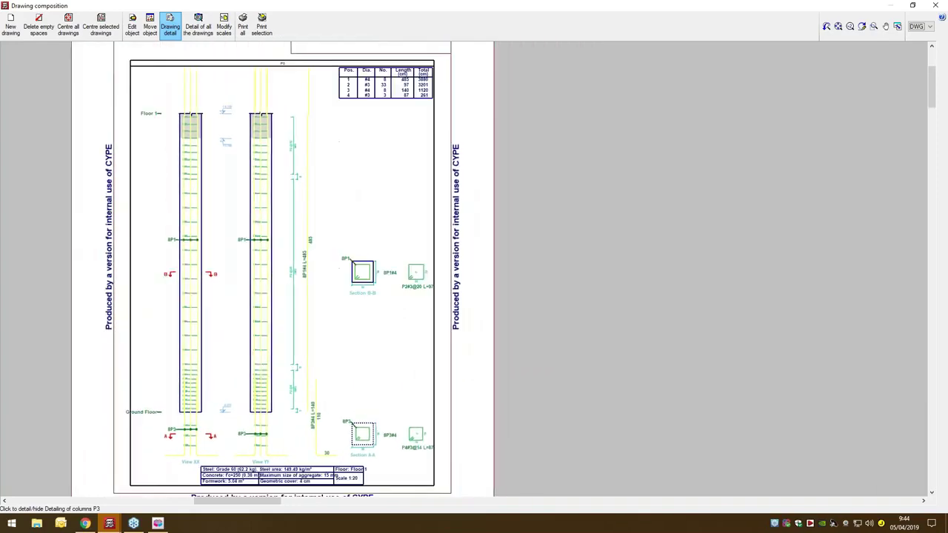
{"action": "scroll", "coordinate": [621, 339], "scroll_direction": "up", "scroll_amount": 3}
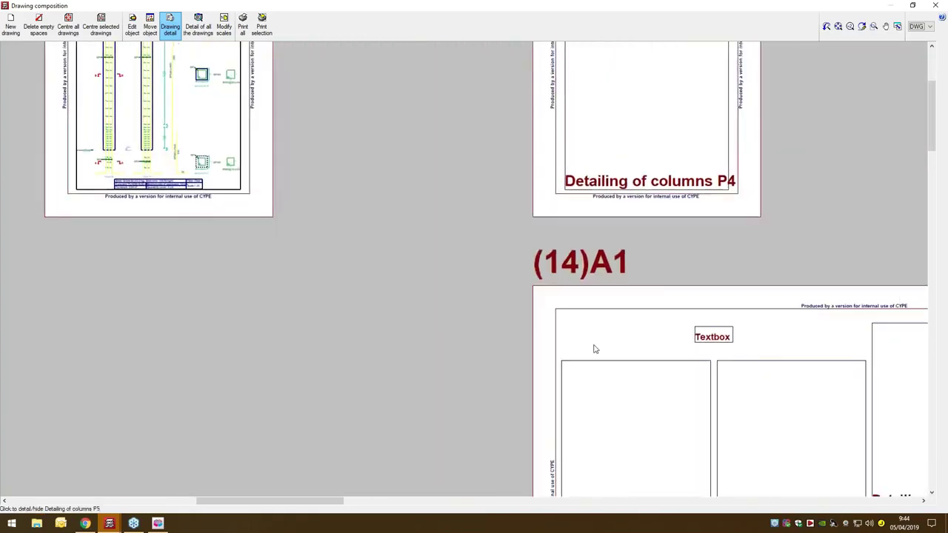
{"action": "middle_click_drag", "start_coordinate": [594, 349], "coordinate": [436, 153]}
{"action": "left_click", "coordinate": [470, 293]}
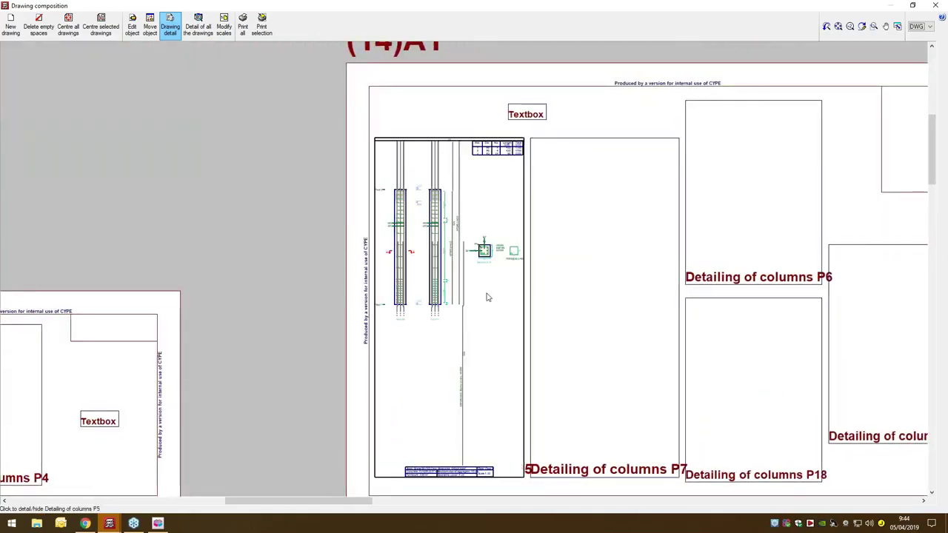
{"action": "left_click", "coordinate": [559, 295]}
{"action": "middle_click_drag", "start_coordinate": [620, 294], "coordinate": [300, 300]}
{"action": "left_click", "coordinate": [563, 324]}
{"action": "mouse_move", "coordinate": [693, 372]}
{"action": "middle_mouse_down"}
{"action": "mouse_move", "coordinate": [565, 332]}
{"action": "mouse_move", "coordinate": [474, 280]}
{"action": "middle_mouse_up"}
{"action": "scroll", "coordinate": [647, 361], "scroll_direction": "up", "scroll_amount": 1}
{"action": "scroll", "coordinate": [606, 362], "scroll_direction": "up", "scroll_amount": 2}
{"action": "middle_click_drag", "start_coordinate": [706, 318], "coordinate": [698, 317]}
{"action": "left_click", "coordinate": [698, 316]}
Inspect the Layout Gr.4 sheet around wall W1 and its title block, then close the composition
{"action": "scroll", "coordinate": [552, 268], "scroll_direction": "down", "scroll_amount": 9}
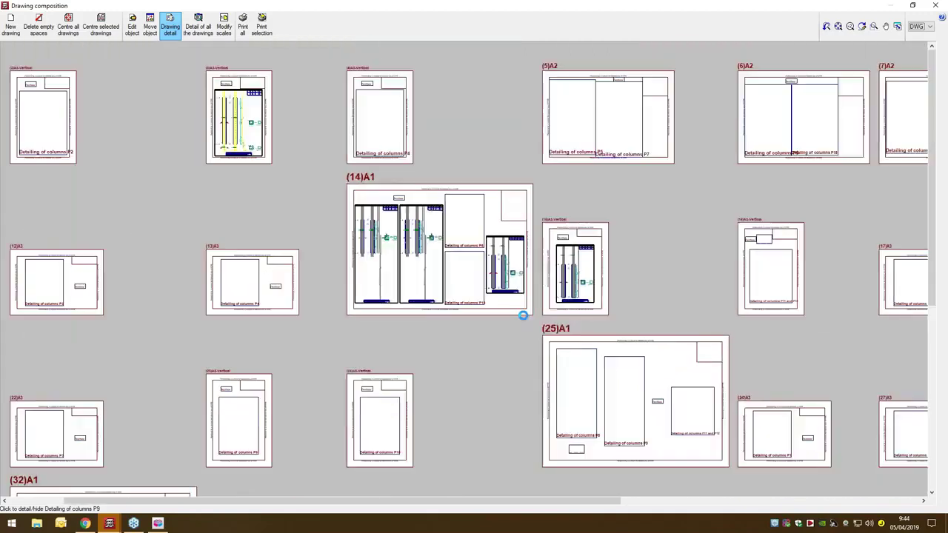
{"action": "scroll", "coordinate": [523, 315], "scroll_direction": "down", "scroll_amount": 3}
{"action": "middle_click_drag", "start_coordinate": [520, 360], "coordinate": [567, 247]}
{"action": "scroll", "coordinate": [558, 245], "scroll_direction": "down", "scroll_amount": 5}
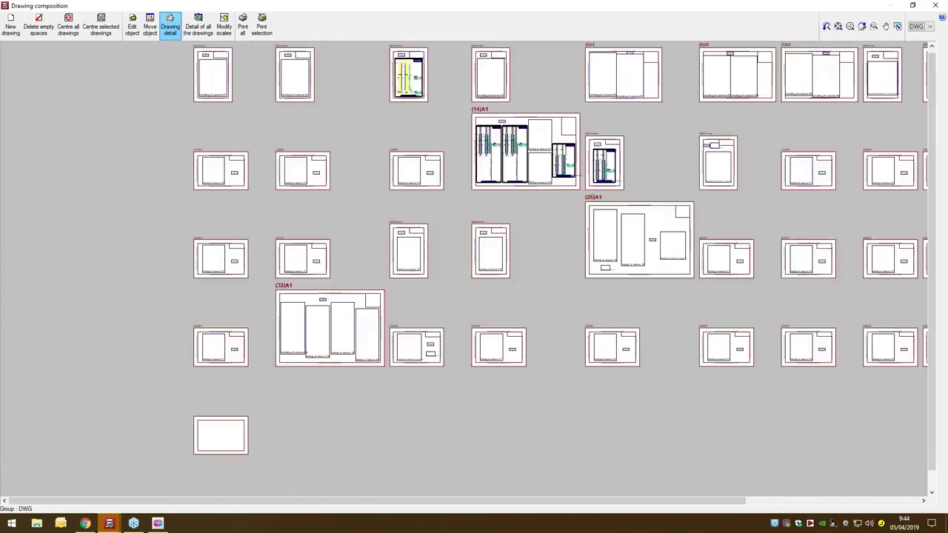
{"action": "scroll", "coordinate": [481, 408], "scroll_direction": "up", "scroll_amount": 2}
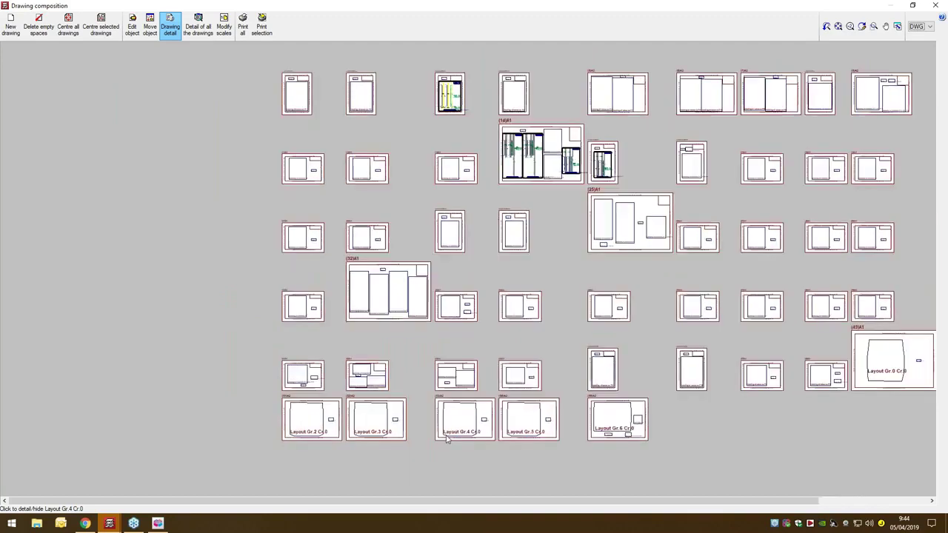
{"action": "scroll", "coordinate": [438, 446], "scroll_direction": "up", "scroll_amount": 5}
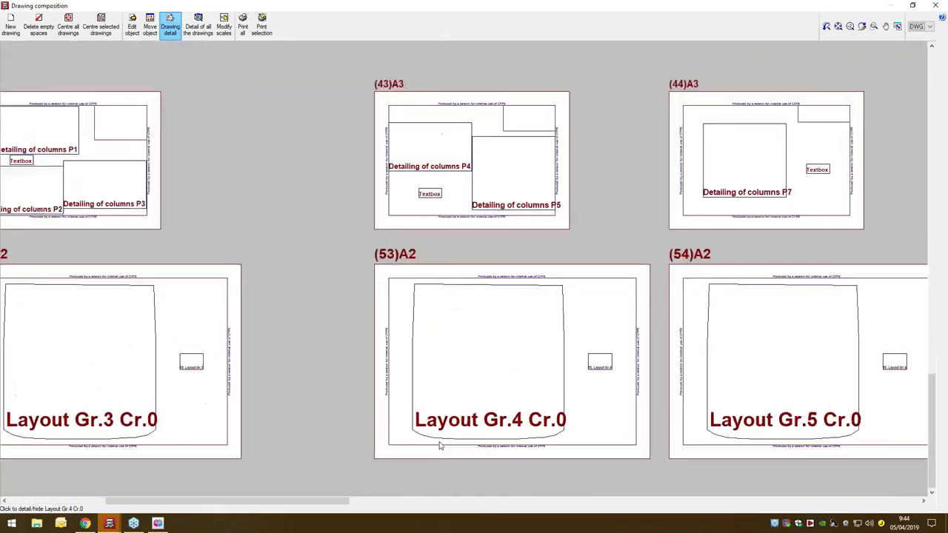
{"action": "left_click", "coordinate": [457, 359]}
{"action": "scroll", "coordinate": [462, 345], "scroll_direction": "up", "scroll_amount": 5}
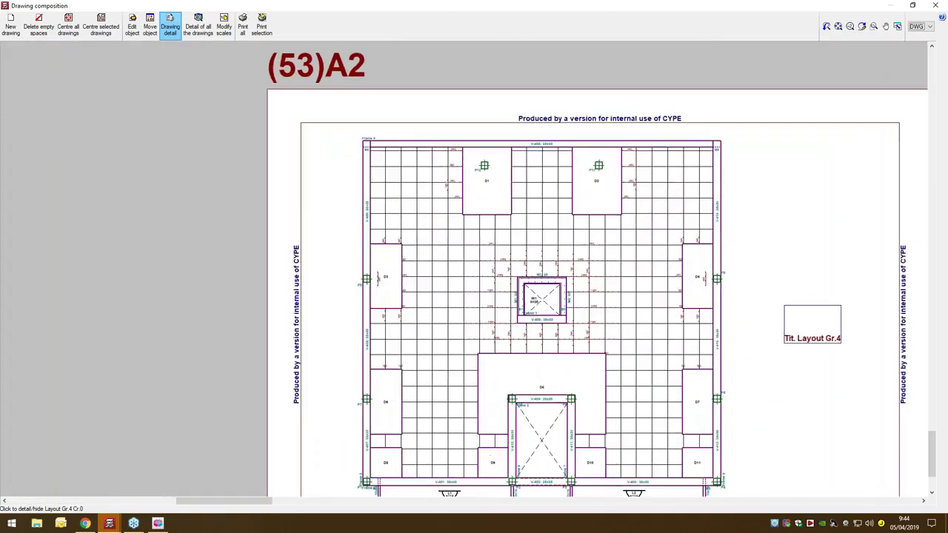
{"action": "scroll", "coordinate": [480, 323], "scroll_direction": "up", "scroll_amount": 5}
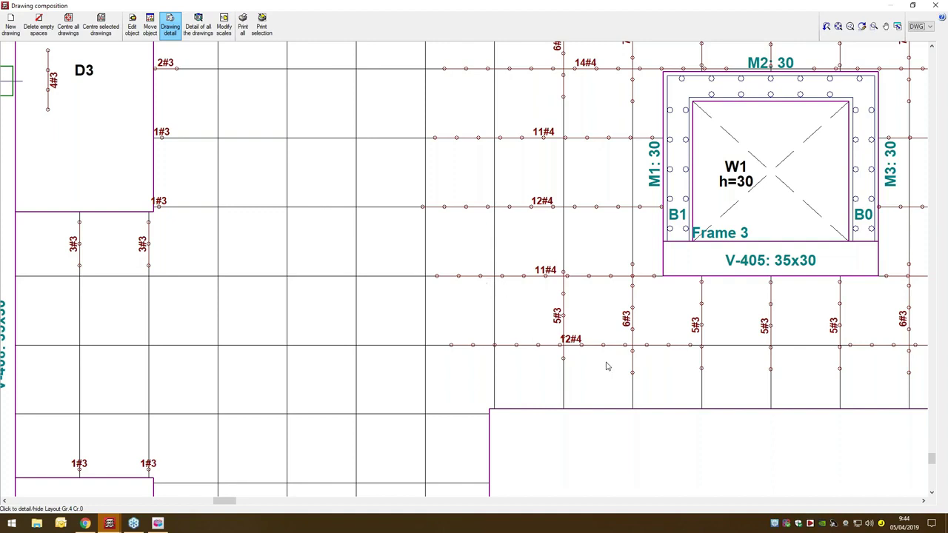
{"action": "mouse_move", "coordinate": [614, 370]}
{"action": "middle_mouse_down"}
{"action": "mouse_move", "coordinate": [575, 355]}
{"action": "mouse_move", "coordinate": [313, 318]}
{"action": "mouse_move", "coordinate": [289, 323]}
{"action": "mouse_move", "coordinate": [274, 346]}
{"action": "middle_mouse_up"}
{"action": "scroll", "coordinate": [289, 322], "scroll_direction": "down", "scroll_amount": 4}
{"action": "mouse_move", "coordinate": [733, 362]}
{"action": "middle_mouse_down"}
{"action": "mouse_move", "coordinate": [654, 255]}
{"action": "mouse_move", "coordinate": [538, 203]}
{"action": "middle_mouse_up"}
{"action": "left_click", "coordinate": [938, 5]}
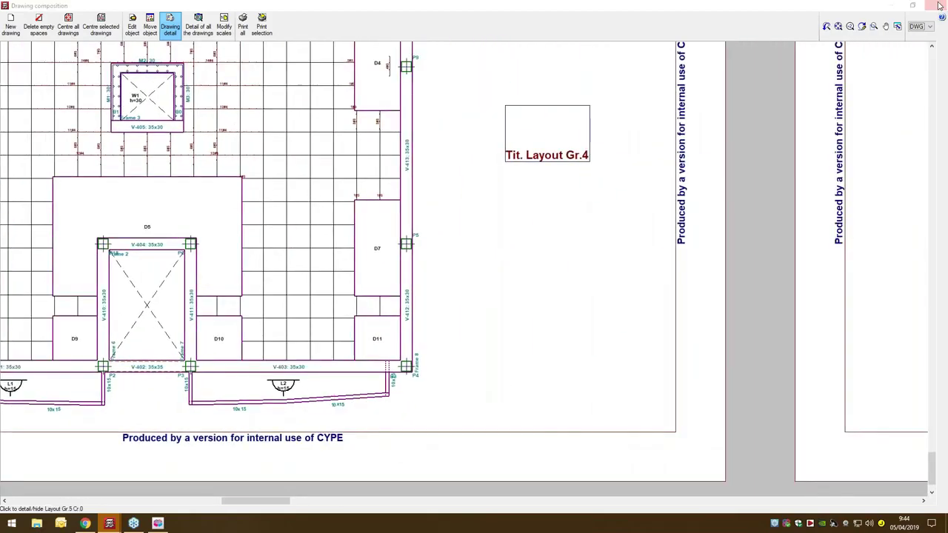
Exclude the column detailing and layout plans, and add a new Frames drawing
{"action": "left_click", "coordinate": [233, 232]}
{"action": "left_click", "coordinate": [232, 240]}
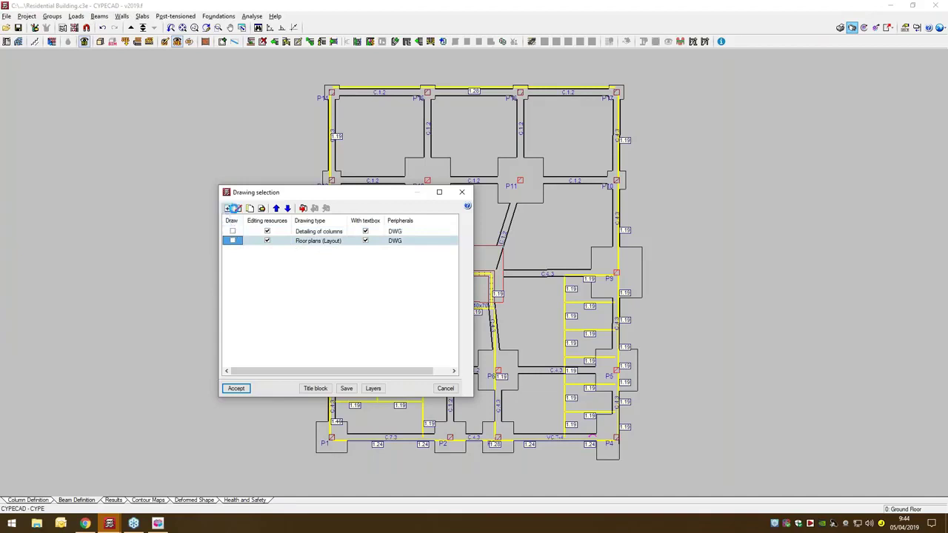
{"action": "left_click", "coordinate": [232, 208]}
{"action": "left_click", "coordinate": [306, 165]}
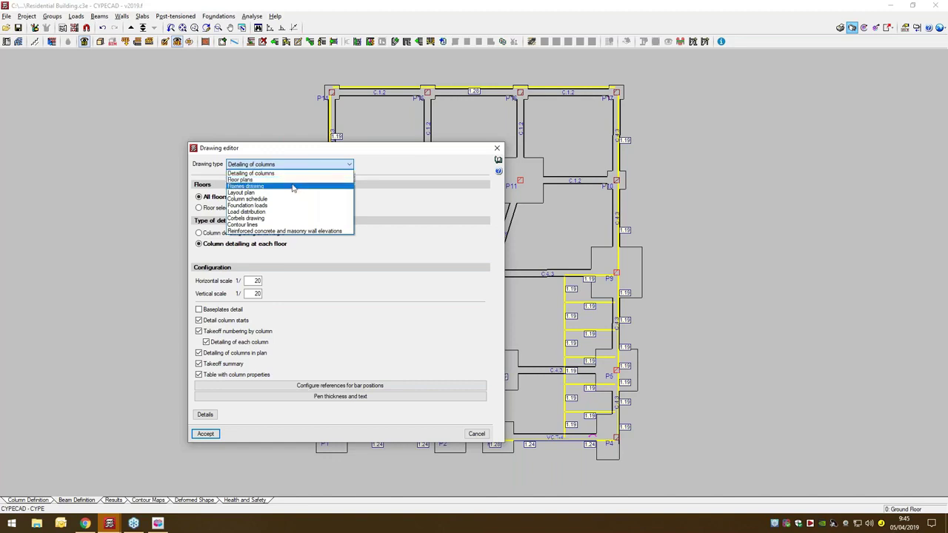
{"action": "left_click", "coordinate": [289, 186]}
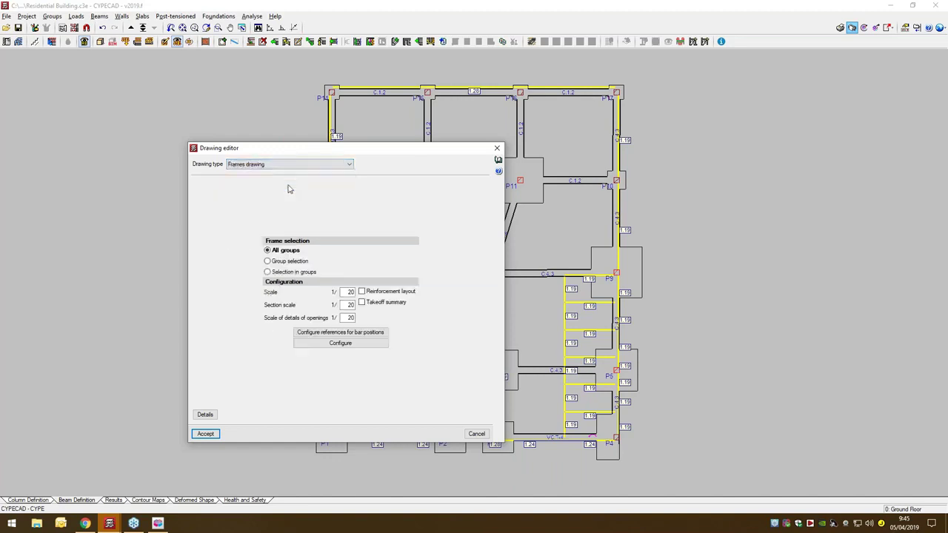
Limit the frames drawing to groups Floor 1 through Floor 1 and generate the drawings
{"action": "left_click", "coordinate": [283, 263]}
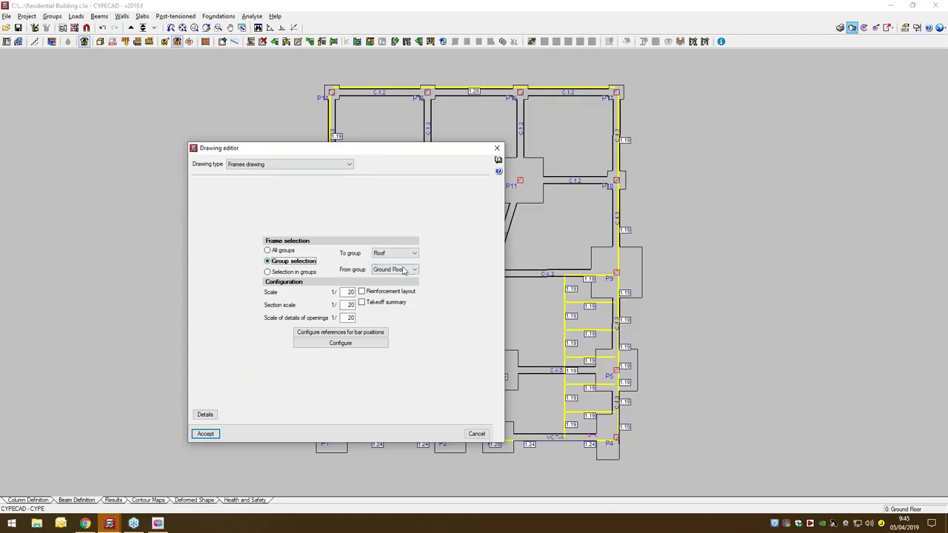
{"action": "left_click", "coordinate": [413, 253]}
{"action": "left_click", "coordinate": [407, 271]}
{"action": "left_click", "coordinate": [407, 270]}
{"action": "left_click", "coordinate": [393, 281]}
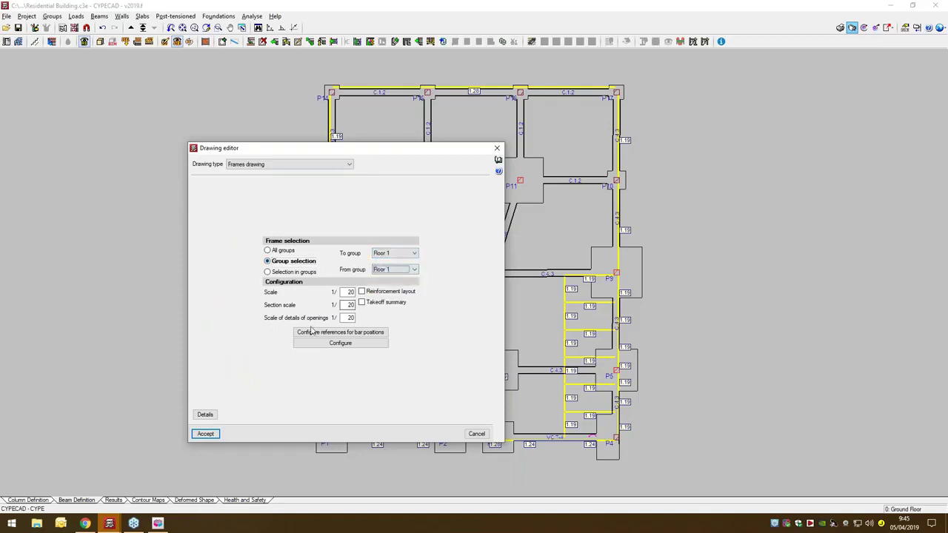
{"action": "left_click", "coordinate": [209, 434]}
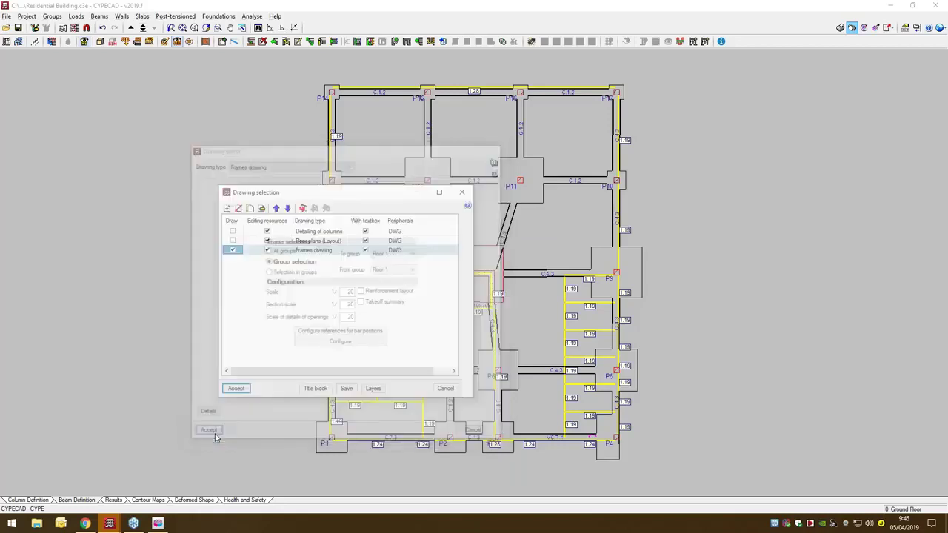
{"action": "left_click", "coordinate": [236, 389]}
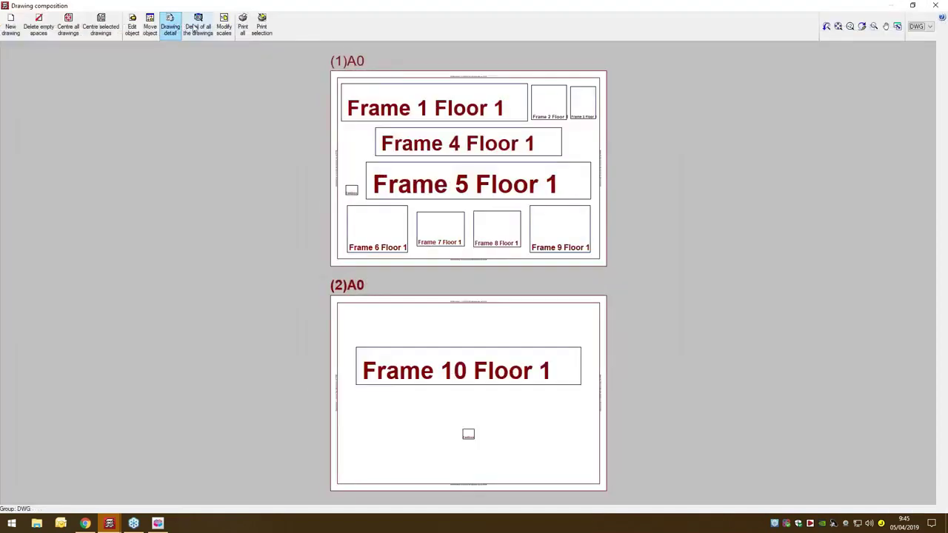
Show all frame drawings in full detail and zoom in on the beam spans
{"action": "left_click", "coordinate": [198, 27]}
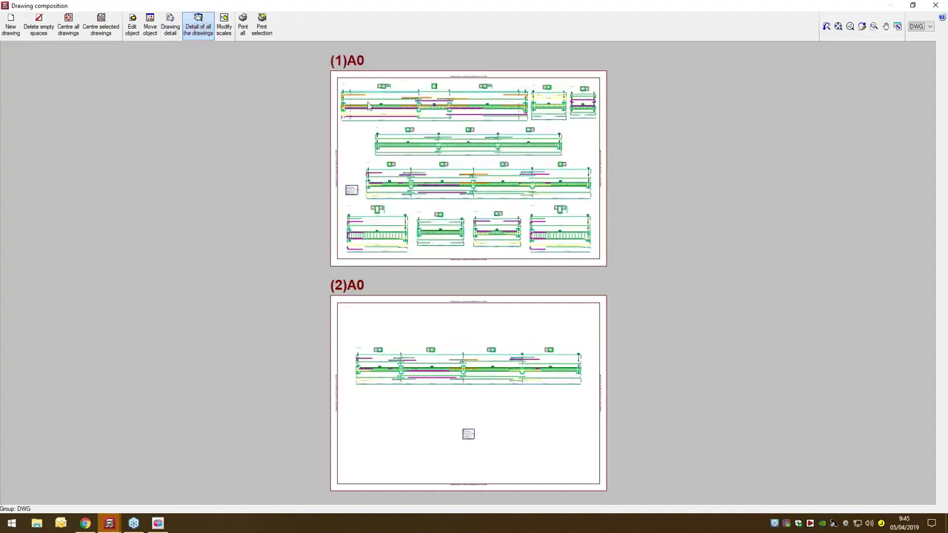
{"action": "scroll", "coordinate": [368, 106], "scroll_direction": "up", "scroll_amount": 5}
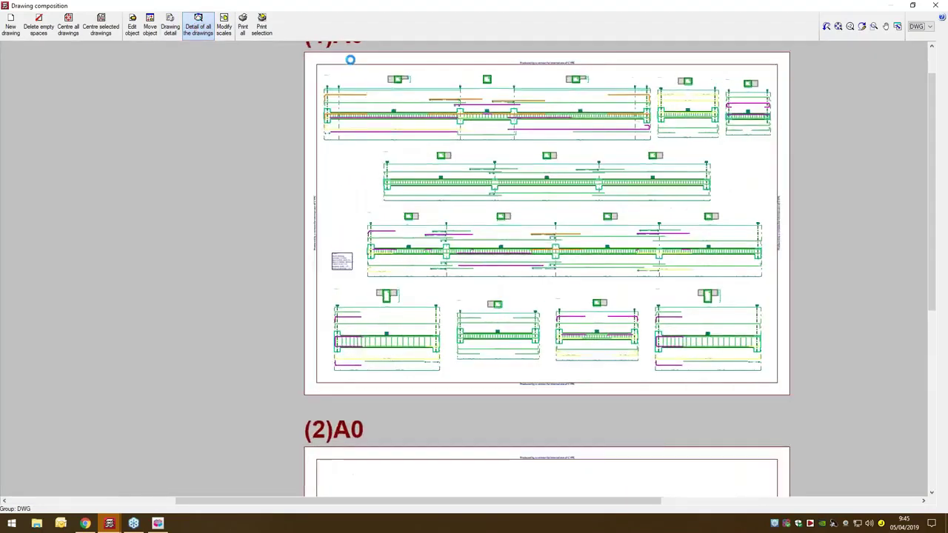
{"action": "scroll", "coordinate": [351, 60], "scroll_direction": "up", "scroll_amount": 4}
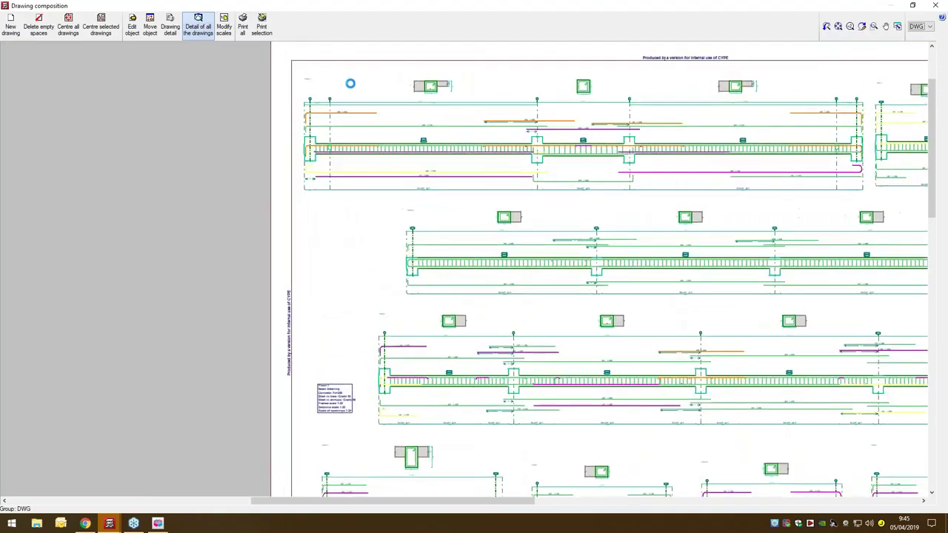
{"action": "scroll", "coordinate": [350, 84], "scroll_direction": "up", "scroll_amount": 4}
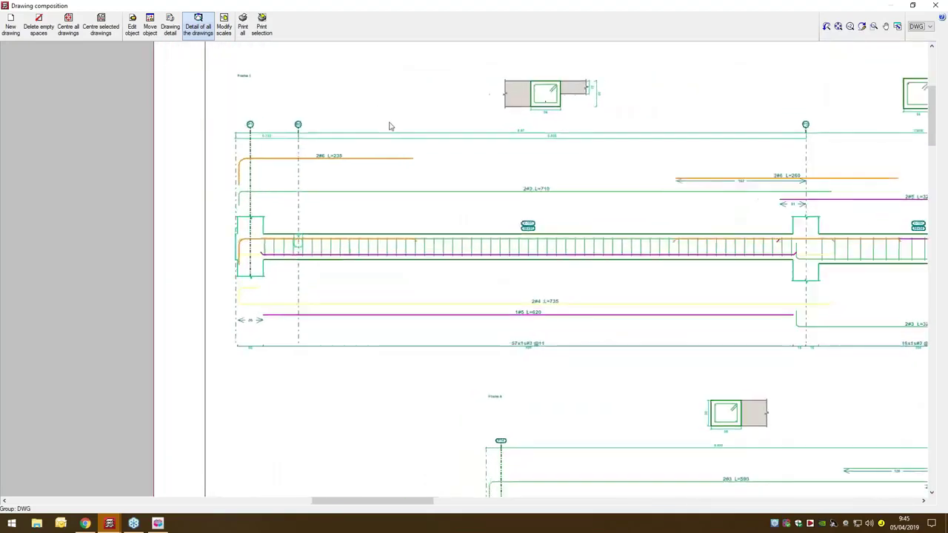
{"action": "scroll", "coordinate": [411, 183], "scroll_direction": "up", "scroll_amount": 1}
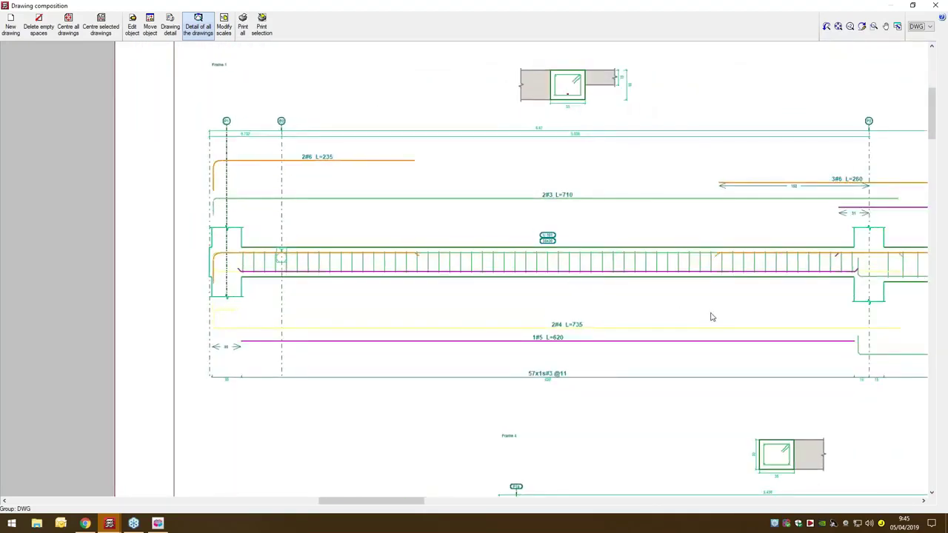
{"action": "mouse_move", "coordinate": [708, 310]}
{"action": "middle_mouse_down"}
{"action": "mouse_move", "coordinate": [237, 309]}
{"action": "mouse_move", "coordinate": [234, 318]}
{"action": "middle_mouse_up"}
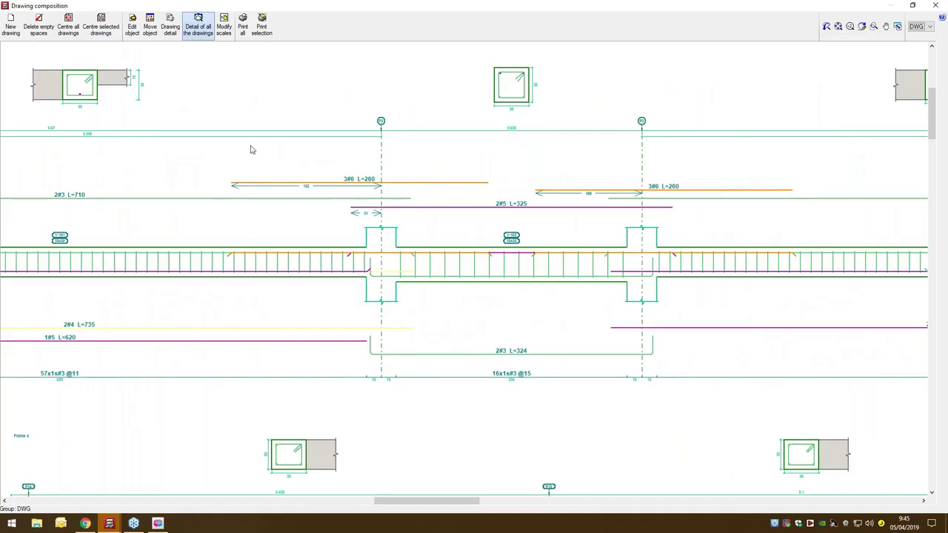
Start Print all but cancel the export, then close the drawing composition
{"action": "left_click", "coordinate": [245, 38]}
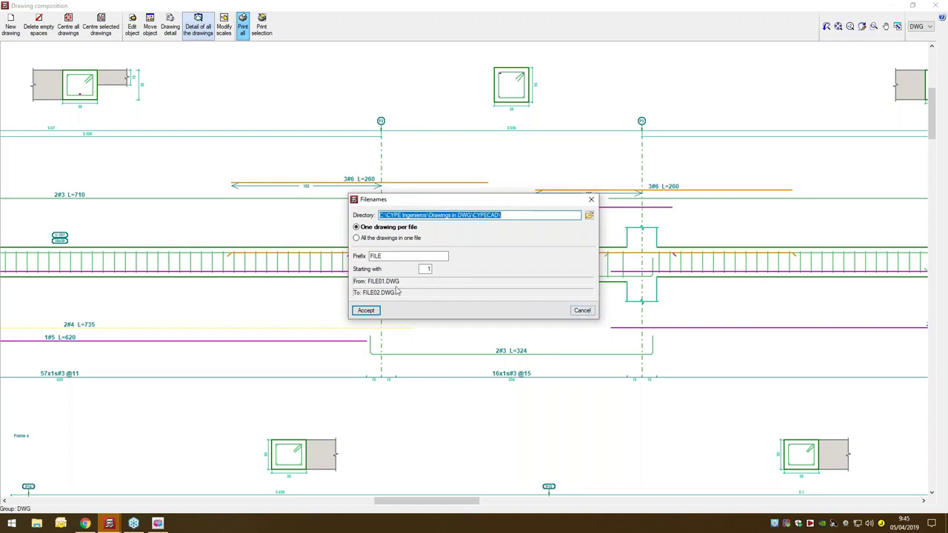
{"action": "left_click", "coordinate": [582, 311]}
{"action": "scroll", "coordinate": [478, 302], "scroll_direction": "down", "scroll_amount": 3}
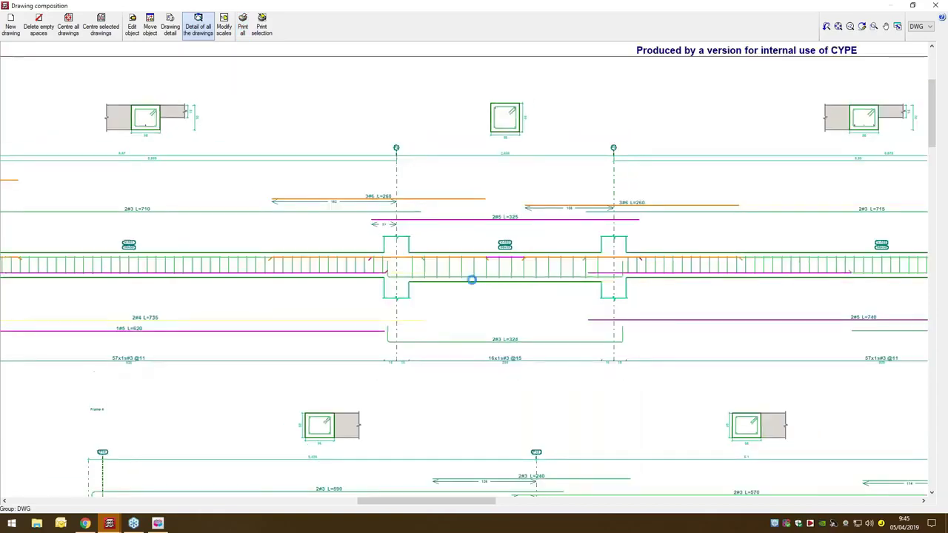
{"action": "scroll", "coordinate": [478, 303], "scroll_direction": "down", "scroll_amount": 2}
{"action": "middle_click_drag", "start_coordinate": [502, 323], "coordinate": [267, 172]}
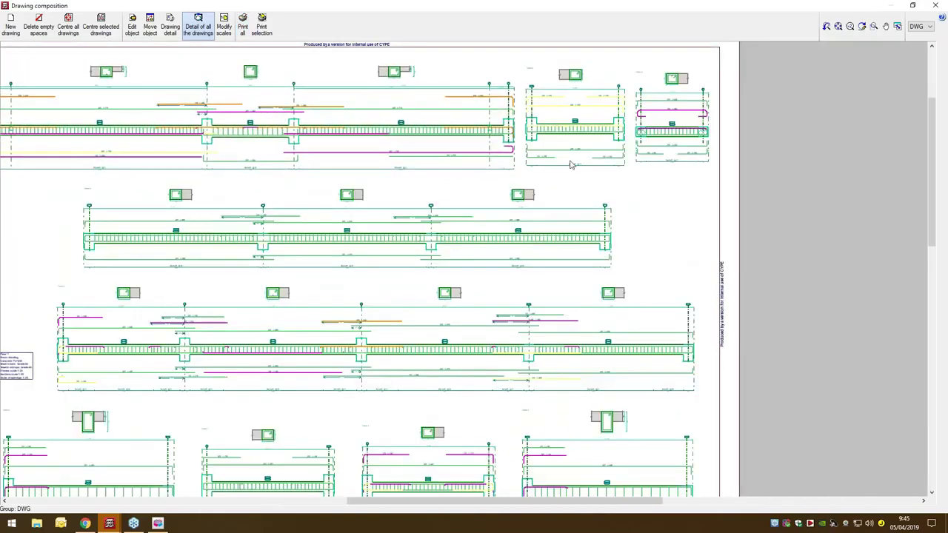
{"action": "left_click", "coordinate": [935, 5]}
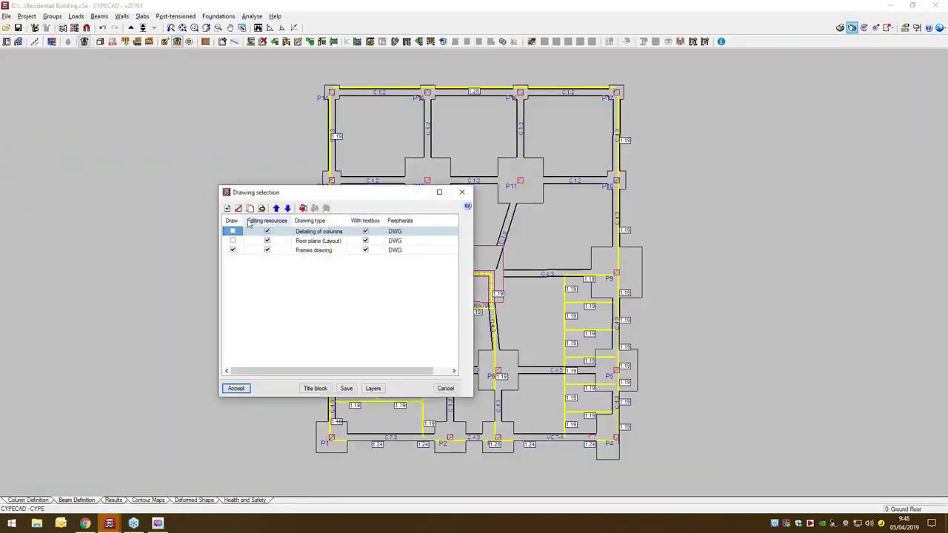
Add a Column schedule drawing, exclude Frames drawing, and generate the drawings
{"action": "left_click", "coordinate": [228, 209]}
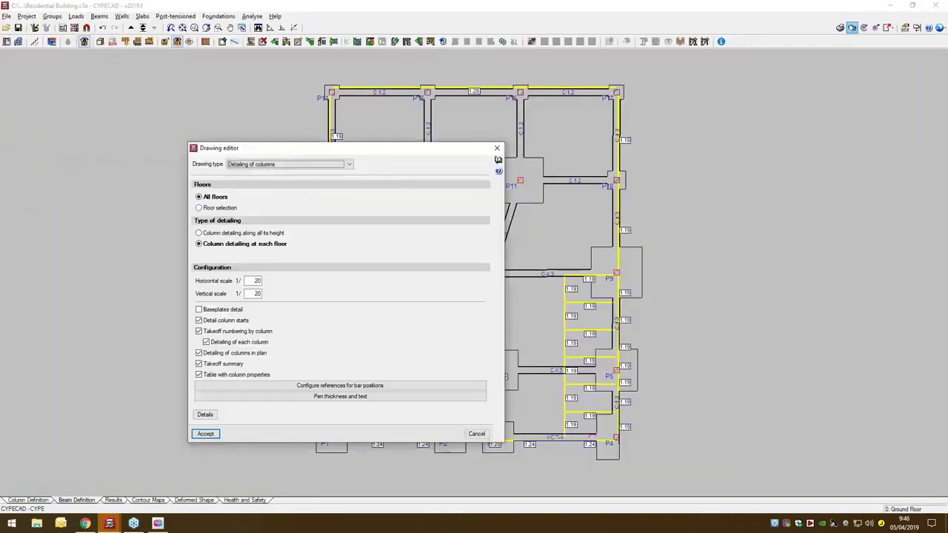
{"action": "left_click", "coordinate": [266, 165]}
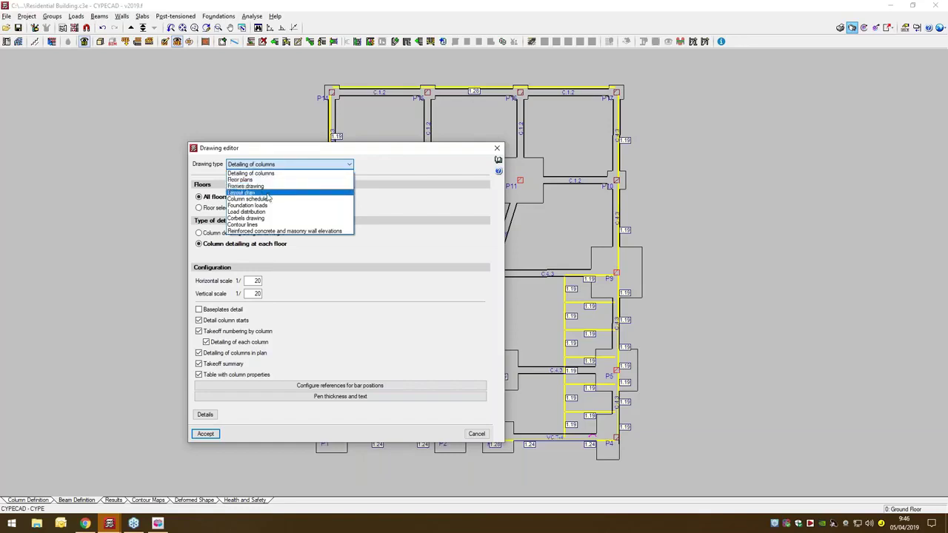
{"action": "left_click", "coordinate": [267, 198]}
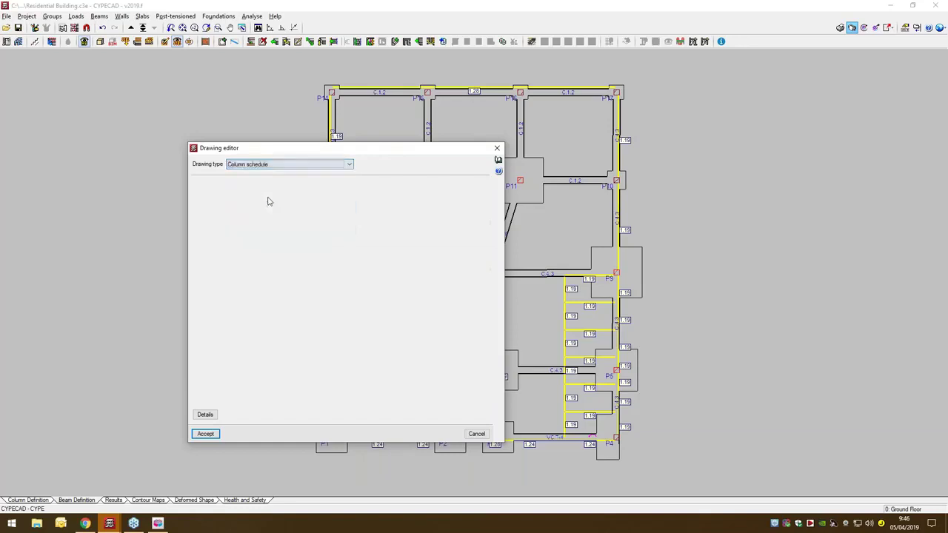
{"action": "left_click", "coordinate": [206, 434]}
{"action": "left_click", "coordinate": [233, 250]}
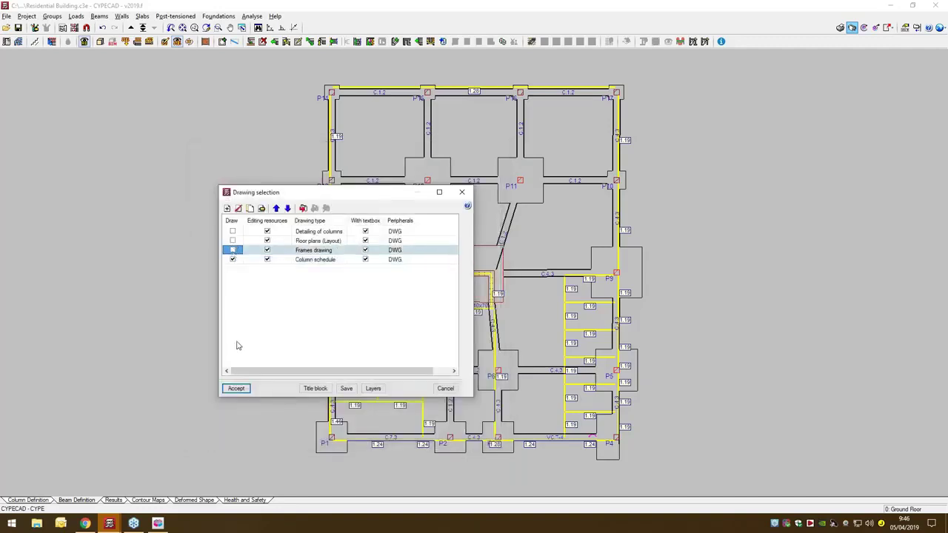
{"action": "left_click", "coordinate": [237, 388]}
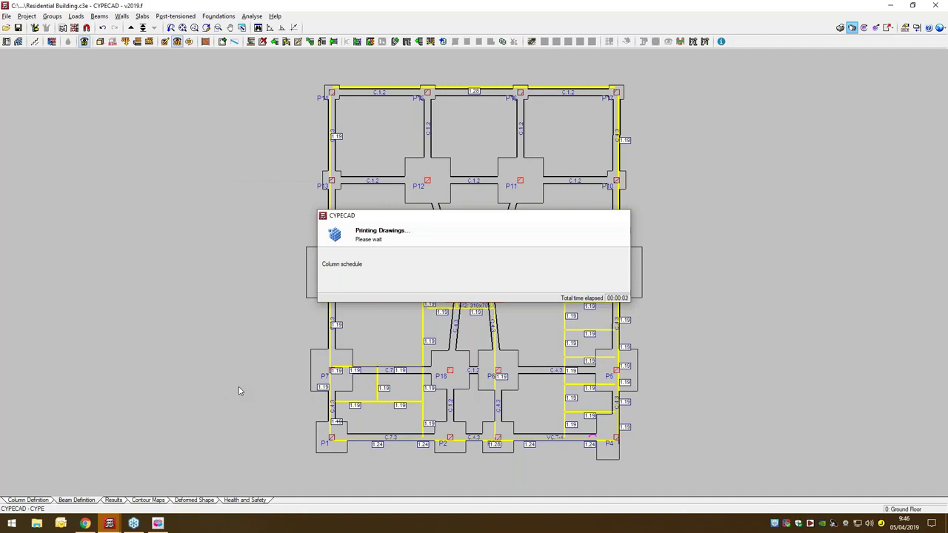
Keep the previous composition settings, review the three A3 column schedule sheets in detail, then close
{"action": "left_click", "coordinate": [357, 286]}
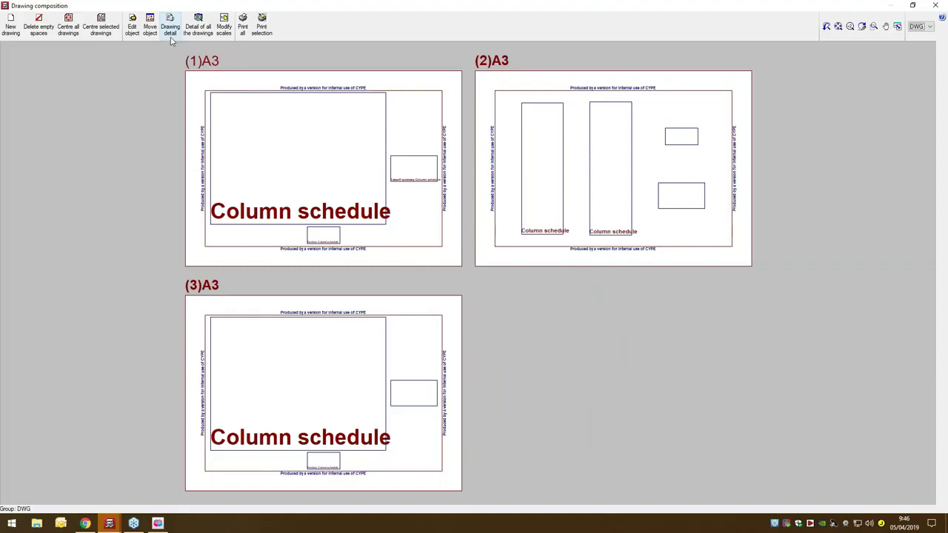
{"action": "left_click", "coordinate": [198, 28]}
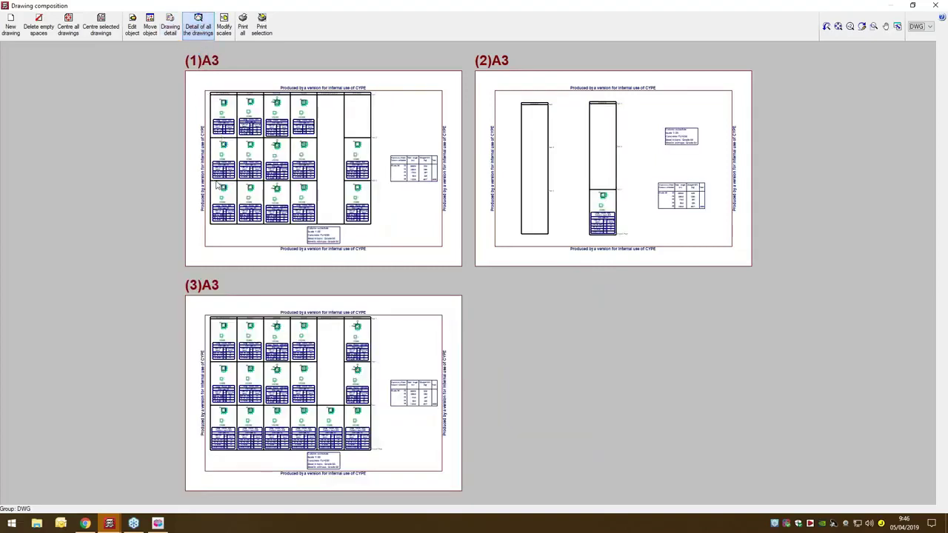
{"action": "scroll", "coordinate": [214, 162], "scroll_direction": "up", "scroll_amount": 2}
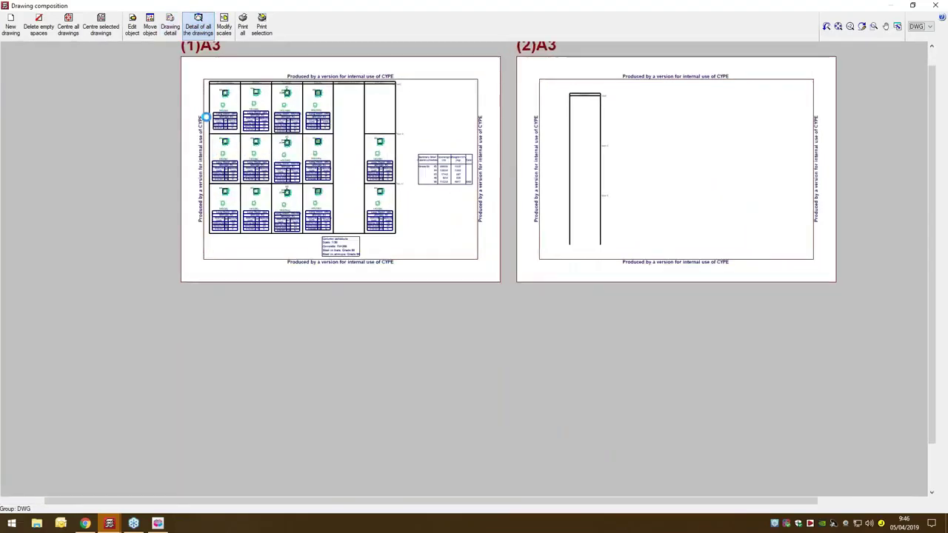
{"action": "scroll", "coordinate": [214, 69], "scroll_direction": "up", "scroll_amount": 1}
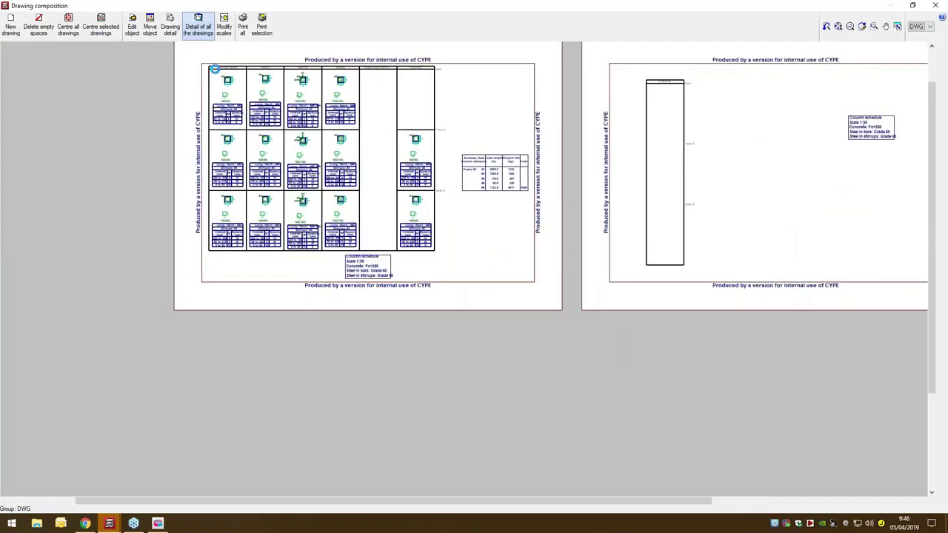
{"action": "scroll", "coordinate": [214, 69], "scroll_direction": "up", "scroll_amount": 3}
{"action": "middle_click_drag", "start_coordinate": [255, 106], "coordinate": [184, 266]}
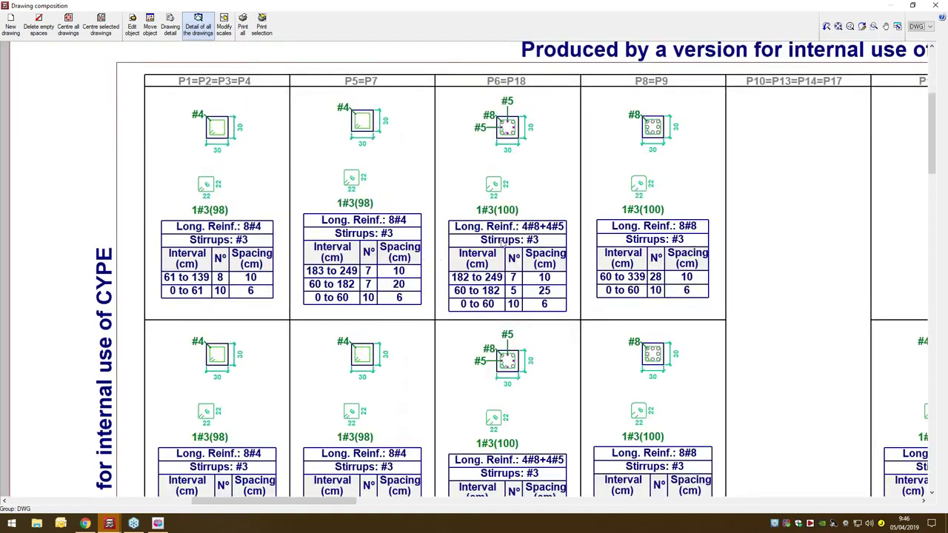
{"action": "middle_click_drag", "start_coordinate": [541, 289], "coordinate": [520, 248]}
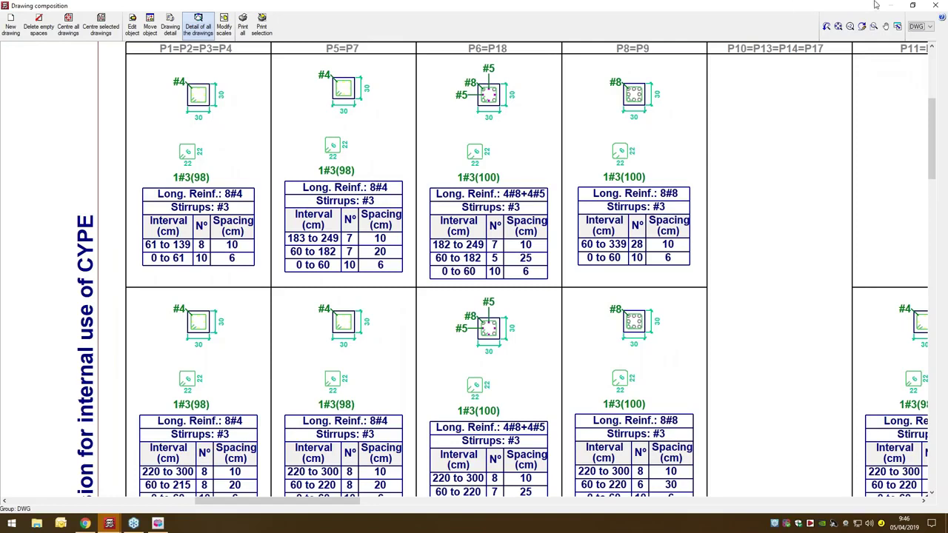
{"action": "left_click", "coordinate": [935, 5]}
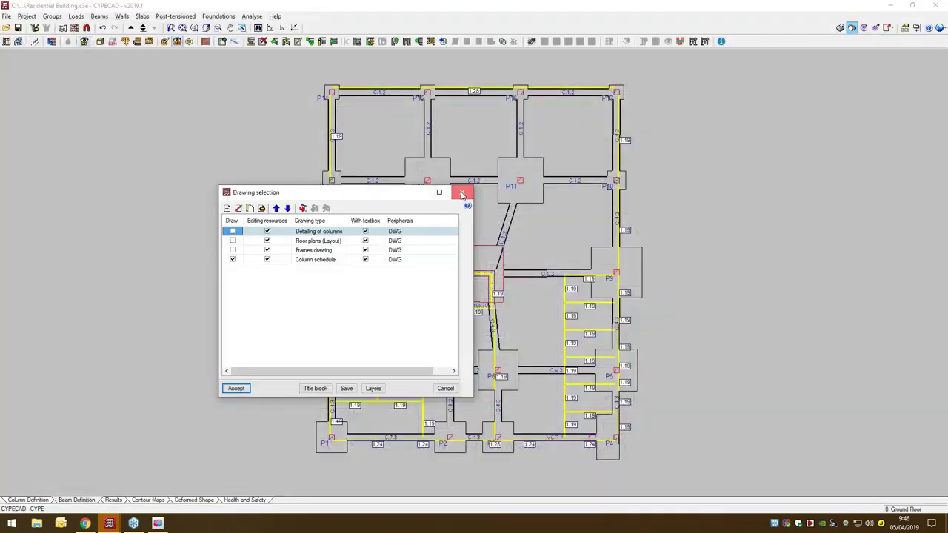
Close the drawing list, go to Beam Definition, and bring IFC Builder's ground-floor plan forward
{"action": "left_click", "coordinate": [462, 193]}
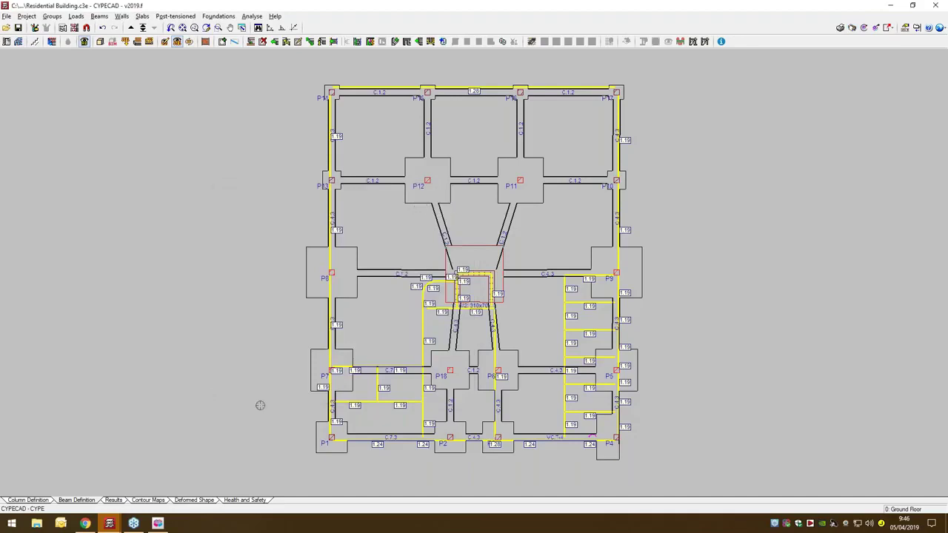
{"action": "left_click", "coordinate": [59, 501]}
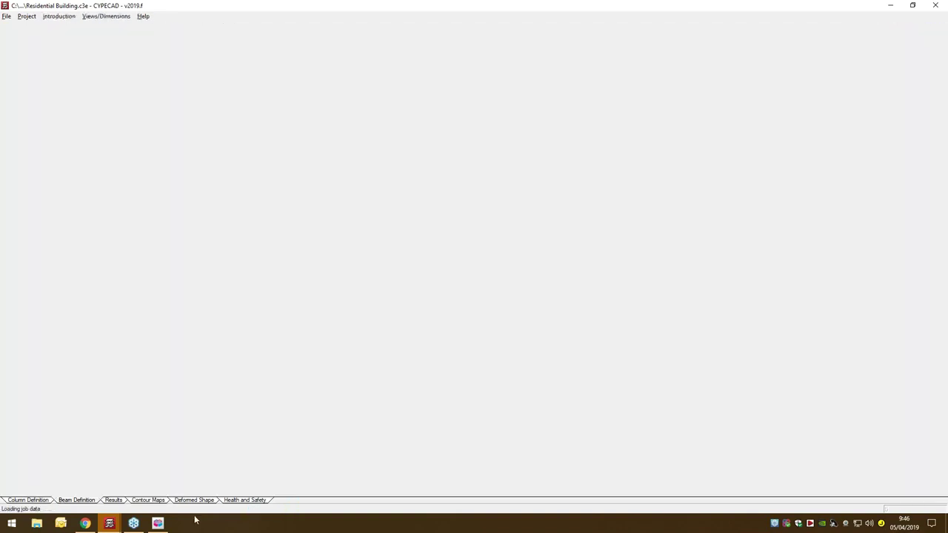
{"action": "left_click", "coordinate": [165, 525]}
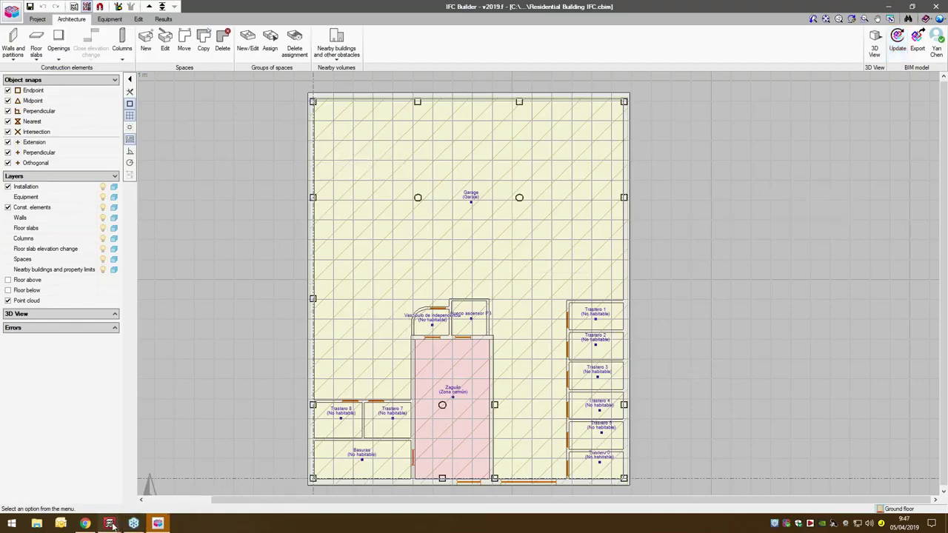
Return to the CYPECAD Residential Building.c3e structure window
{"action": "mouse_move", "coordinate": [111, 523]}
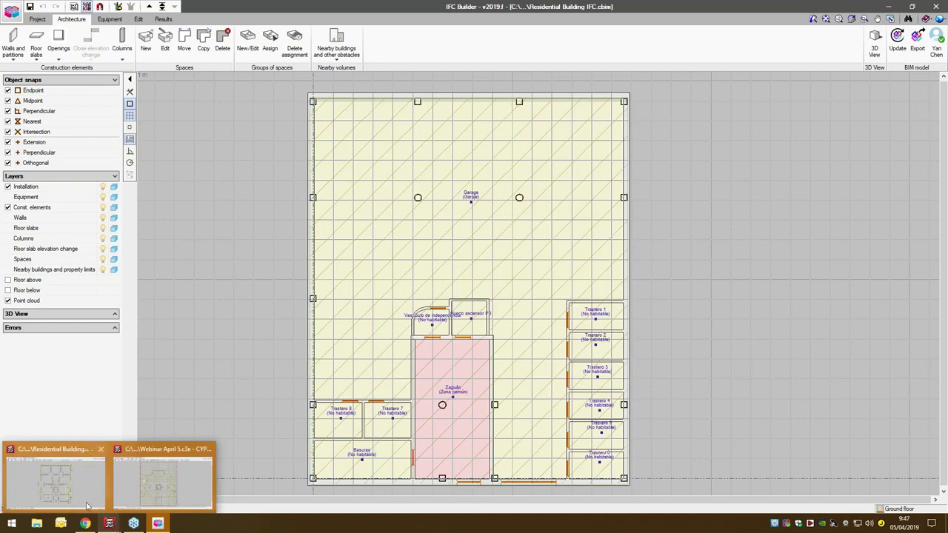
{"action": "left_click", "coordinate": [56, 481]}
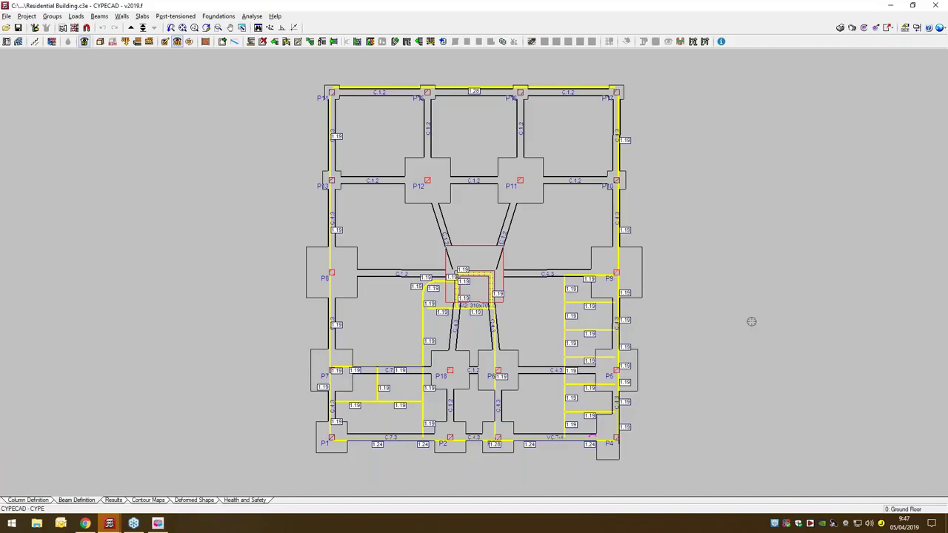
Export the structure to IFC with the analytical model included
{"action": "middle_click_drag", "start_coordinate": [751, 321], "coordinate": [690, 324]}
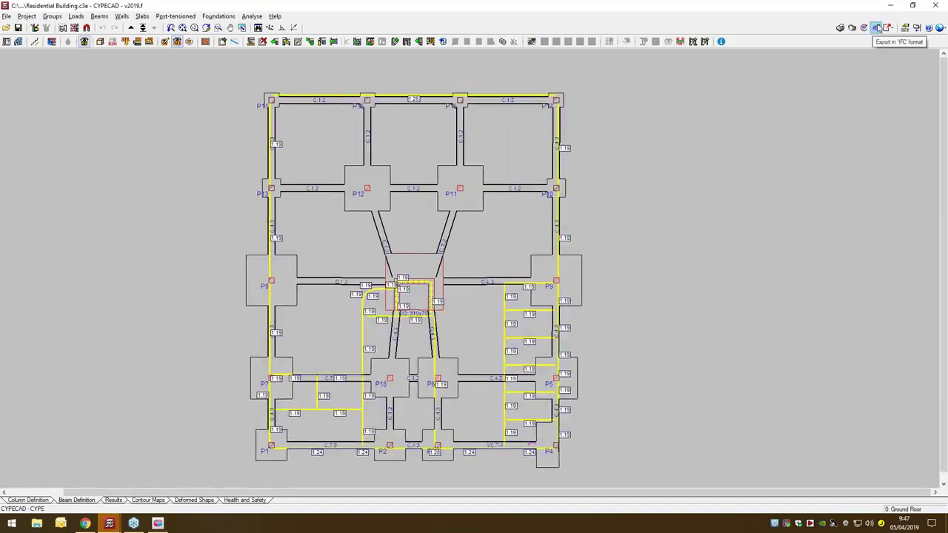
{"action": "left_click", "coordinate": [879, 28]}
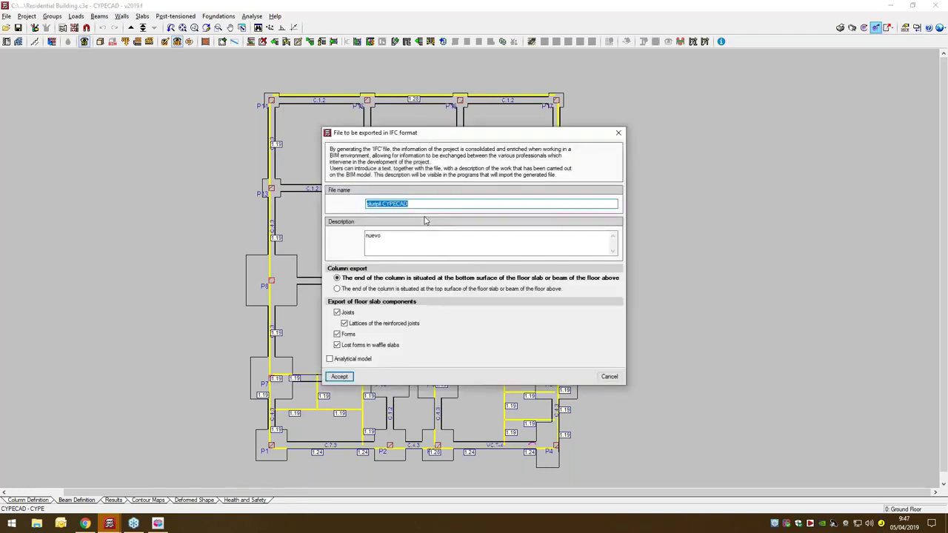
{"action": "left_click", "coordinate": [338, 360]}
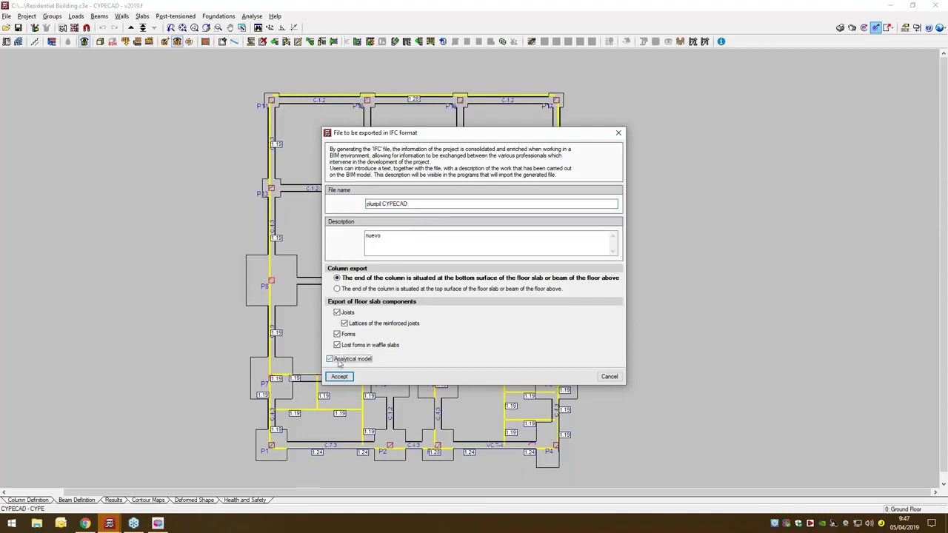
{"action": "left_click", "coordinate": [339, 377]}
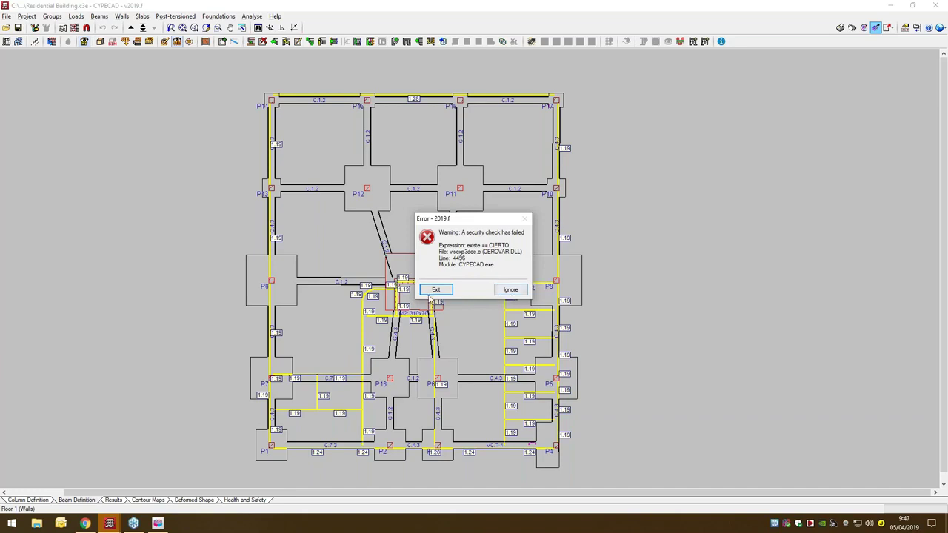
Ignore the security-check error, dismiss IFC Builder's question, and switch to the BIMserver.center browser
{"action": "left_click", "coordinate": [514, 291]}
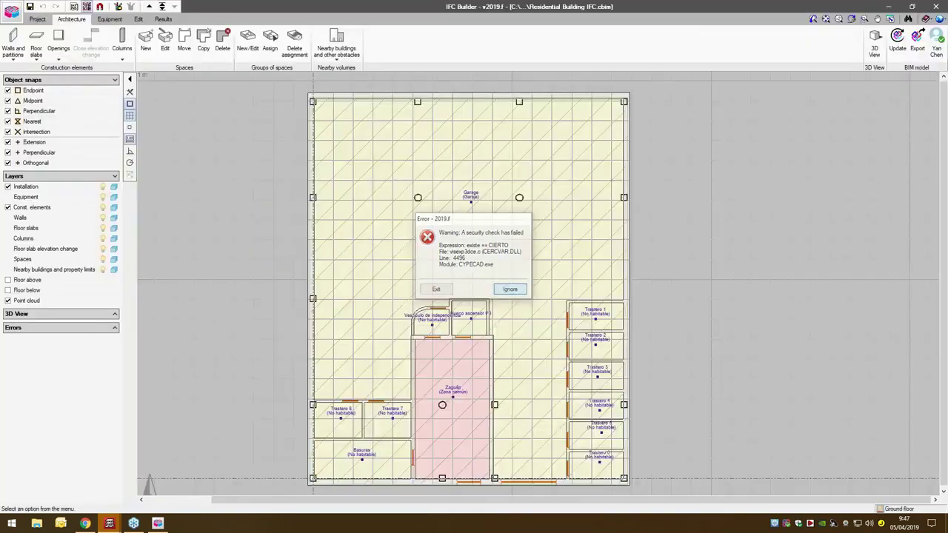
{"action": "left_click", "coordinate": [538, 371]}
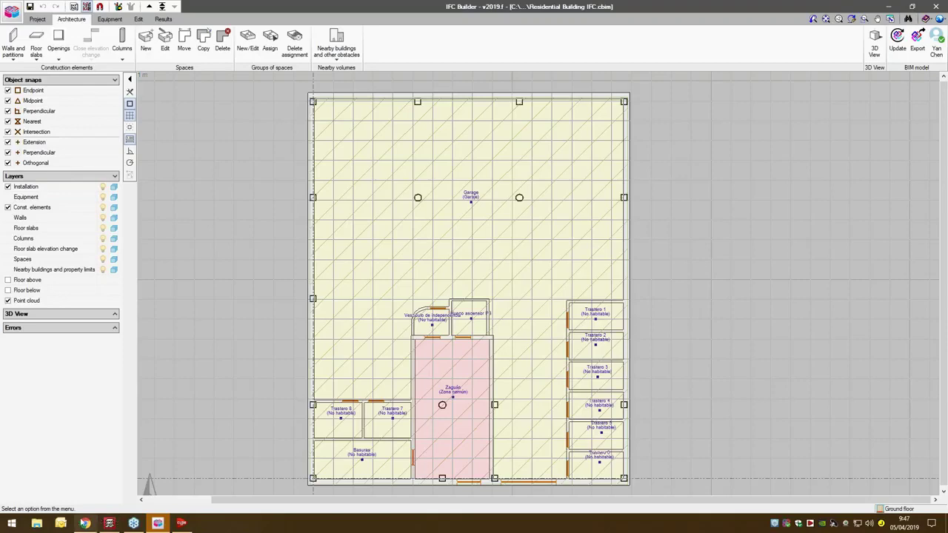
{"action": "mouse_move", "coordinate": [86, 524]}
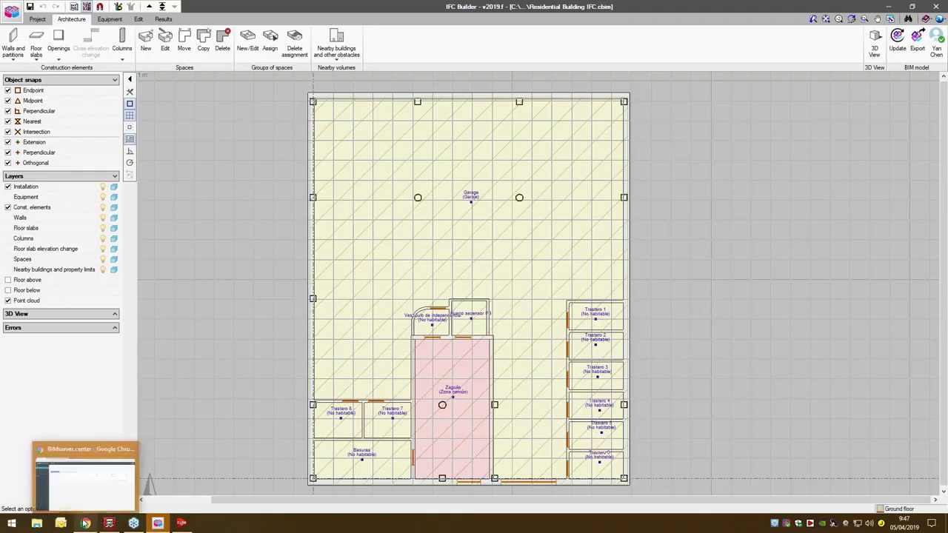
{"action": "left_click", "coordinate": [109, 480]}
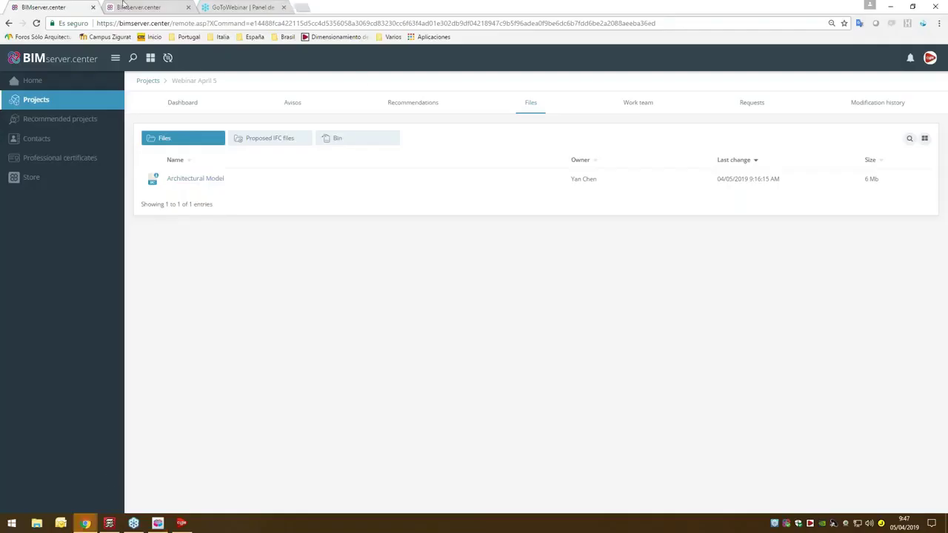
Try opening the CYPECAD model in the second BIMserver.center tab, then reload after the invalid-session notice
{"action": "left_click", "coordinate": [124, 6]}
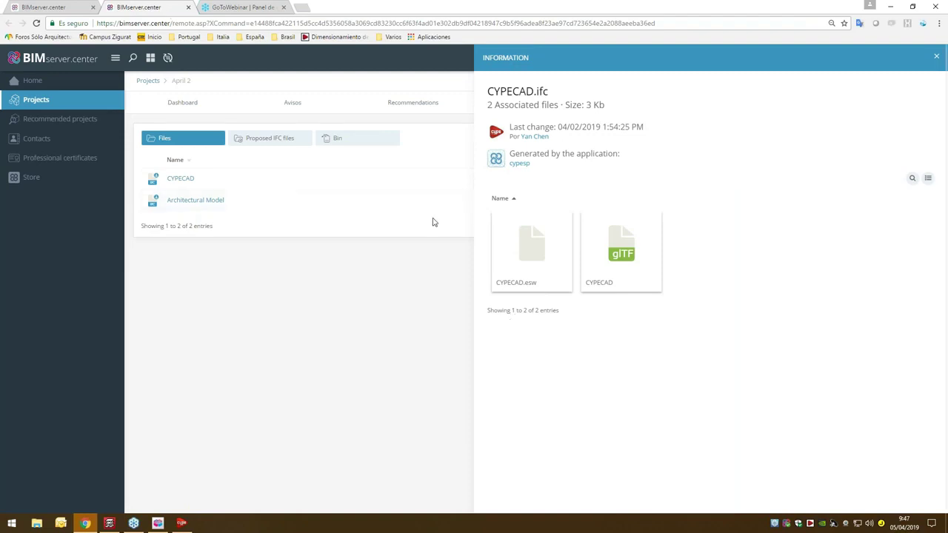
{"action": "left_click", "coordinate": [628, 240]}
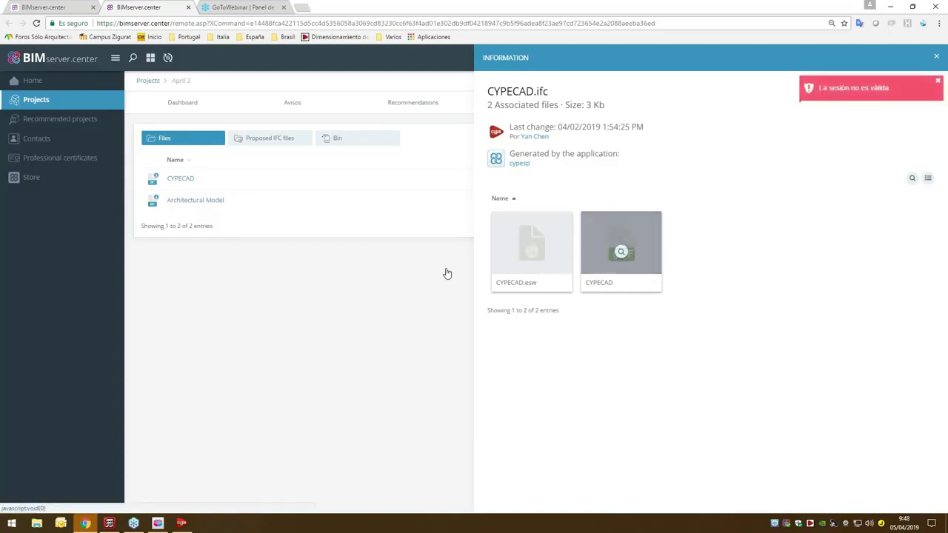
{"action": "left_click", "coordinate": [407, 271]}
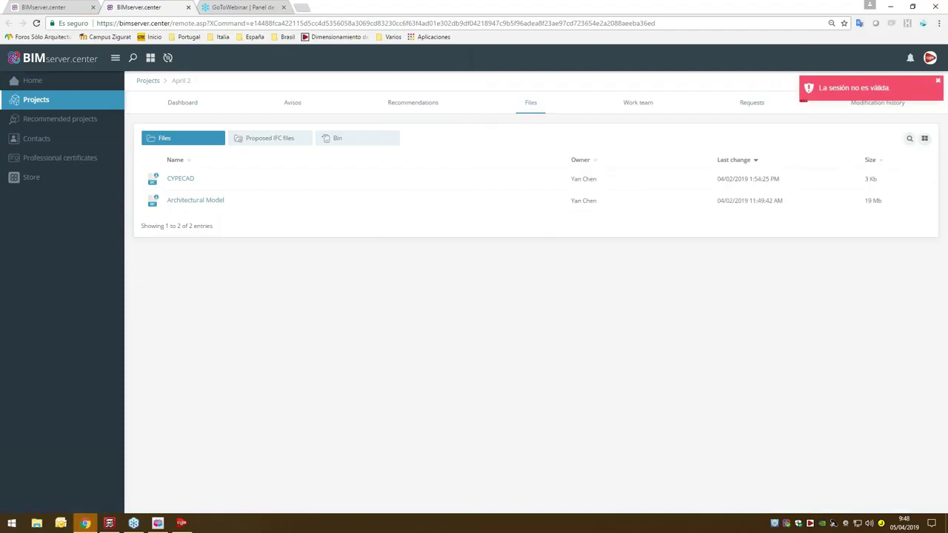
{"action": "left_click", "coordinate": [938, 79]}
{"action": "left_click", "coordinate": [930, 57]}
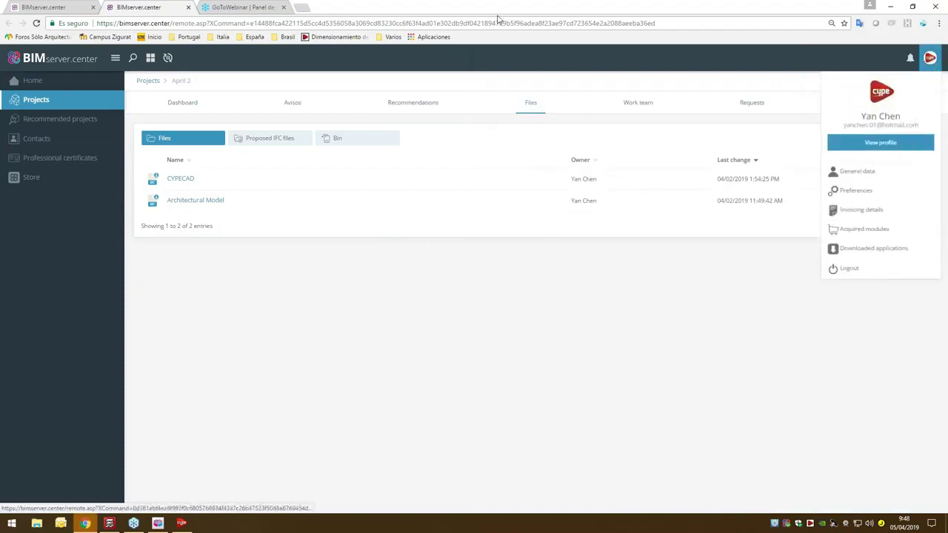
{"action": "left_click", "coordinate": [498, 23]}
{"action": "key", "text": "Return"}
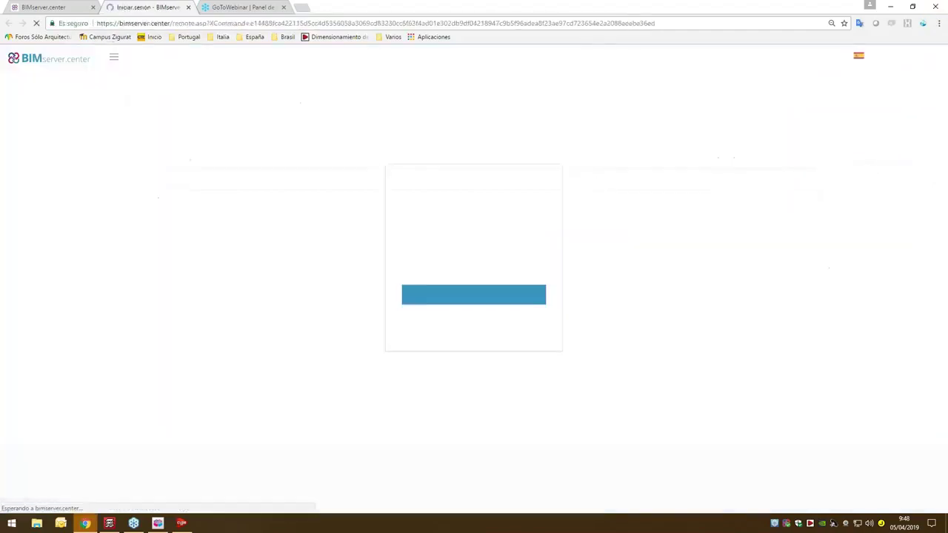
Sign in to BIMserver.center with the account e-mail and password
{"action": "type", "text": "yanche"}
{"action": "left_click", "coordinate": [459, 226]}
{"action": "left_click", "coordinate": [470, 239]}
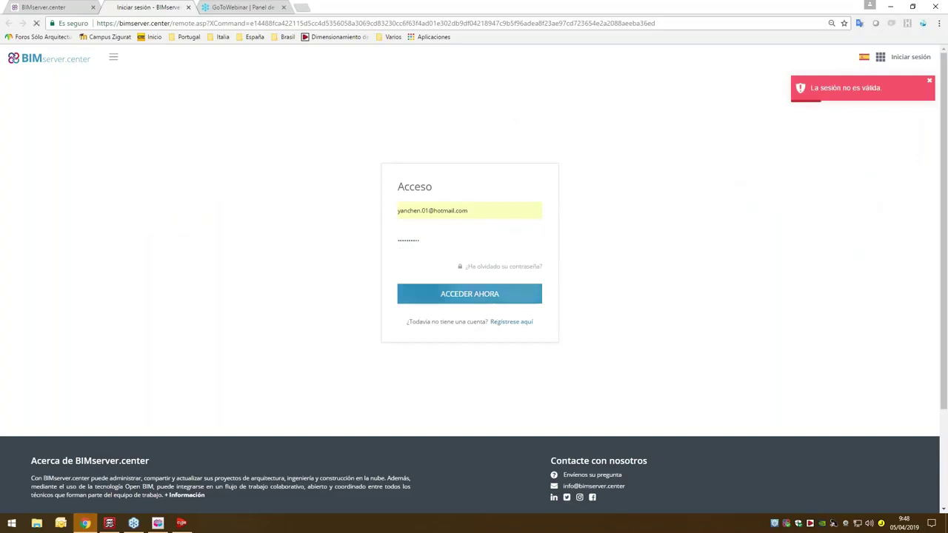
{"action": "left_click", "coordinate": [497, 300]}
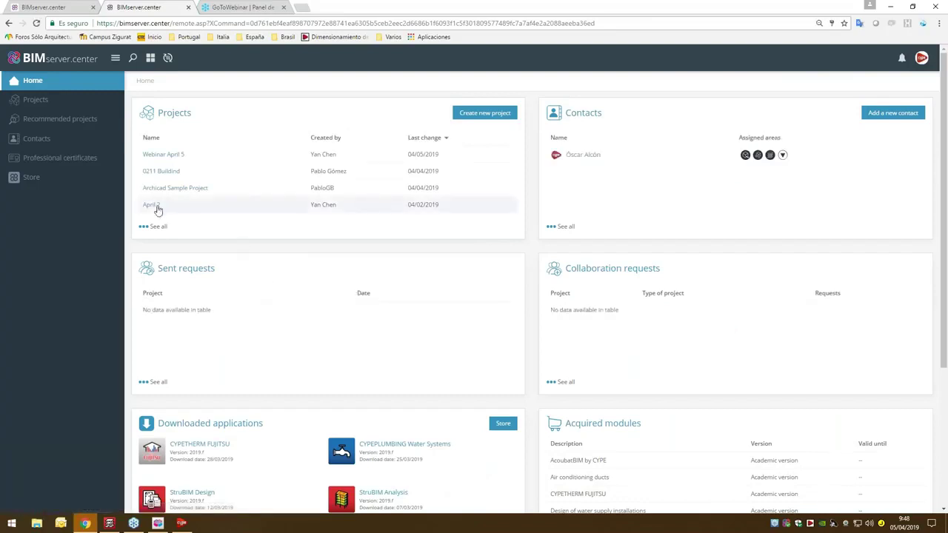
In the April 2 project's Files, open CYPECAD.ifc details and orbit its 3D preview
{"action": "left_click", "coordinate": [156, 208]}
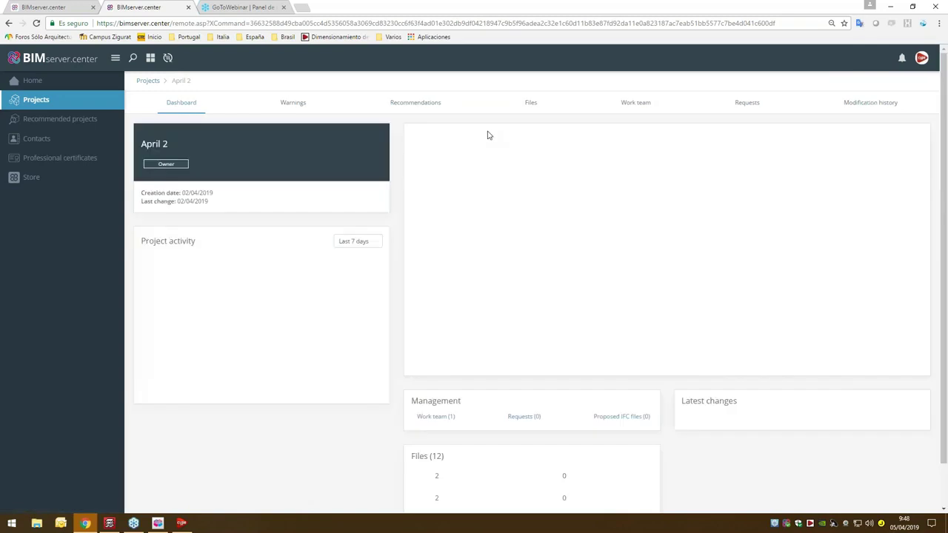
{"action": "left_click", "coordinate": [529, 104]}
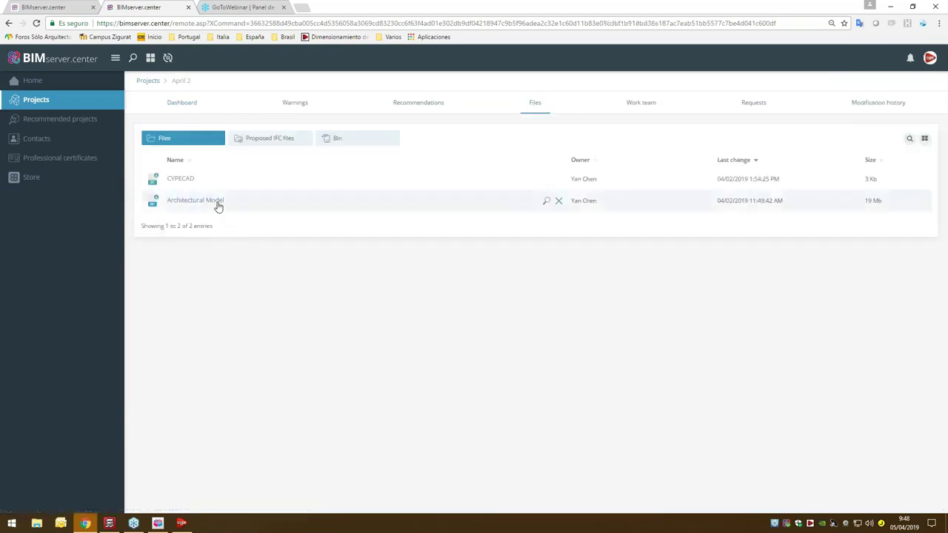
{"action": "left_click", "coordinate": [214, 180]}
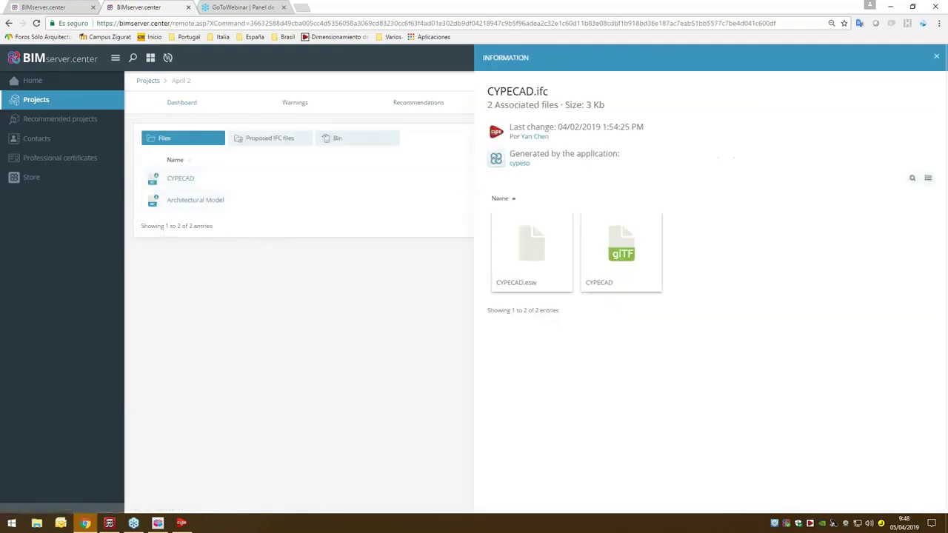
{"action": "left_click", "coordinate": [620, 251]}
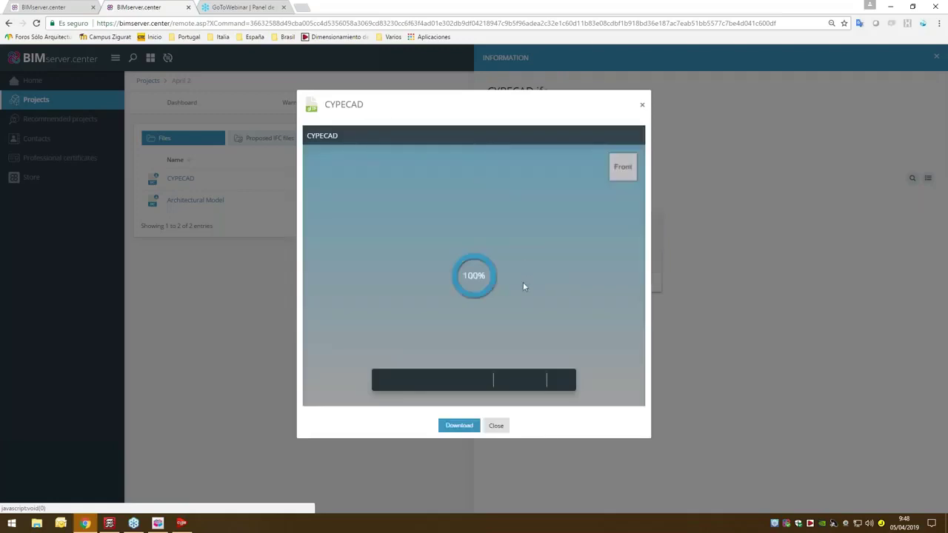
{"action": "left_click_drag", "start_coordinate": [517, 301], "coordinate": [416, 296]}
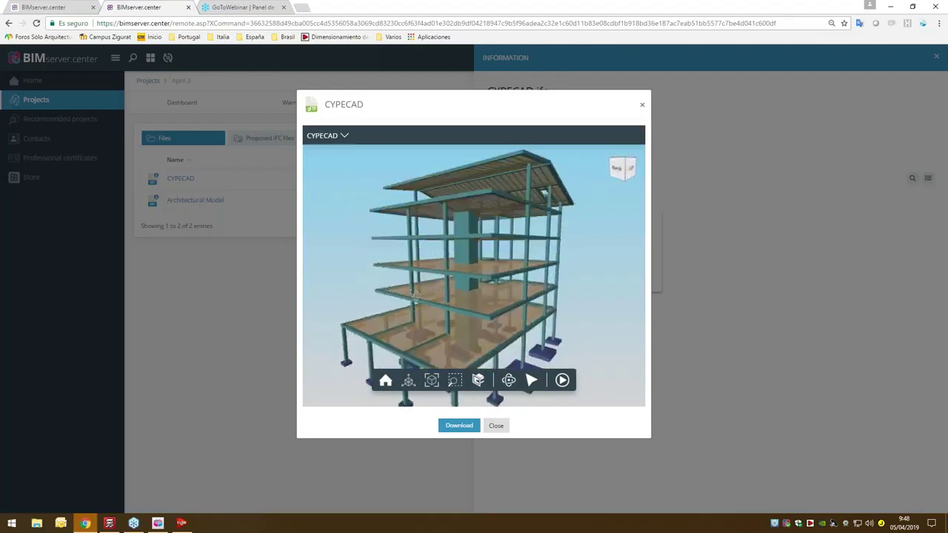
Toggle the visibility options, close the CYPECAD preview and its file details
{"action": "left_click", "coordinate": [342, 136]}
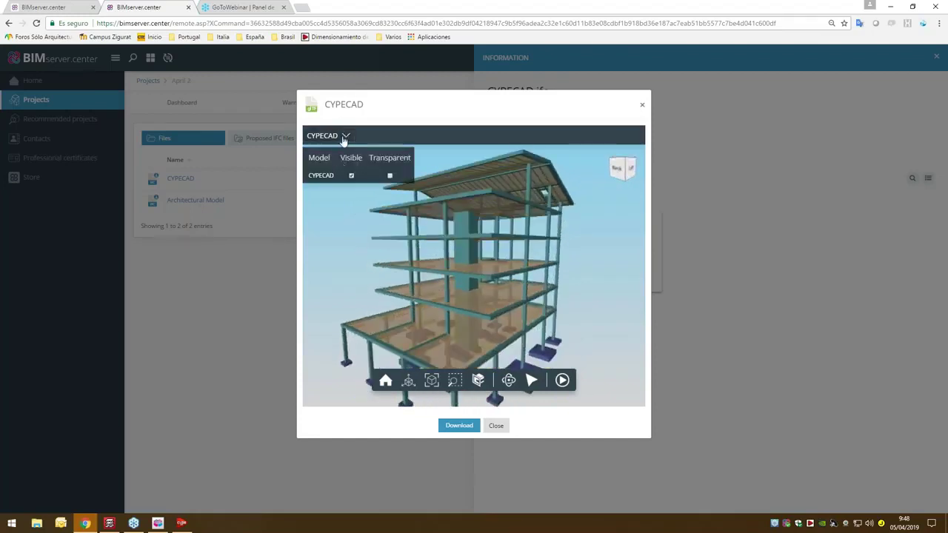
{"action": "left_click", "coordinate": [342, 140]}
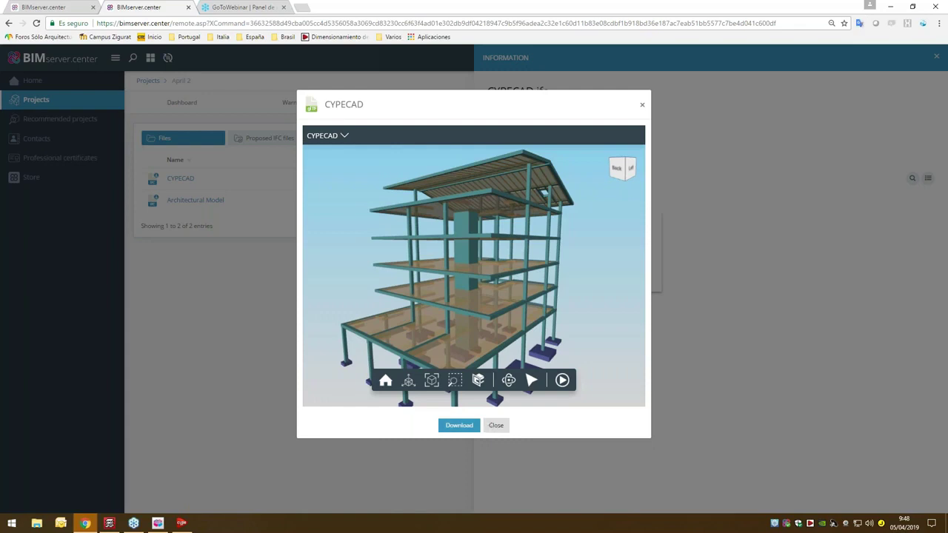
{"action": "left_click", "coordinate": [757, 138]}
{"action": "left_click", "coordinate": [894, 5]}
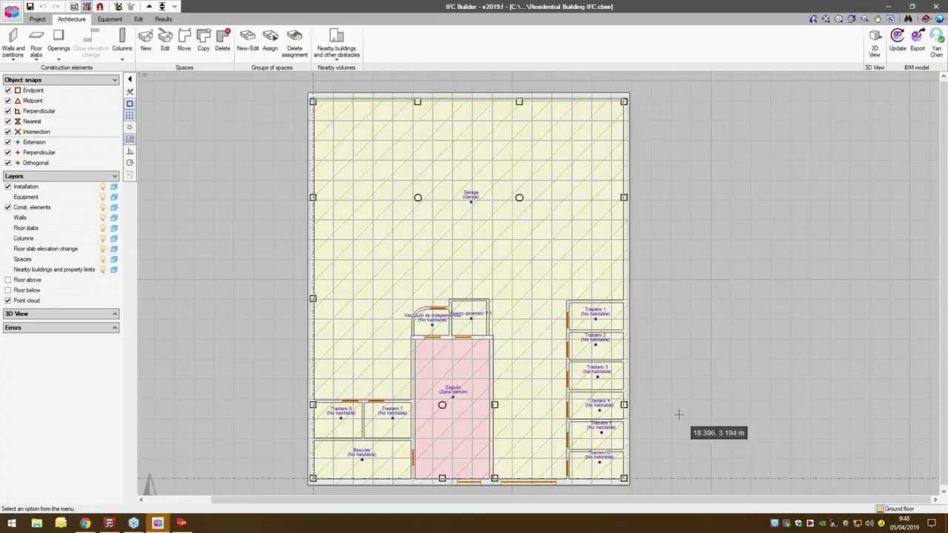
{"action": "left_click", "coordinate": [85, 525]}
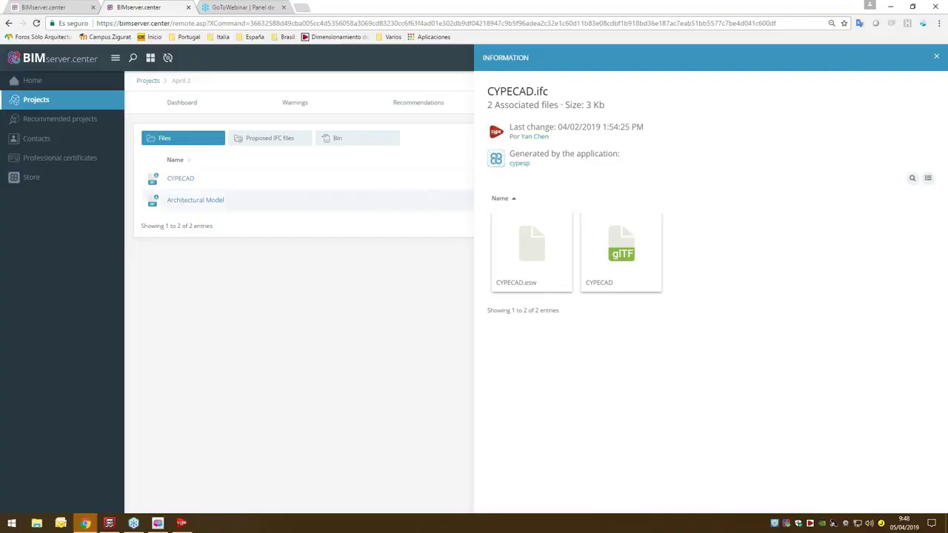
{"action": "left_click", "coordinate": [261, 198]}
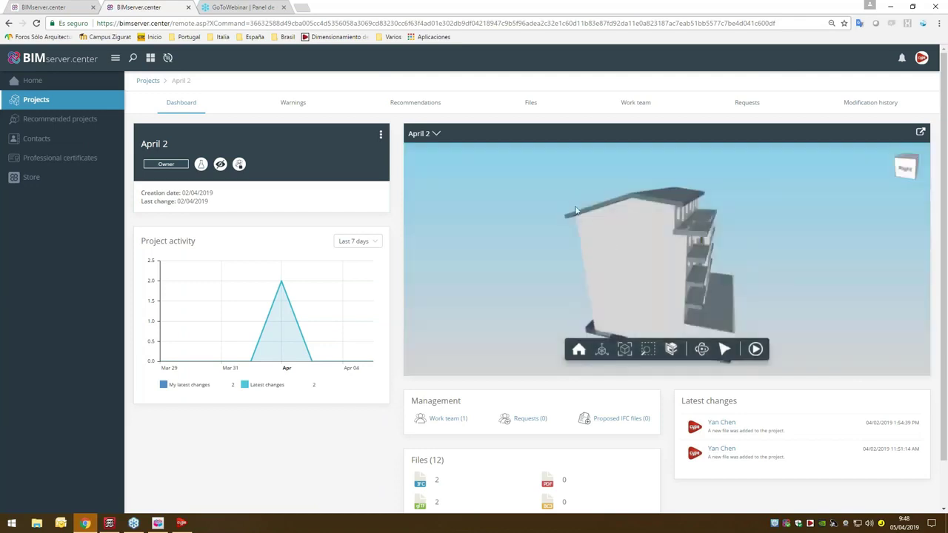
Expand April 2 to full 3D view, toggling Architectural Model's Transparent and Visible off and on
{"action": "left_click", "coordinate": [920, 133]}
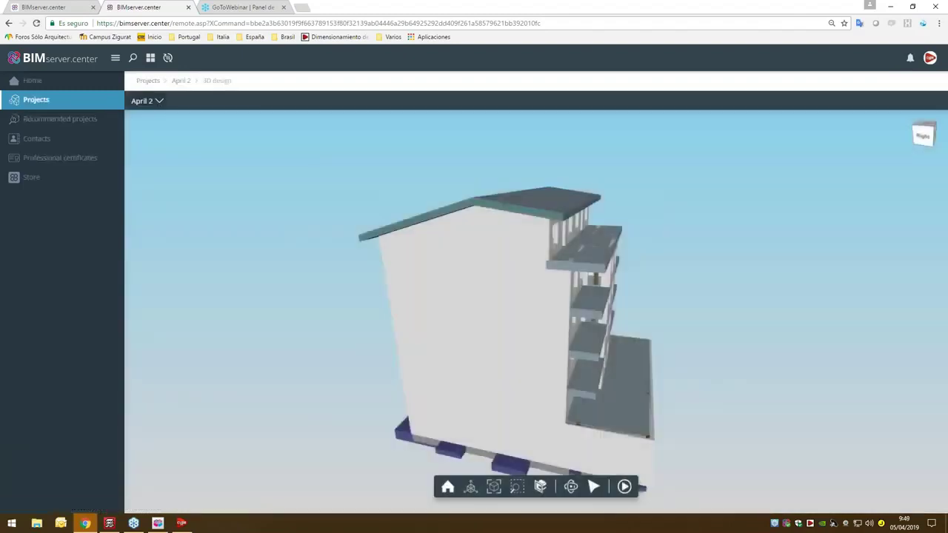
{"action": "left_click", "coordinate": [160, 103]}
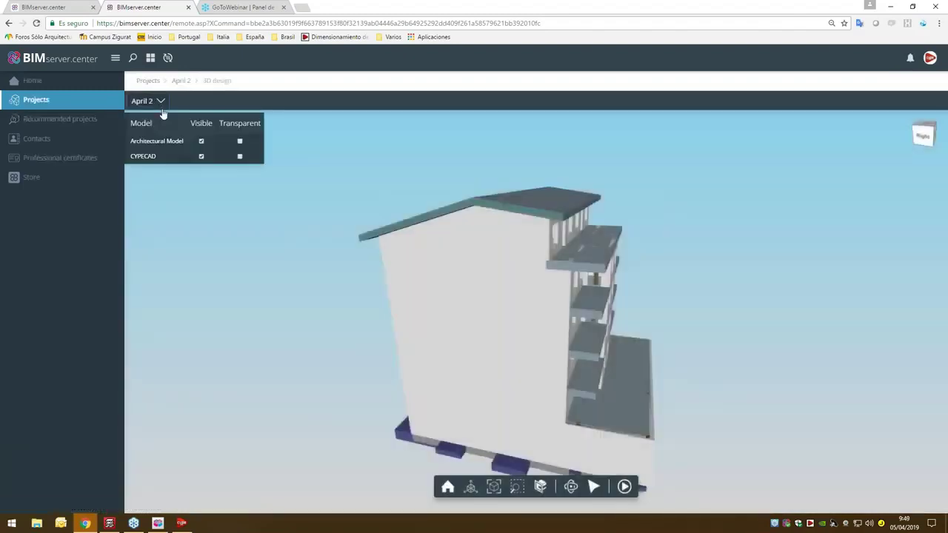
{"action": "left_click", "coordinate": [239, 142]}
{"action": "left_click", "coordinate": [239, 141]}
{"action": "left_click", "coordinate": [201, 141]}
{"action": "left_click", "coordinate": [201, 142]}
{"action": "left_click_drag", "start_coordinate": [533, 333], "coordinate": [453, 317]}
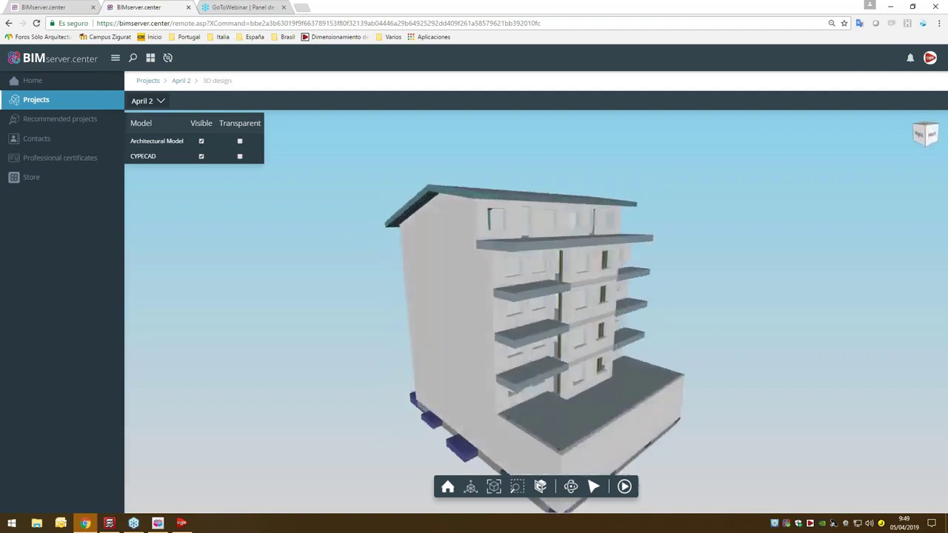
{"action": "left_click", "coordinate": [541, 487]}
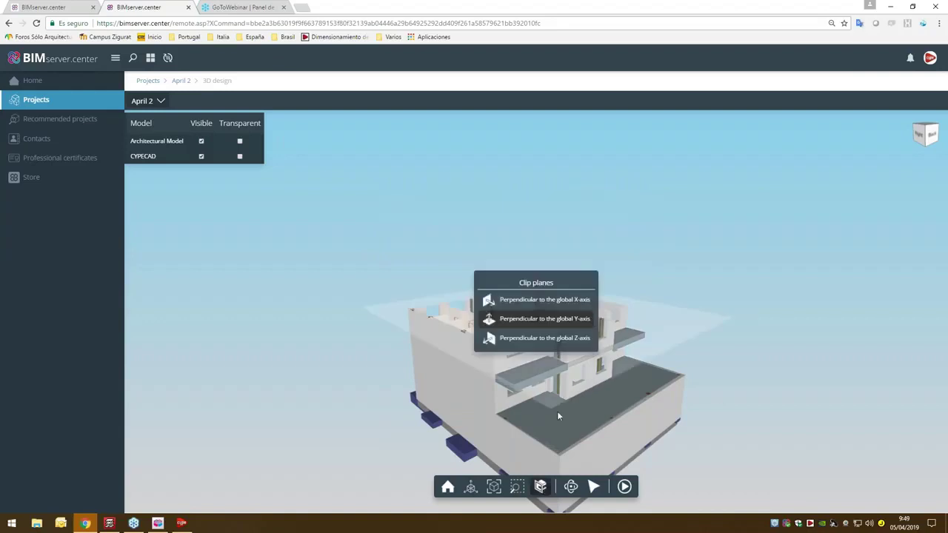
{"action": "left_click", "coordinate": [574, 300]}
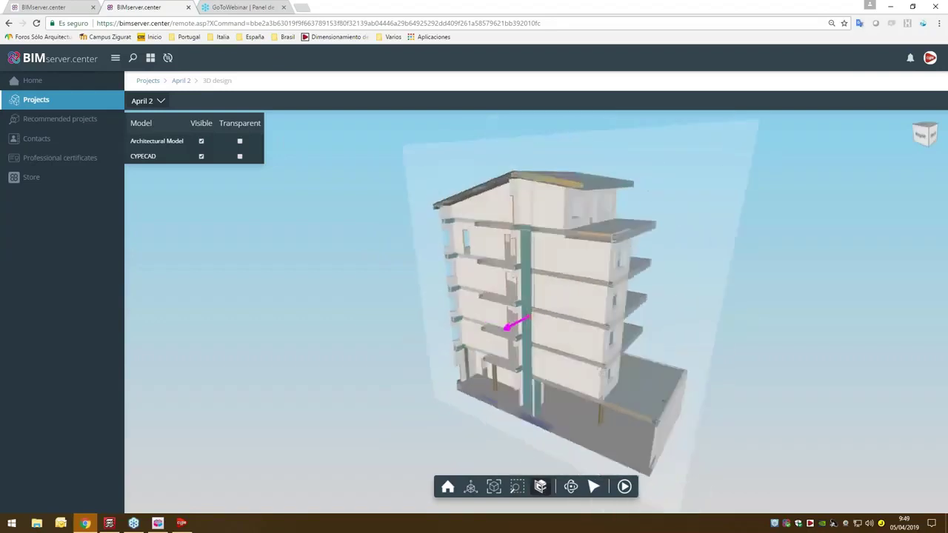
{"action": "left_click_drag", "start_coordinate": [641, 370], "coordinate": [600, 379]}
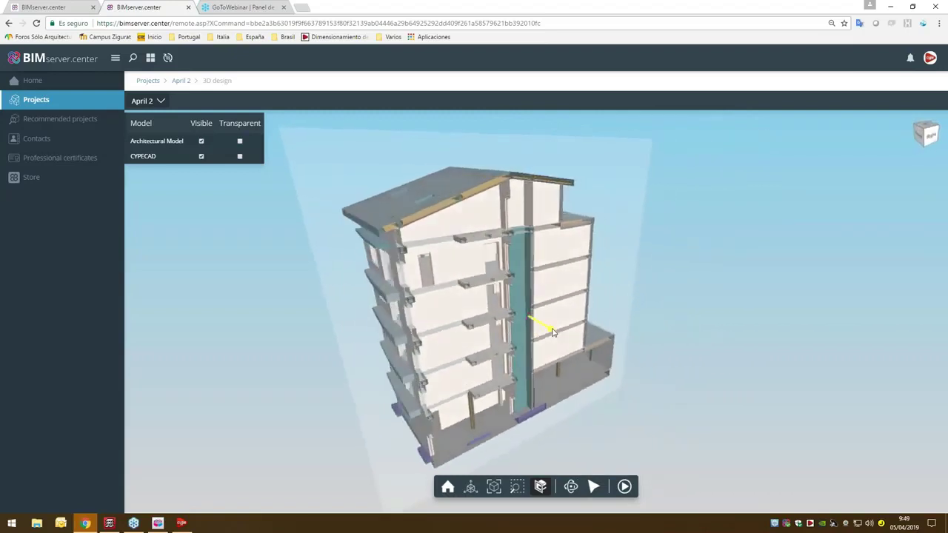
{"action": "left_click_drag", "start_coordinate": [558, 335], "coordinate": [522, 350]}
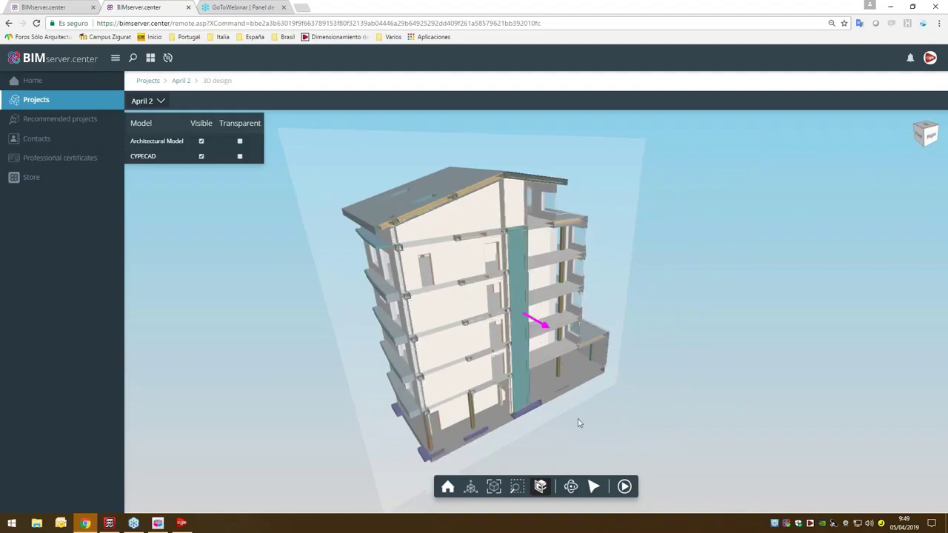
{"action": "left_click", "coordinate": [596, 486]}
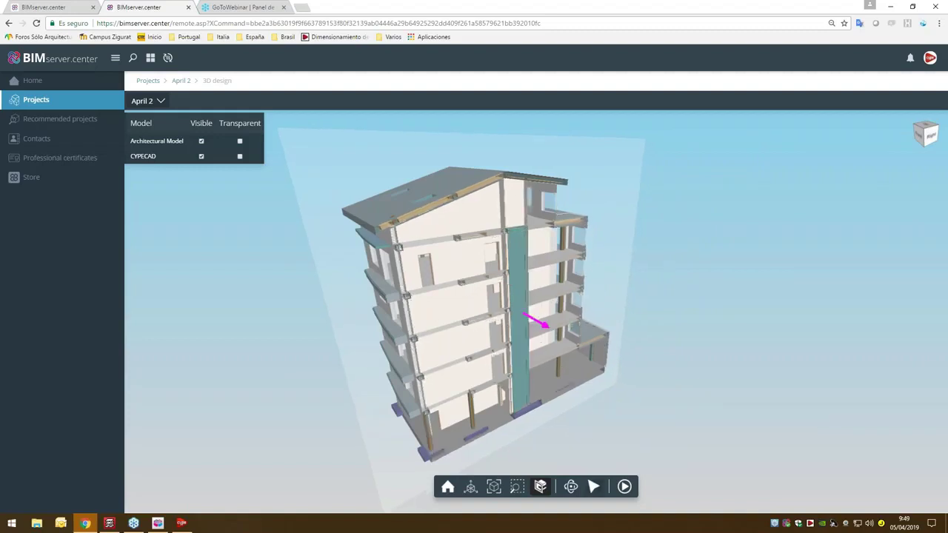
{"action": "left_click", "coordinate": [558, 370]}
{"action": "left_click", "coordinate": [559, 373]}
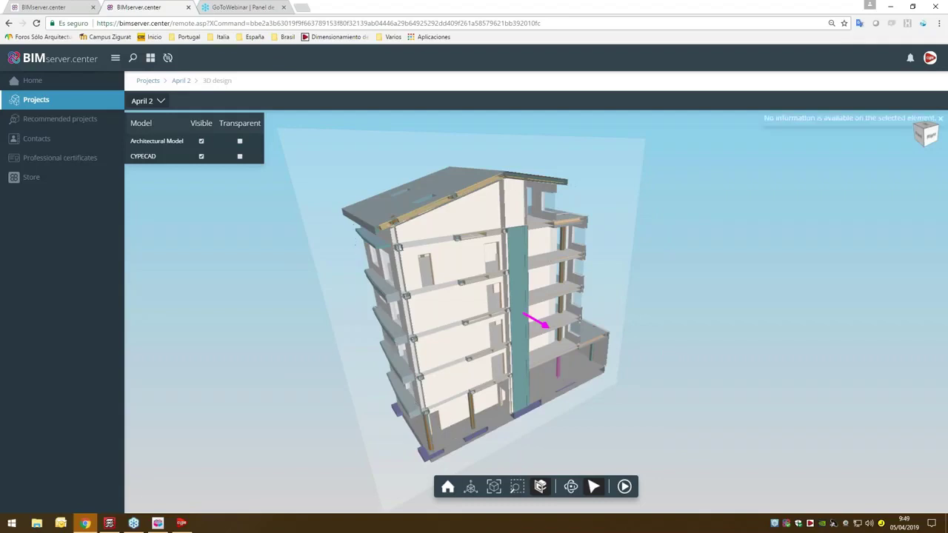
{"action": "left_click", "coordinate": [541, 487]}
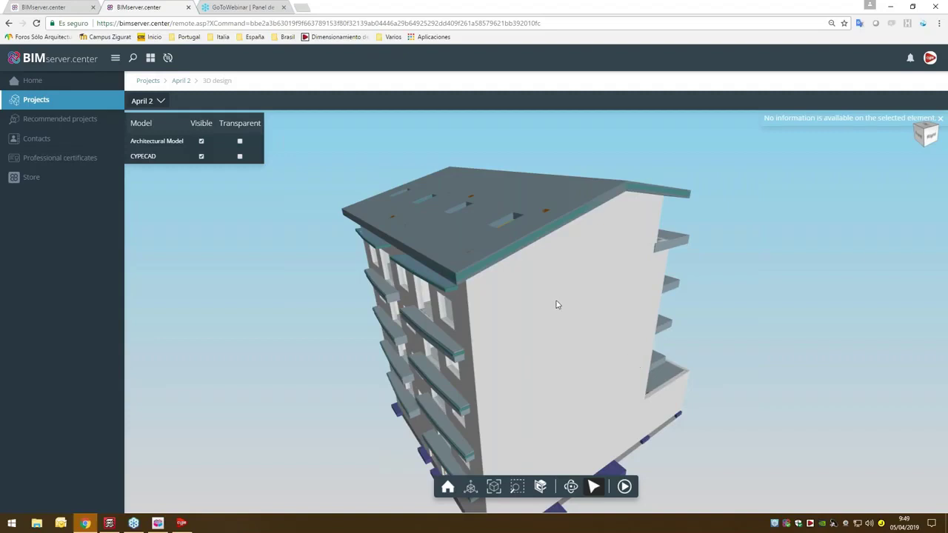
{"action": "left_click", "coordinate": [557, 324]}
{"action": "left_click_drag", "start_coordinate": [556, 324], "coordinate": [548, 318]}
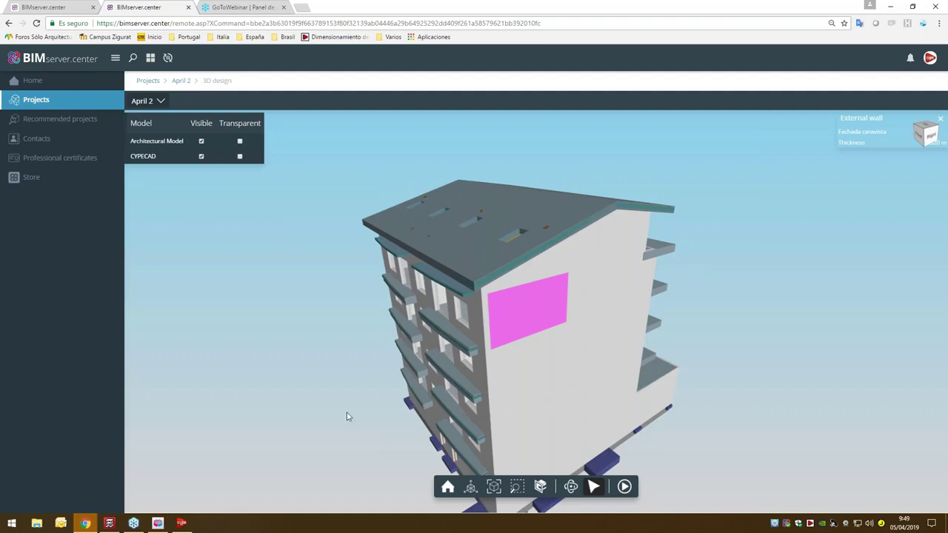
{"action": "left_click", "coordinate": [597, 490]}
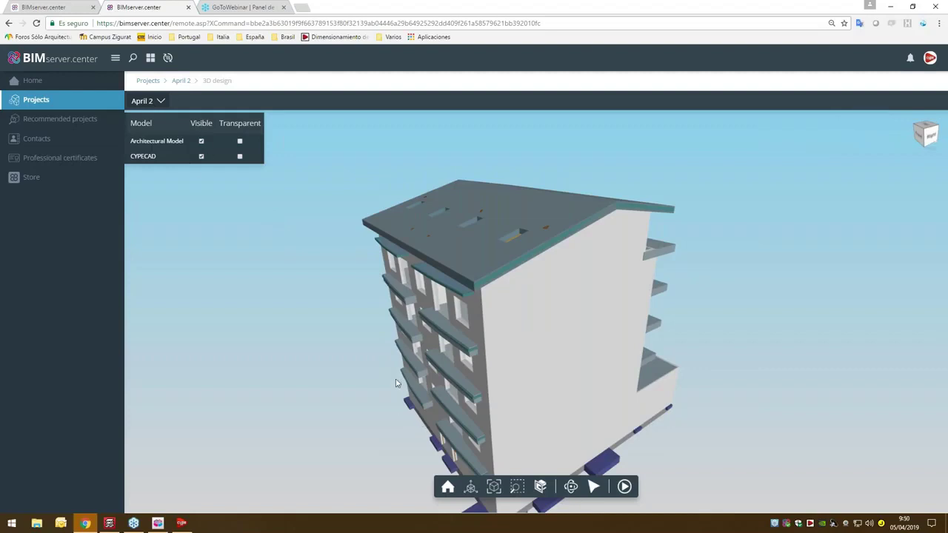
Hide the Architectural Model and inspect a reinforced concrete column and a beam
{"action": "left_click", "coordinate": [202, 141]}
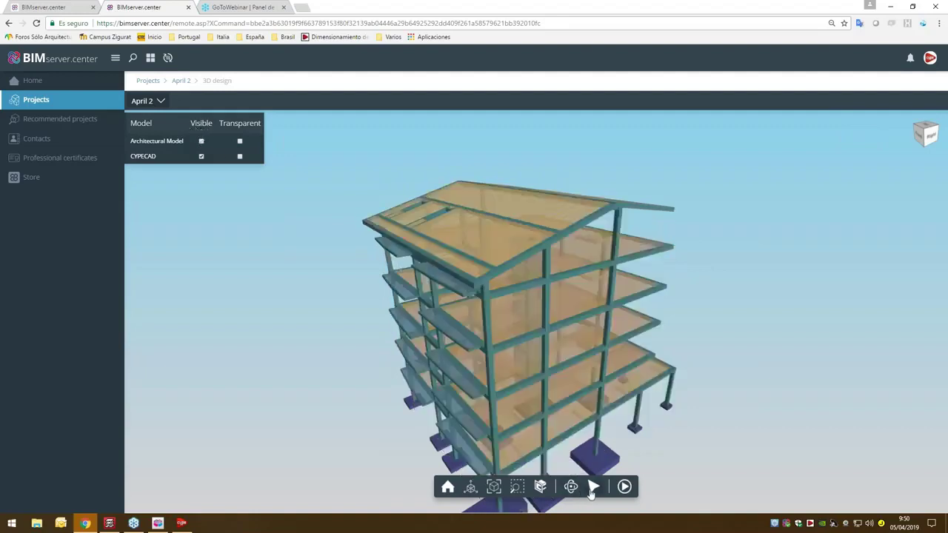
{"action": "left_click", "coordinate": [547, 320]}
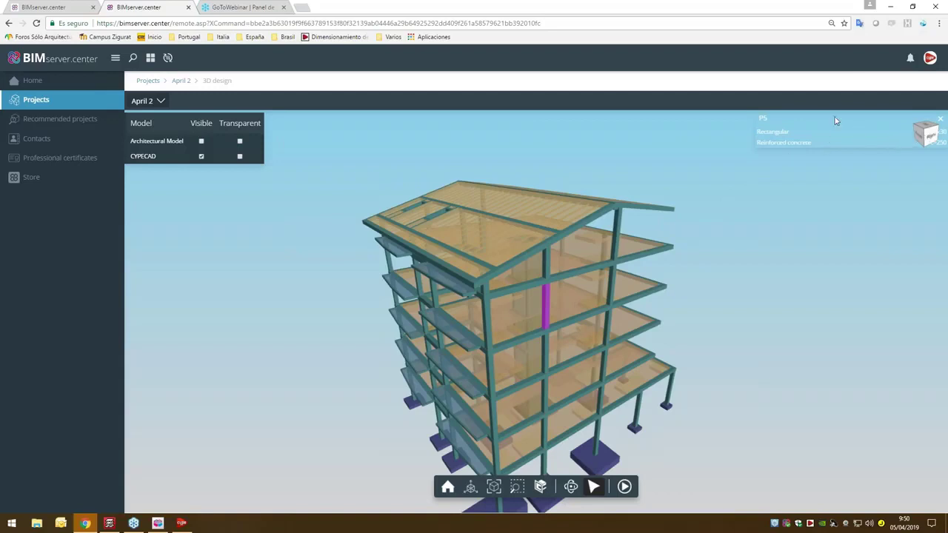
{"action": "left_click", "coordinate": [580, 275]}
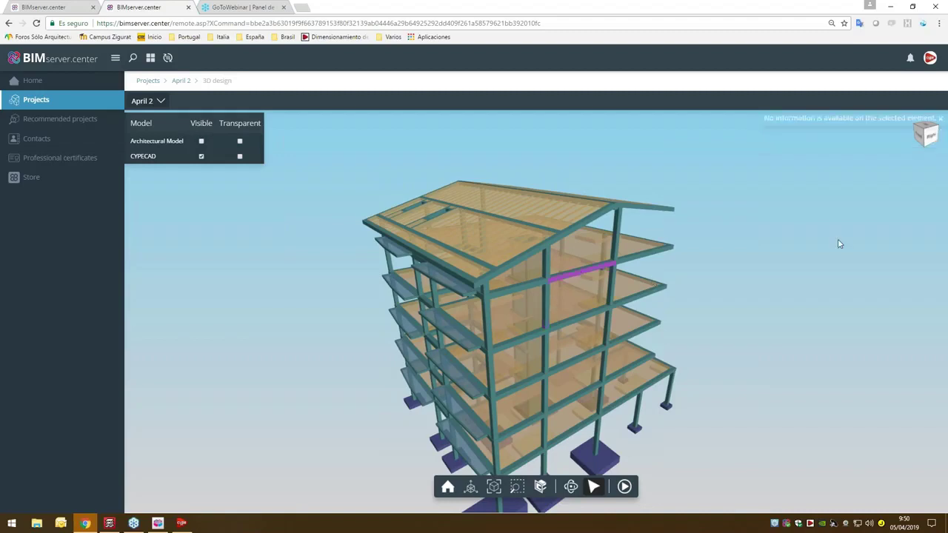
Clear the selection, zoom out on the structure, and bring up the CYPE 2019 launcher
{"action": "left_click", "coordinate": [820, 249]}
{"action": "scroll", "coordinate": [819, 250], "scroll_direction": "down", "scroll_amount": 1}
{"action": "scroll", "coordinate": [819, 252], "scroll_direction": "down", "scroll_amount": 1}
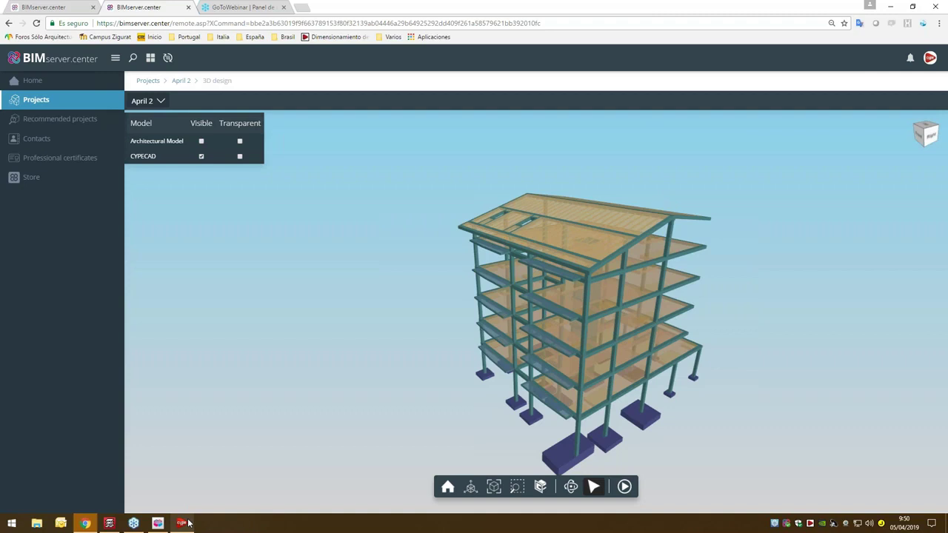
{"action": "mouse_move", "coordinate": [188, 522]}
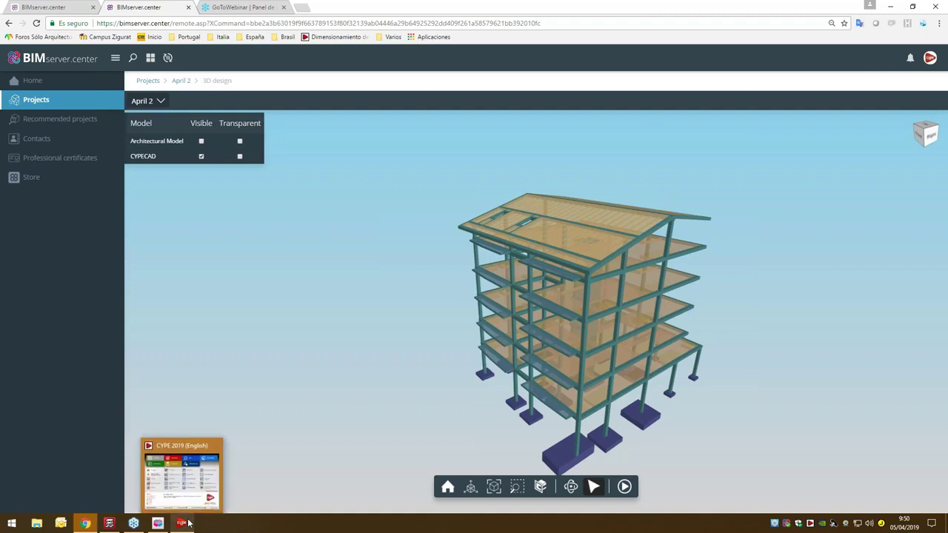
{"action": "left_click", "coordinate": [189, 523]}
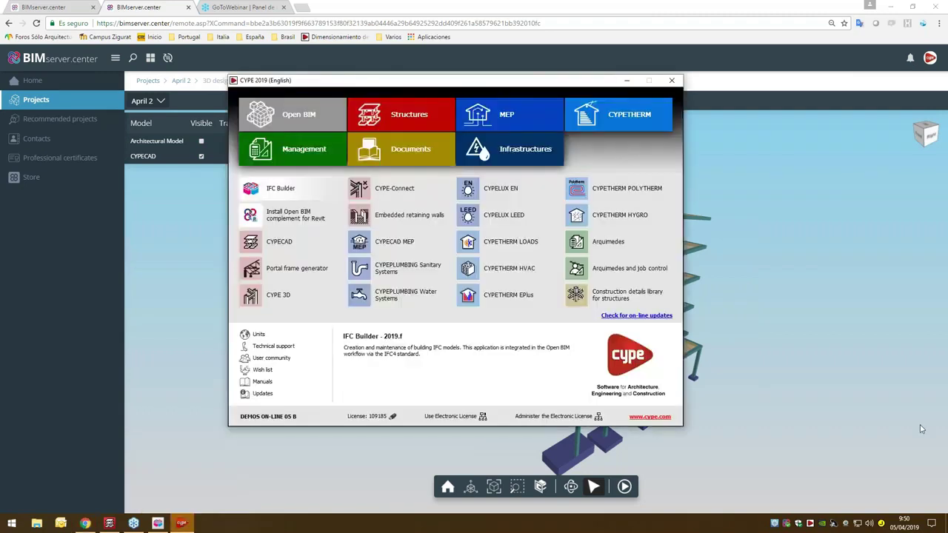